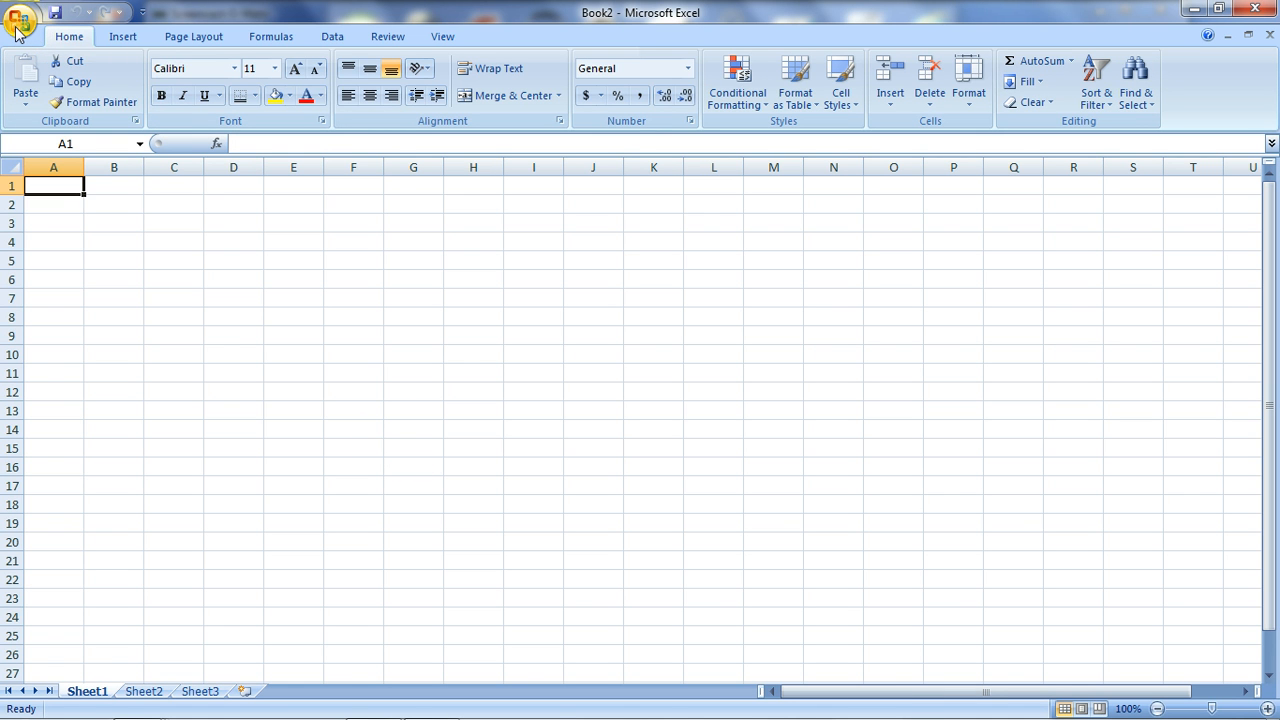
- Open the recent workbook Ch. 1 Excel Demo and replace the income statement's company name with BARGAIN ELECTRONICS, INC
{"action": "left_click", "coordinate": [17, 28]}
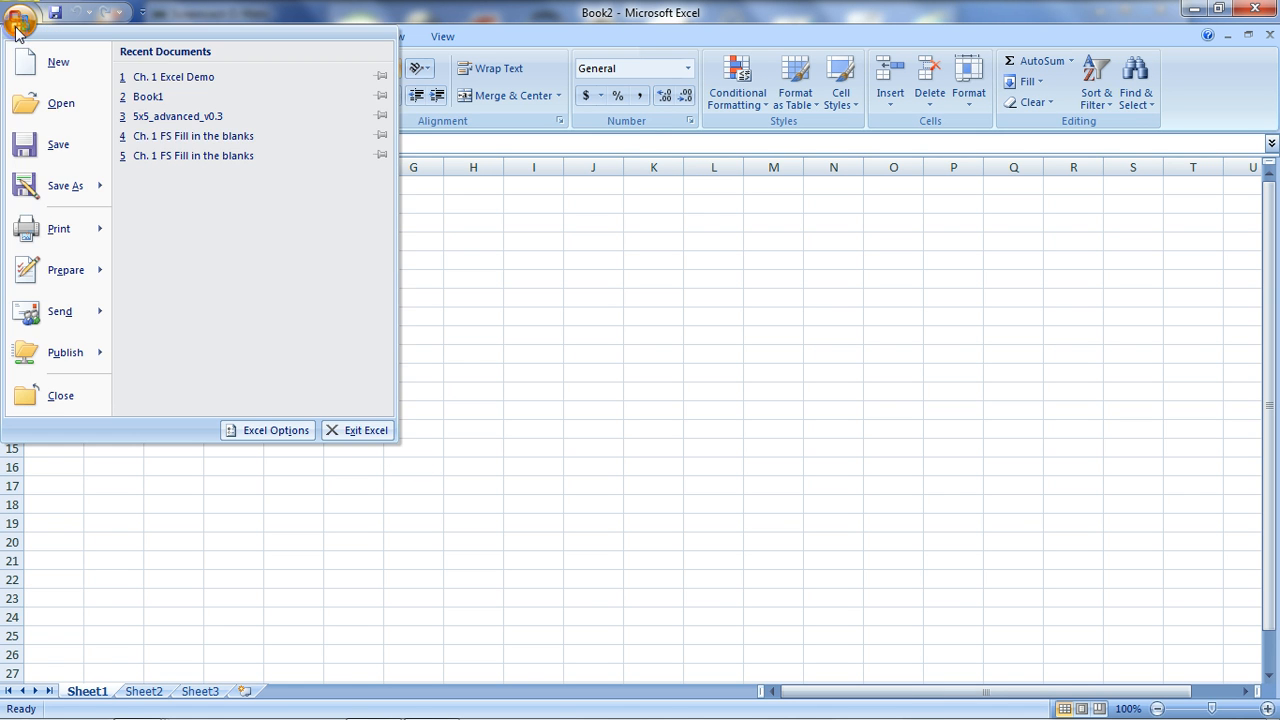
{"action": "left_click", "coordinate": [211, 79]}
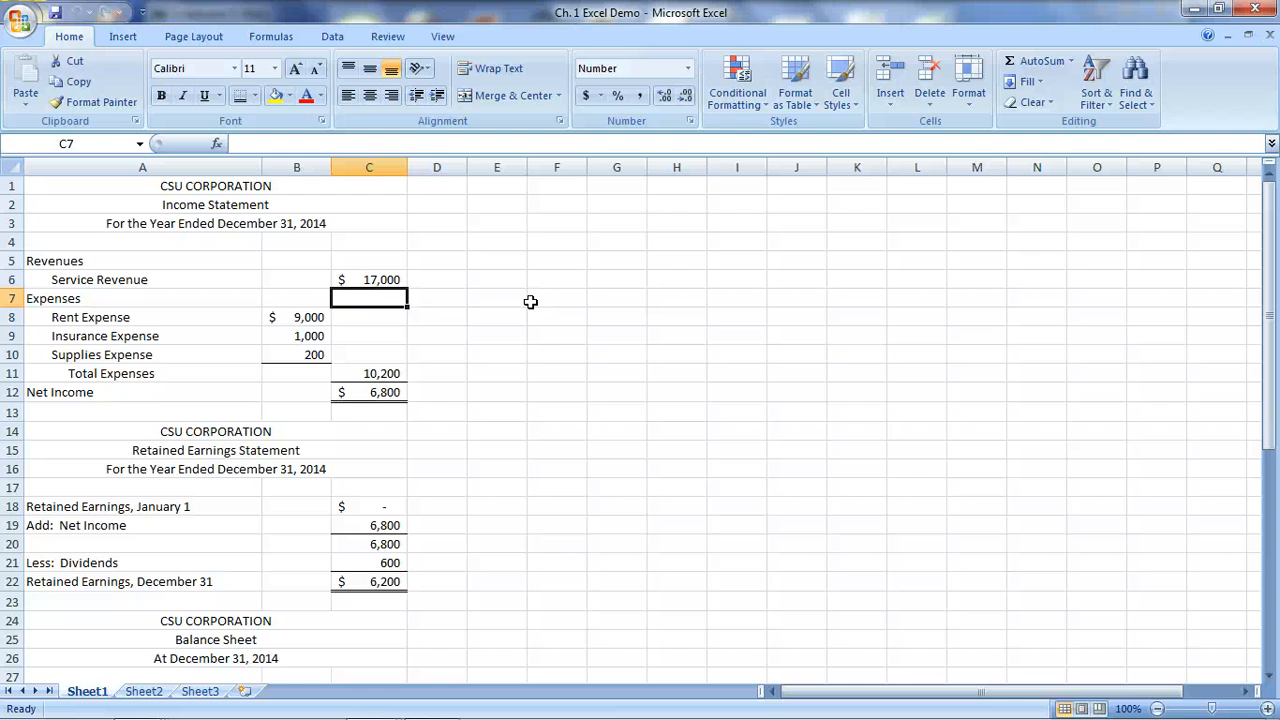
{"action": "left_click", "coordinate": [357, 186]}
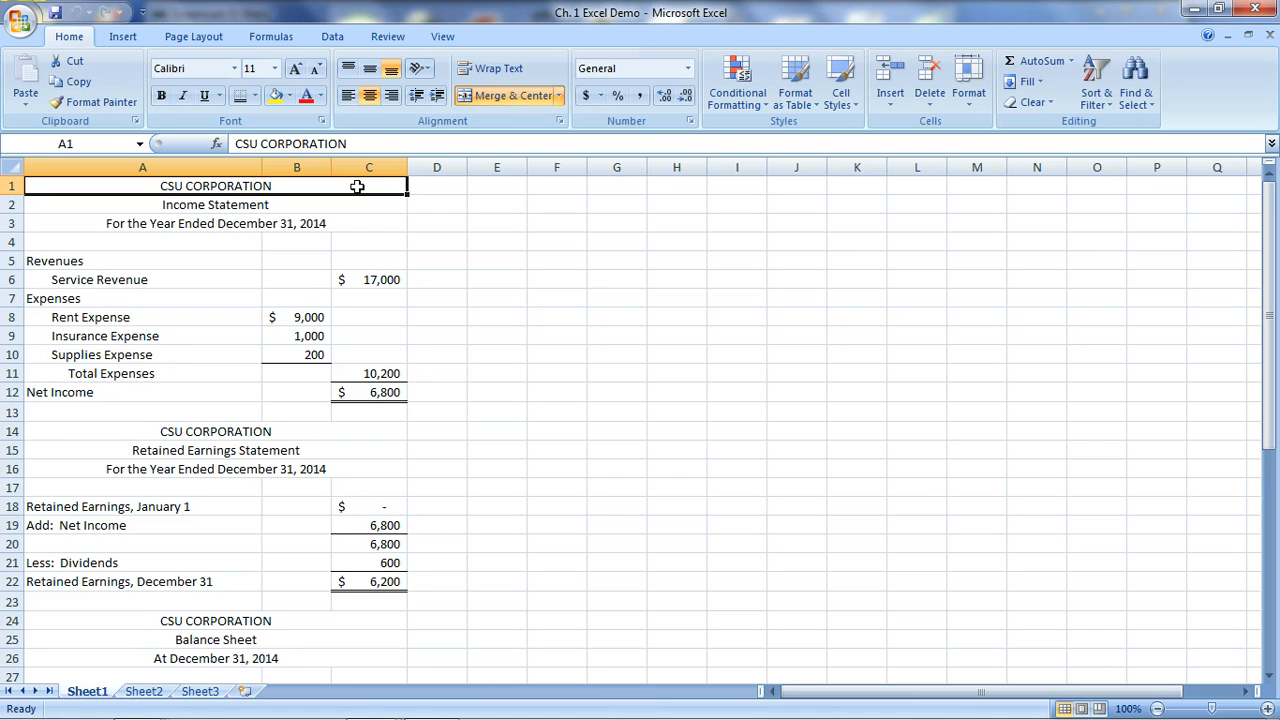
{"action": "type", "text": "Sw"}
{"action": "key", "text": "BackSpace"}
{"action": "key", "text": "BackSpace"}
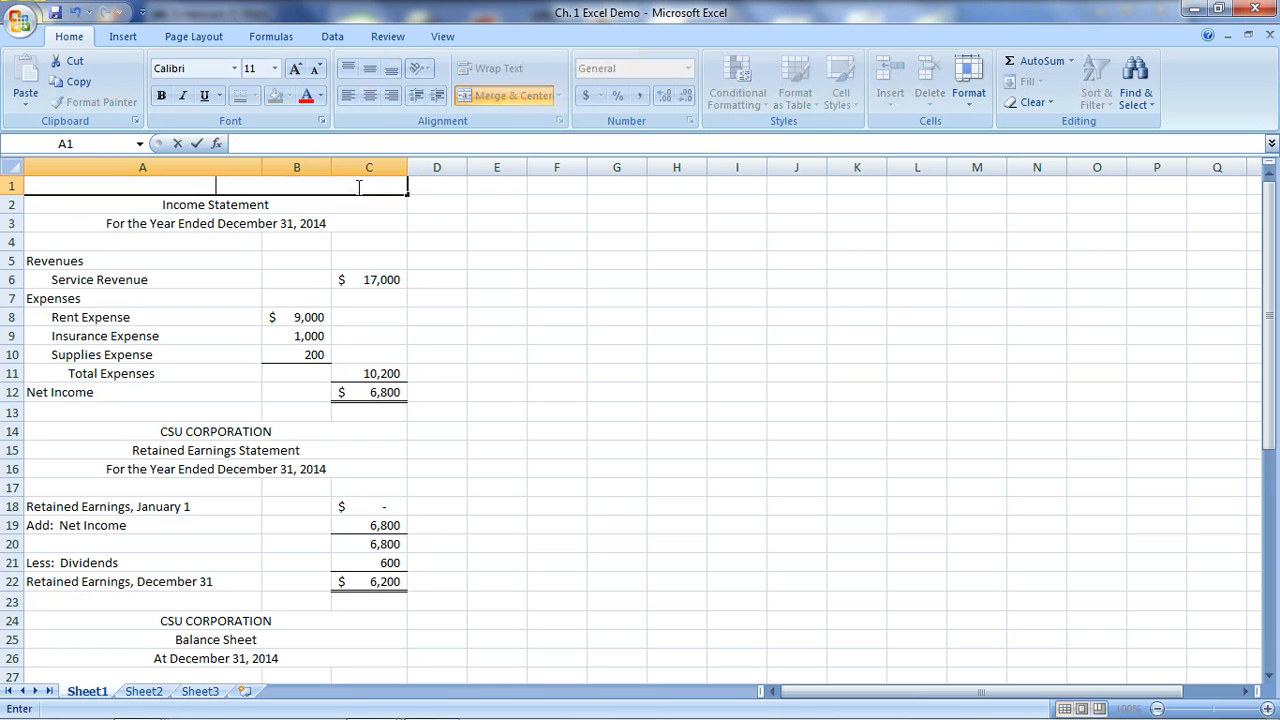
{"action": "type", "text": "BARGAIN ELECTRONICS, INC"}
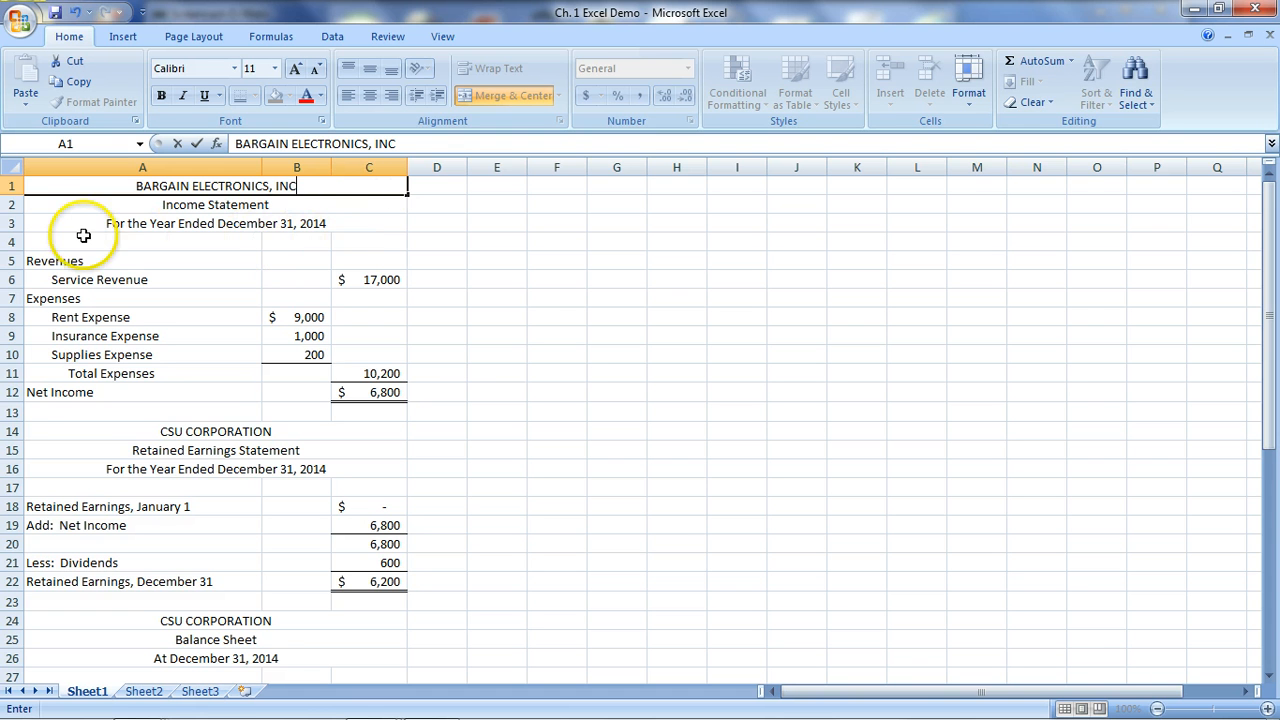
- Enter (in thousands) as text in cell A4, below the income statement's date line
{"action": "left_click", "coordinate": [160, 238]}
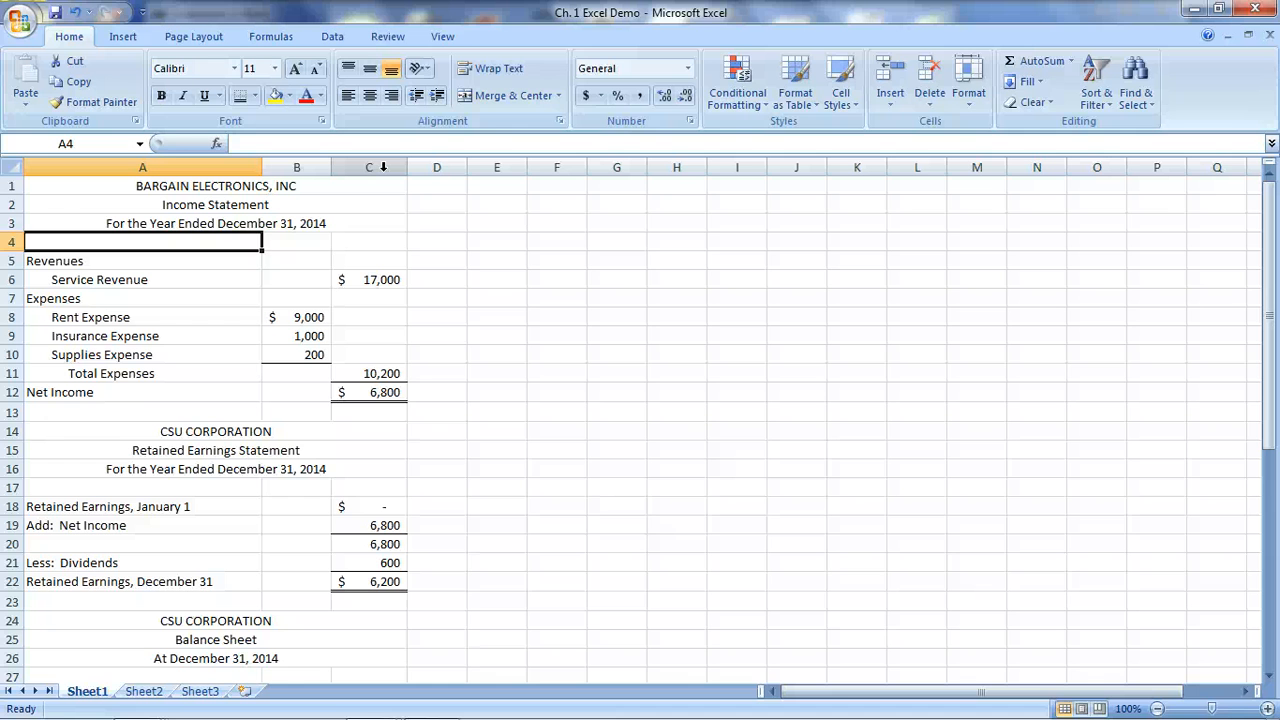
{"action": "type", "text": "'"}
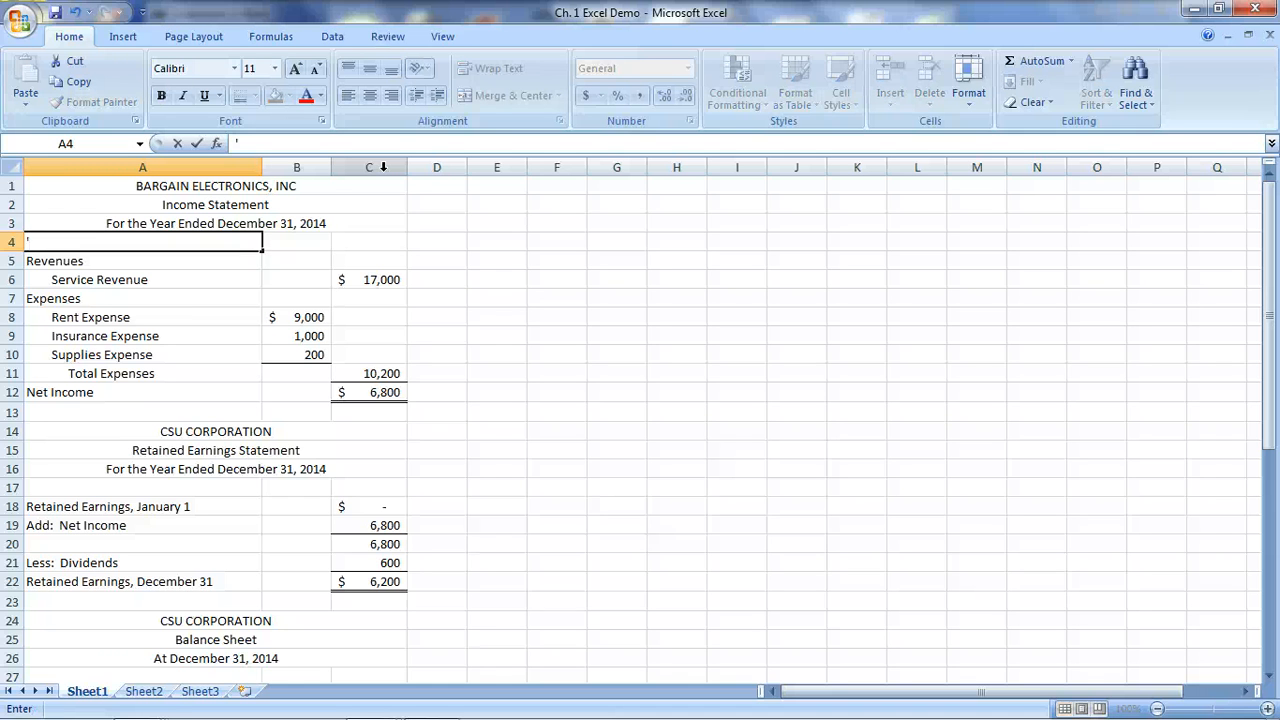
{"action": "type", "text": "(in thousands"}
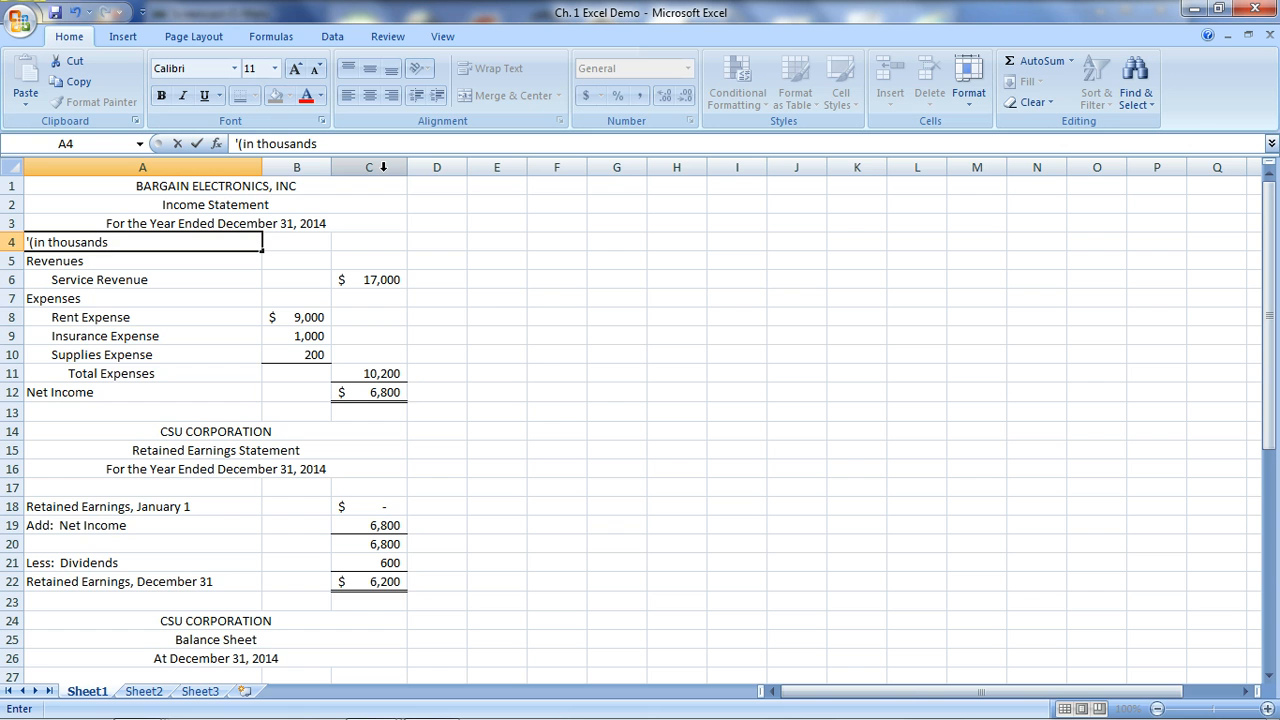
{"action": "type", "text": ")"}
{"action": "key", "text": "Return"}
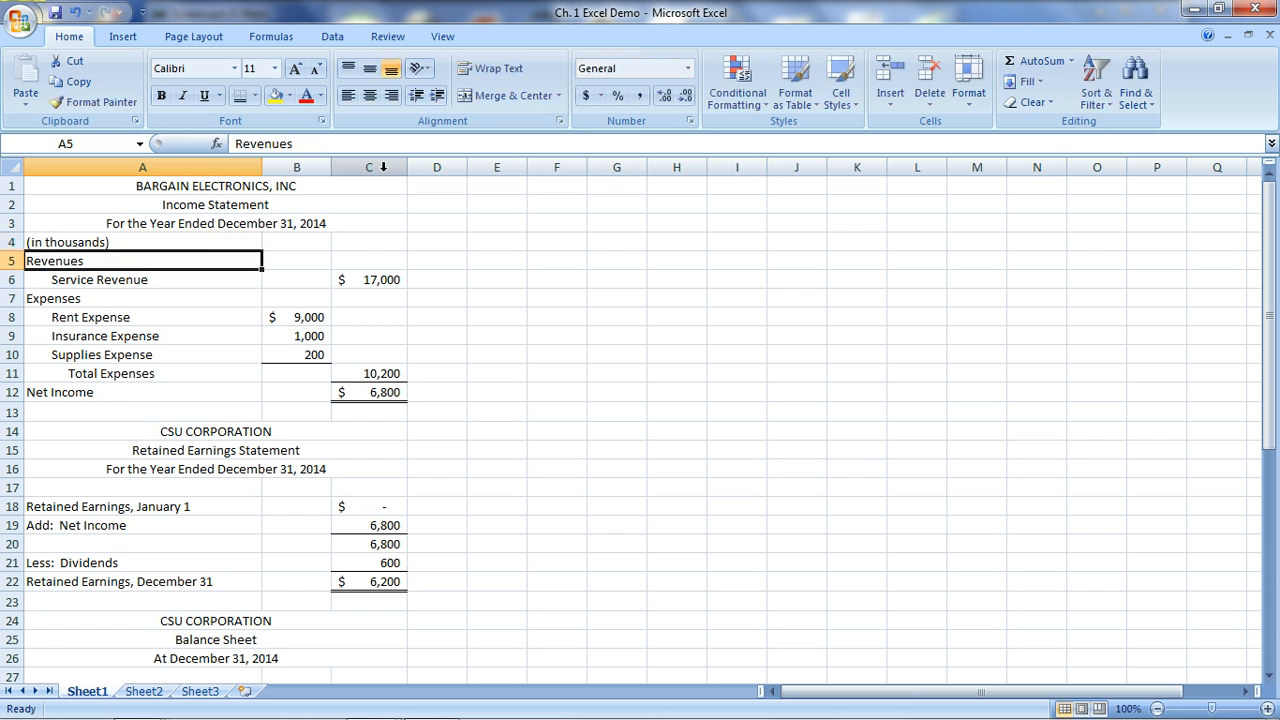
- Merge and center the (in thousands) line across cells A4 to C4
{"action": "left_click", "coordinate": [89, 242]}
{"action": "left_click", "coordinate": [405, 243], "text": "shift"}
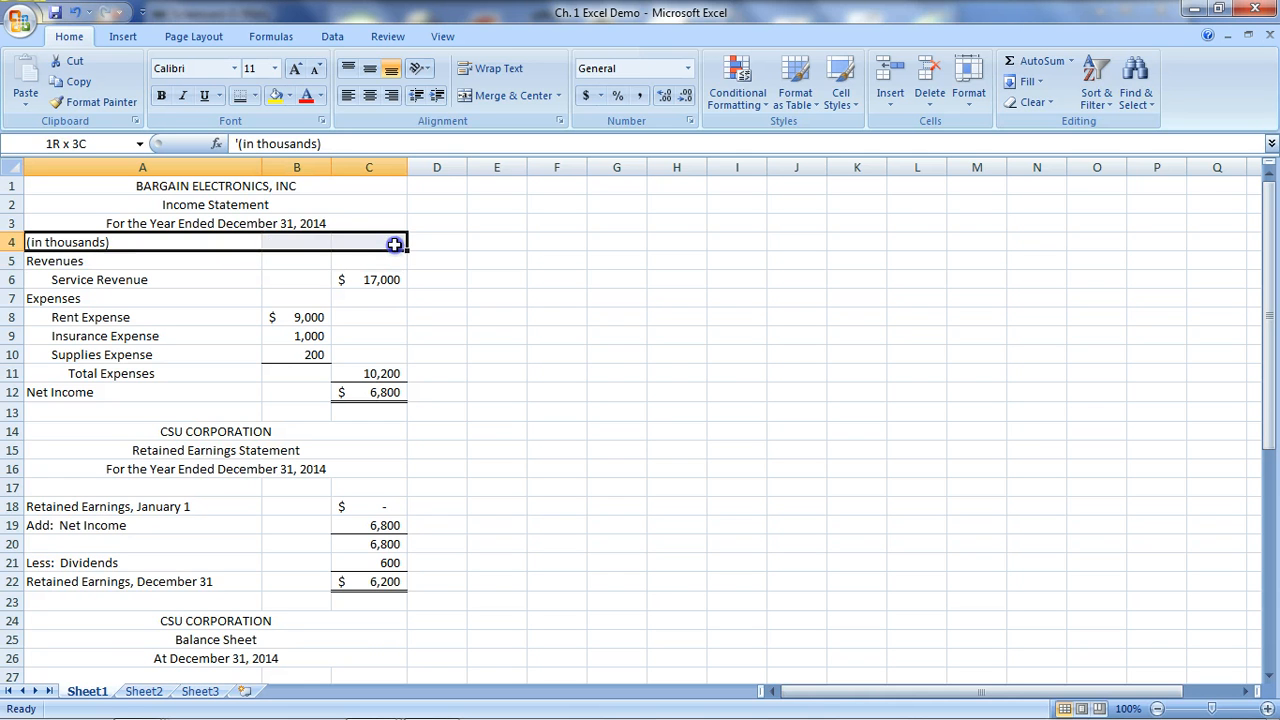
{"action": "left_click", "coordinate": [430, 275]}
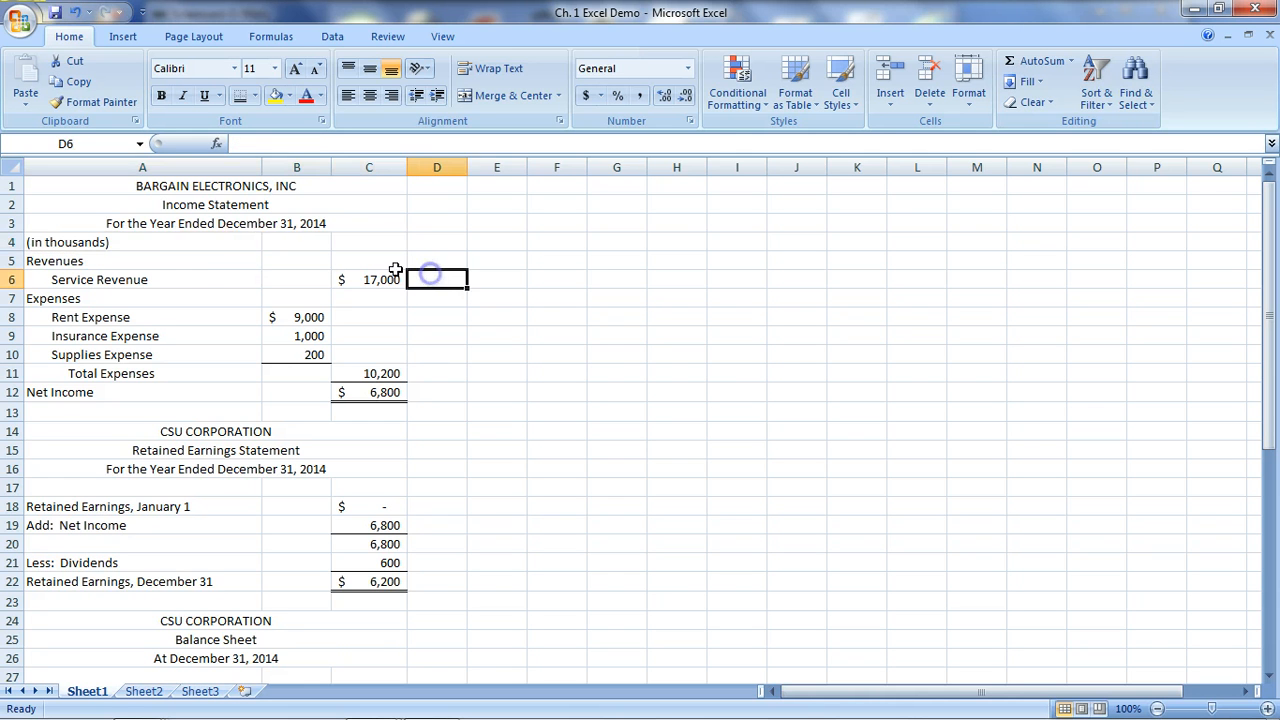
{"action": "left_click", "coordinate": [187, 241]}
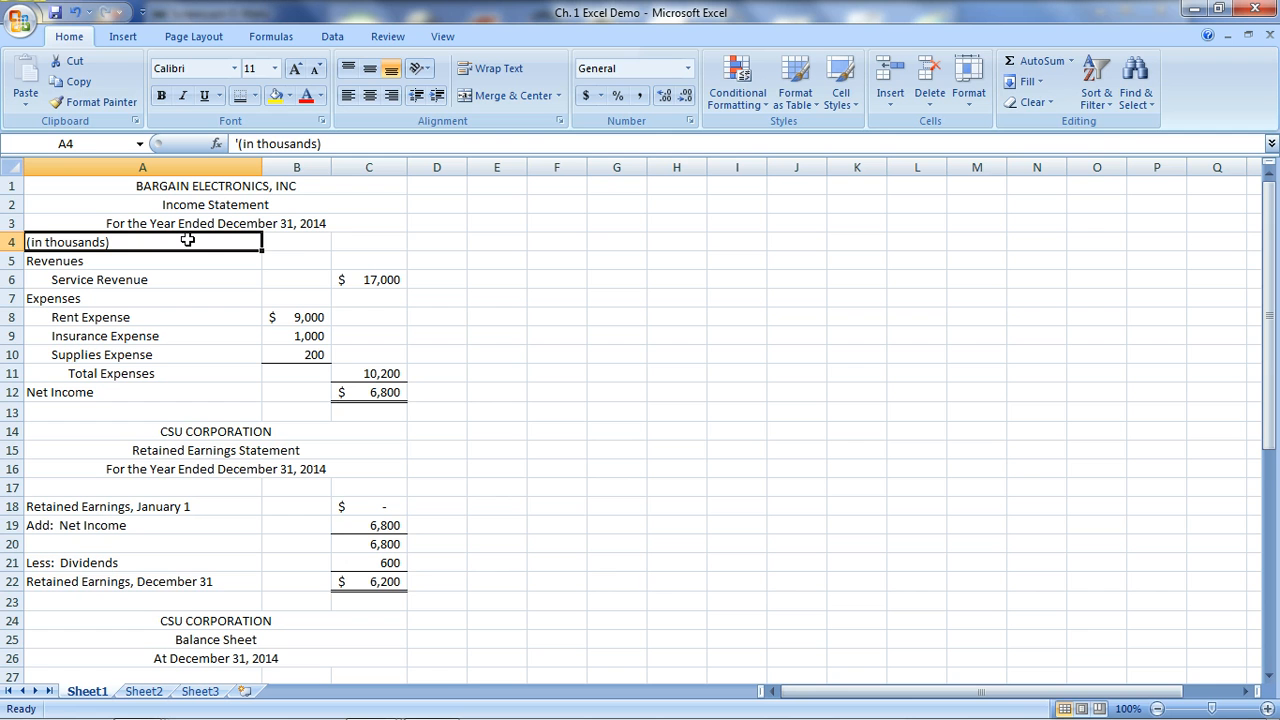
{"action": "left_click_drag", "start_coordinate": [187, 241], "coordinate": [346, 240]}
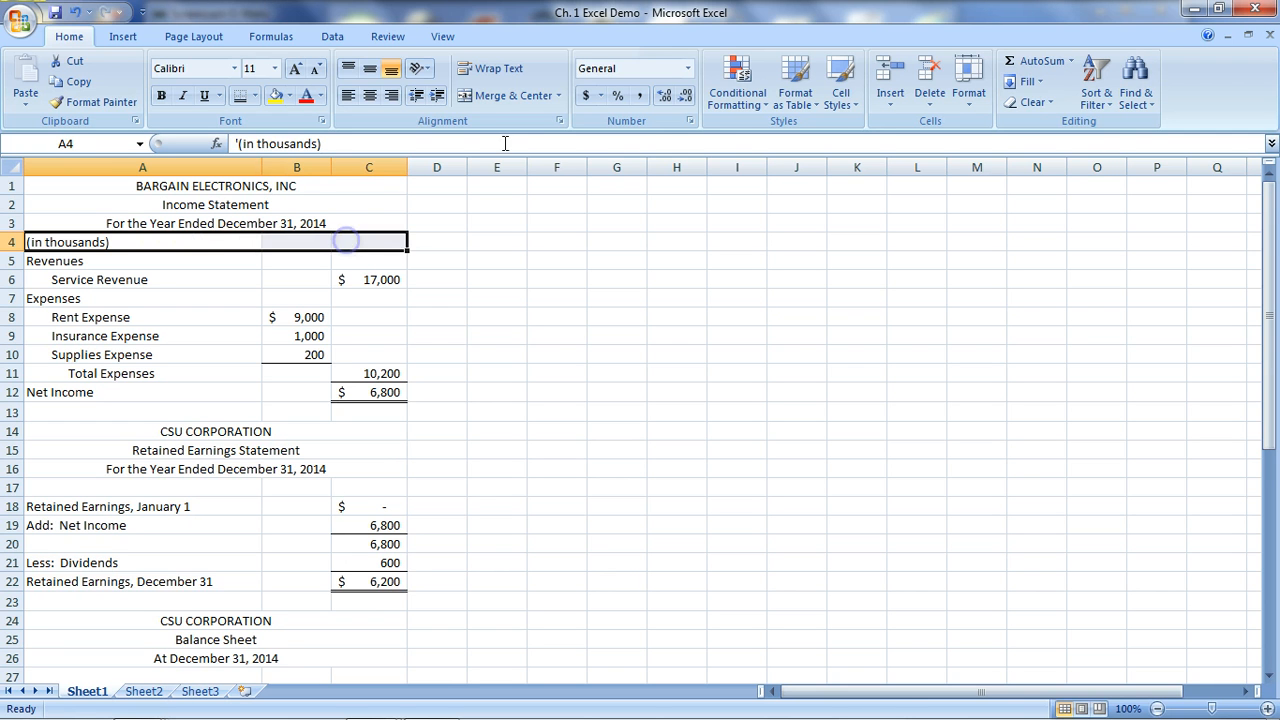
{"action": "left_click", "coordinate": [503, 95]}
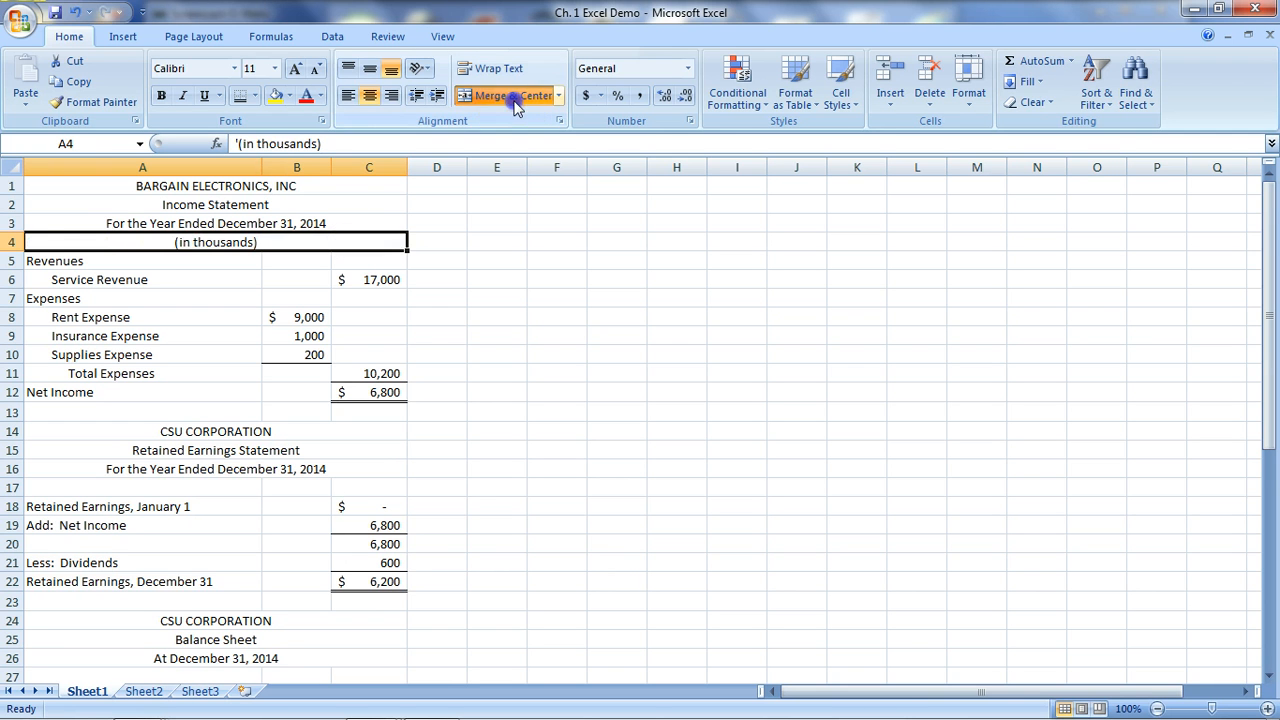
- Insert a blank row above the Revenues heading in row 5
{"action": "left_click", "coordinate": [14, 260]}
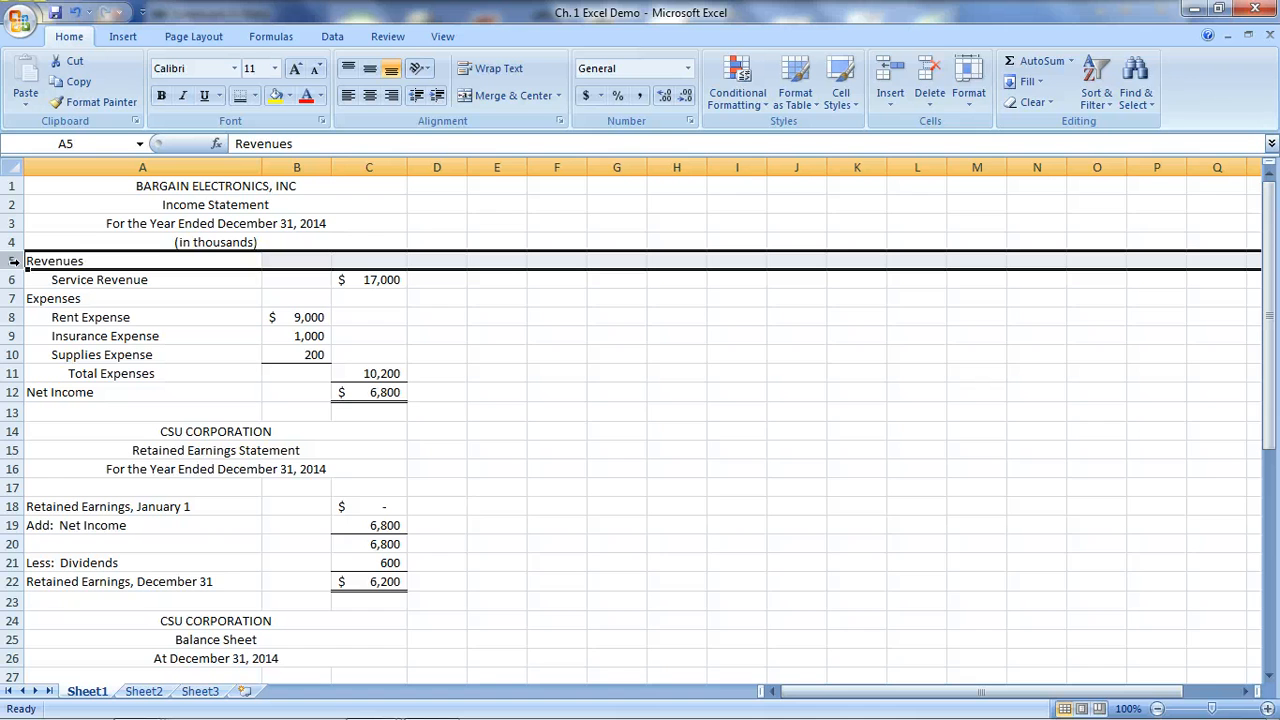
{"action": "left_click", "coordinate": [14, 260]}
{"action": "left_click", "coordinate": [14, 260]}
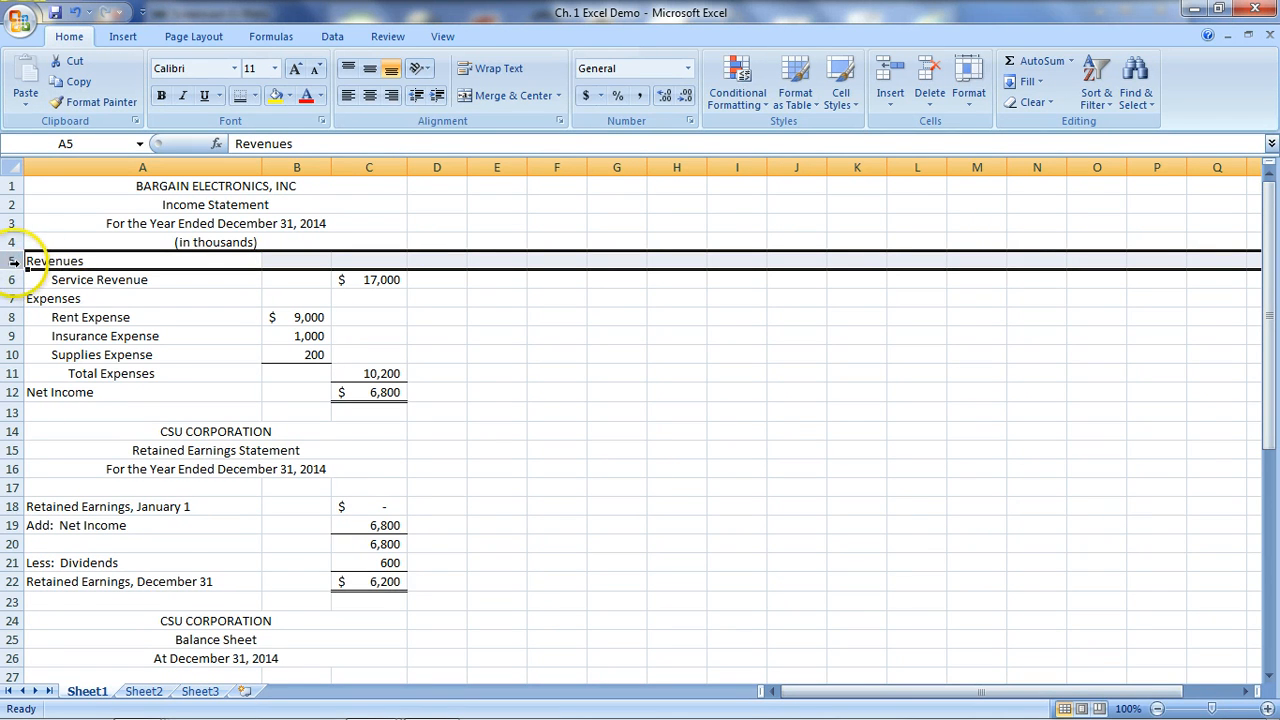
{"action": "left_click", "coordinate": [14, 260]}
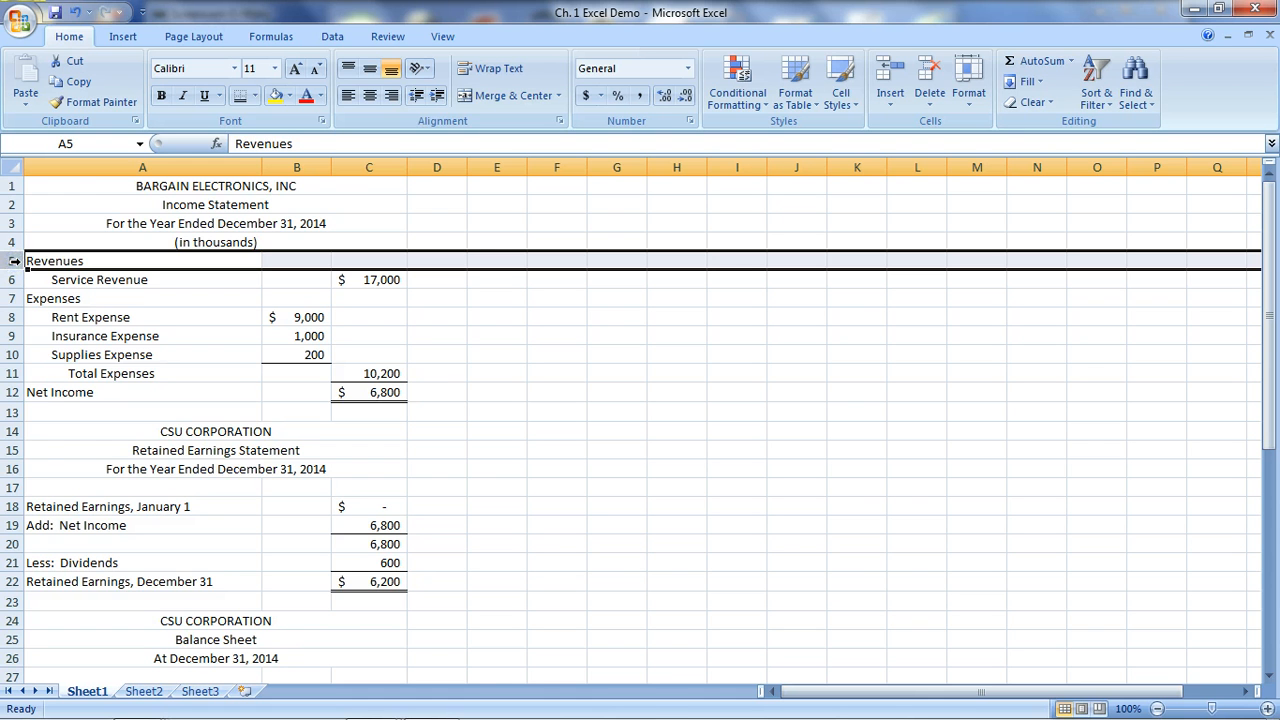
{"action": "right_click", "coordinate": [14, 260]}
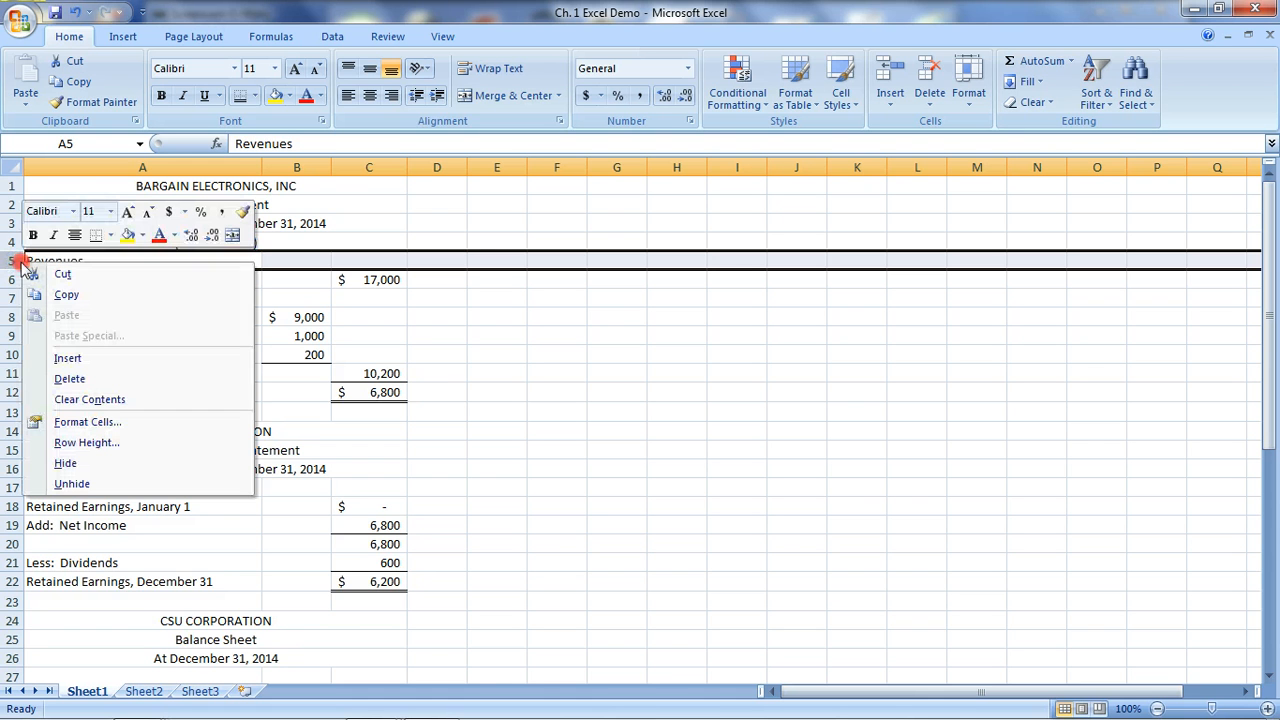
{"action": "left_click", "coordinate": [68, 359]}
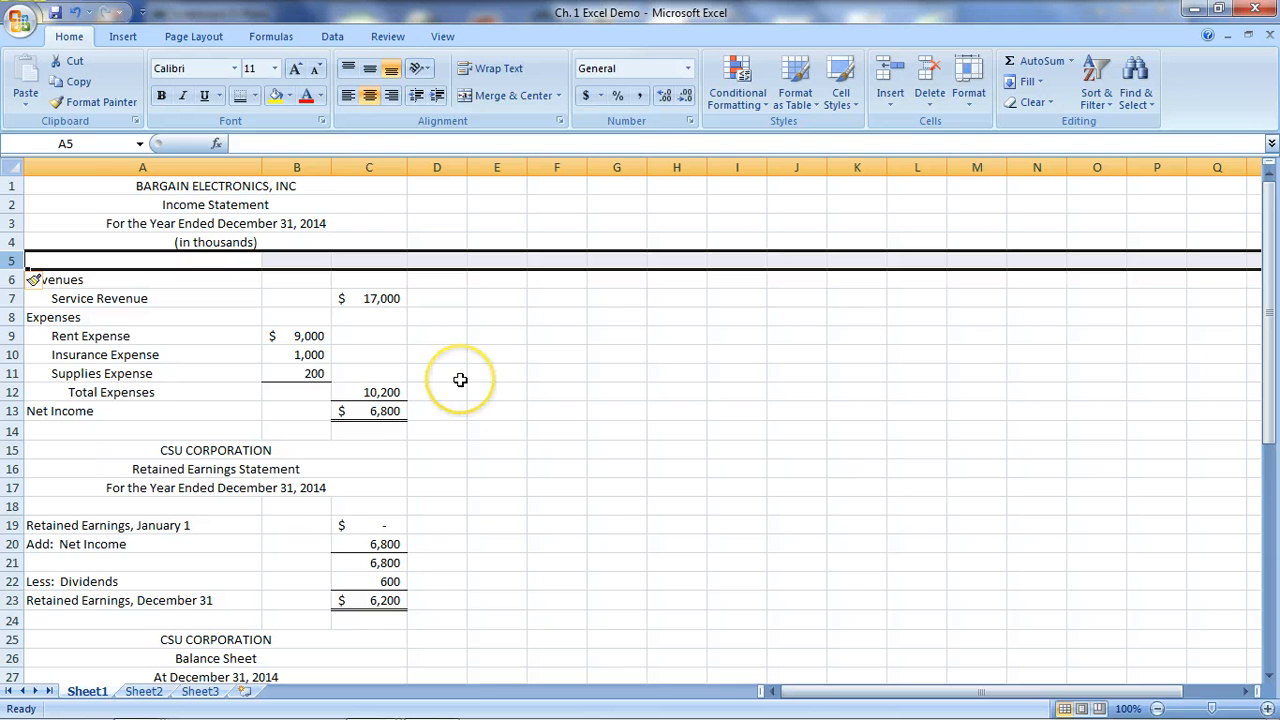
{"action": "left_click", "coordinate": [460, 379]}
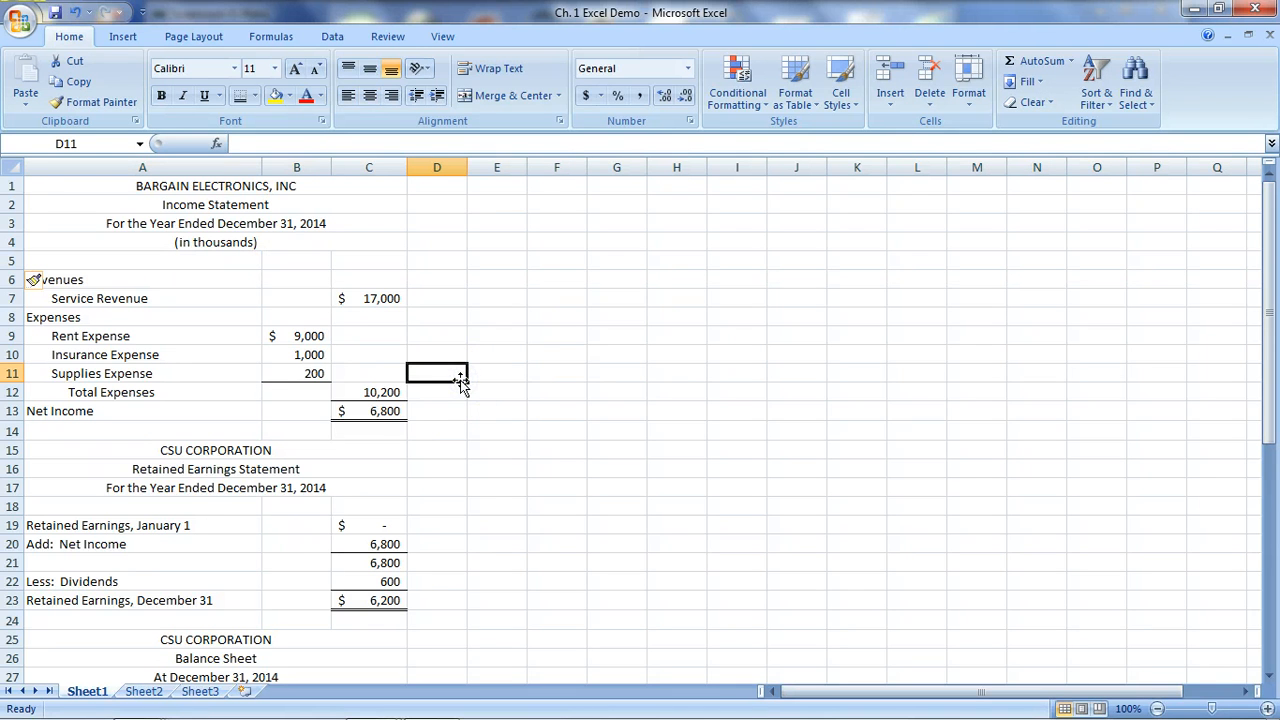
- Change the Service Revenue label in cell A7 to Sales Revenue
{"action": "left_click", "coordinate": [192, 293]}
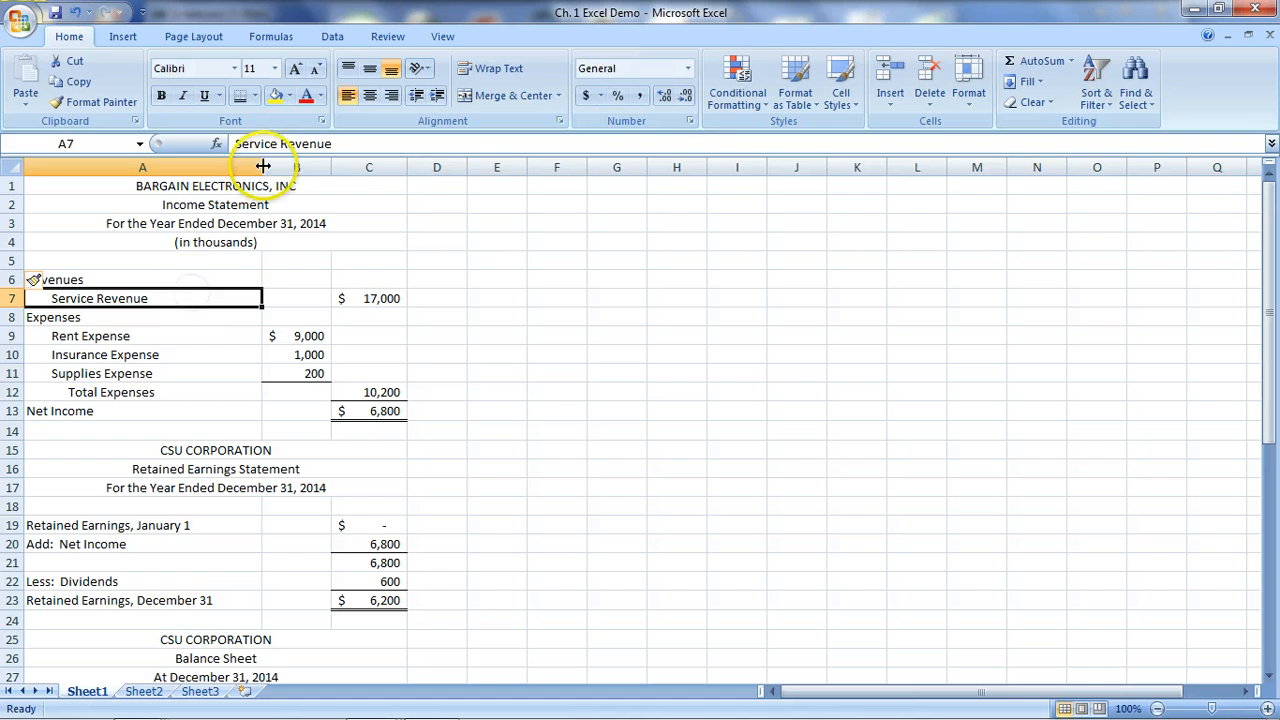
{"action": "left_click", "coordinate": [276, 143]}
{"action": "key", "text": "BackSpace"}
{"action": "key", "text": "BackSpace"}
{"action": "key", "text": "BackSpace"}
{"action": "key", "text": "BackSpace"}
{"action": "key", "text": "BackSpace"}
{"action": "key", "text": "BackSpace"}
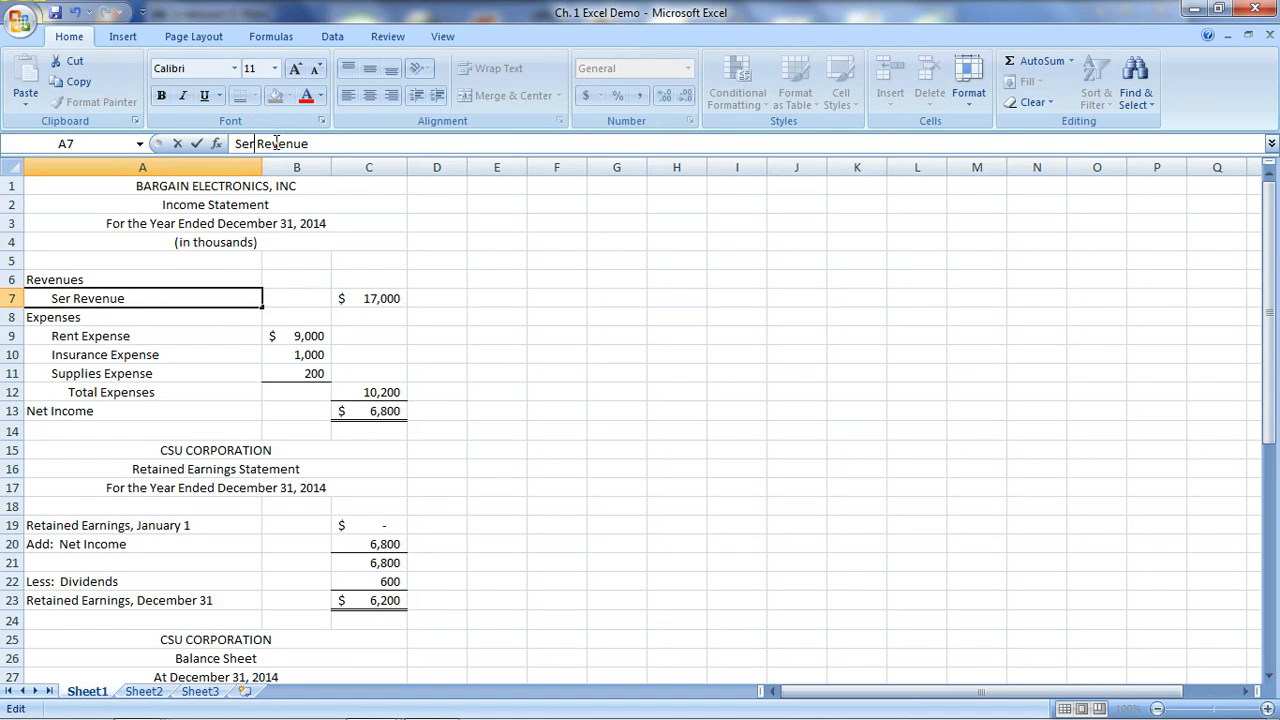
{"action": "type", "text": "ales"}
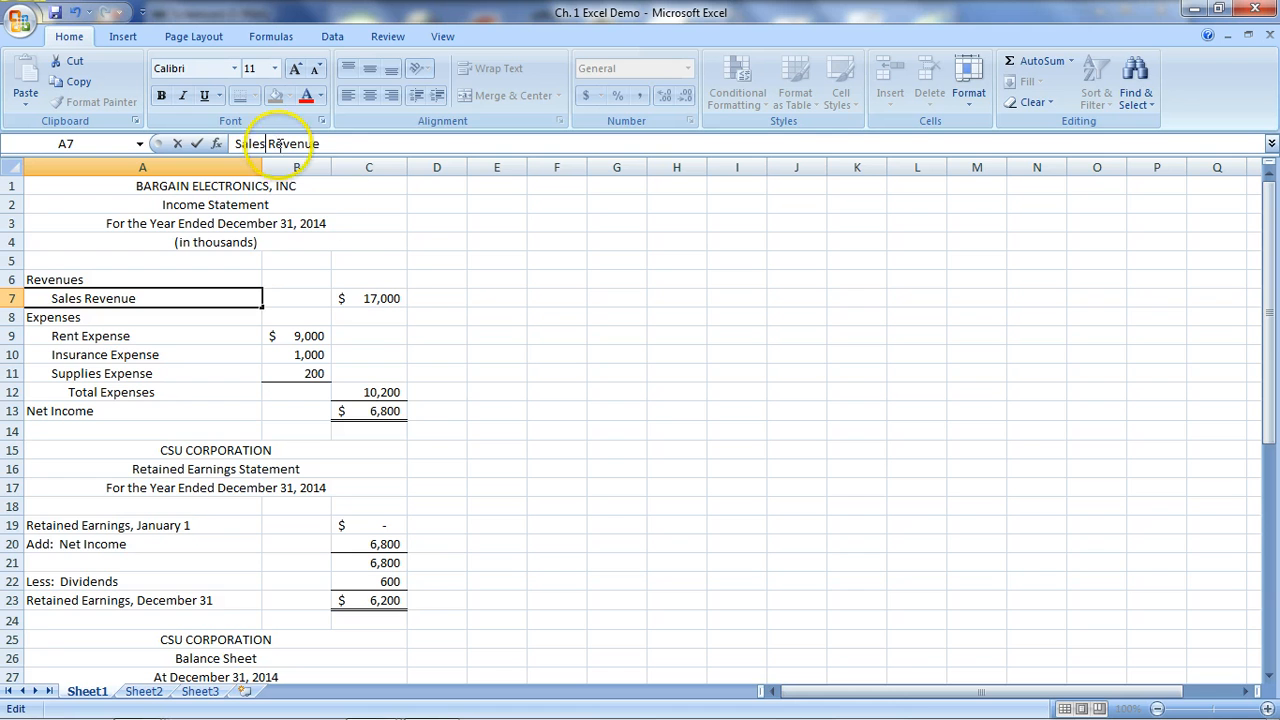
- Set the Sales Revenue amount in cell C7 to 12456.9
{"action": "left_click", "coordinate": [361, 298]}
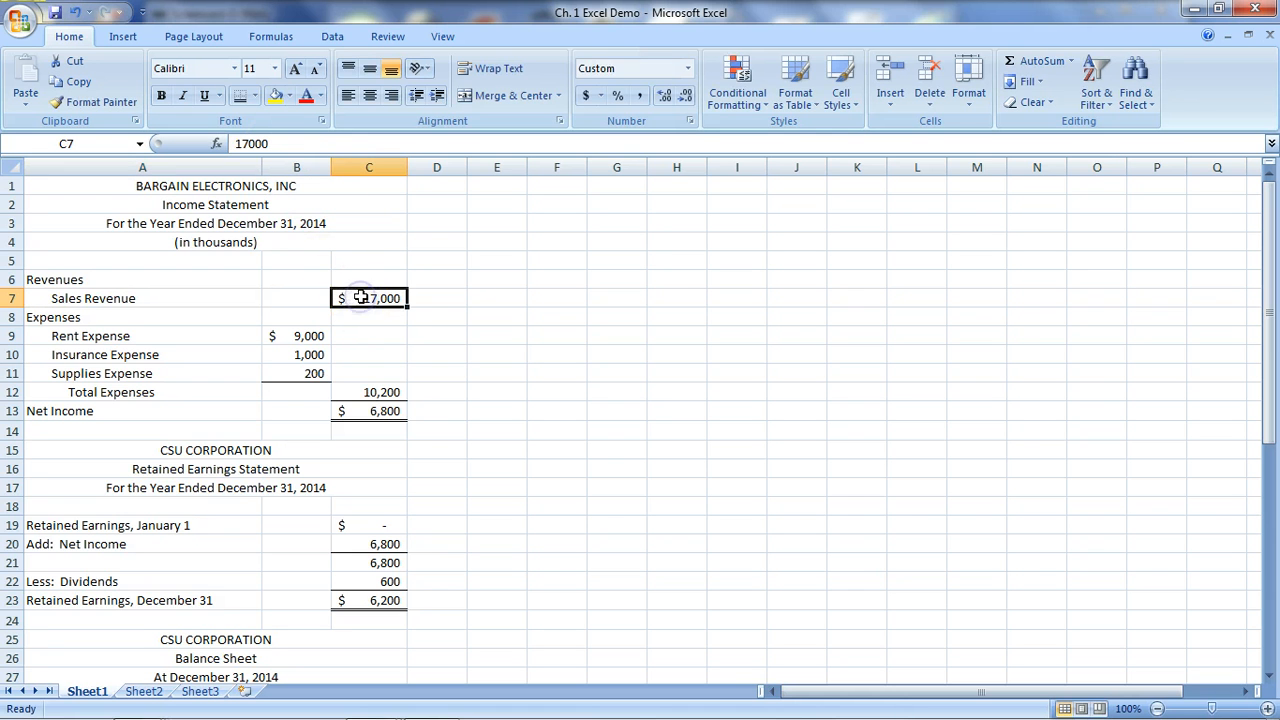
{"action": "type", "text": "12"}
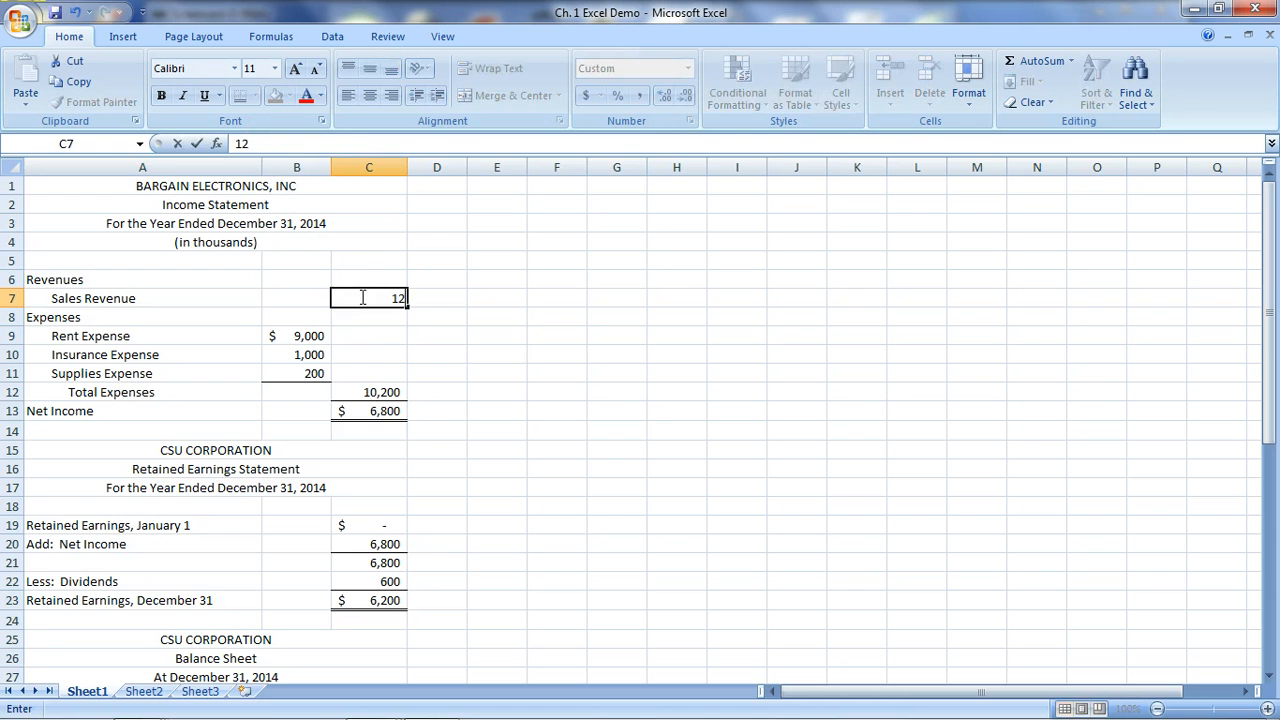
{"action": "type", "text": "456.9"}
{"action": "left_click", "coordinate": [452, 369]}
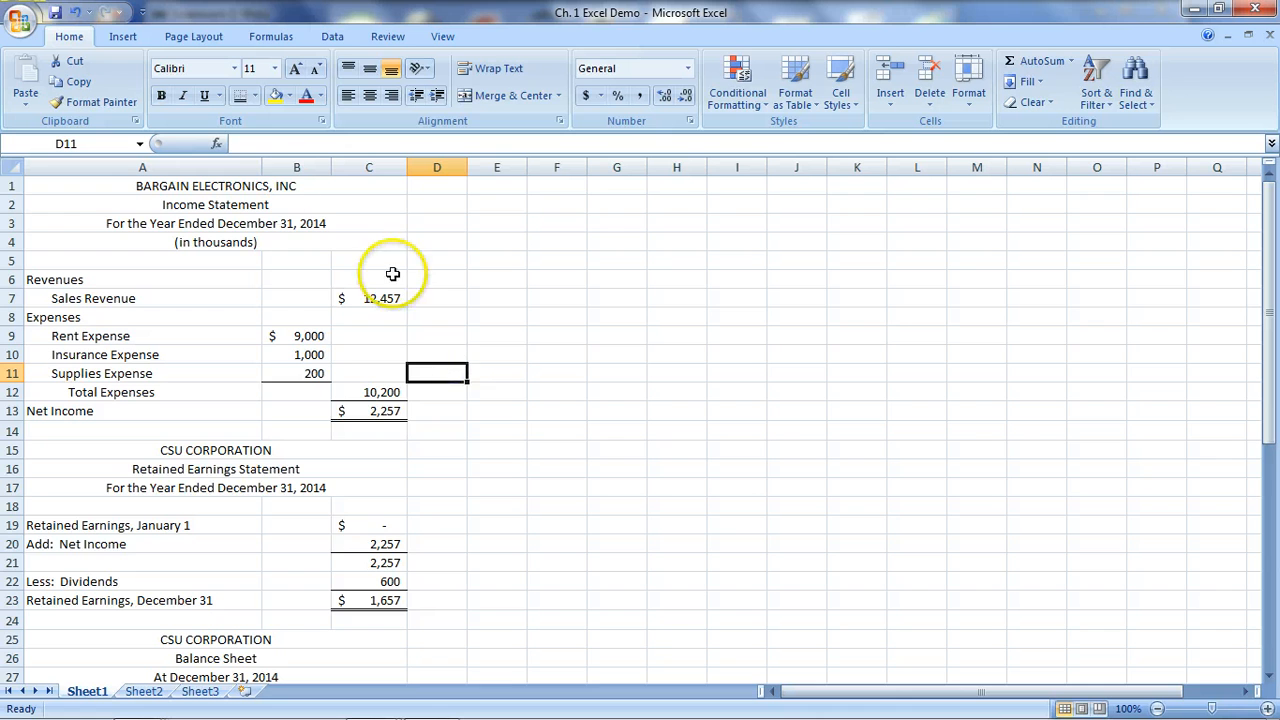
- Format the income statement amounts in B7:C13 as Number with 1 decimal place, a thousands separator and black parentheses for negatives
{"action": "left_click_drag", "start_coordinate": [297, 167], "coordinate": [354, 172]}
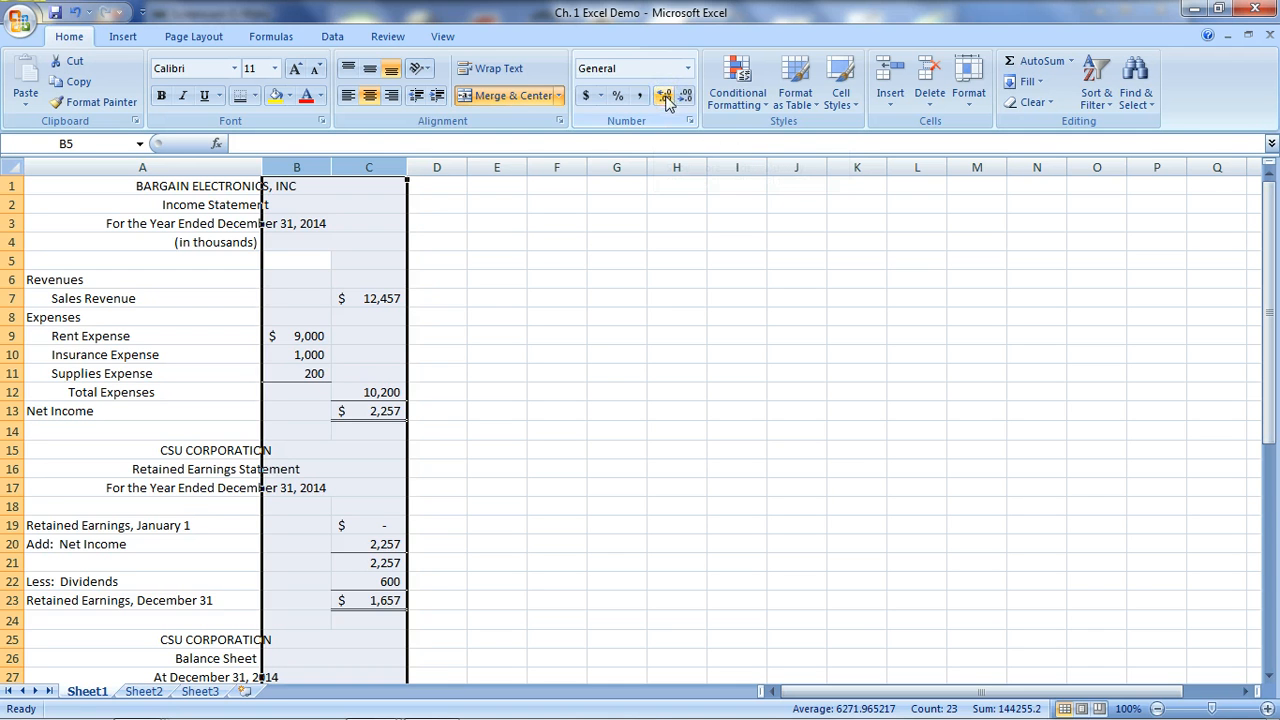
{"action": "left_click", "coordinate": [567, 281]}
{"action": "left_click_drag", "start_coordinate": [320, 301], "coordinate": [357, 410]}
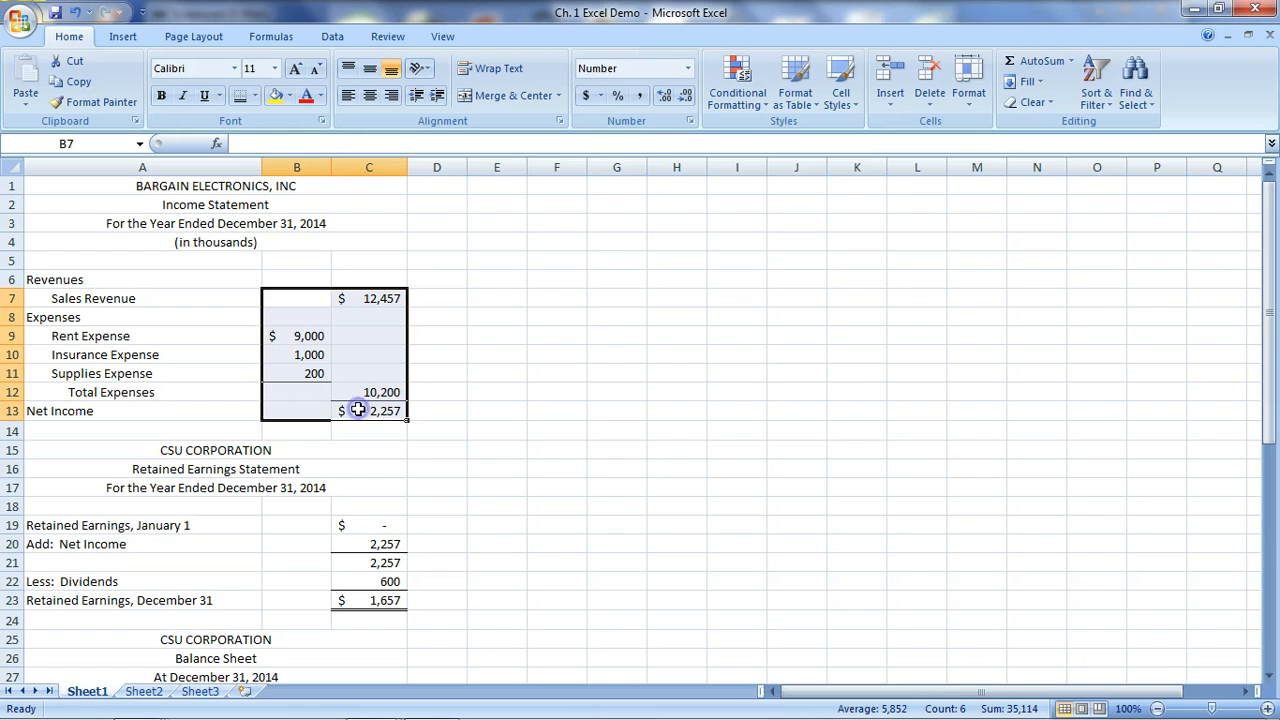
{"action": "left_click", "coordinate": [690, 122]}
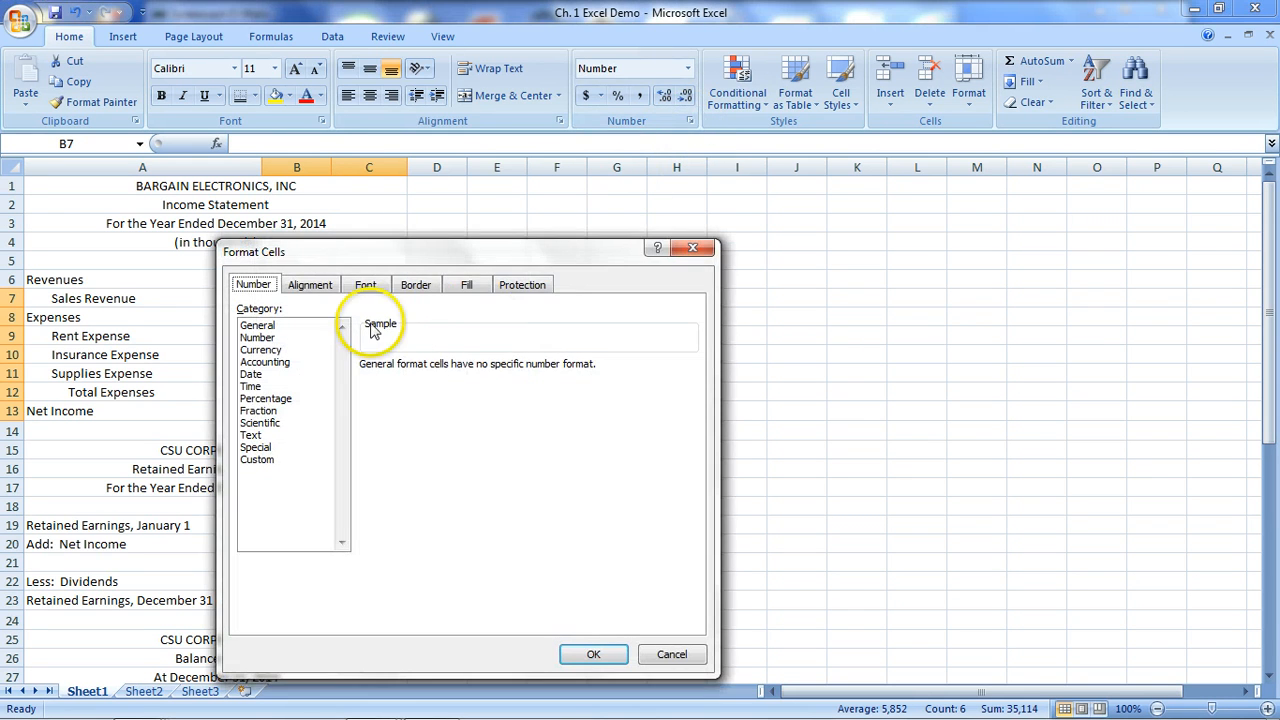
{"action": "left_click", "coordinate": [257, 337]}
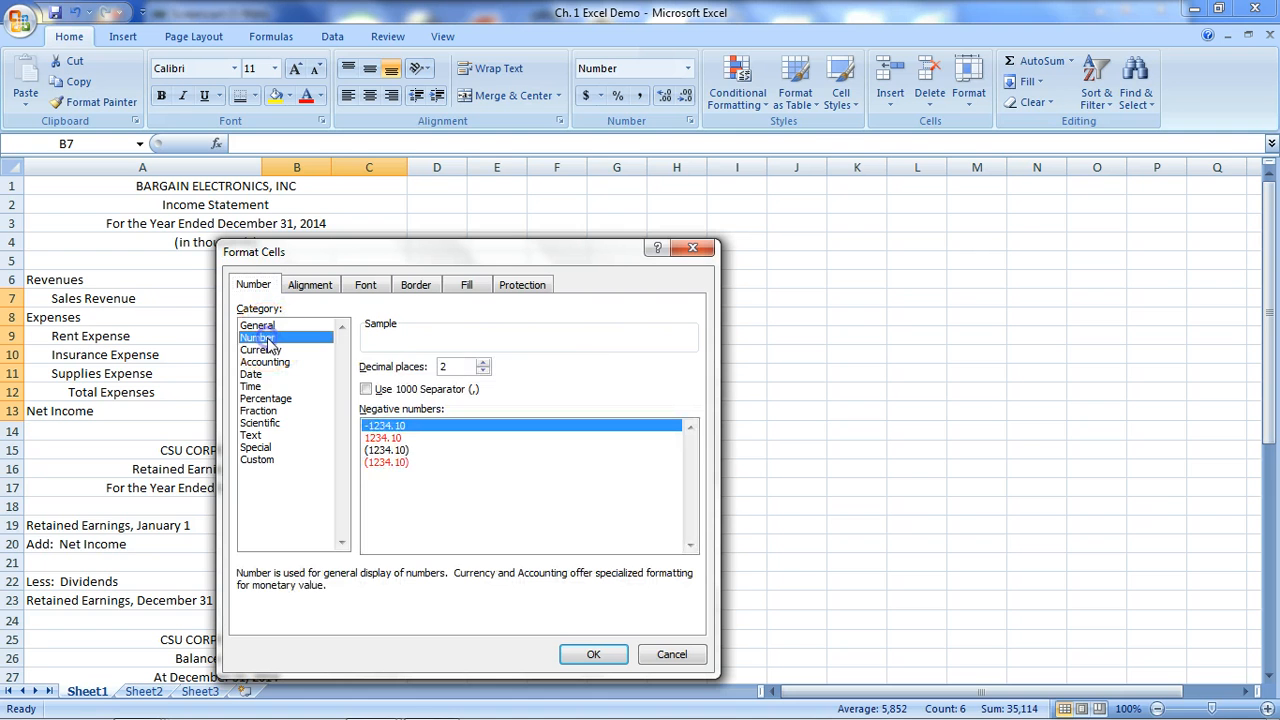
{"action": "left_click", "coordinate": [483, 371]}
{"action": "left_click", "coordinate": [366, 389]}
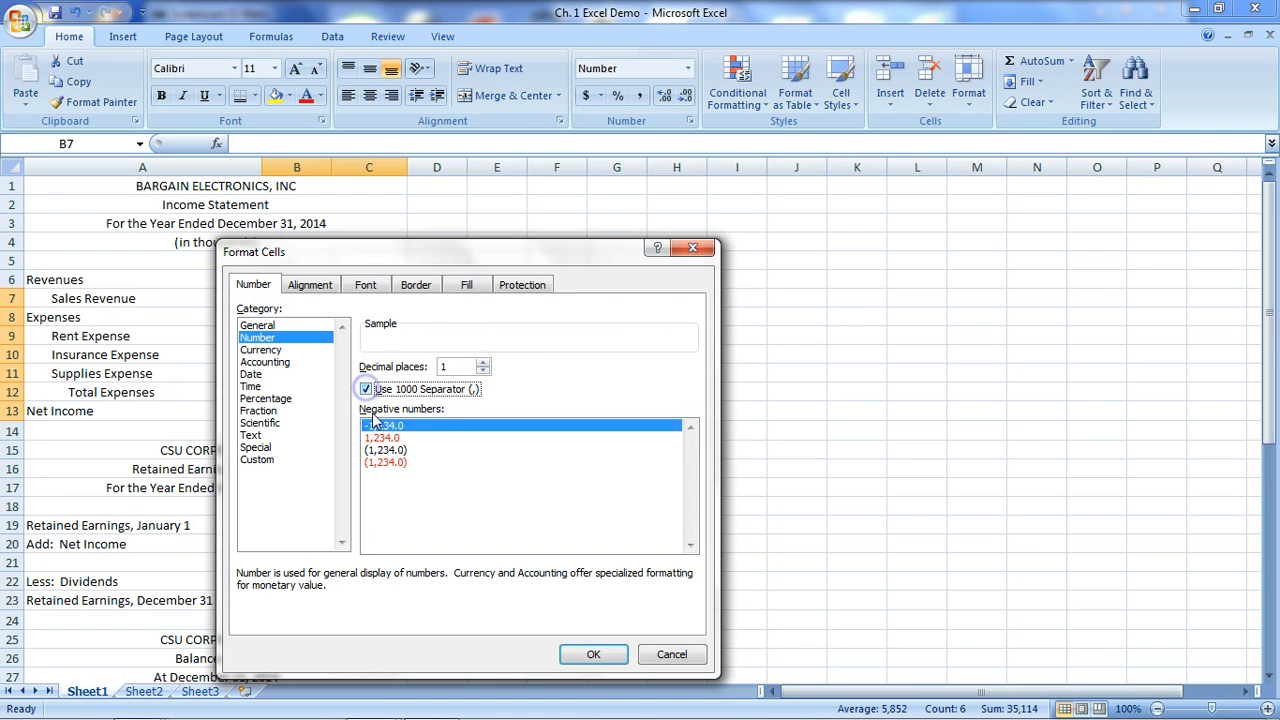
{"action": "left_click", "coordinate": [386, 451]}
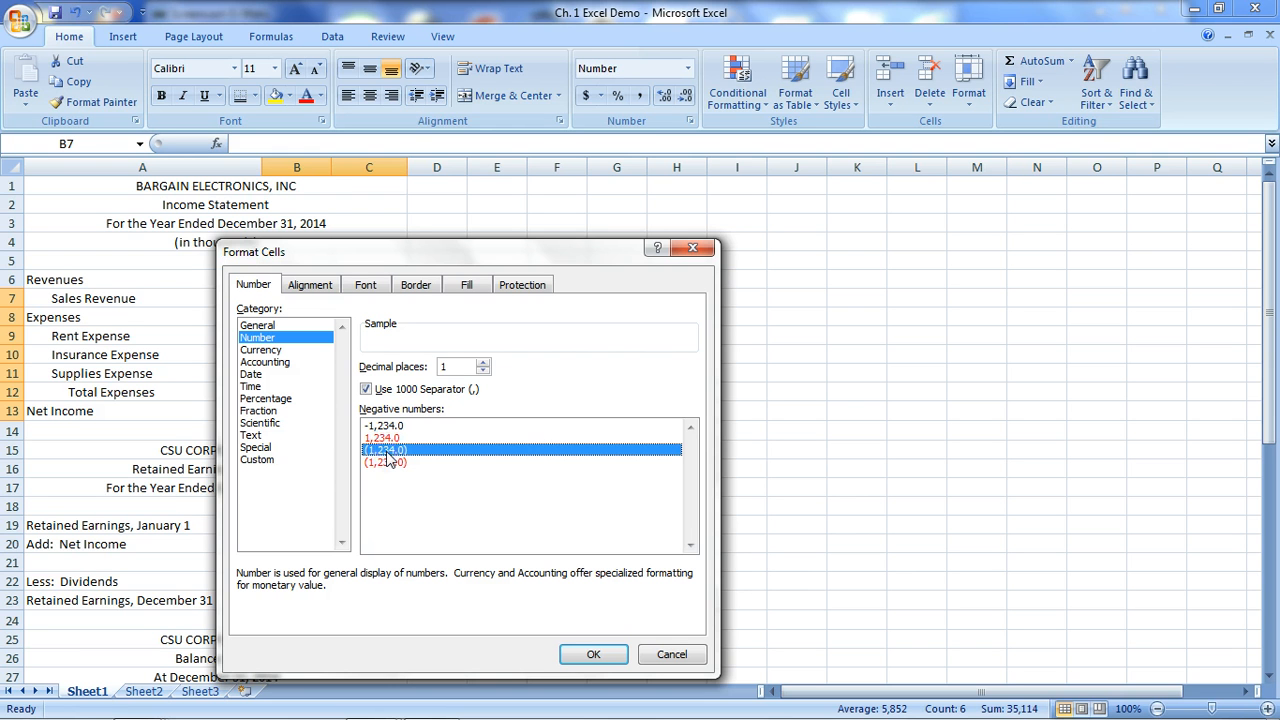
{"action": "left_click", "coordinate": [598, 652]}
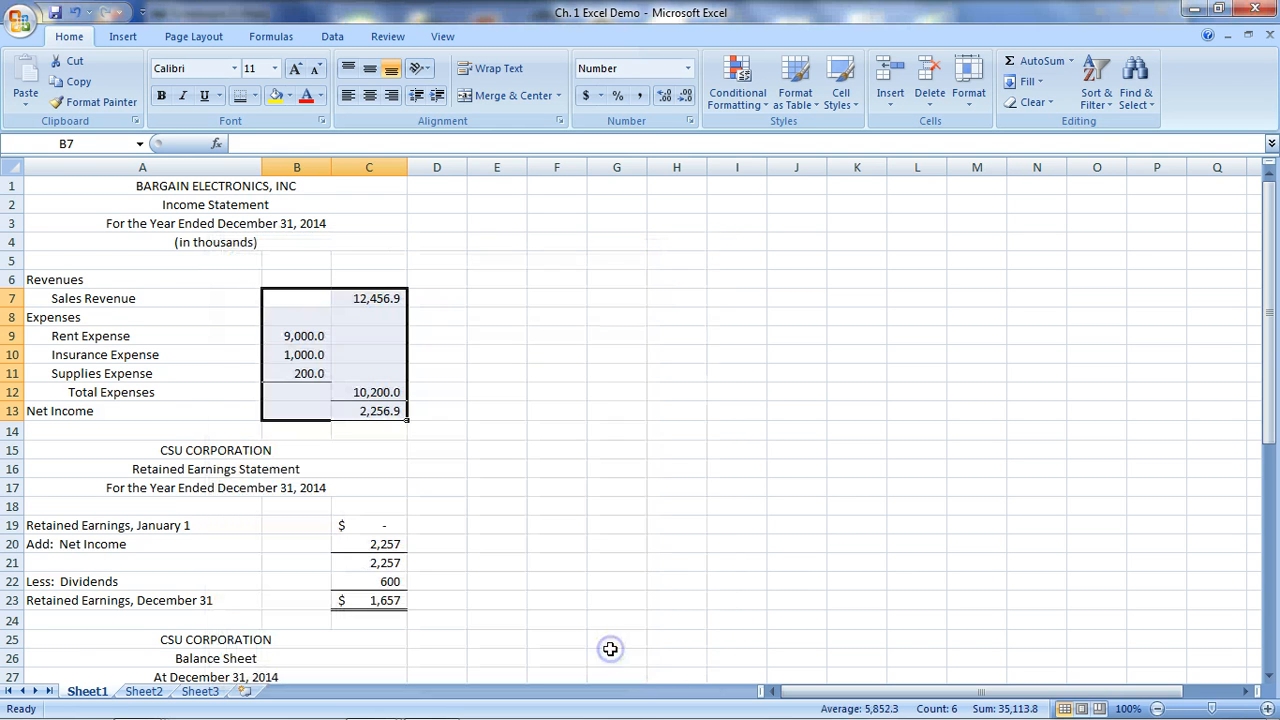
{"action": "left_click", "coordinate": [635, 393]}
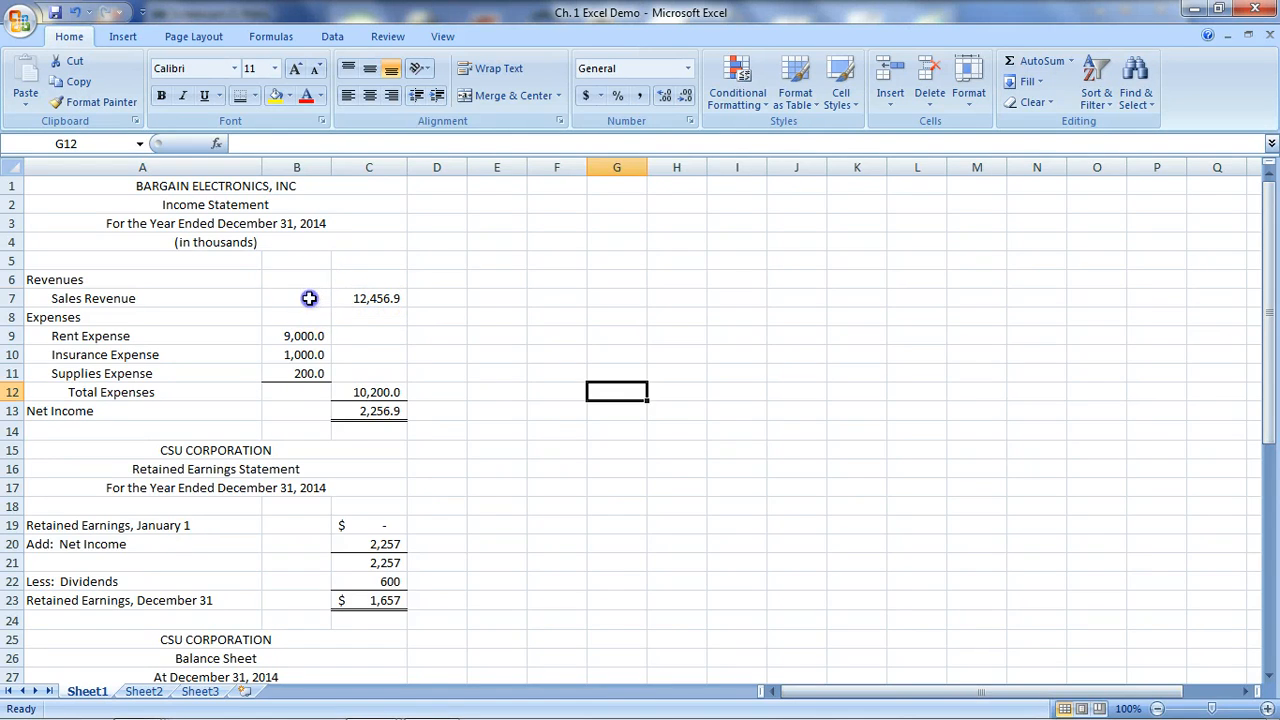
{"action": "left_click_drag", "start_coordinate": [309, 295], "coordinate": [380, 526]}
{"action": "left_click", "coordinate": [530, 516]}
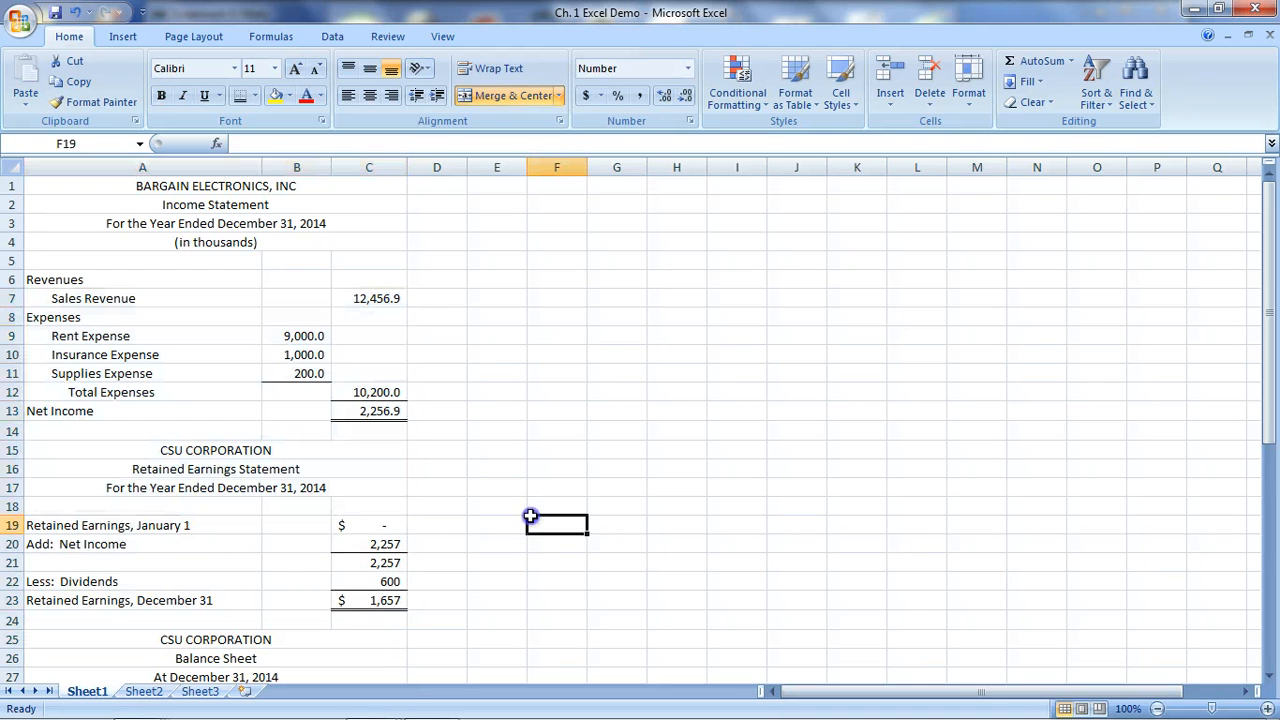
- Format the Sales Revenue (C7), Rent Expense (B9) and Net Income (C13) amounts in Accounting format with dollar signs and one decimal place
{"action": "left_click", "coordinate": [368, 298]}
{"action": "left_click", "coordinate": [586, 96]}
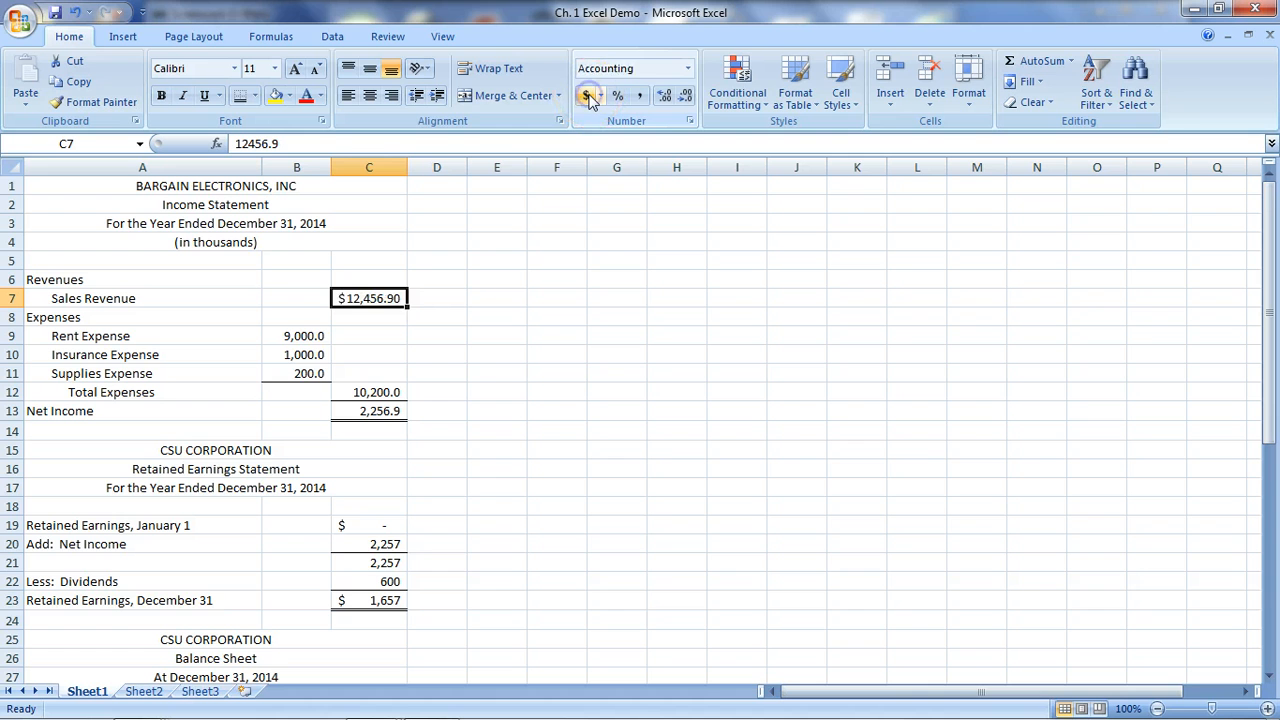
{"action": "left_click", "coordinate": [686, 96]}
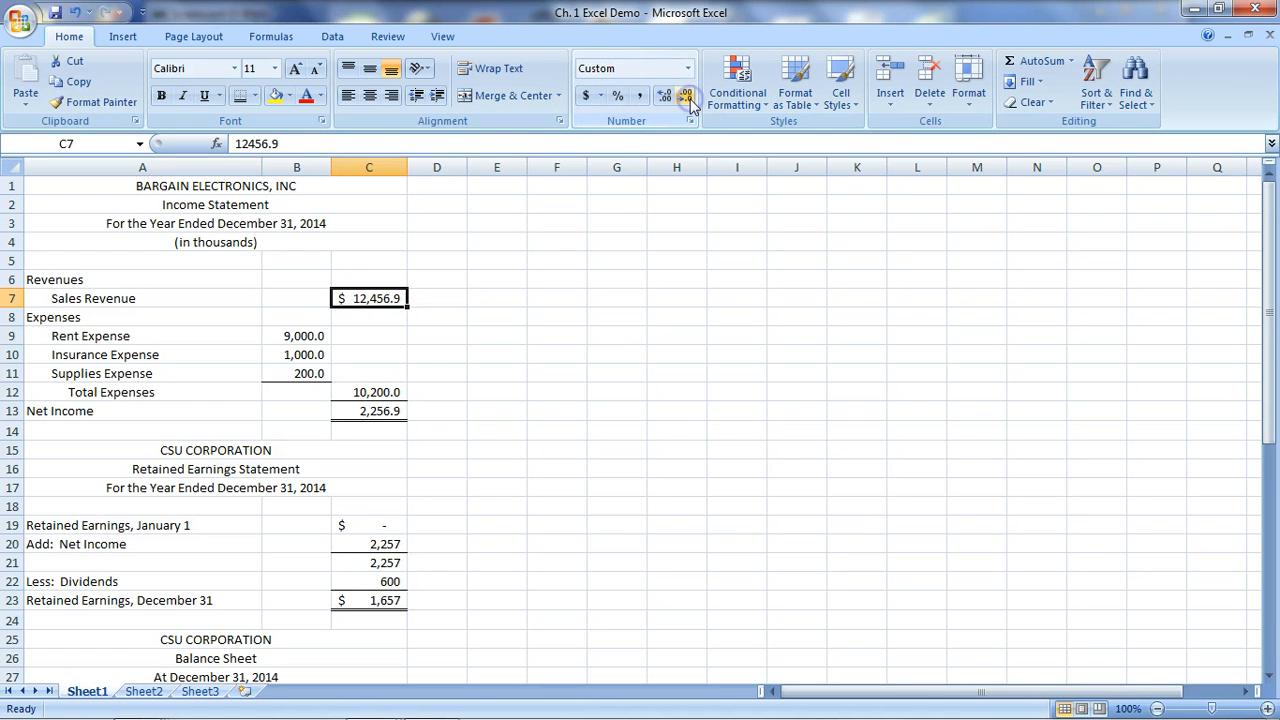
{"action": "left_click", "coordinate": [320, 336]}
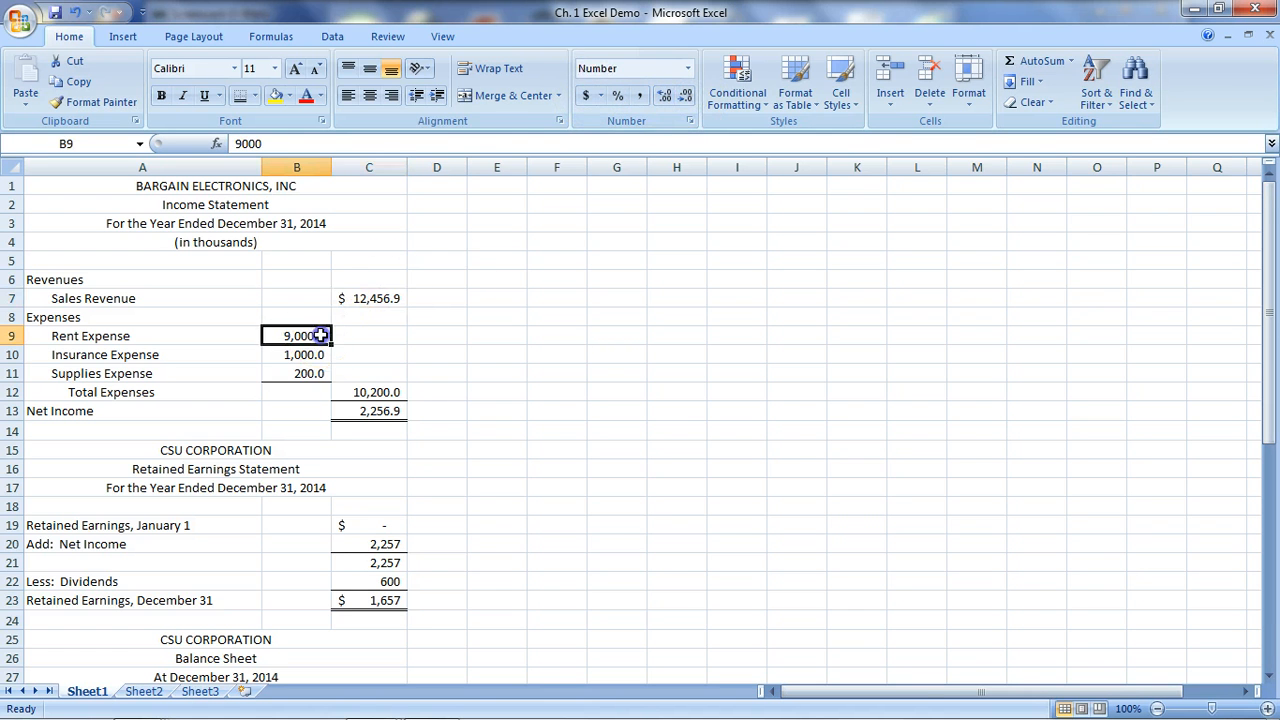
{"action": "left_click", "coordinate": [586, 96]}
{"action": "left_click", "coordinate": [686, 96]}
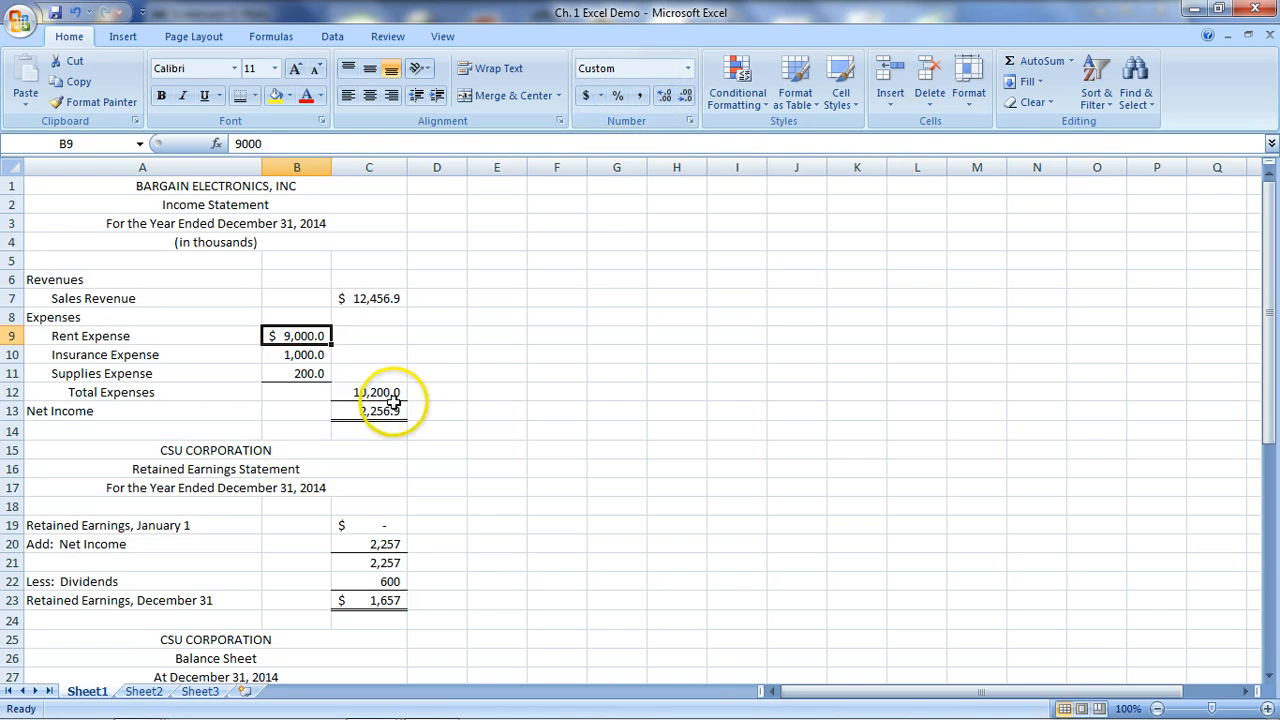
{"action": "left_click", "coordinate": [393, 410]}
{"action": "left_click", "coordinate": [586, 96]}
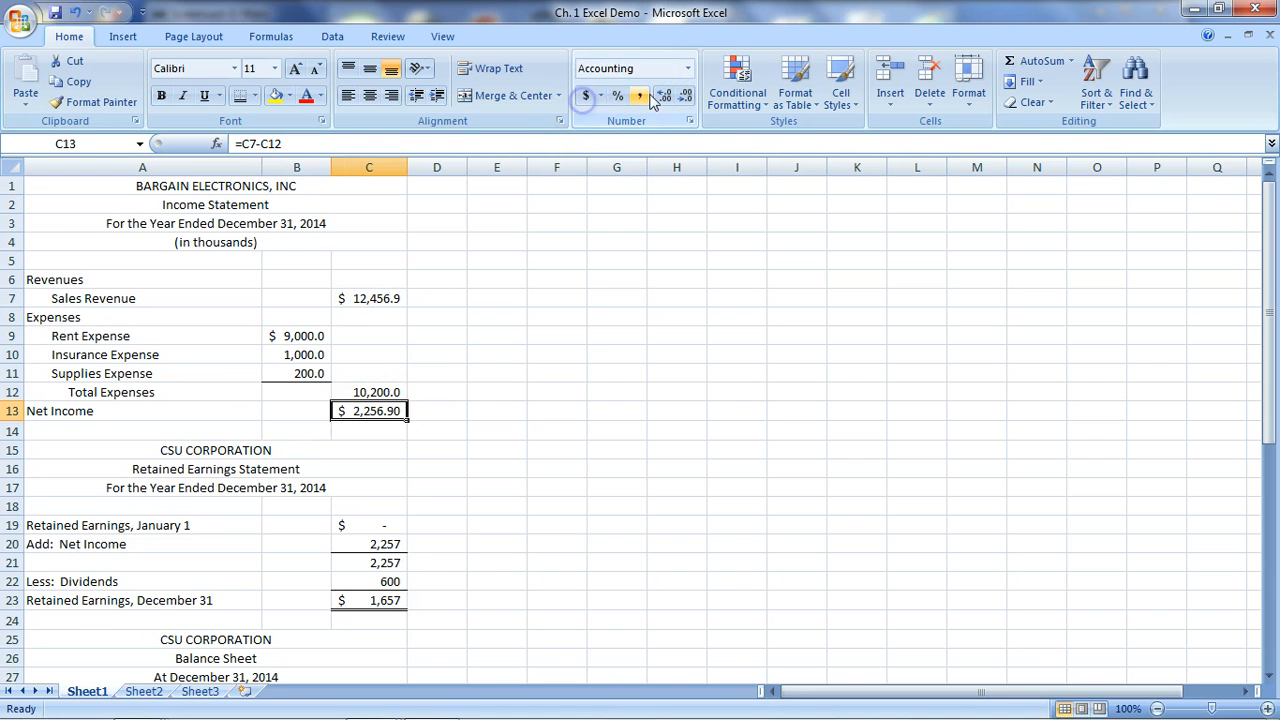
{"action": "left_click", "coordinate": [686, 96]}
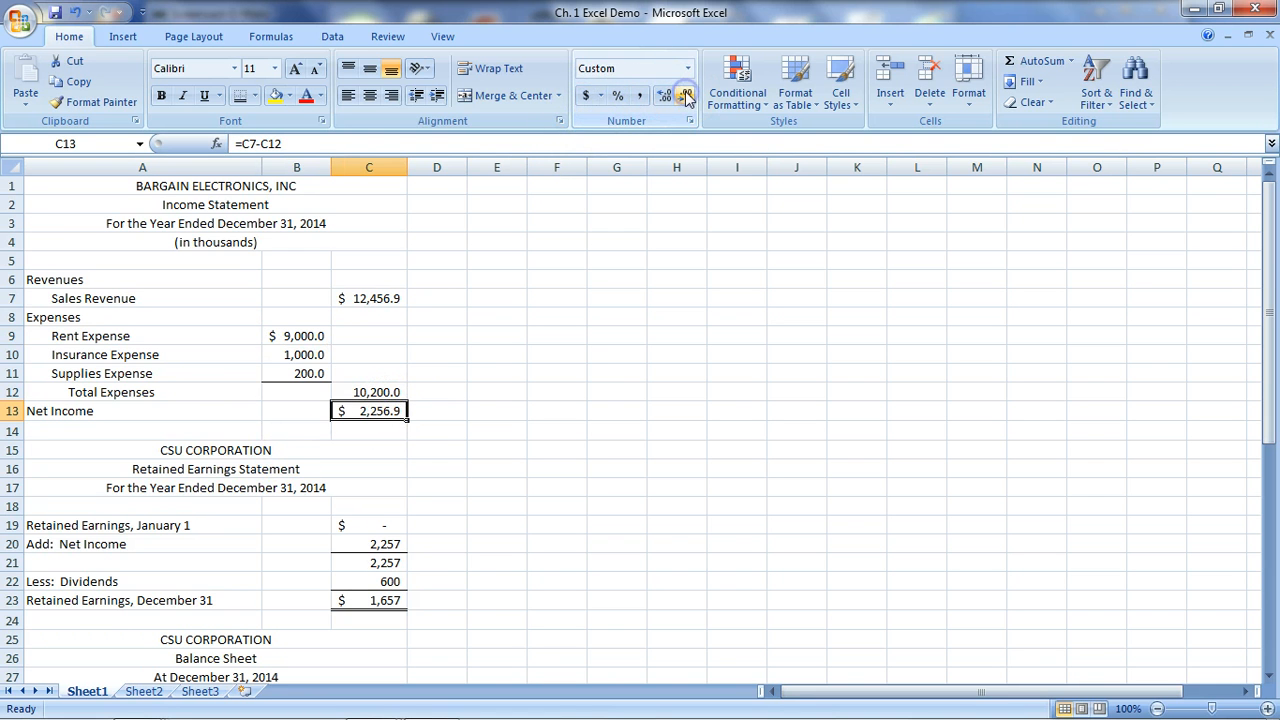
{"action": "left_click", "coordinate": [554, 472]}
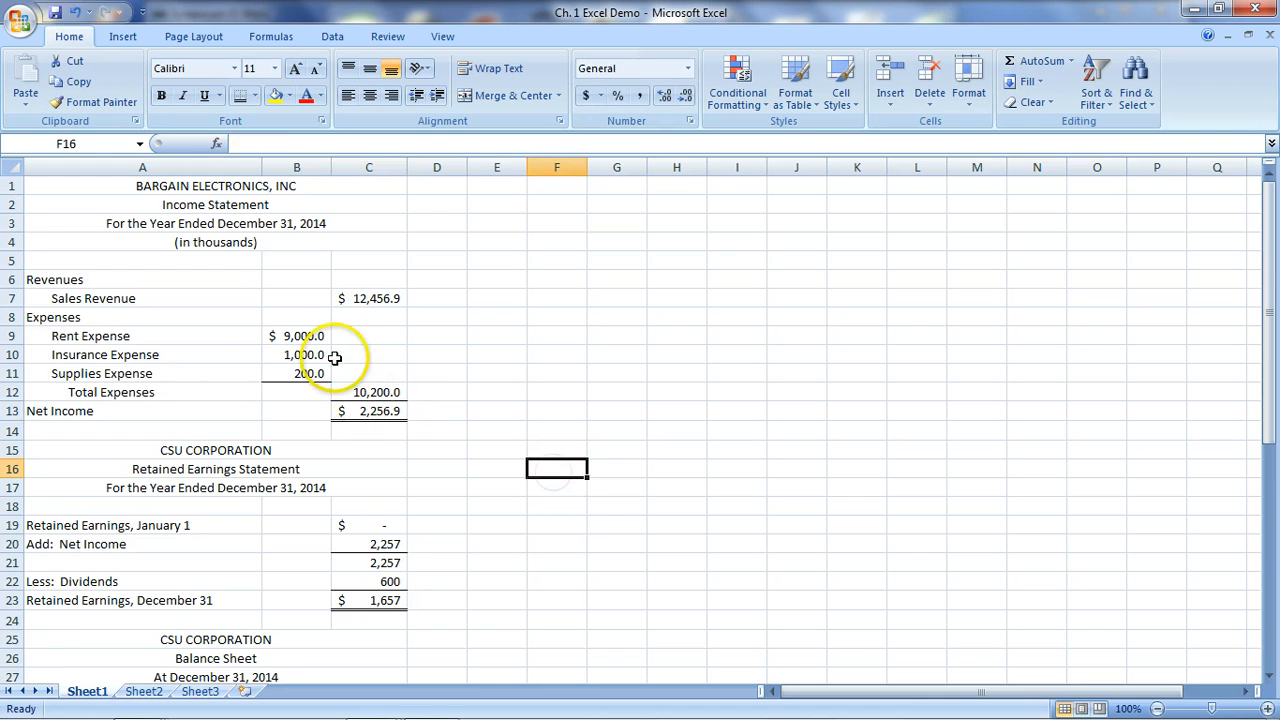
- Replace the Rent Expense label in A9 with Cost of goods sold and set its amount in B9 to 9501.4
{"action": "left_click", "coordinate": [205, 337]}
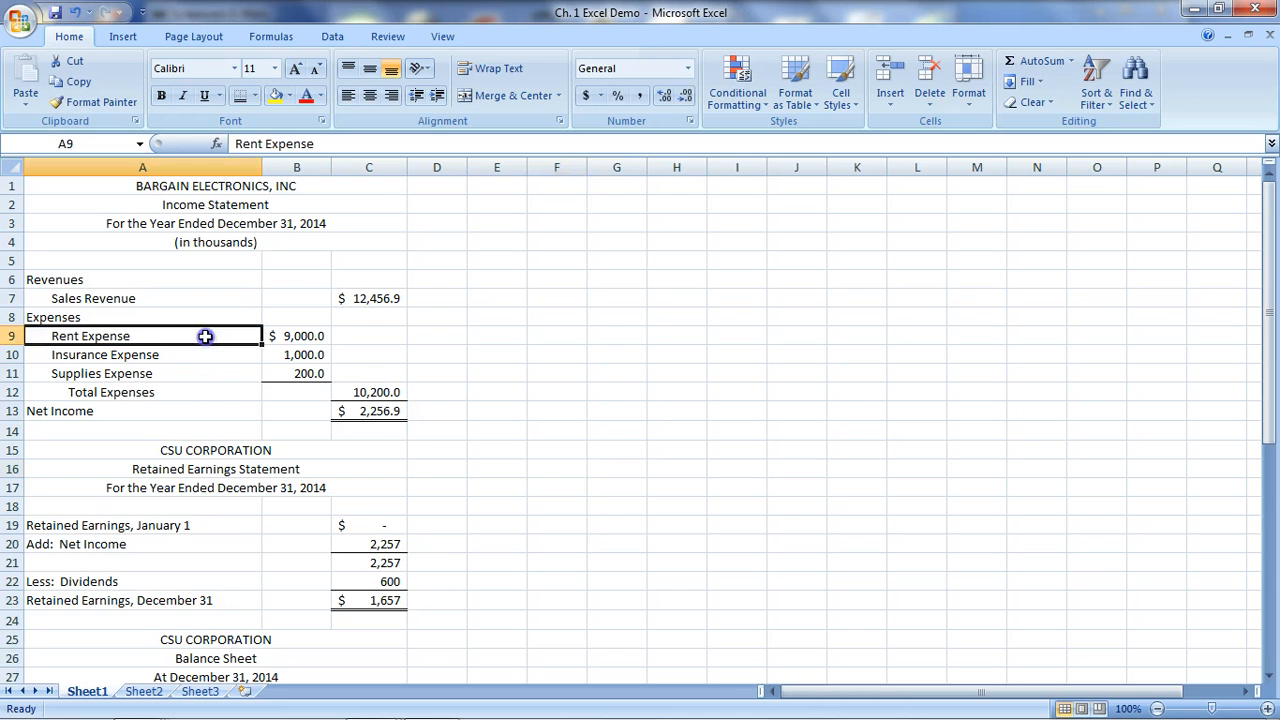
{"action": "type", "text": "Cost "}
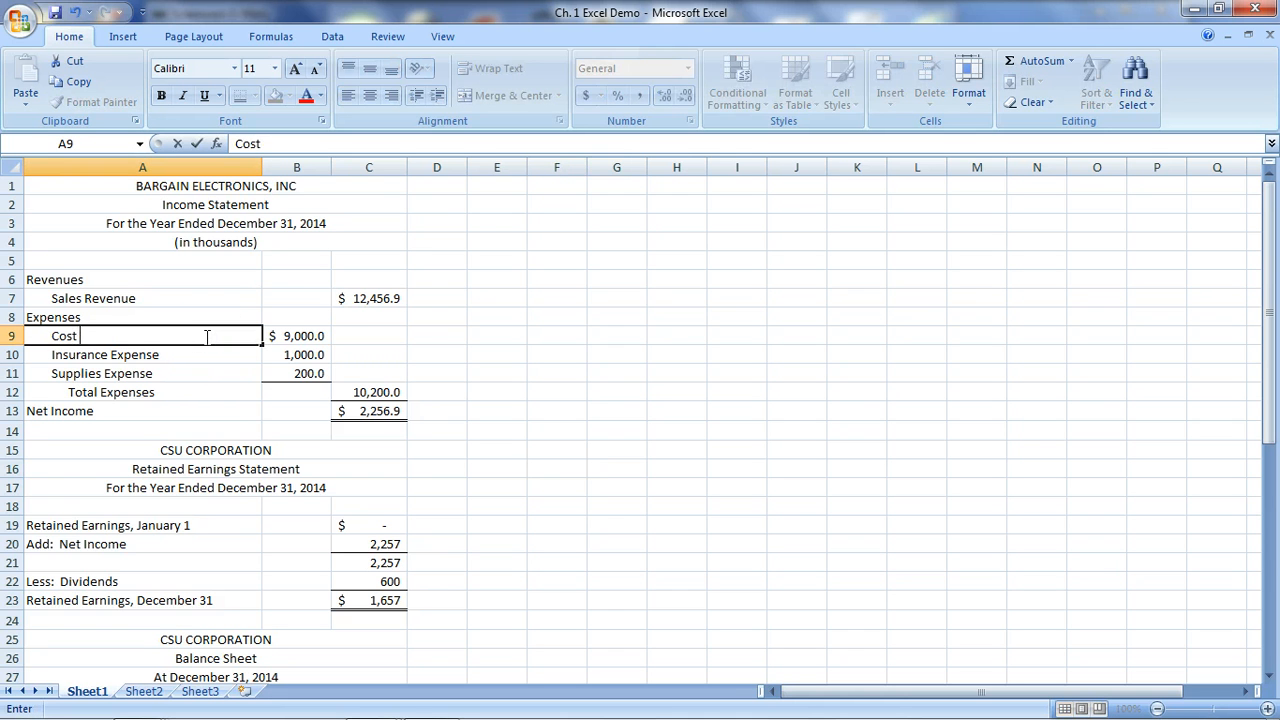
{"action": "type", "text": "of goods sold"}
{"action": "key", "text": "Tab"}
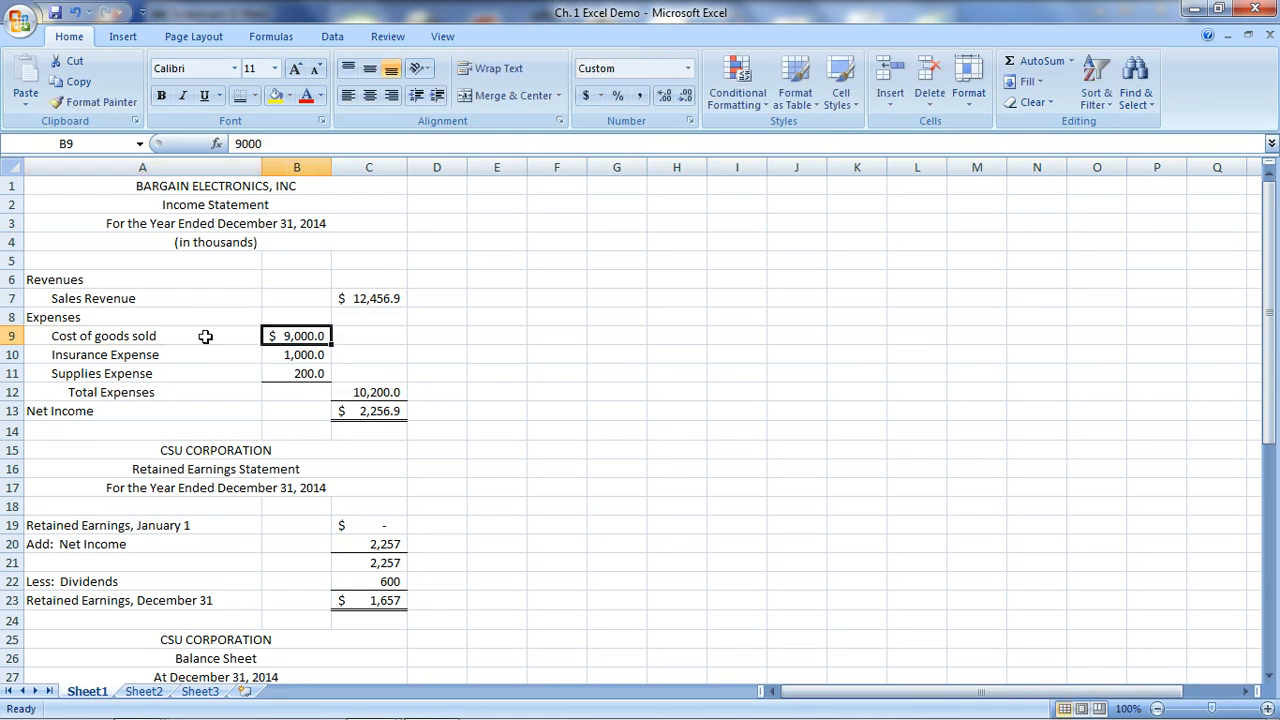
{"action": "type", "text": "9"}
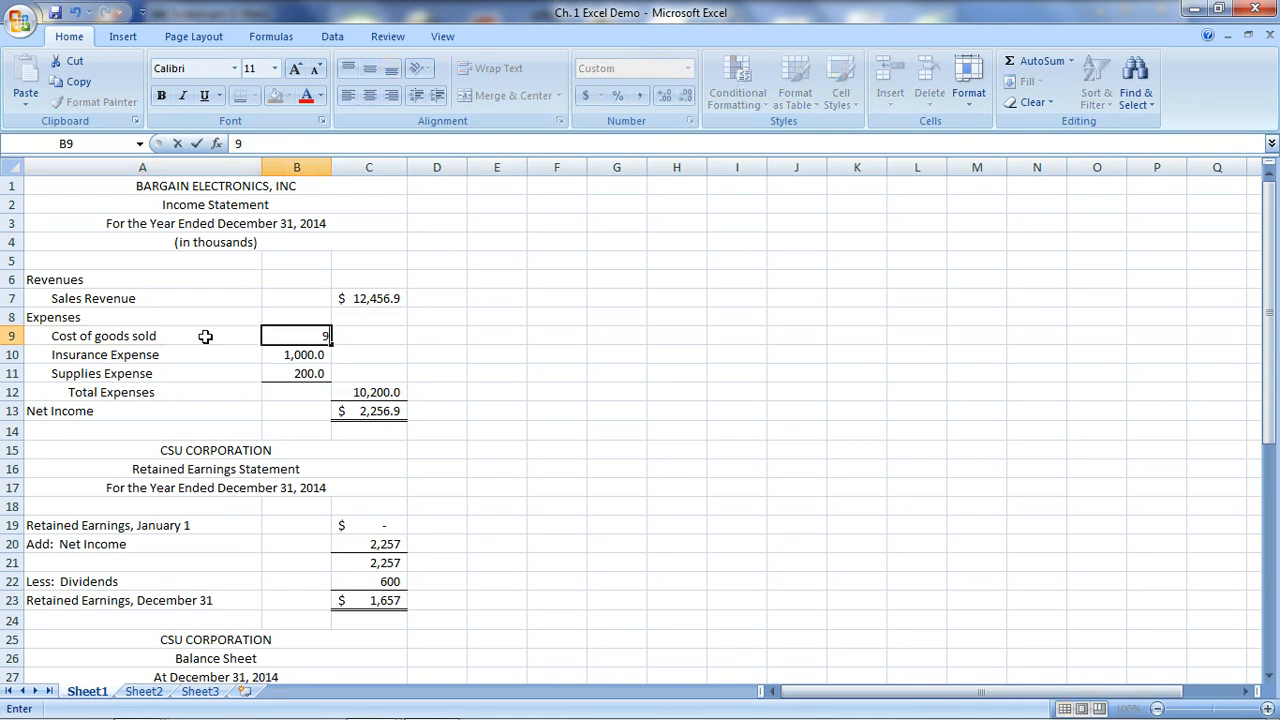
{"action": "type", "text": "501.4"}
- Replace the Insurance Expense label in A10 with Salaries and wages expense and set its amount in B10 to 2933.6
{"action": "left_click", "coordinate": [177, 355]}
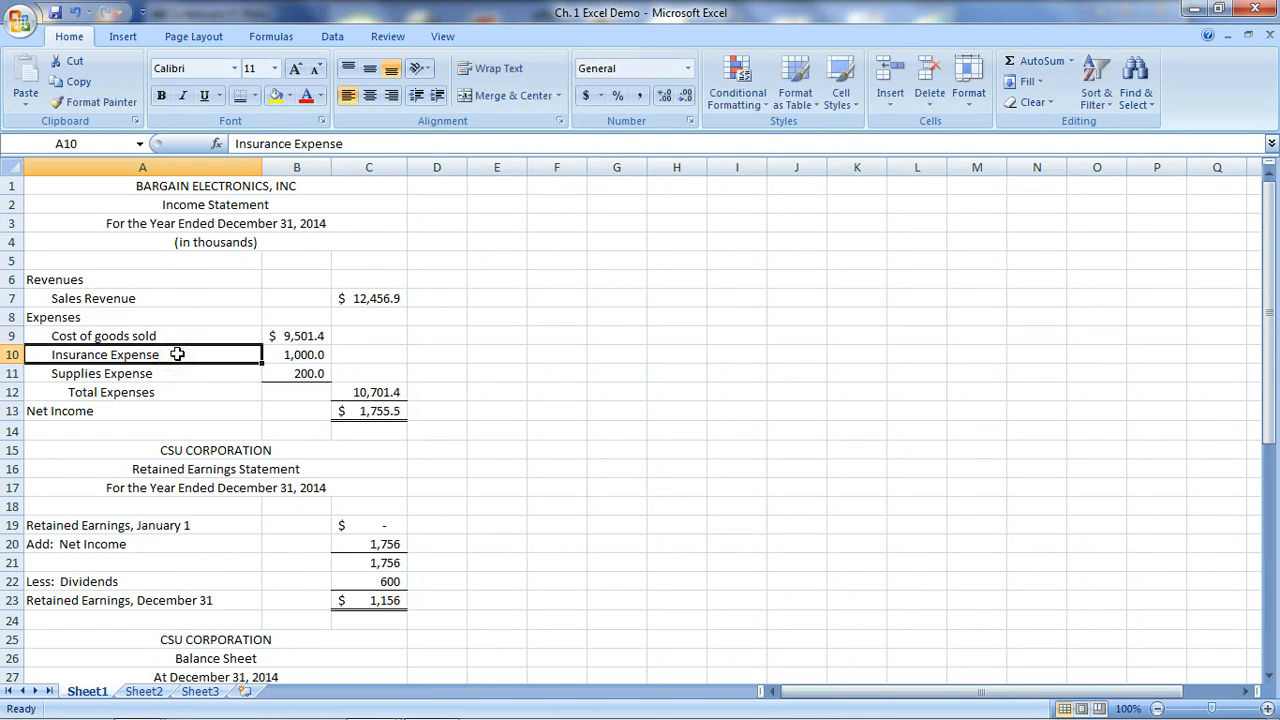
{"action": "type", "text": "Sa"}
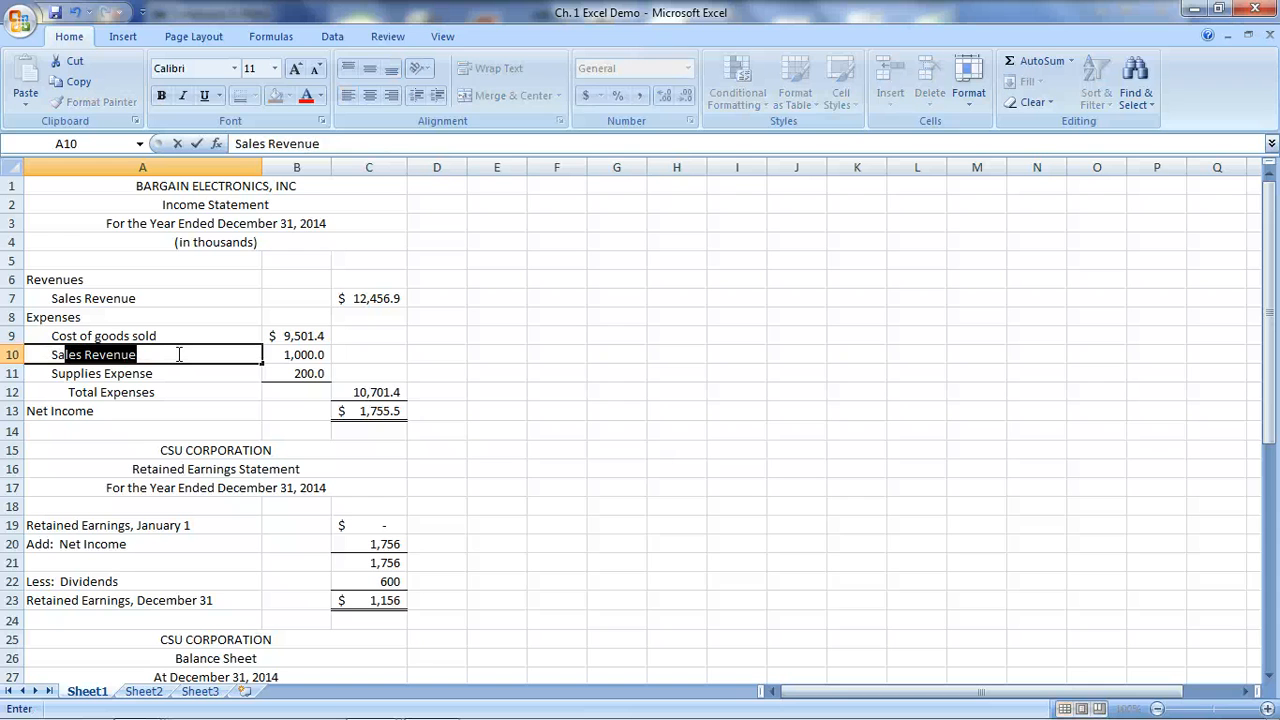
{"action": "type", "text": "laries "}
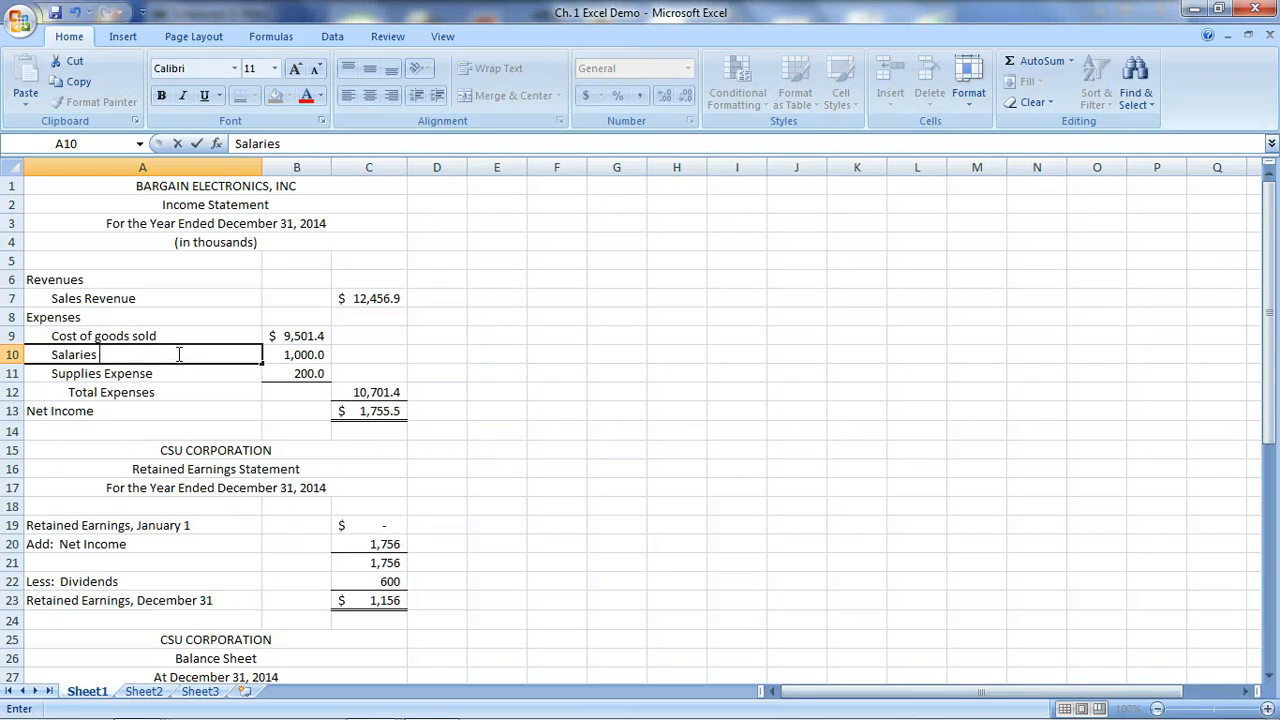
{"action": "type", "text": "and wages expense"}
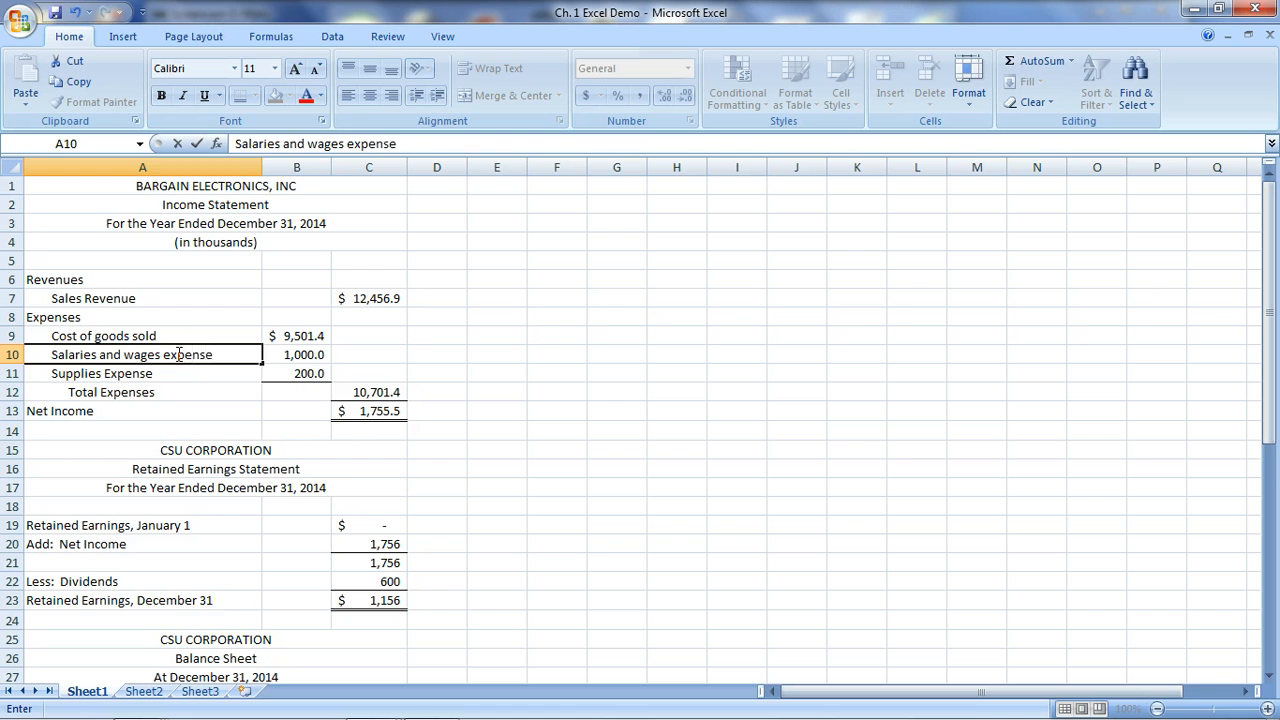
{"action": "key", "text": "Tab"}
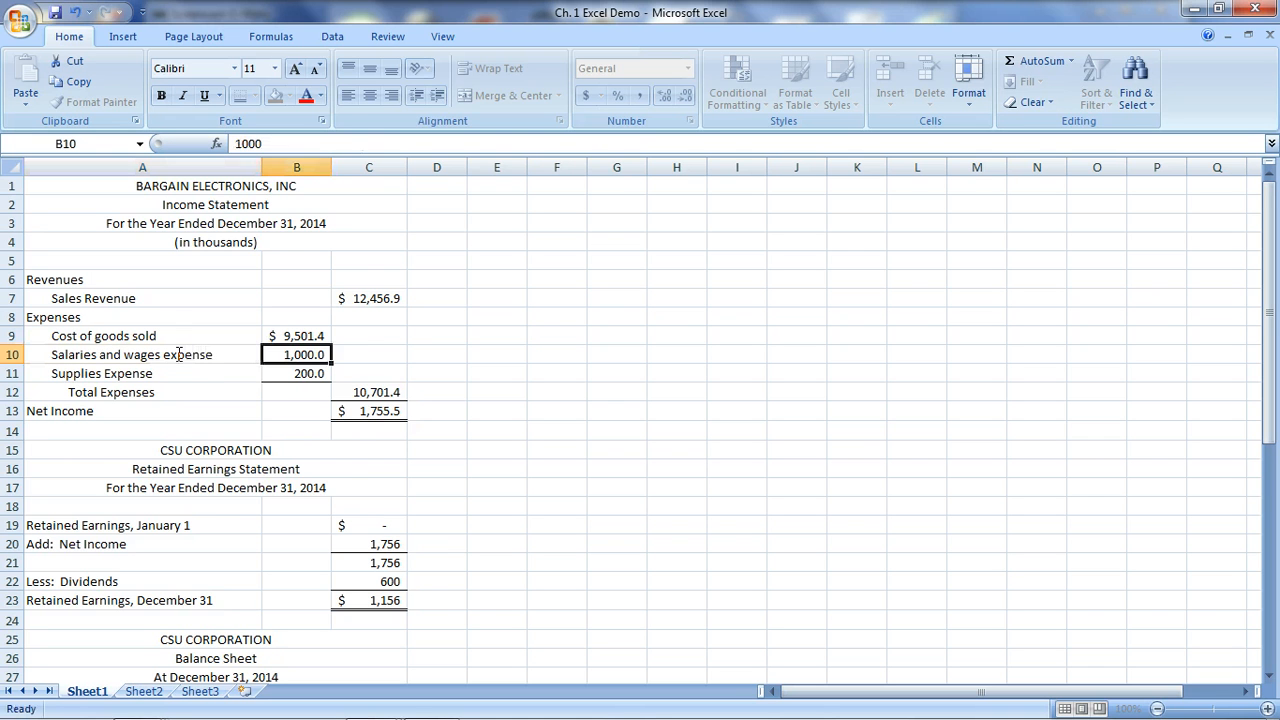
{"action": "type", "text": "2933."}
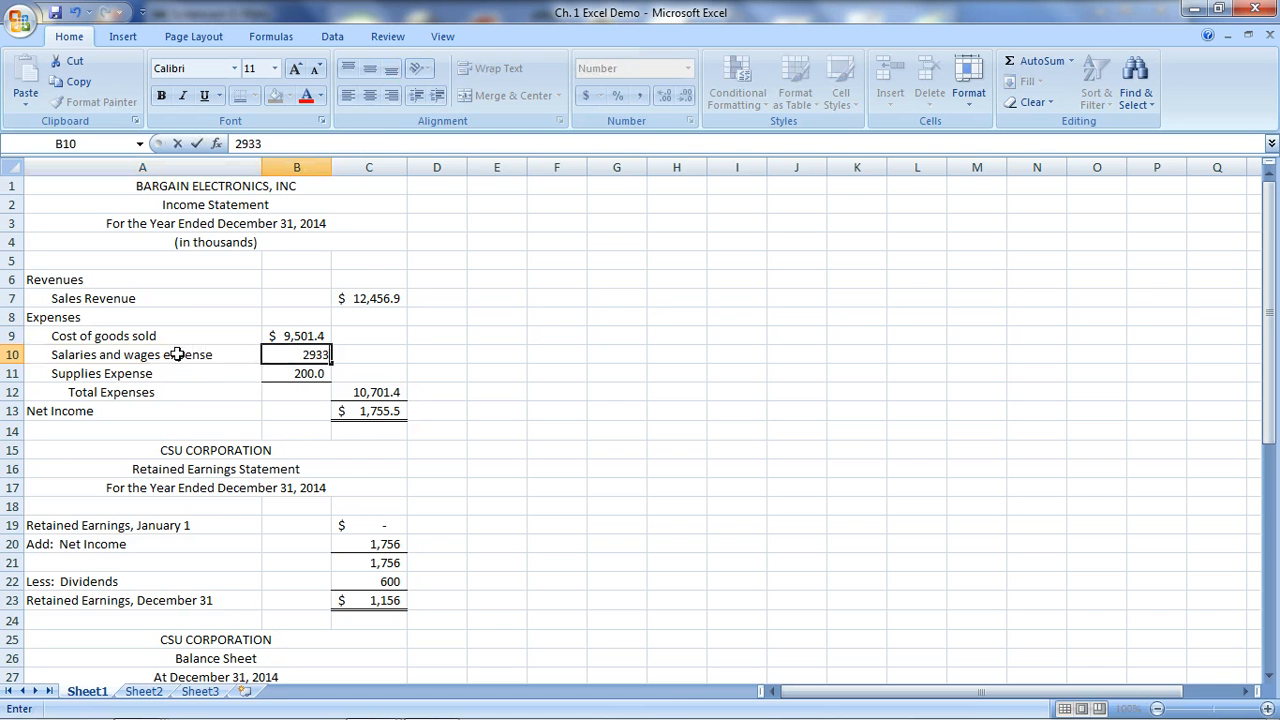
{"action": "type", "text": "6"}
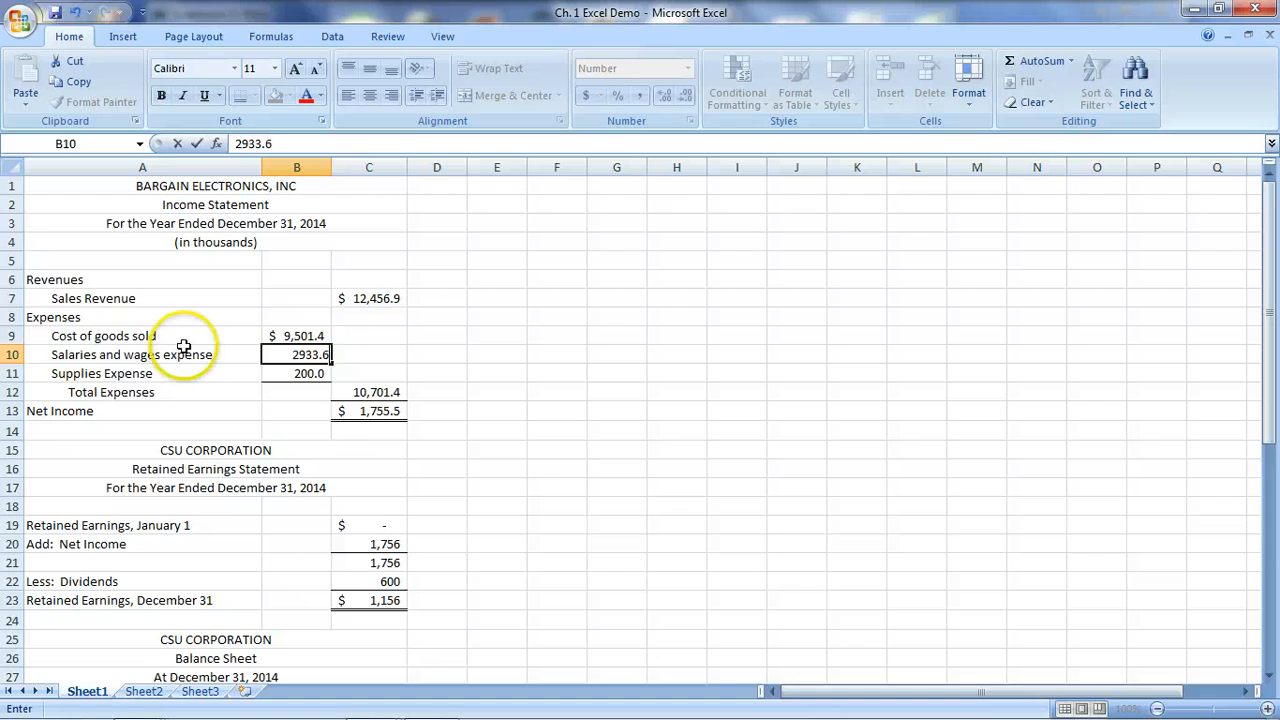
- Replace the Supplies Expense label in A11 with Interest expense and set its amount in B11 to 1.5
{"action": "left_click", "coordinate": [166, 373]}
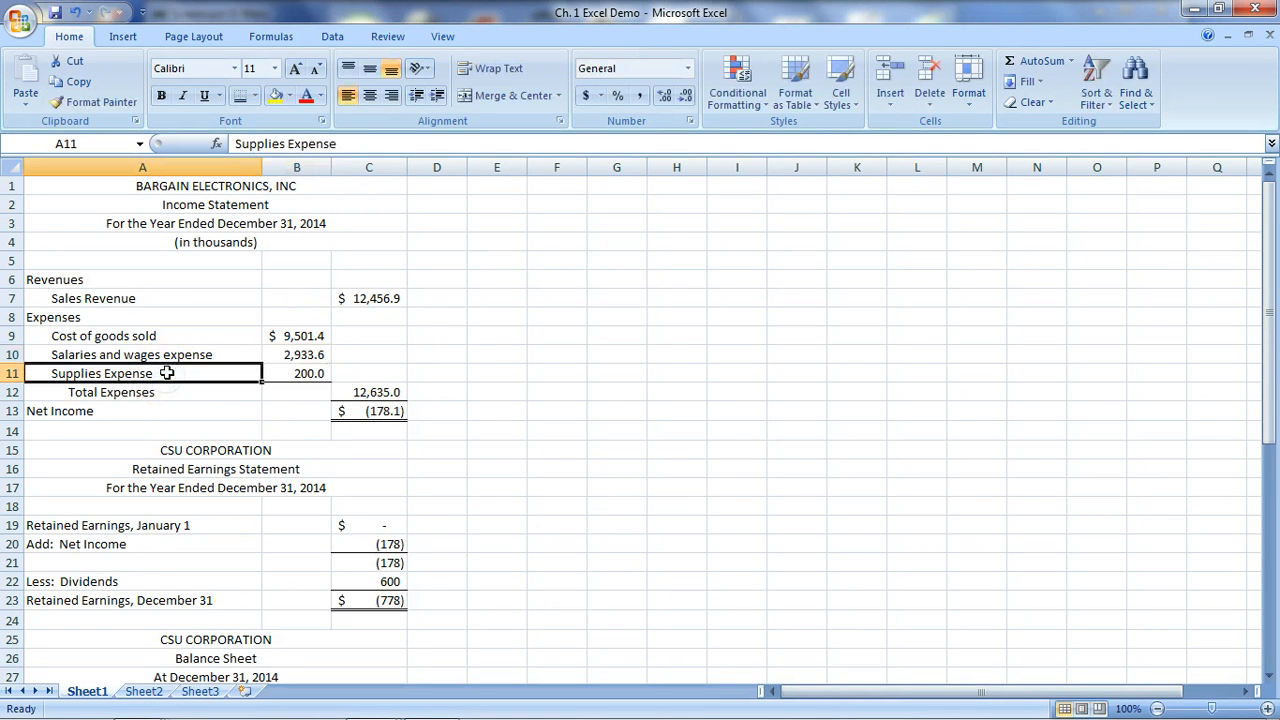
{"action": "type", "text": "Interest"}
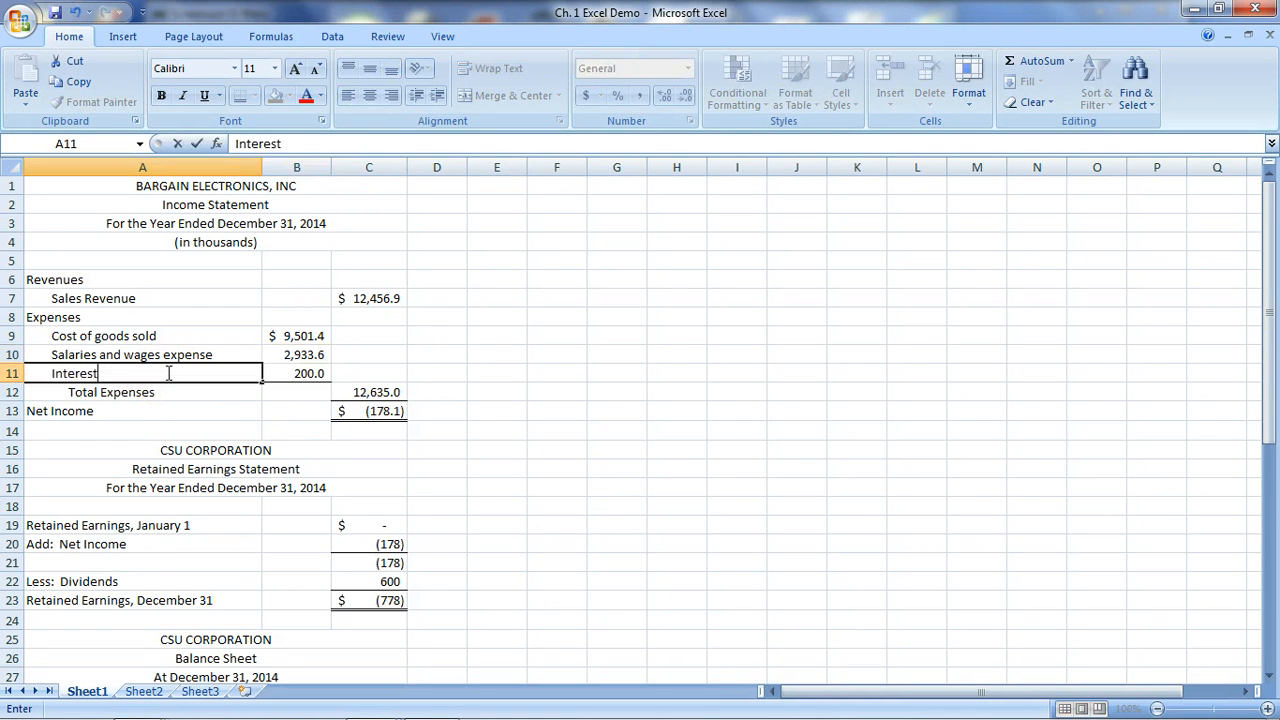
{"action": "type", "text": " expense"}
{"action": "key", "text": "Tab"}
{"action": "type", "text": "1"}
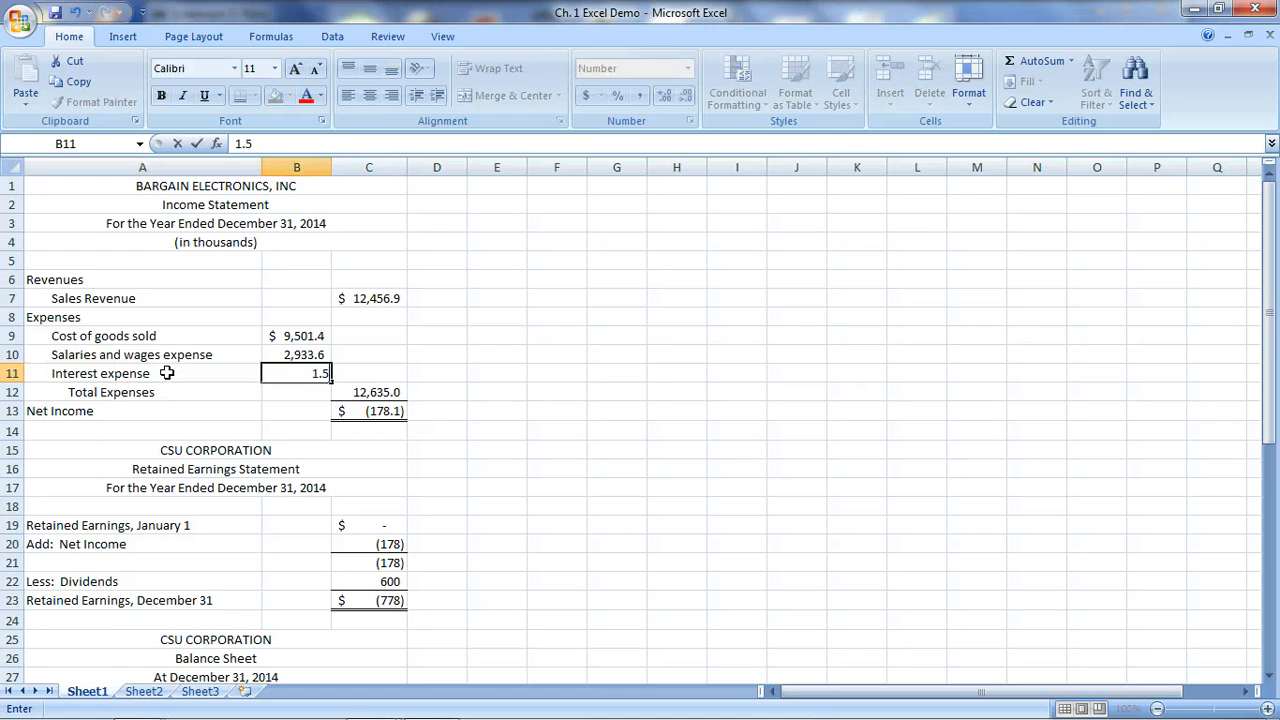
- Insert a blank row above the Total Expenses line in row 12
{"action": "left_click", "coordinate": [14, 392]}
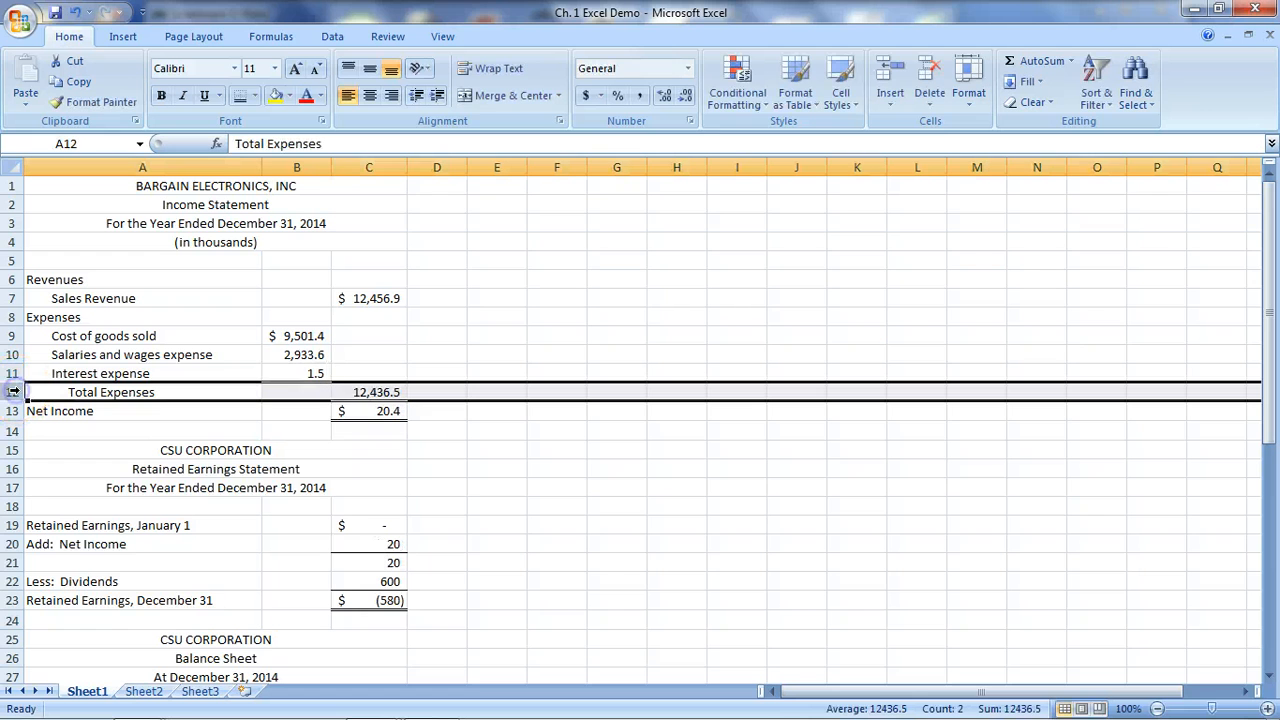
{"action": "left_click", "coordinate": [14, 392]}
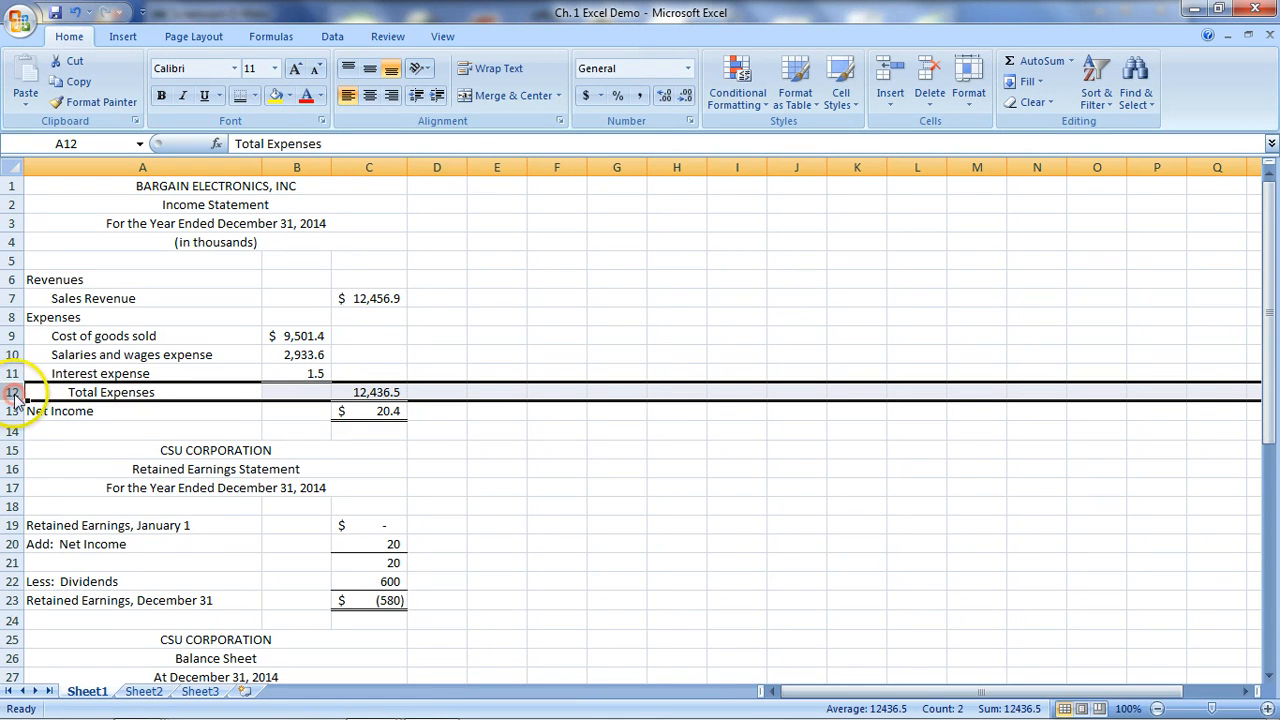
{"action": "right_click", "coordinate": [14, 392]}
{"action": "left_click", "coordinate": [62, 490]}
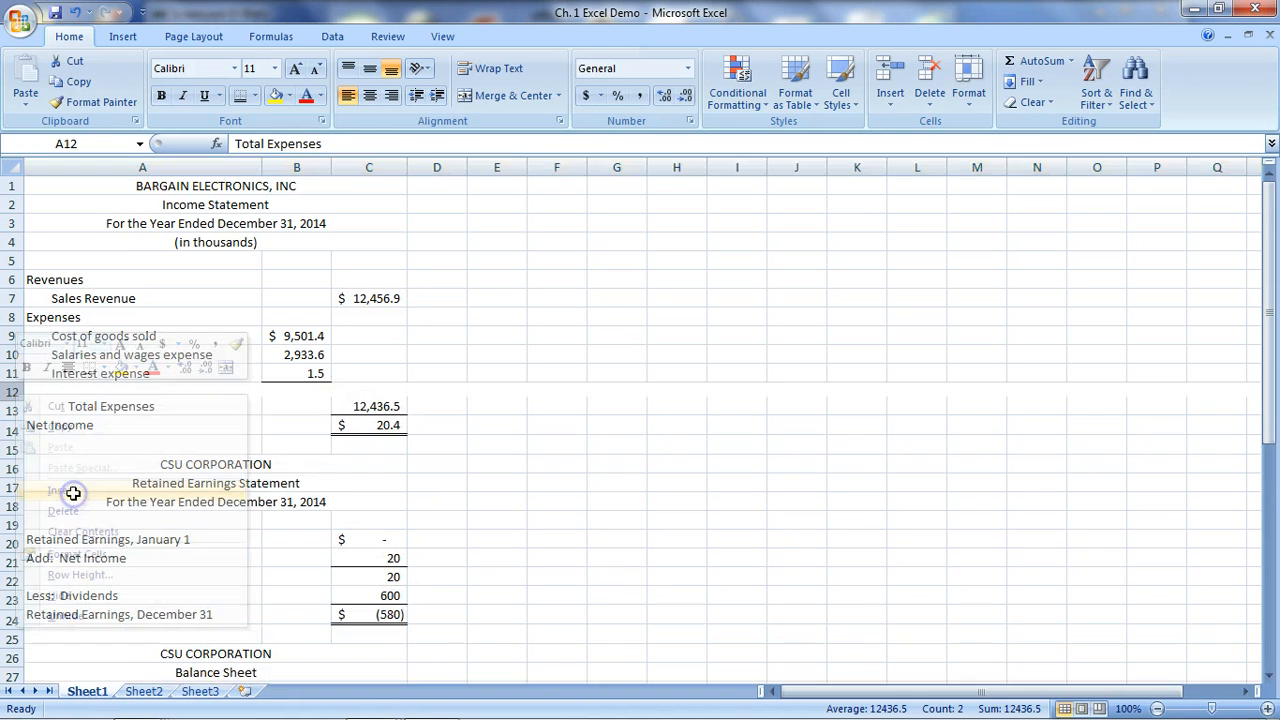
- Enter the label Income tax expense in A12 and the amount 30.5 in B12
{"action": "left_click", "coordinate": [127, 392]}
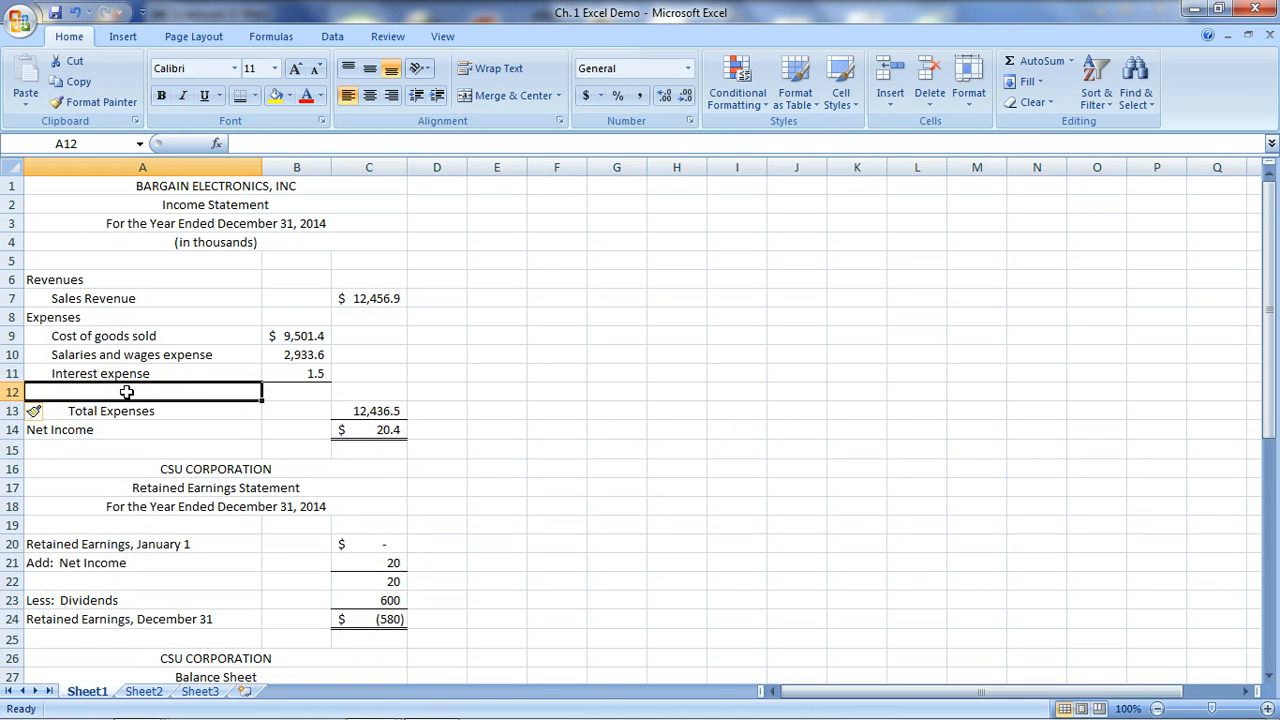
{"action": "type", "text": "Income"}
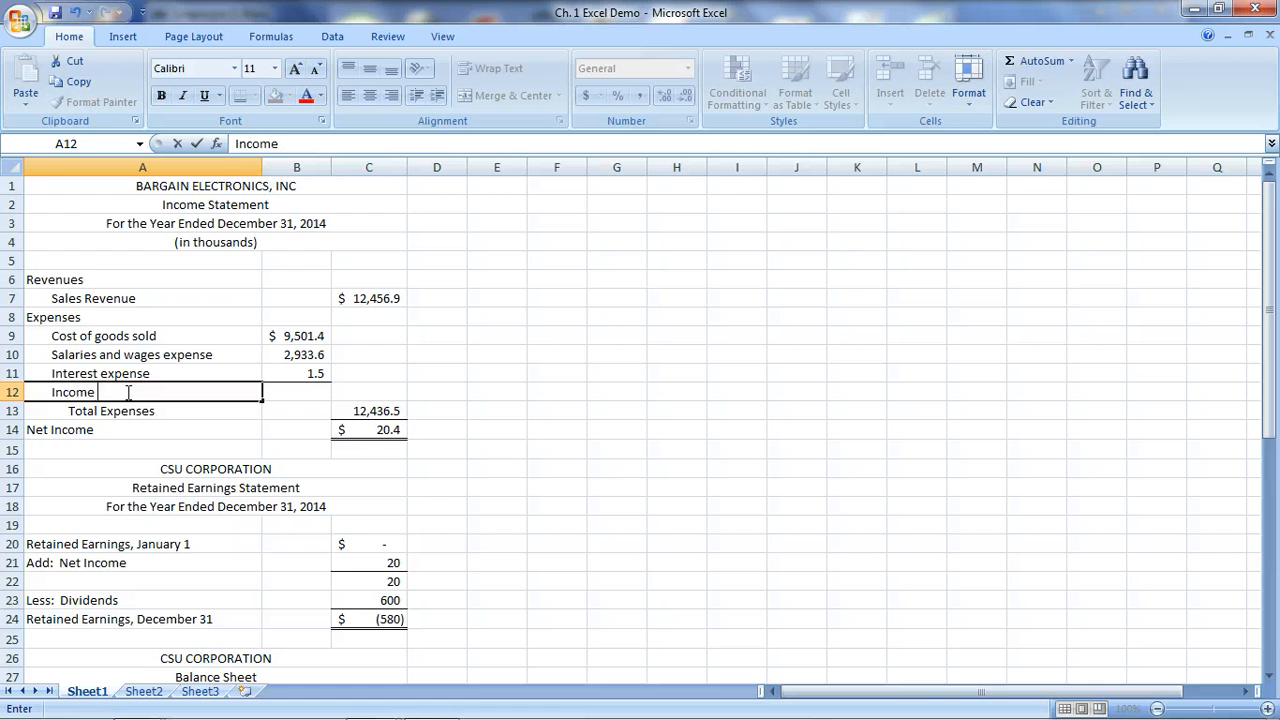
{"action": "type", "text": " tax expense"}
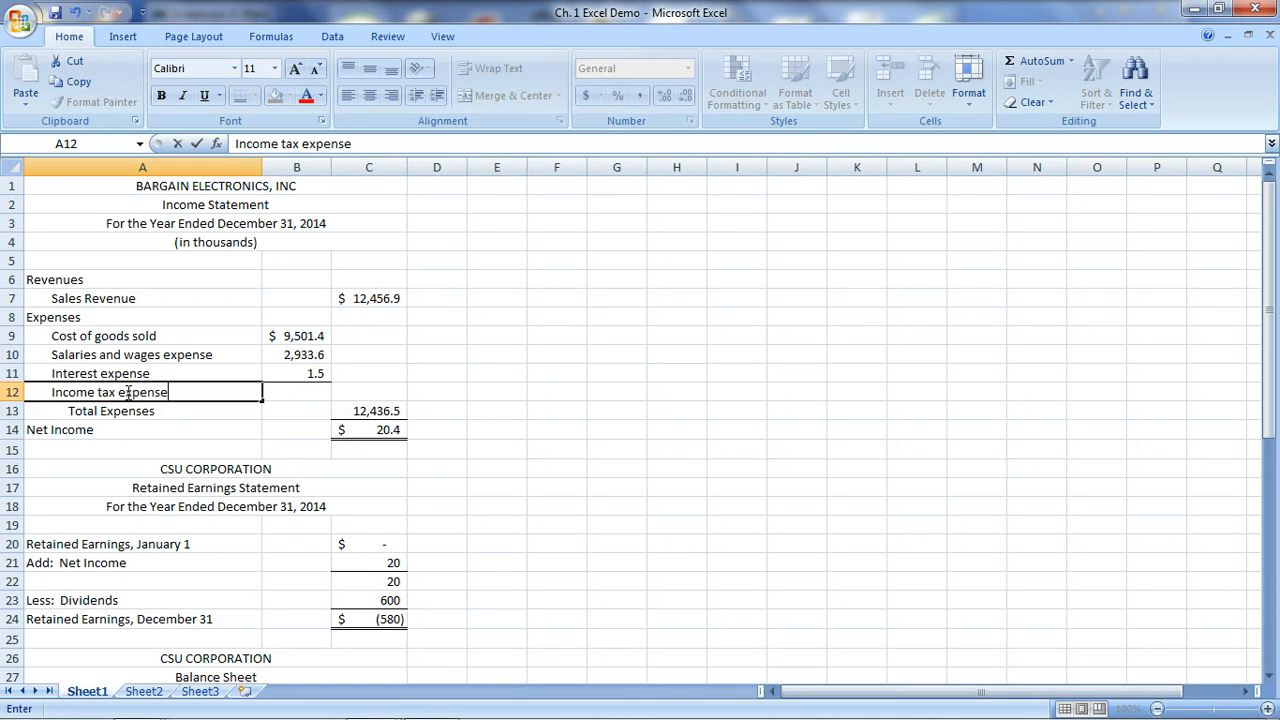
{"action": "key", "text": "Tab"}
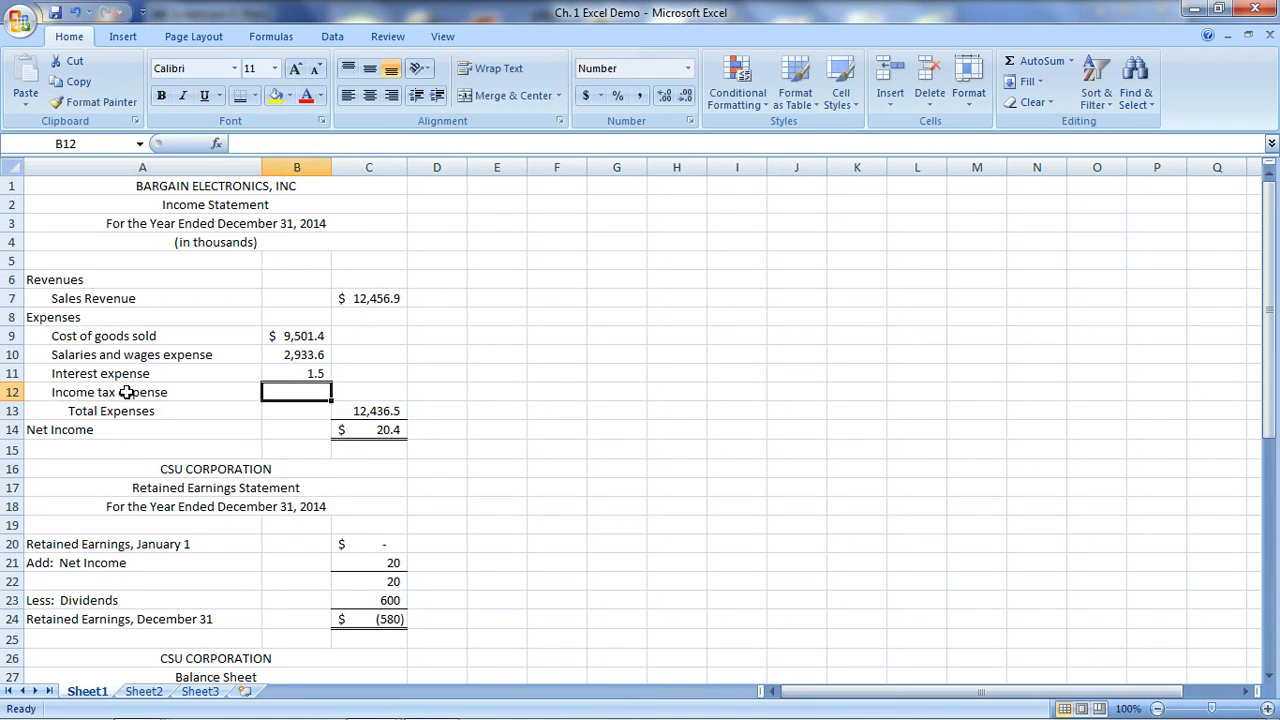
{"action": "type", "text": "30."}
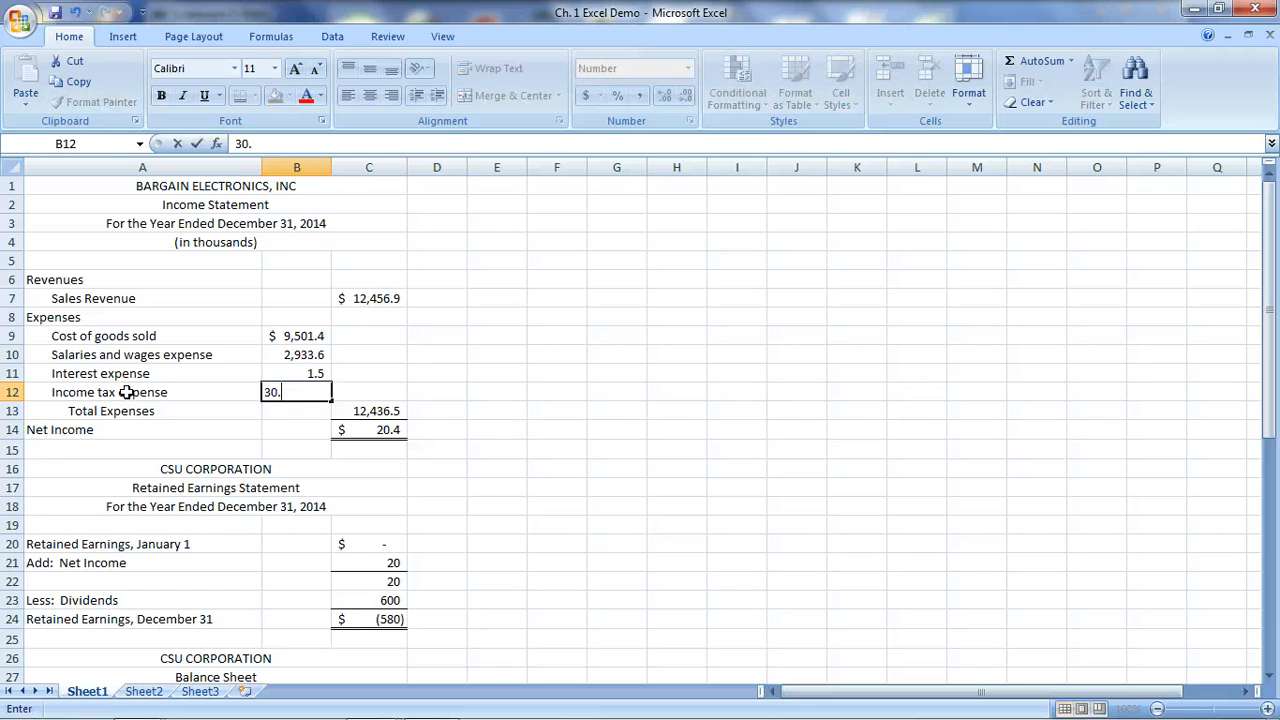
{"action": "type", "text": "5"}
{"action": "key", "text": "Return"}
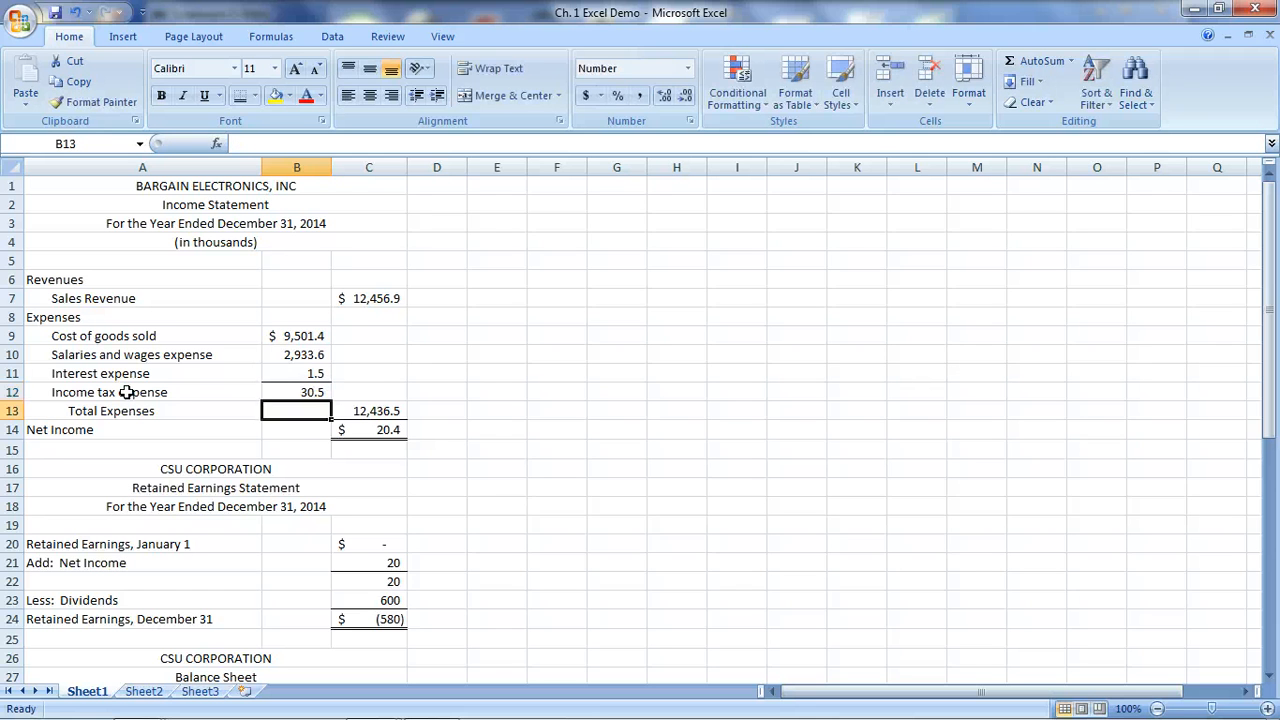
- Remove the border from the Interest expense amount in cell B11
{"action": "left_click", "coordinate": [325, 373]}
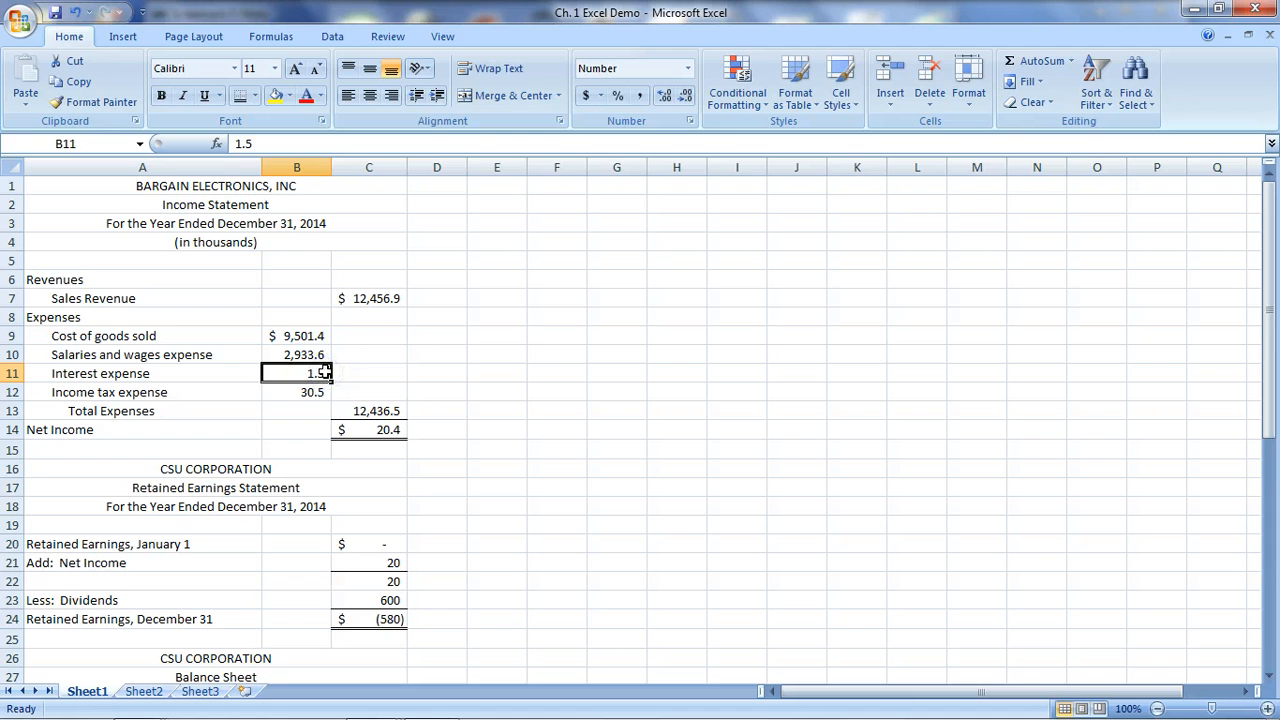
{"action": "left_click", "coordinate": [437, 391]}
{"action": "left_click", "coordinate": [317, 371]}
{"action": "left_click", "coordinate": [255, 97]}
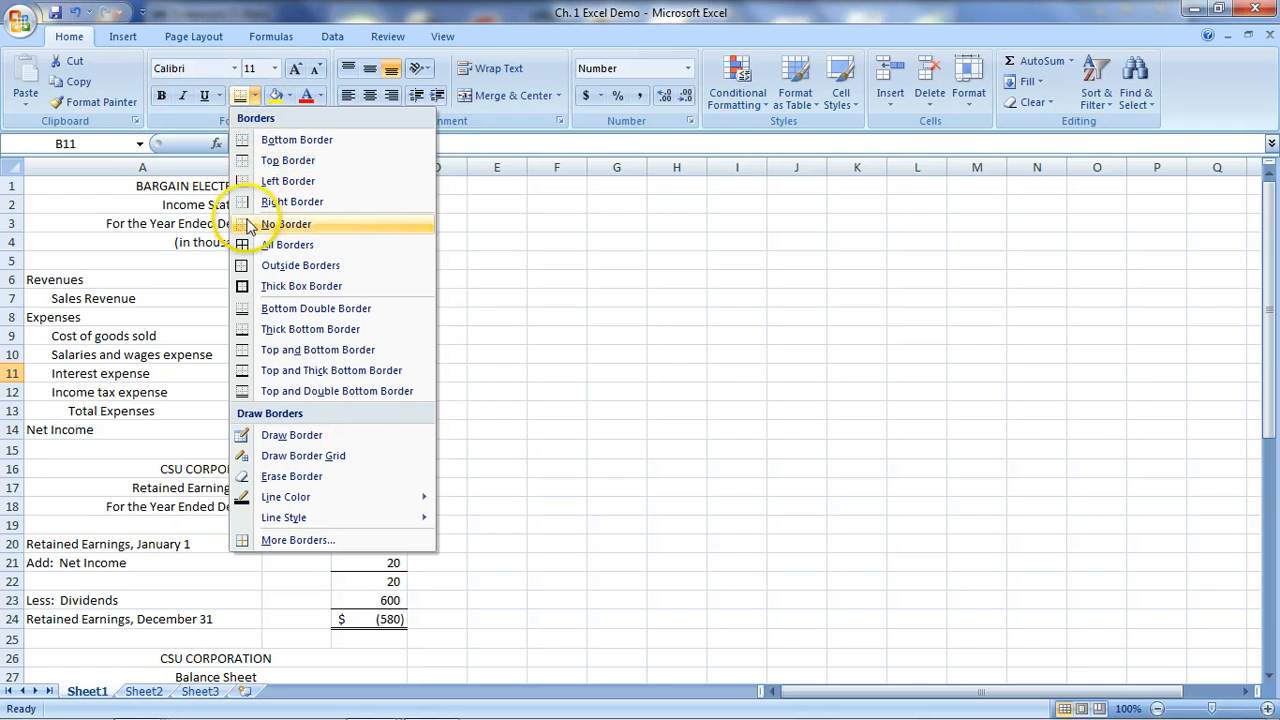
{"action": "left_click", "coordinate": [241, 234]}
{"action": "left_click", "coordinate": [535, 458]}
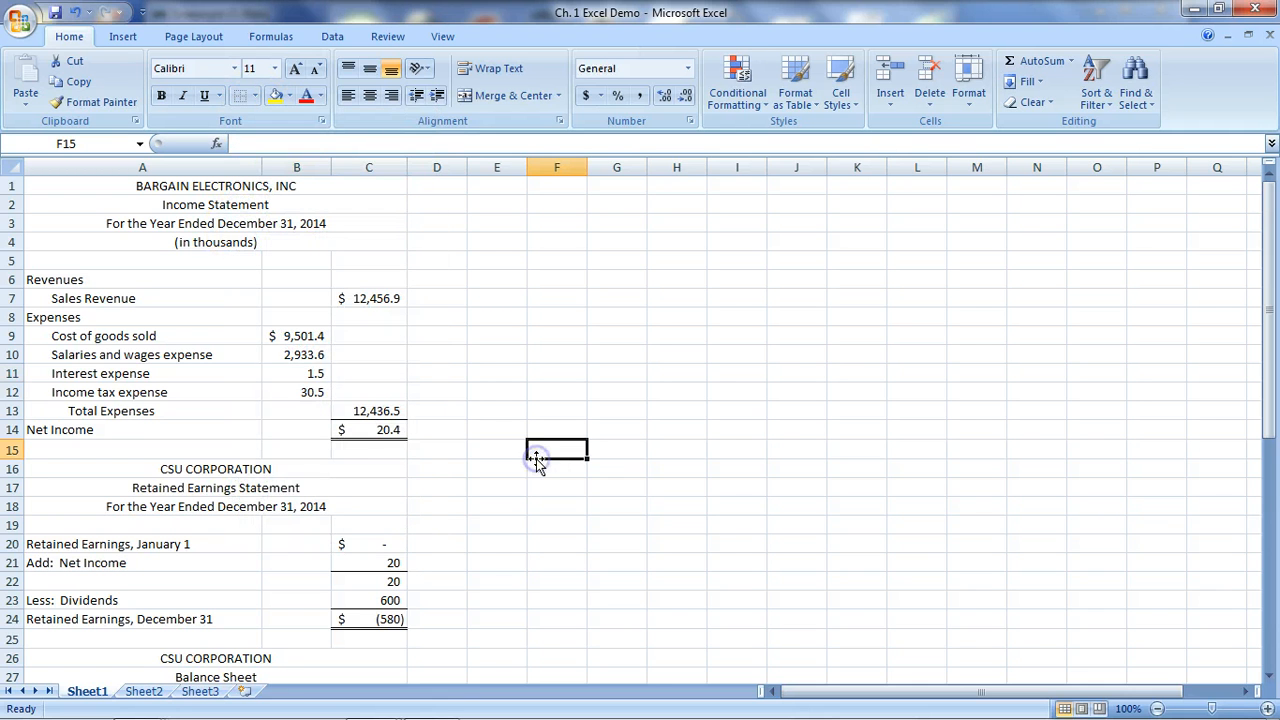
- Add a bottom border to the Income tax expense amount in cell B12
{"action": "left_click", "coordinate": [309, 392]}
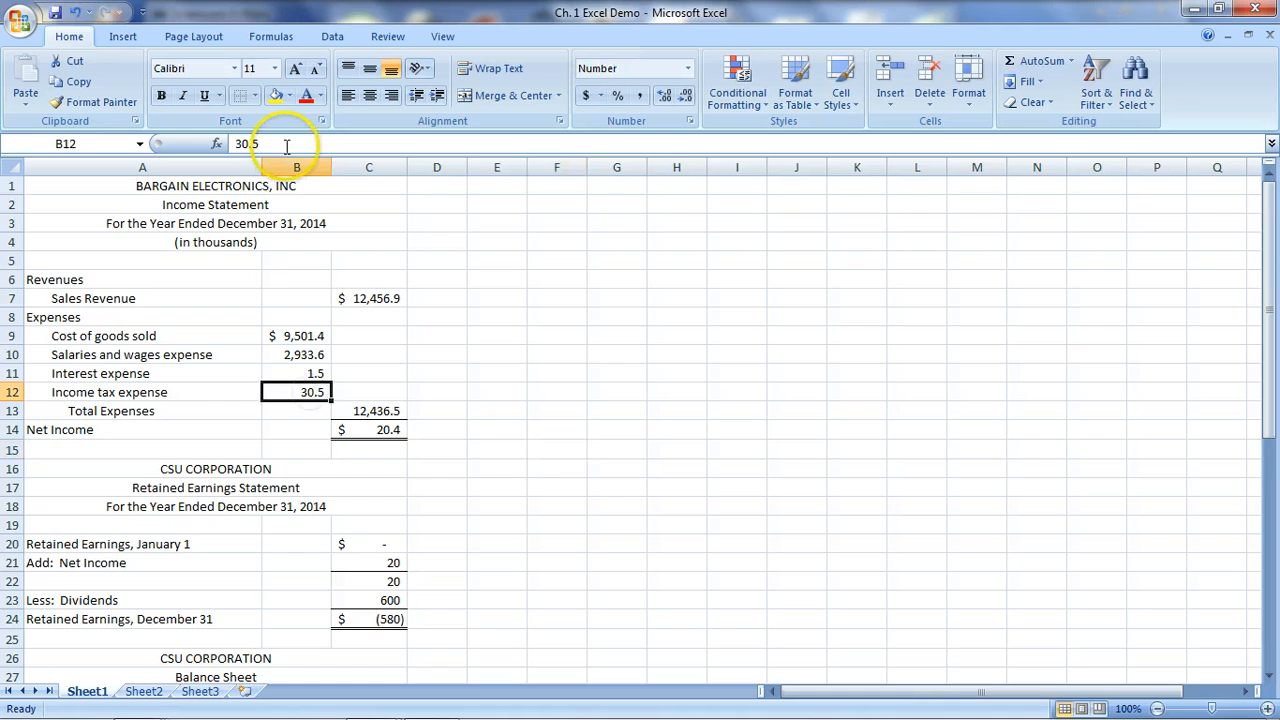
{"action": "left_click", "coordinate": [254, 96]}
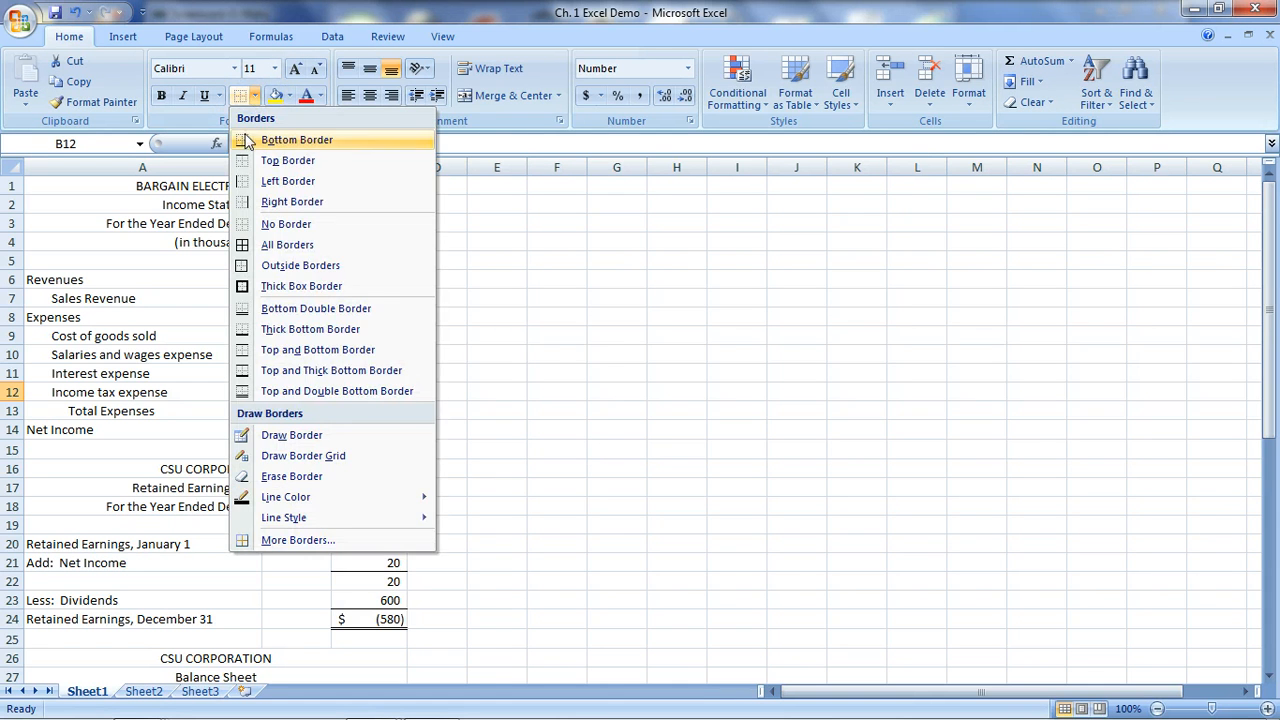
{"action": "left_click", "coordinate": [603, 372]}
{"action": "left_click", "coordinate": [603, 372]}
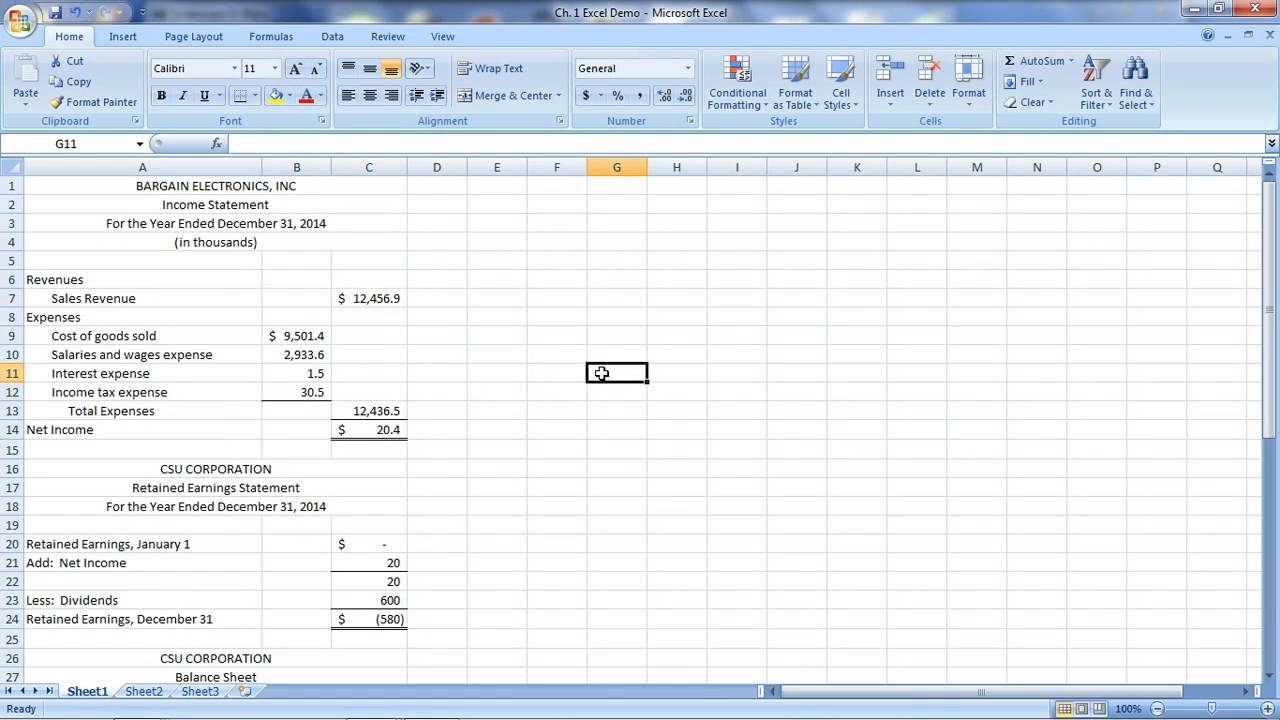
- Replace the Total Expenses formula in C13 with a sum of all expense amounts, =SUM(B9:B12)
{"action": "left_click", "coordinate": [391, 410]}
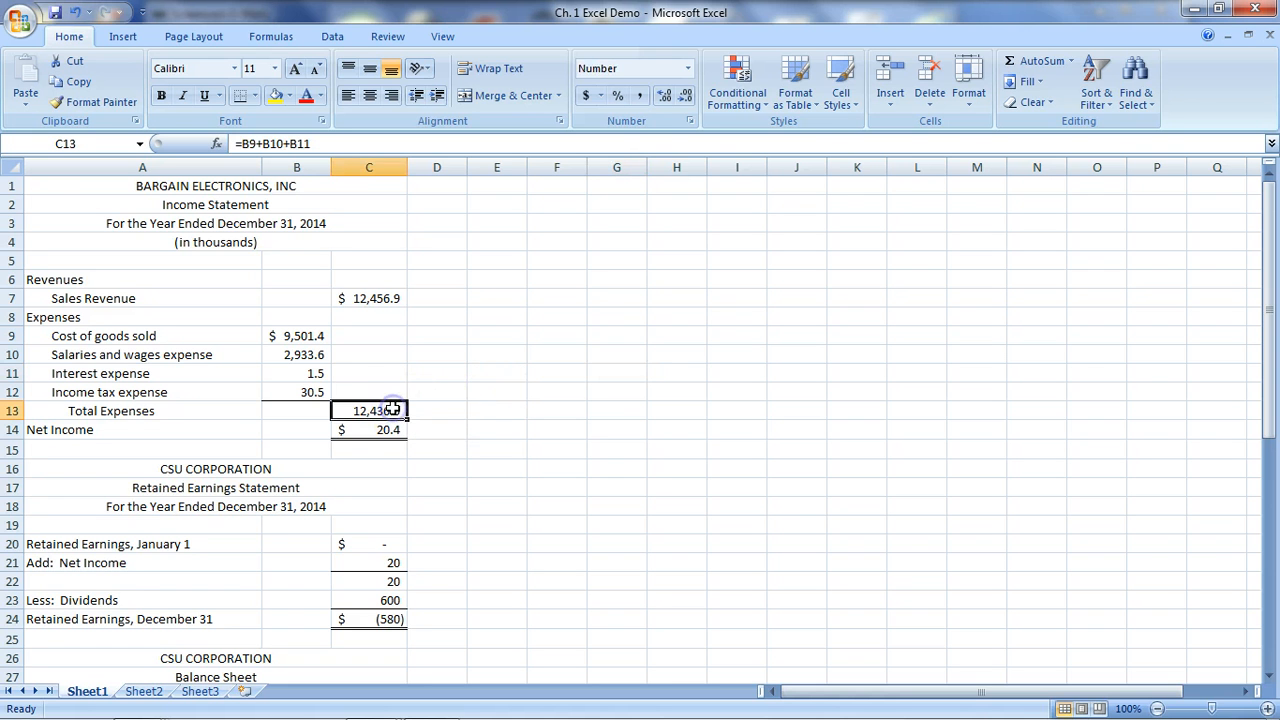
{"action": "left_click", "coordinate": [1040, 61]}
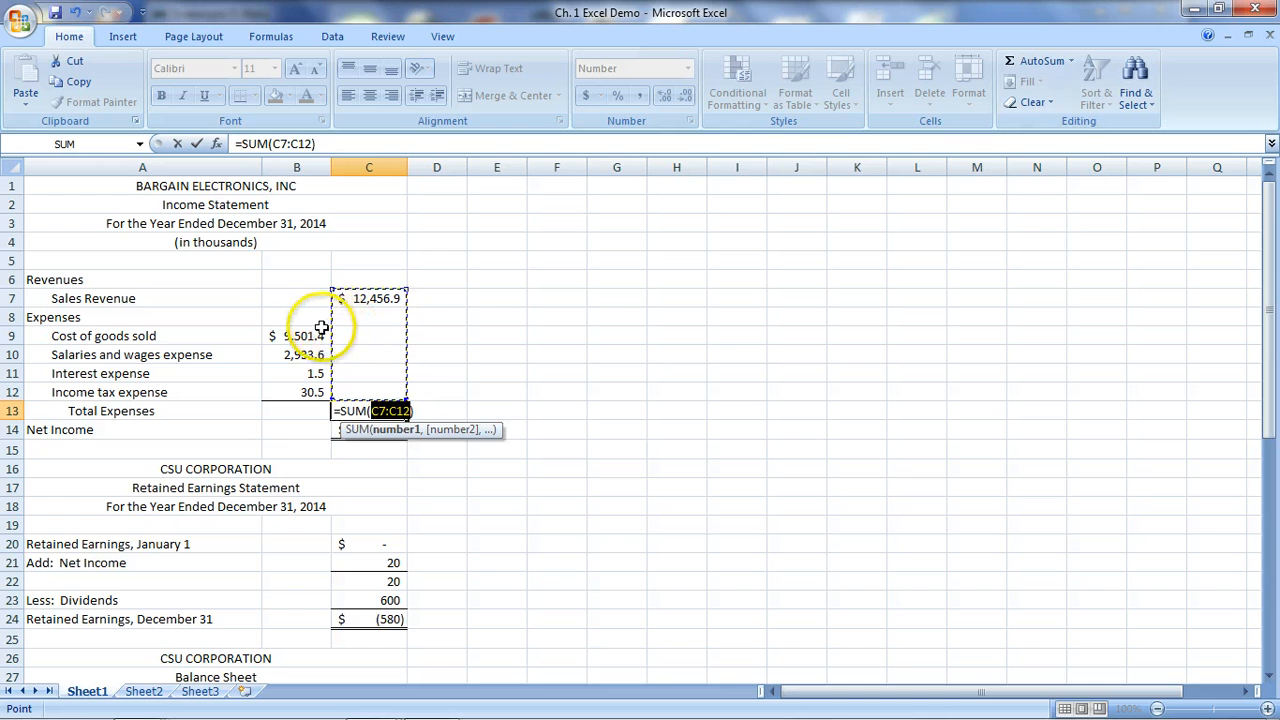
{"action": "left_click_drag", "start_coordinate": [312, 333], "coordinate": [311, 385]}
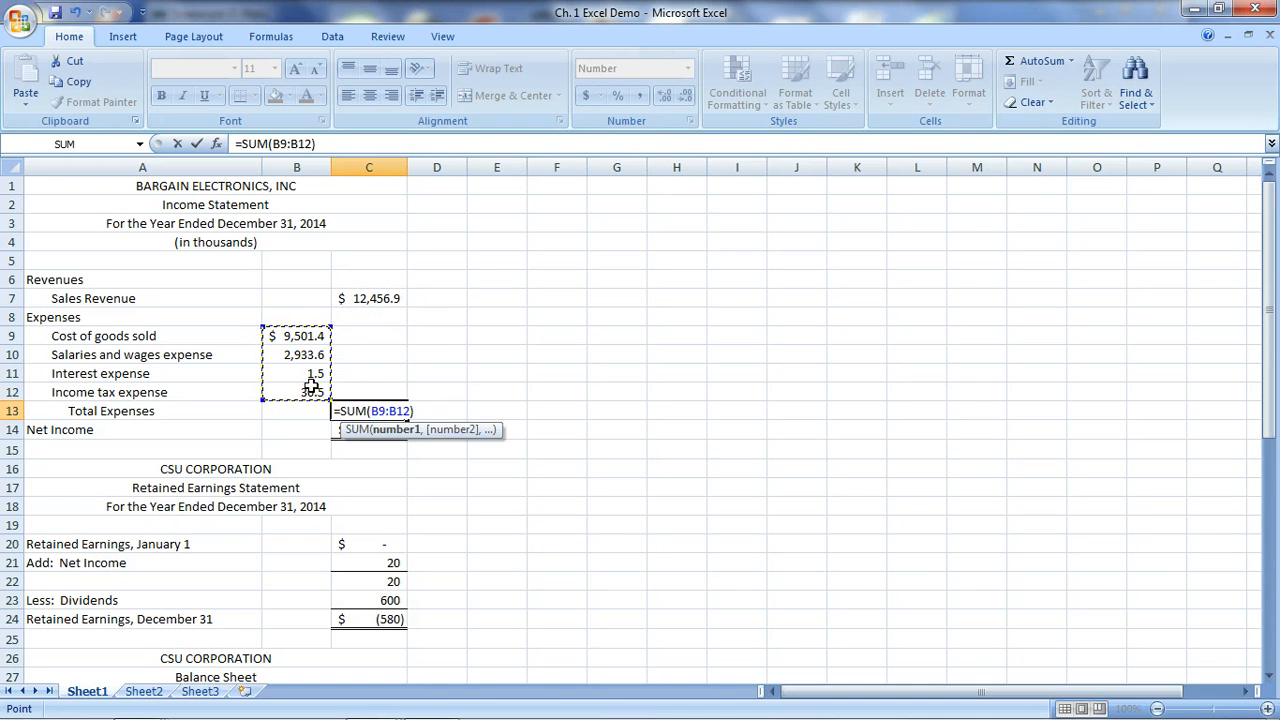
{"action": "key", "text": "Return"}
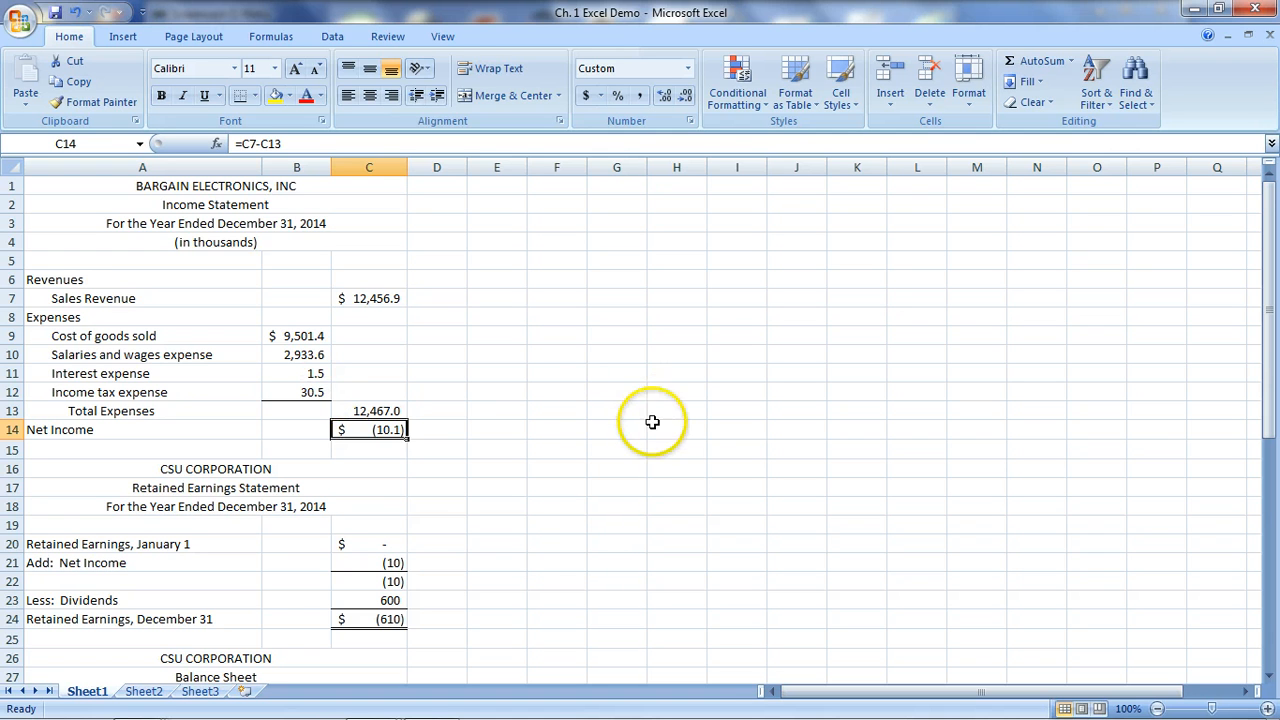
{"action": "left_click", "coordinate": [548, 518]}
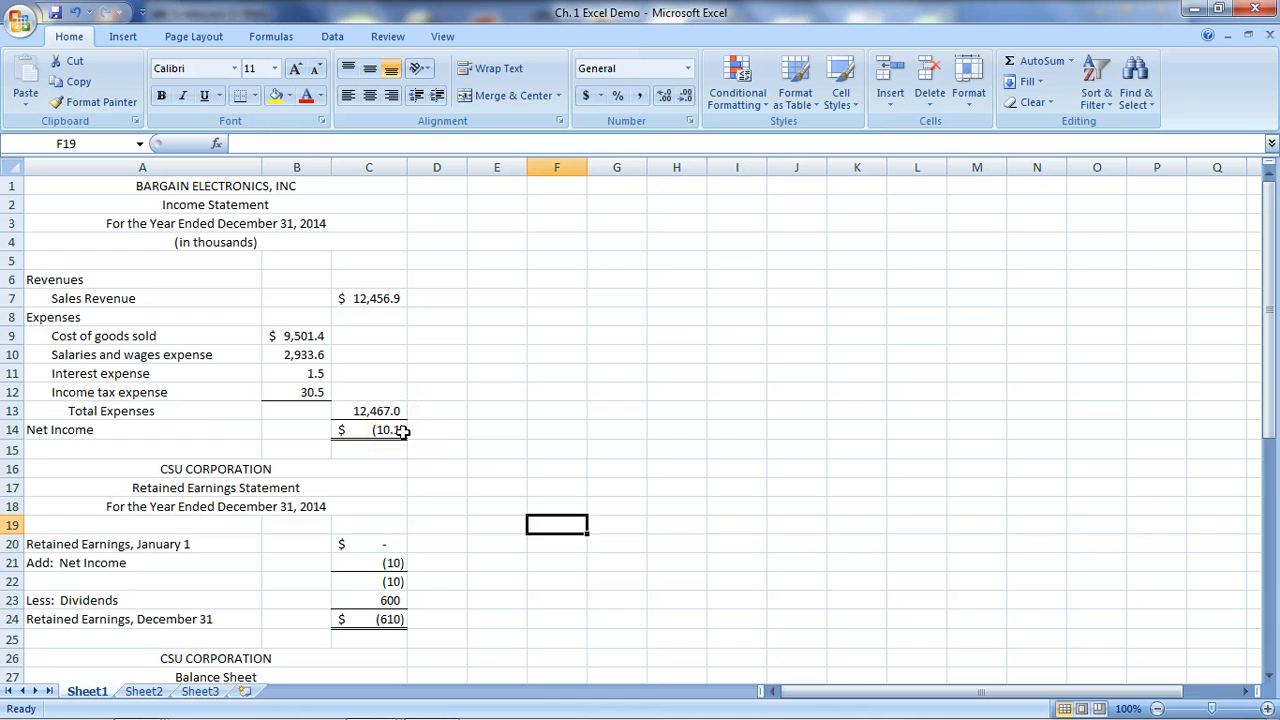
- Change the Net Income label in A14 to Net Loss
{"action": "left_click", "coordinate": [106, 429]}
{"action": "left_click", "coordinate": [314, 143]}
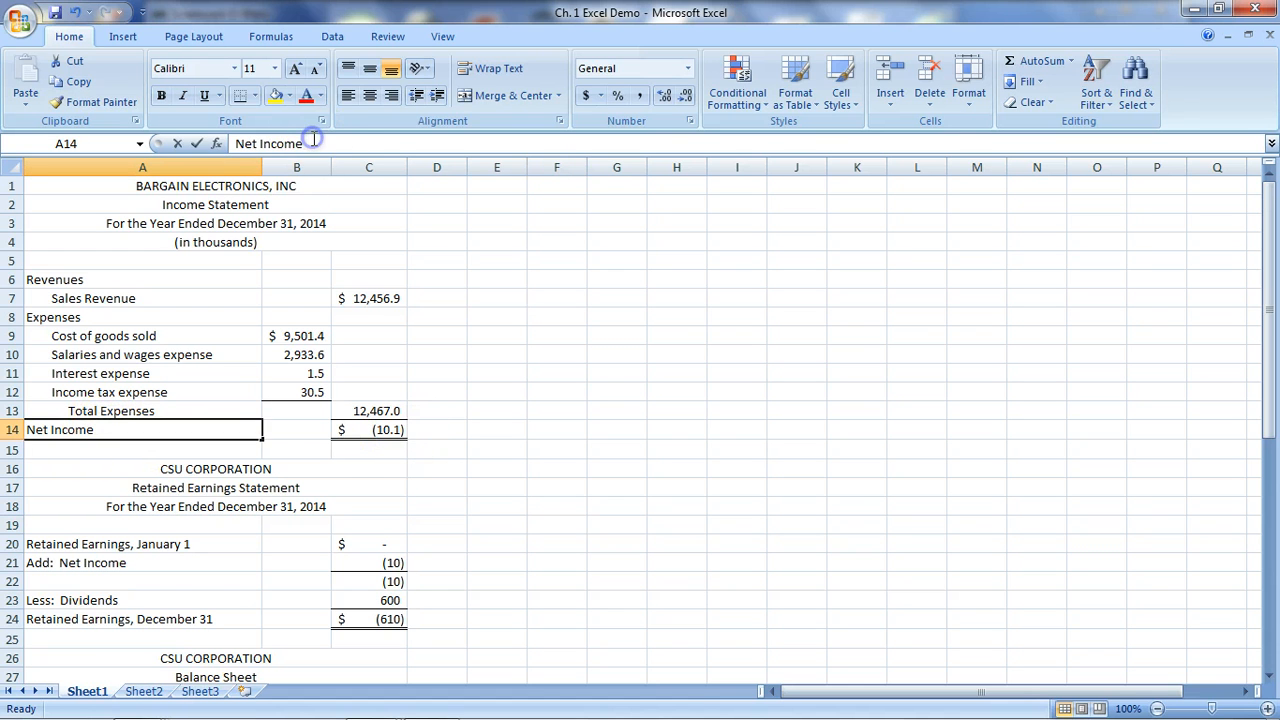
{"action": "key", "text": "BackSpace"}
{"action": "key", "text": "BackSpace"}
{"action": "key", "text": "BackSpace"}
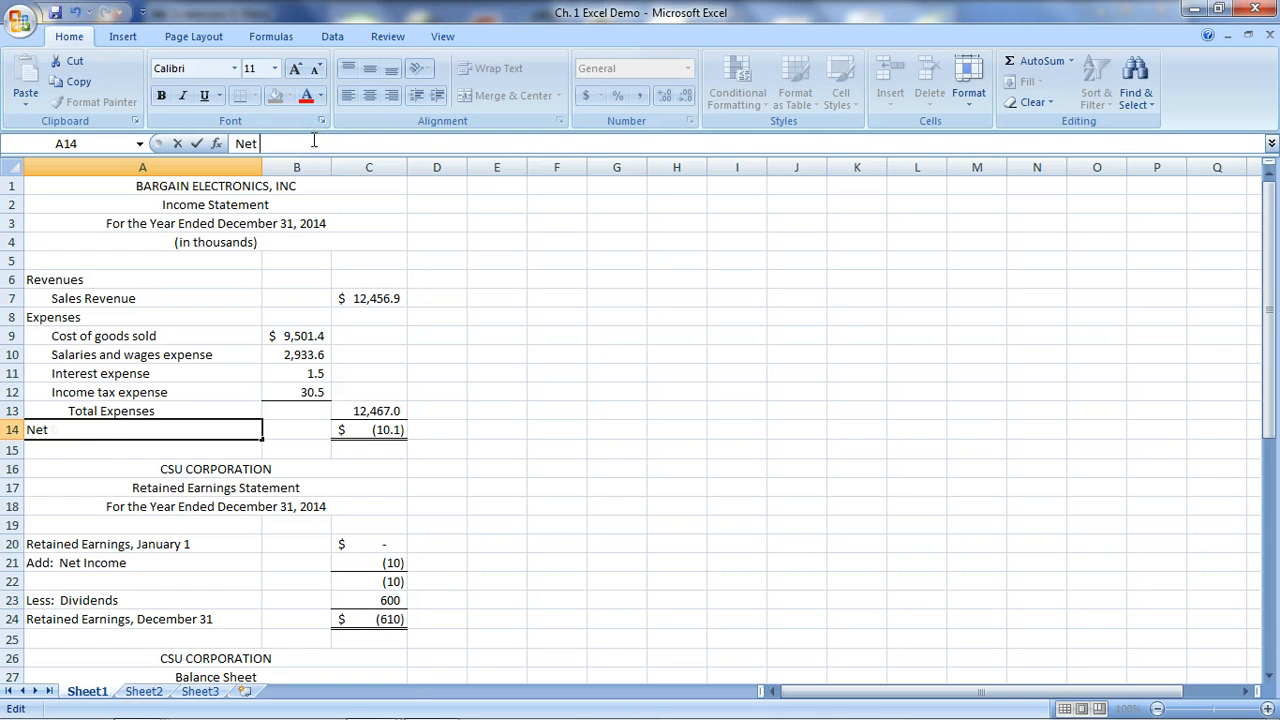
{"action": "type", "text": "Loss"}
{"action": "key", "text": "Return"}
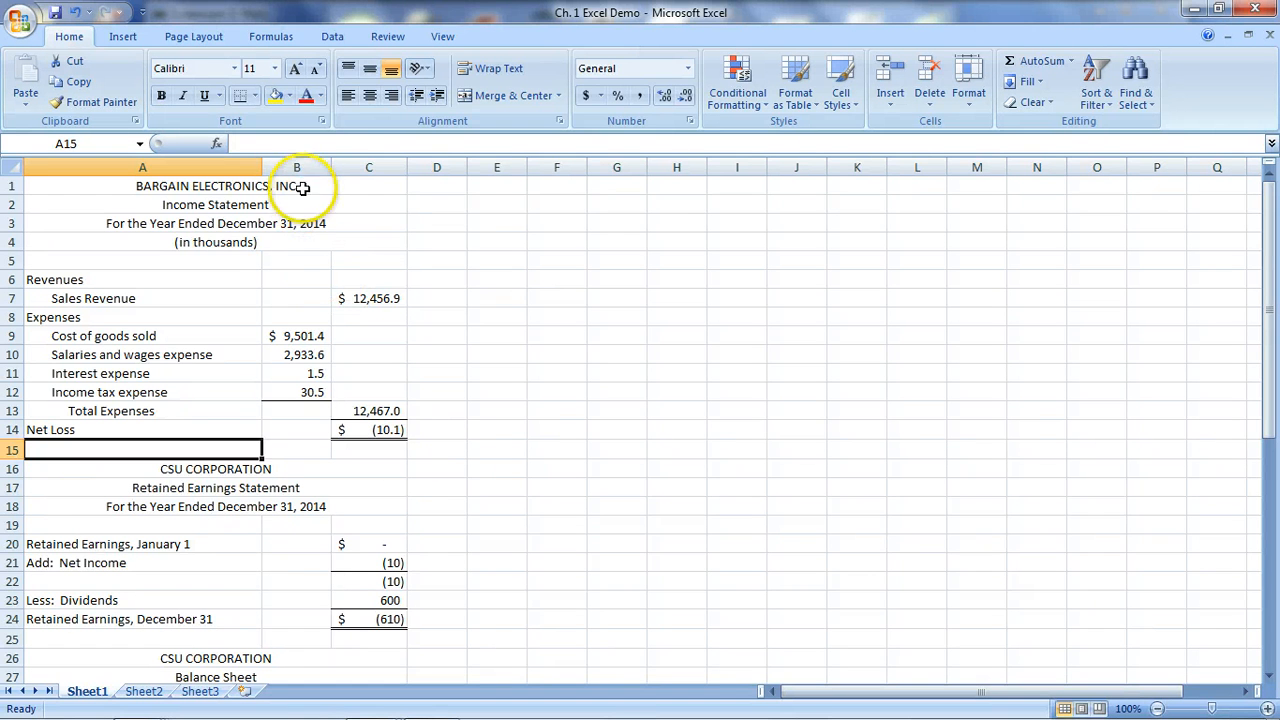
- Copy the four-line income statement heading in rows 1 to 4 over the retained earnings statement heading starting at A16
{"action": "left_click_drag", "start_coordinate": [340, 180], "coordinate": [297, 235]}
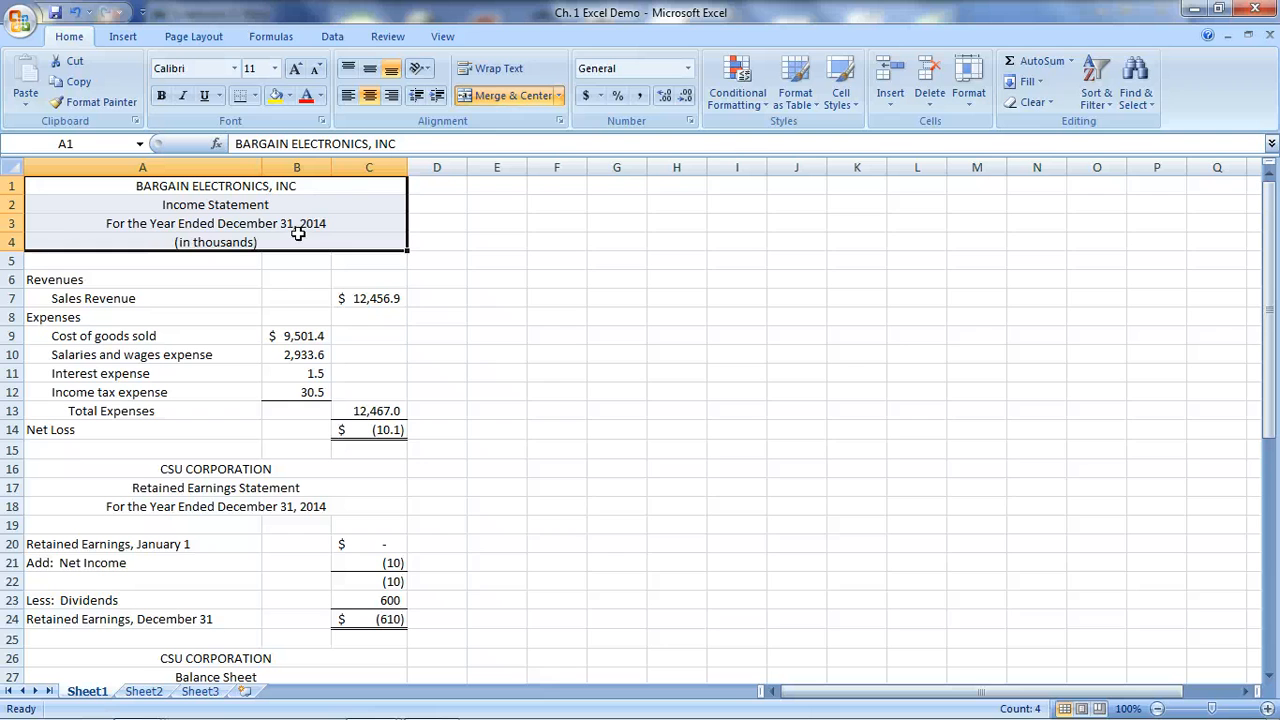
{"action": "right_click", "coordinate": [297, 233]}
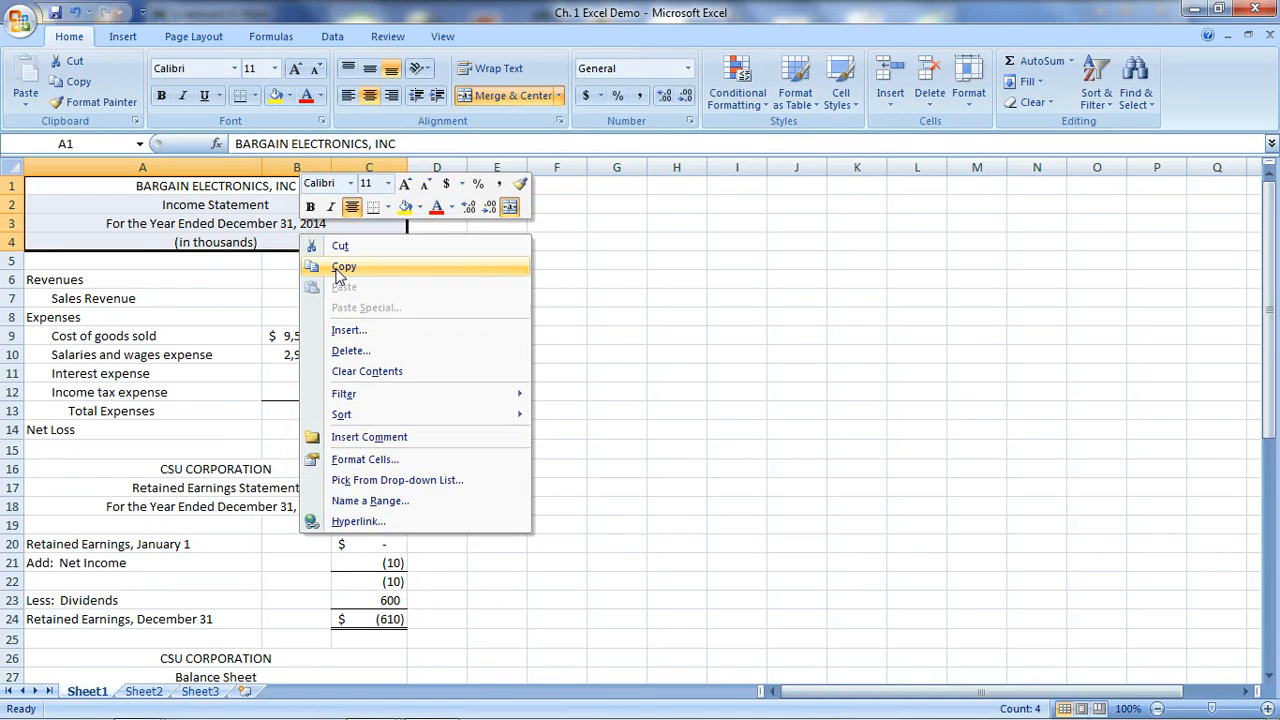
{"action": "left_click", "coordinate": [312, 265]}
{"action": "left_click", "coordinate": [207, 475]}
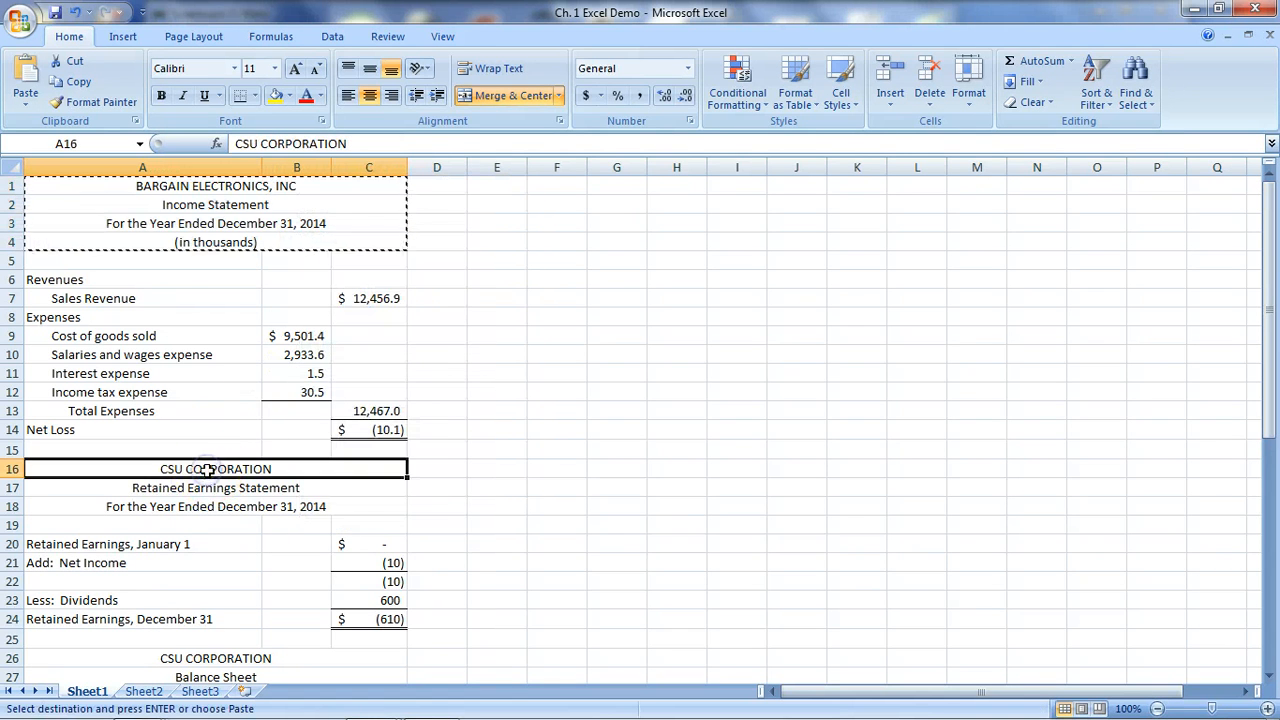
{"action": "right_click", "coordinate": [208, 470]}
{"action": "left_click", "coordinate": [253, 225]}
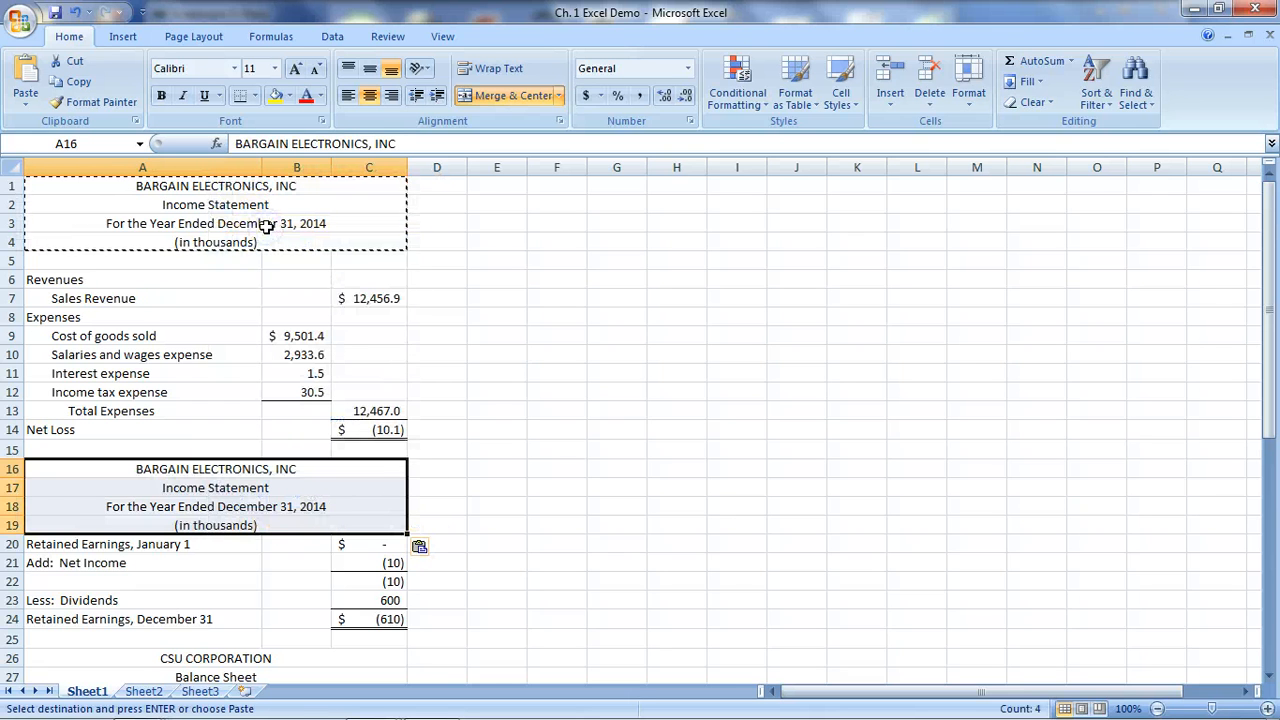
- Insert a blank row above the Retained Earnings, January 1 line in row 20
{"action": "left_click", "coordinate": [13, 544]}
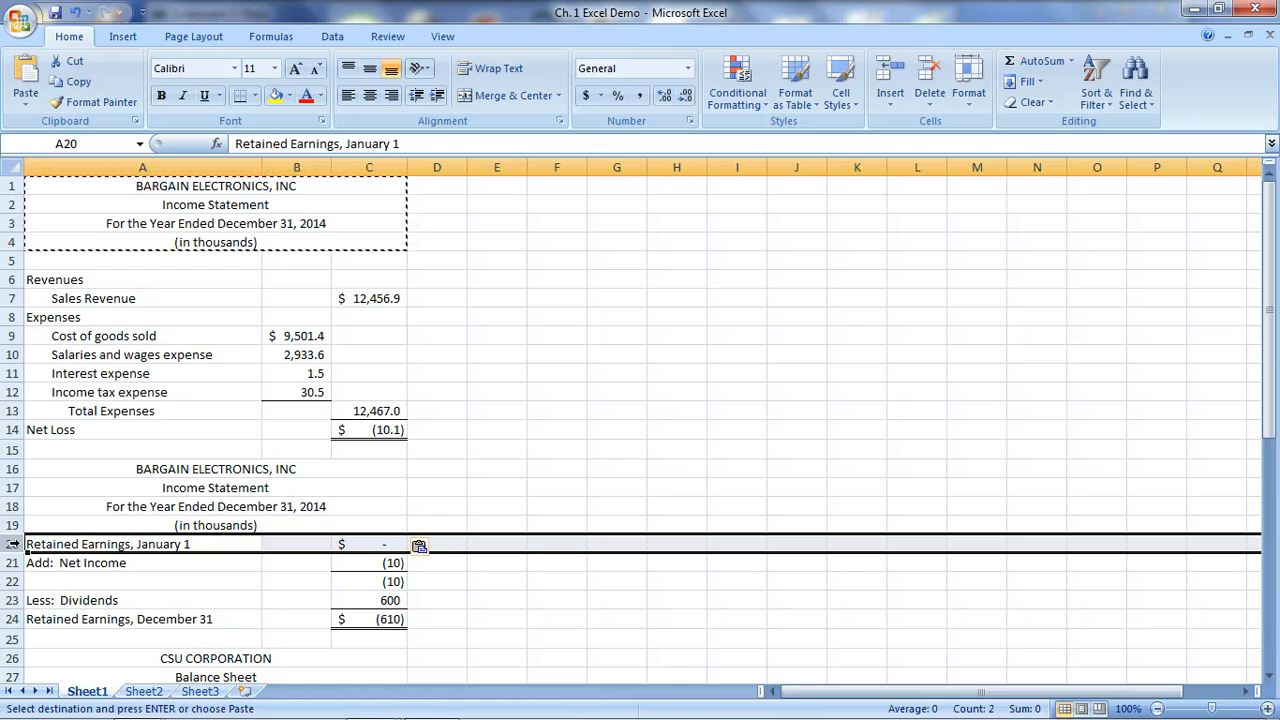
{"action": "right_click", "coordinate": [13, 544]}
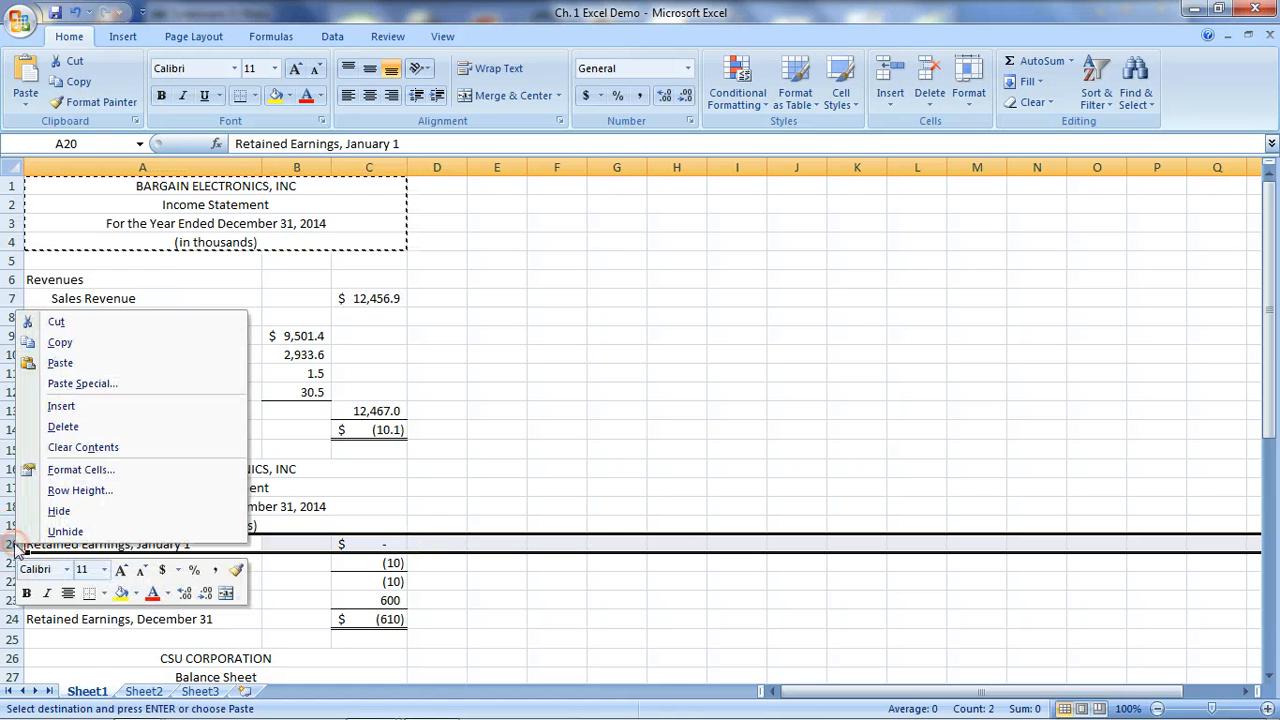
{"action": "left_click", "coordinate": [48, 406]}
{"action": "left_click", "coordinate": [511, 437]}
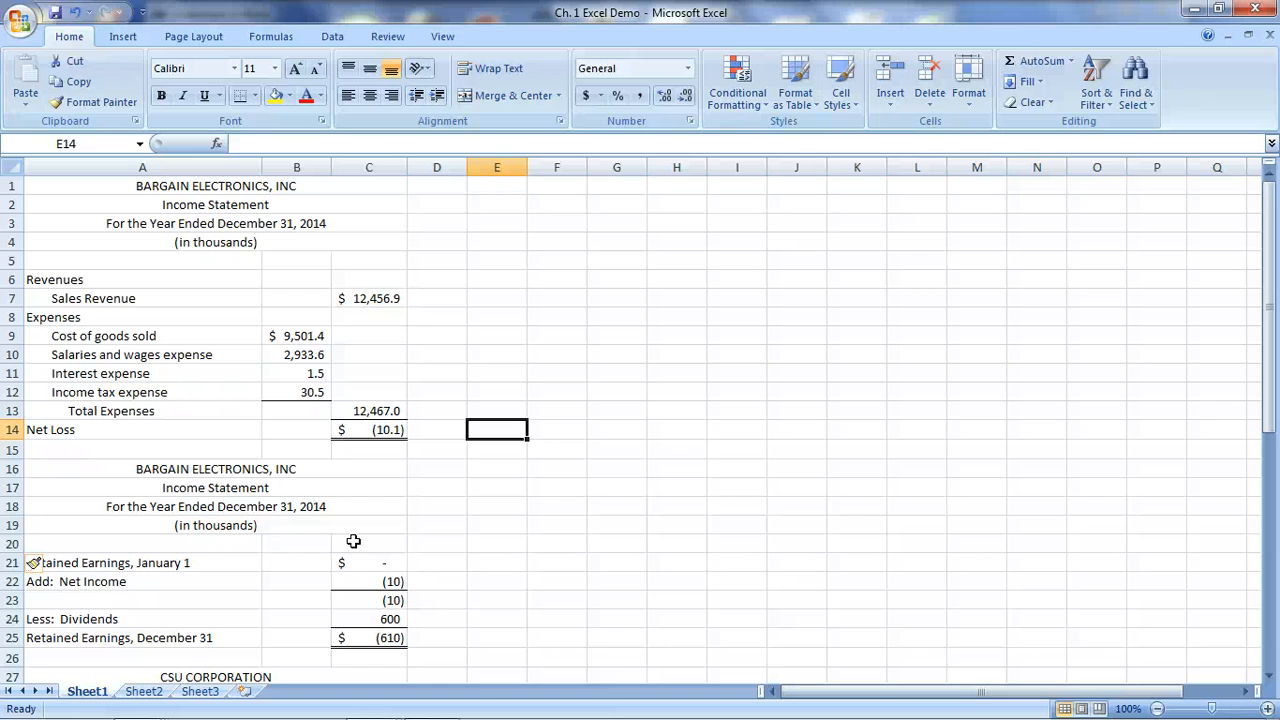
- Enter 1336.3 for Retained Earnings, December 31 in C25 and 0 for Dividends in C24
{"action": "left_click", "coordinate": [391, 640]}
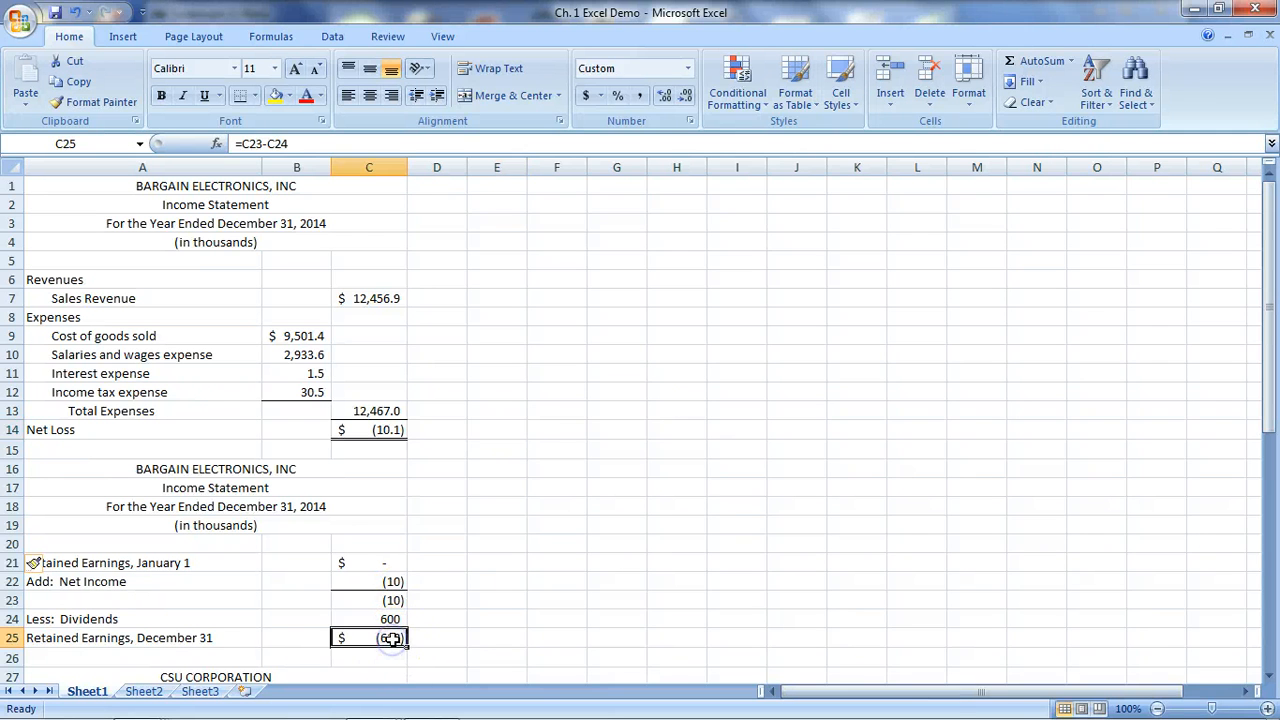
{"action": "type", "text": "1"}
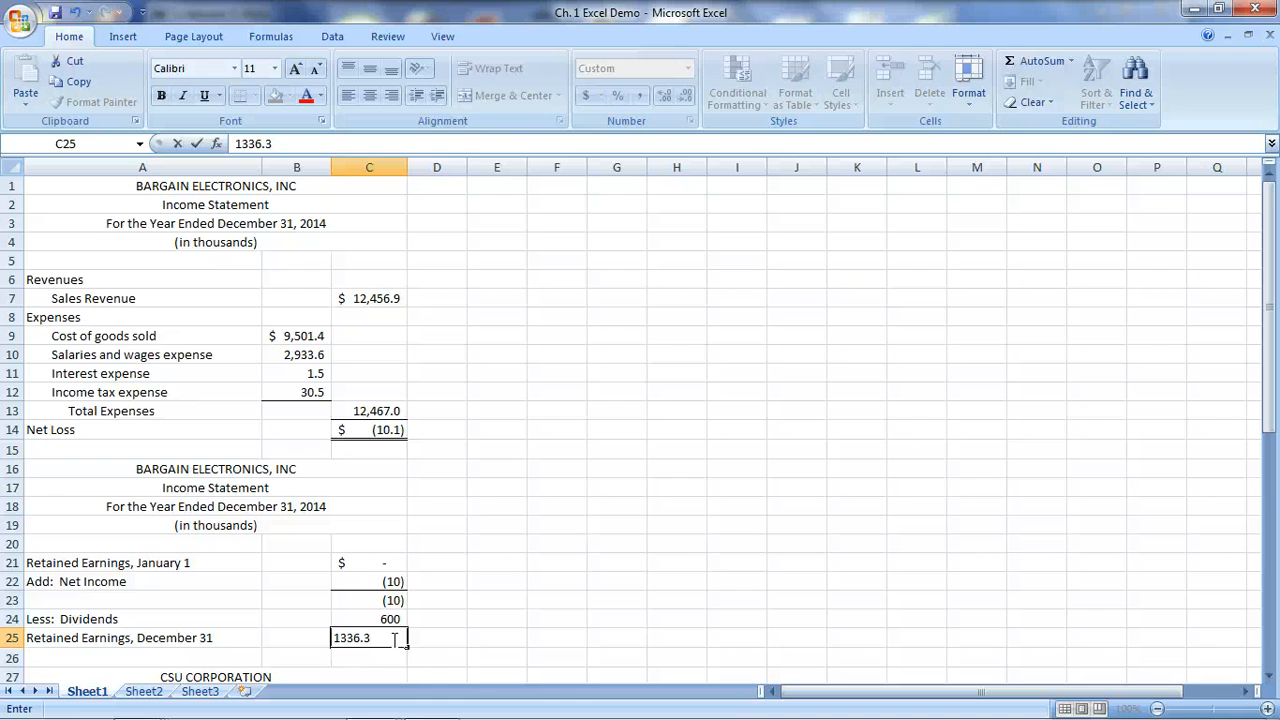
{"action": "type", "text": "336.3"}
{"action": "left_click", "coordinate": [396, 619]}
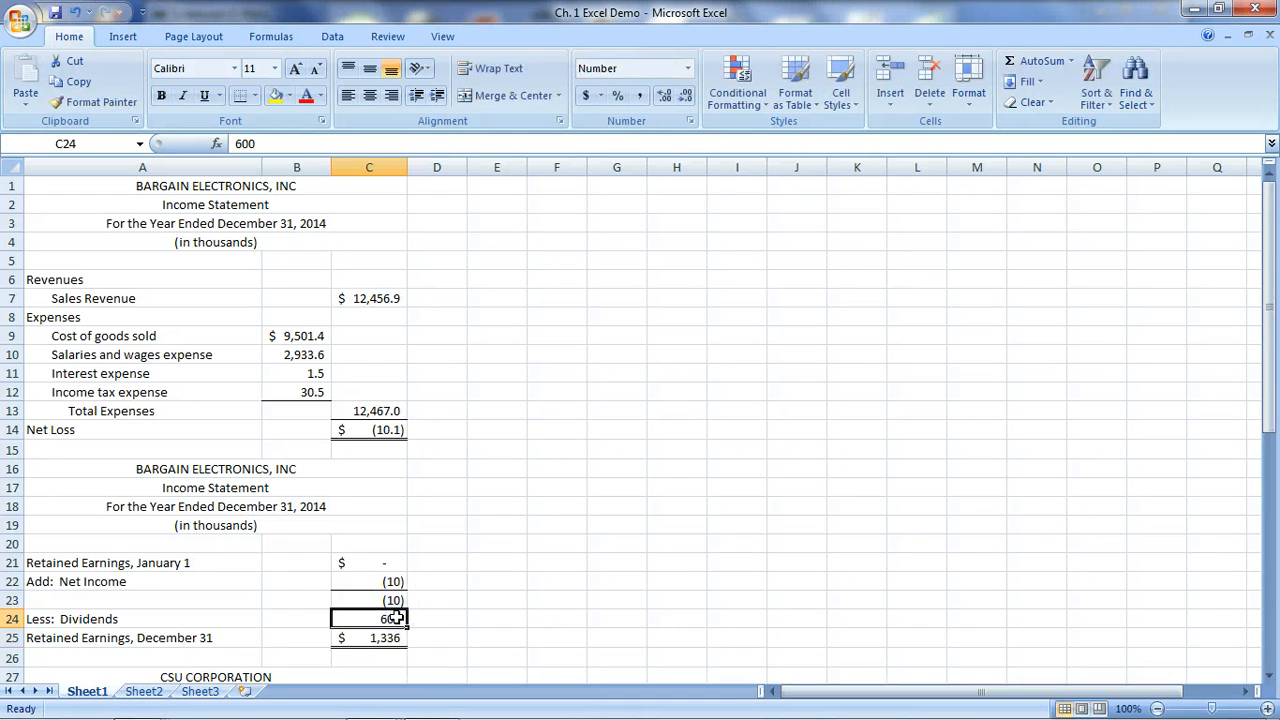
{"action": "type", "text": "0"}
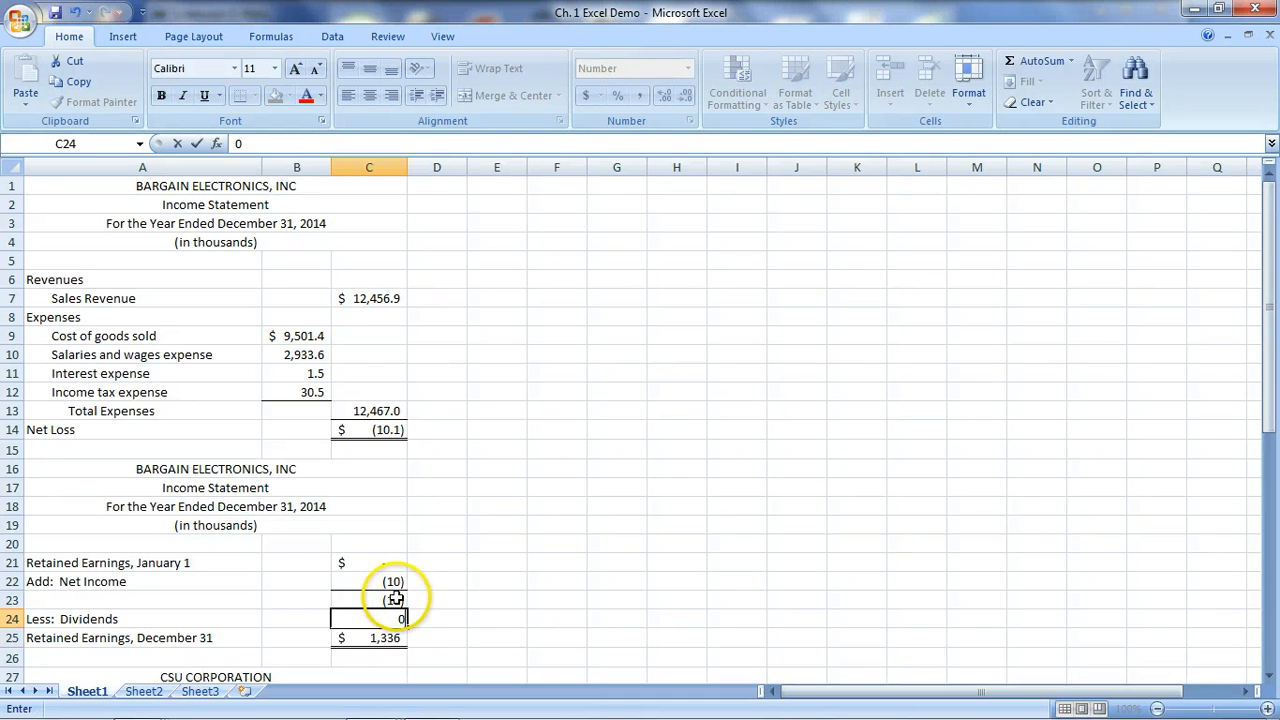
- Replace the subtotal formula above Dividends in C23 with the amount 1336.3
{"action": "left_click", "coordinate": [396, 600]}
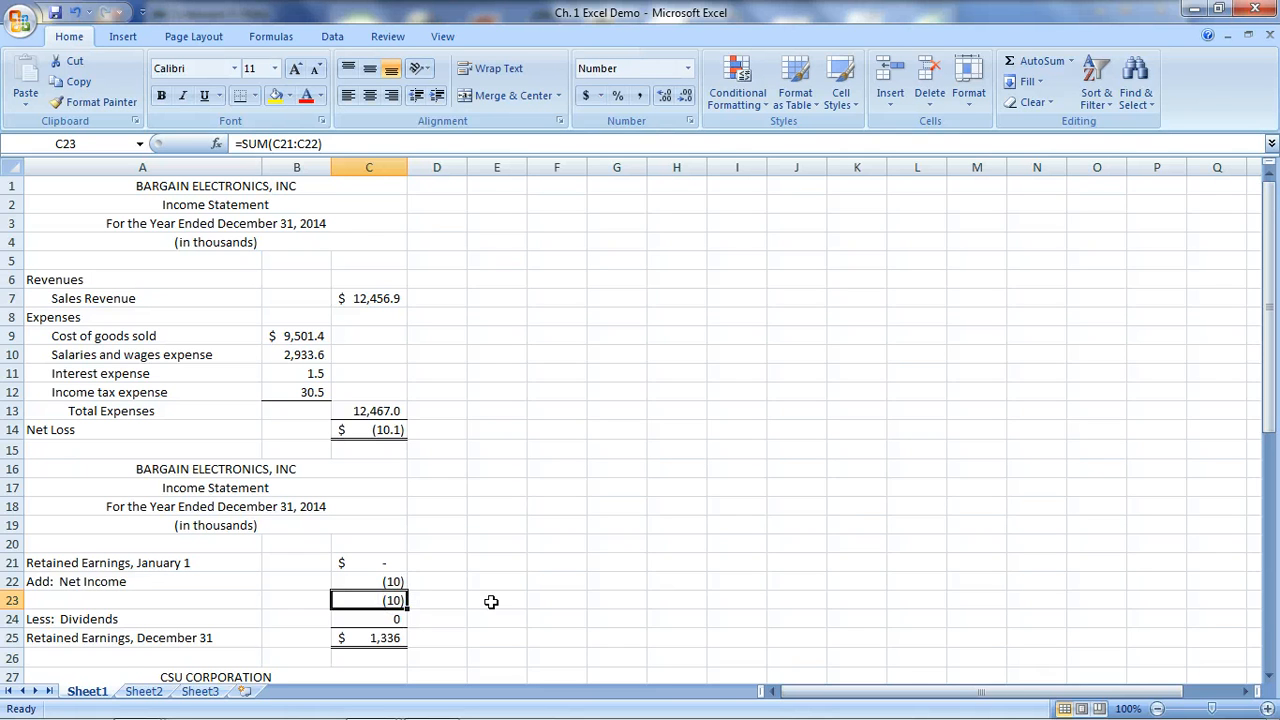
{"action": "type", "text": "1336"}
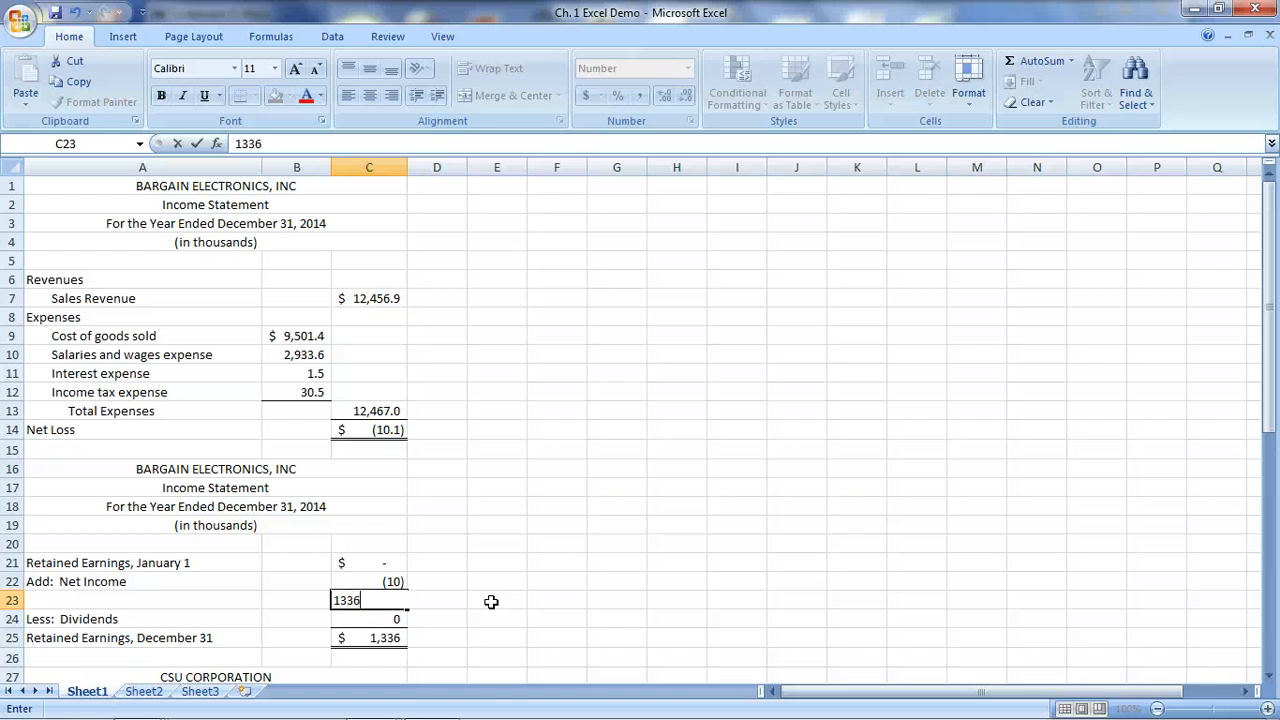
{"action": "type", "text": ".0"}
{"action": "key", "text": "Return"}
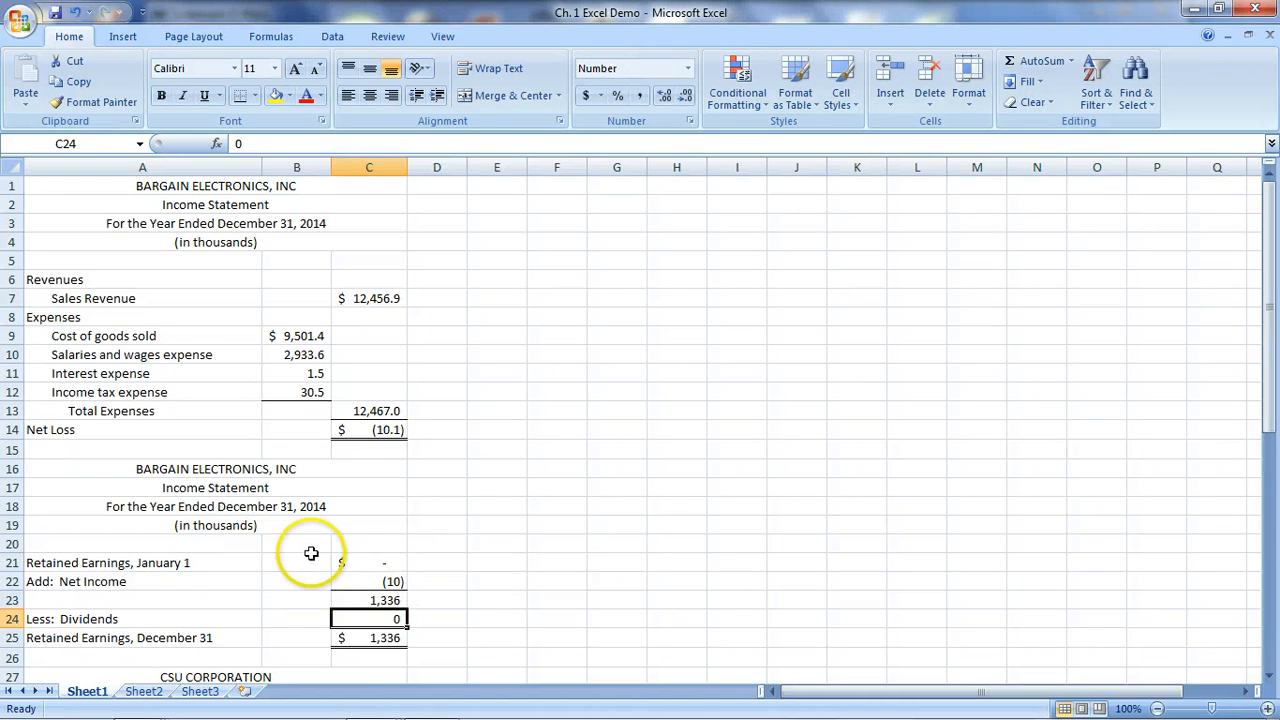
- Format B21:C25 as Number with 1 decimal place, a thousands separator and black parentheses for negative values
{"action": "left_click_drag", "start_coordinate": [303, 562], "coordinate": [385, 489]}
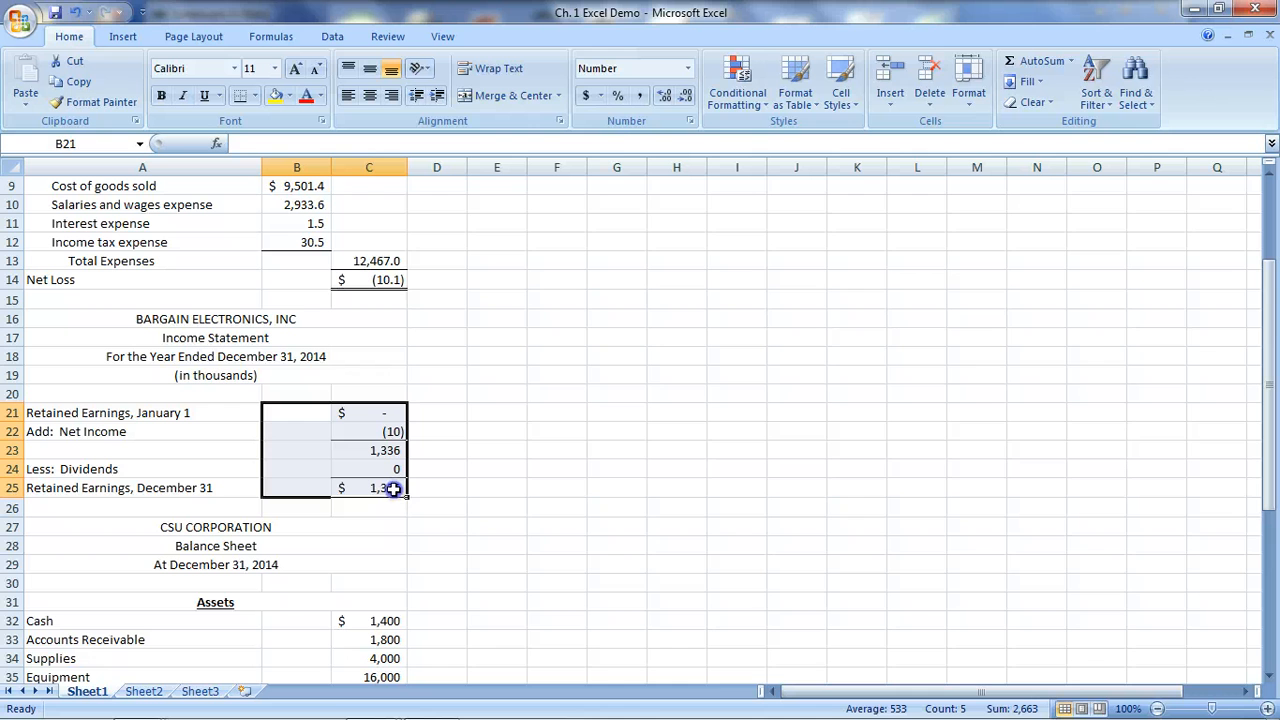
{"action": "left_click", "coordinate": [689, 121]}
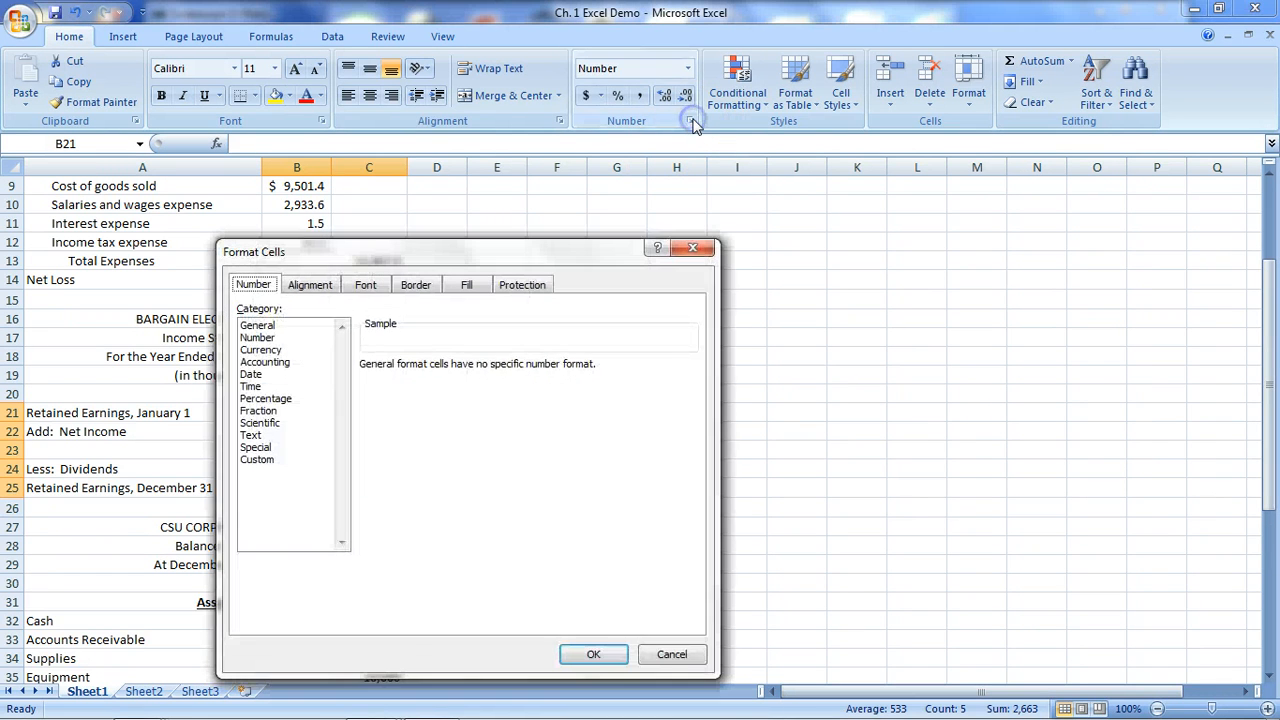
{"action": "left_click", "coordinate": [258, 337]}
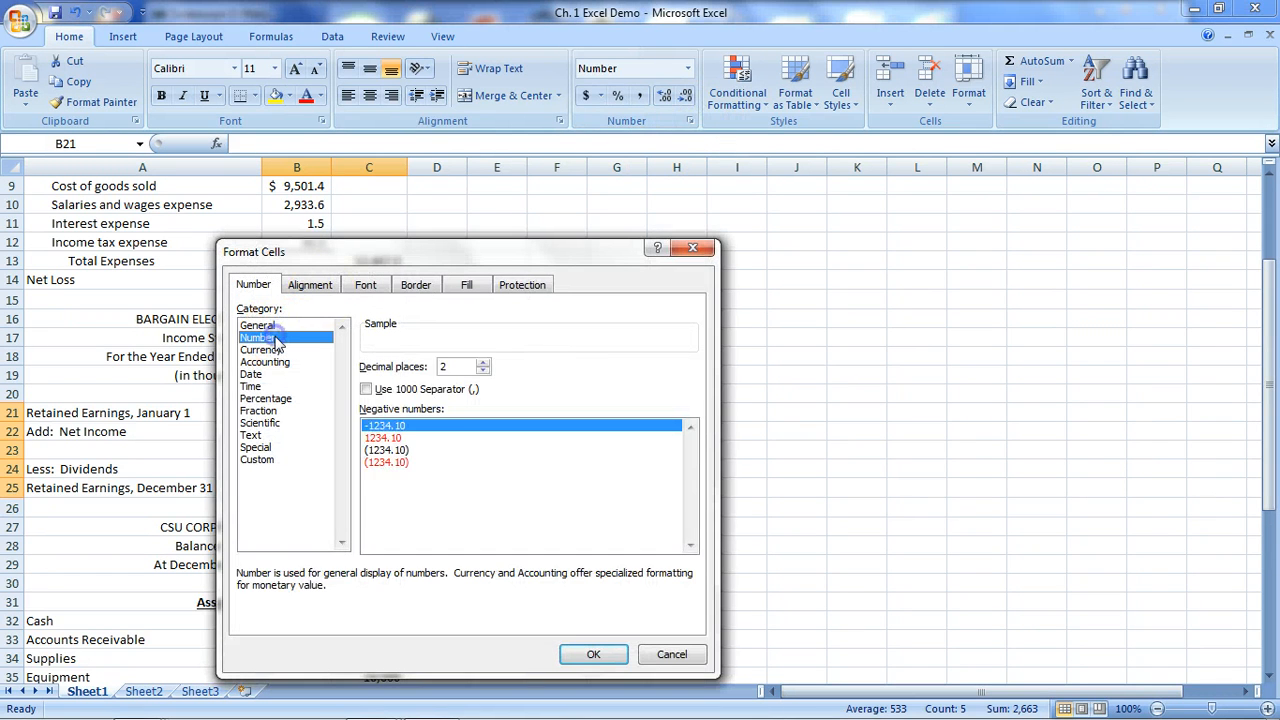
{"action": "left_click", "coordinate": [484, 372]}
{"action": "left_click", "coordinate": [370, 390]}
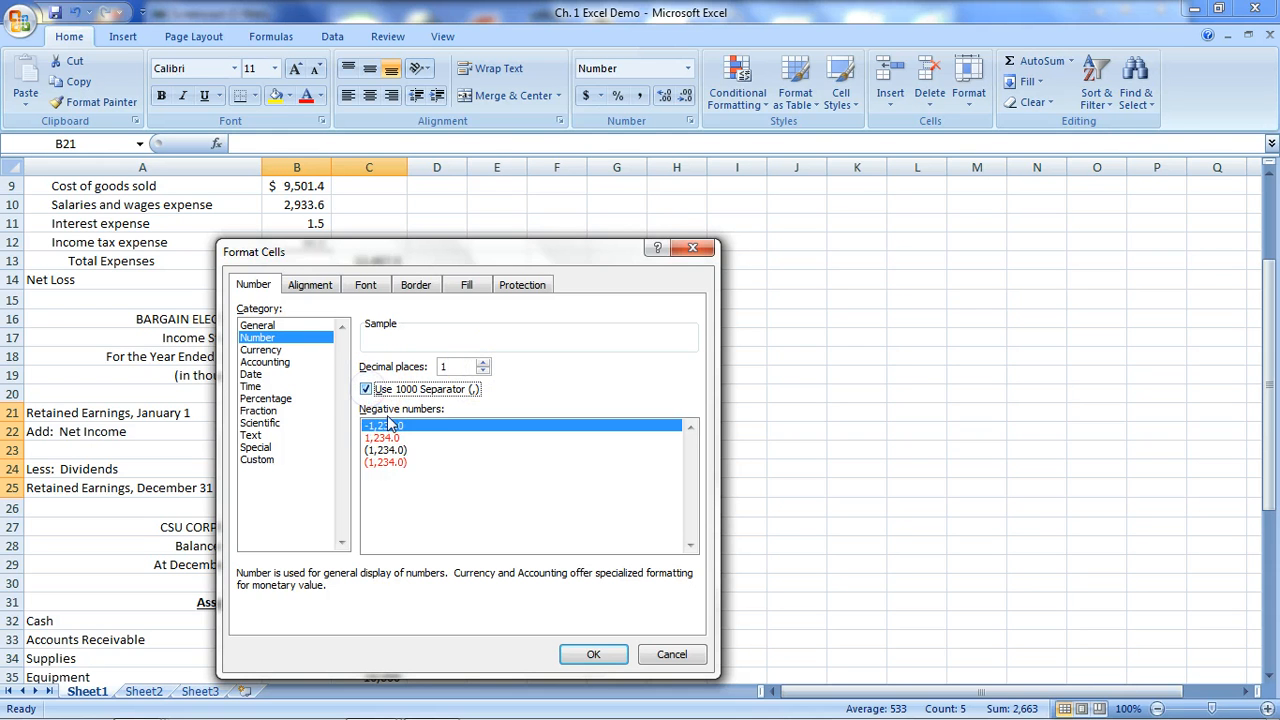
{"action": "left_click", "coordinate": [385, 450]}
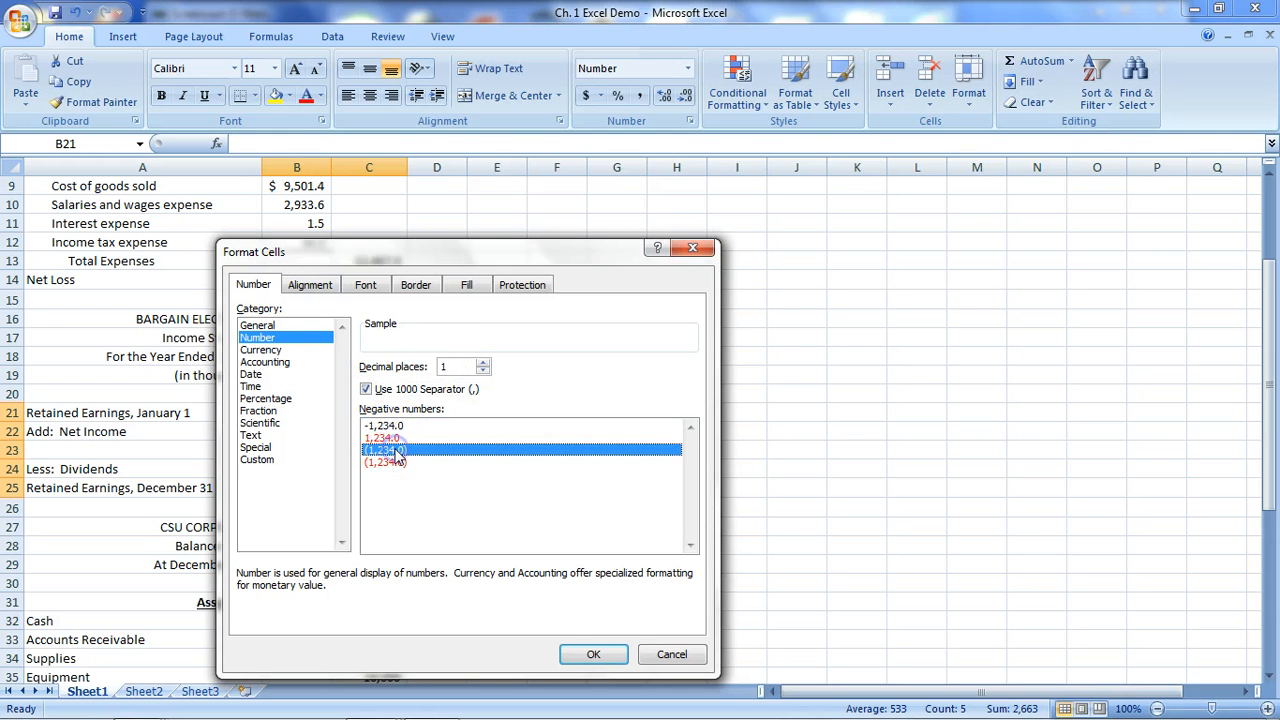
{"action": "left_click", "coordinate": [593, 654]}
{"action": "left_click", "coordinate": [595, 595]}
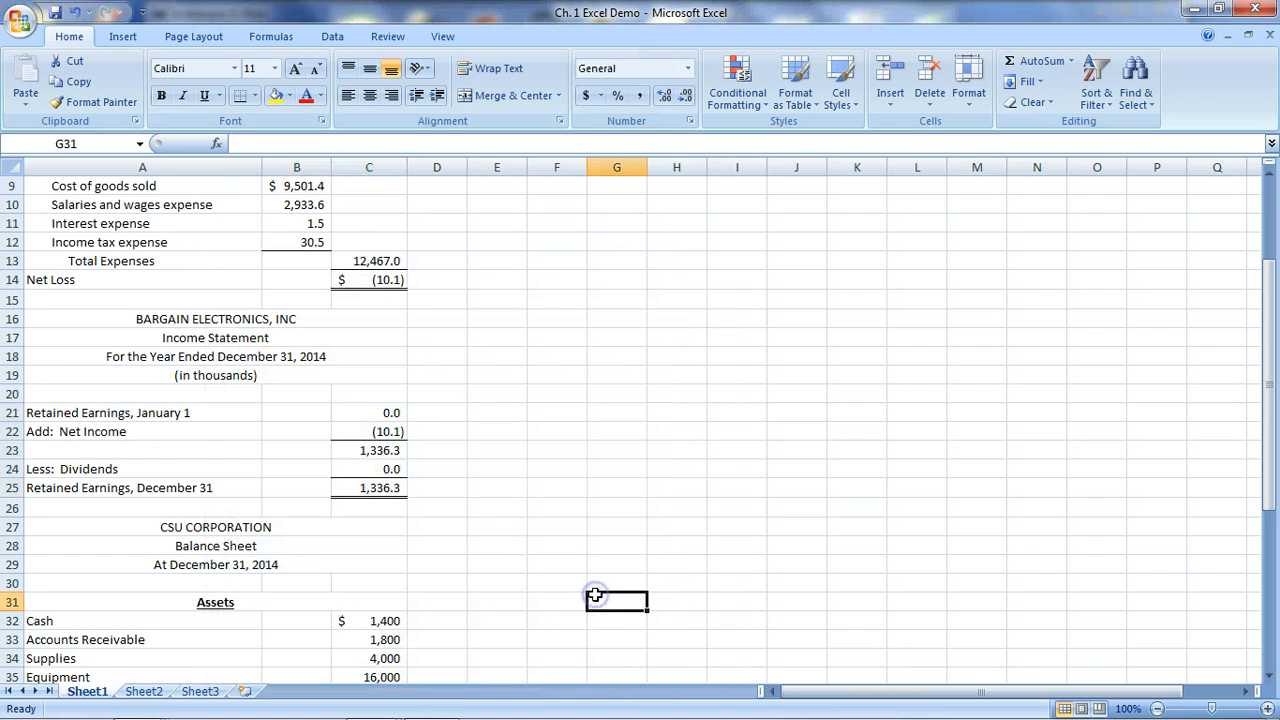
- Enter the formula =C23-C22 in C21 for Retained Earnings, January 1
{"action": "left_click", "coordinate": [399, 413]}
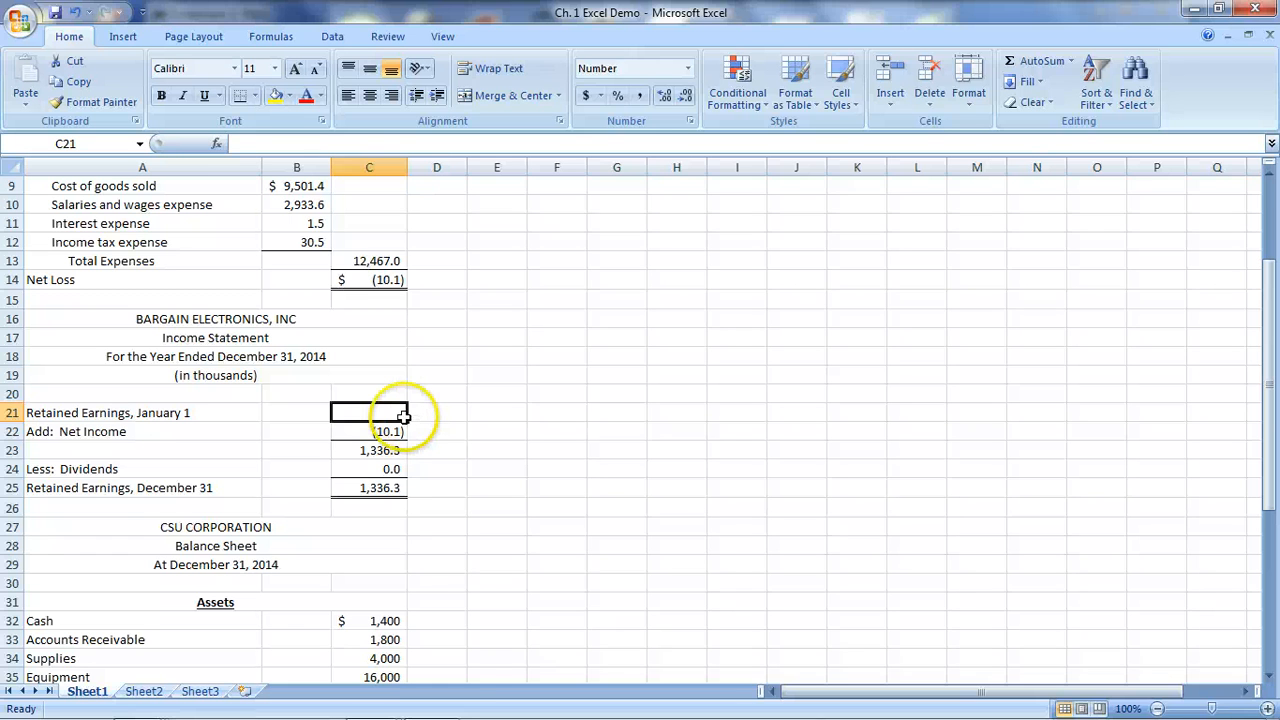
{"action": "type", "text": "="}
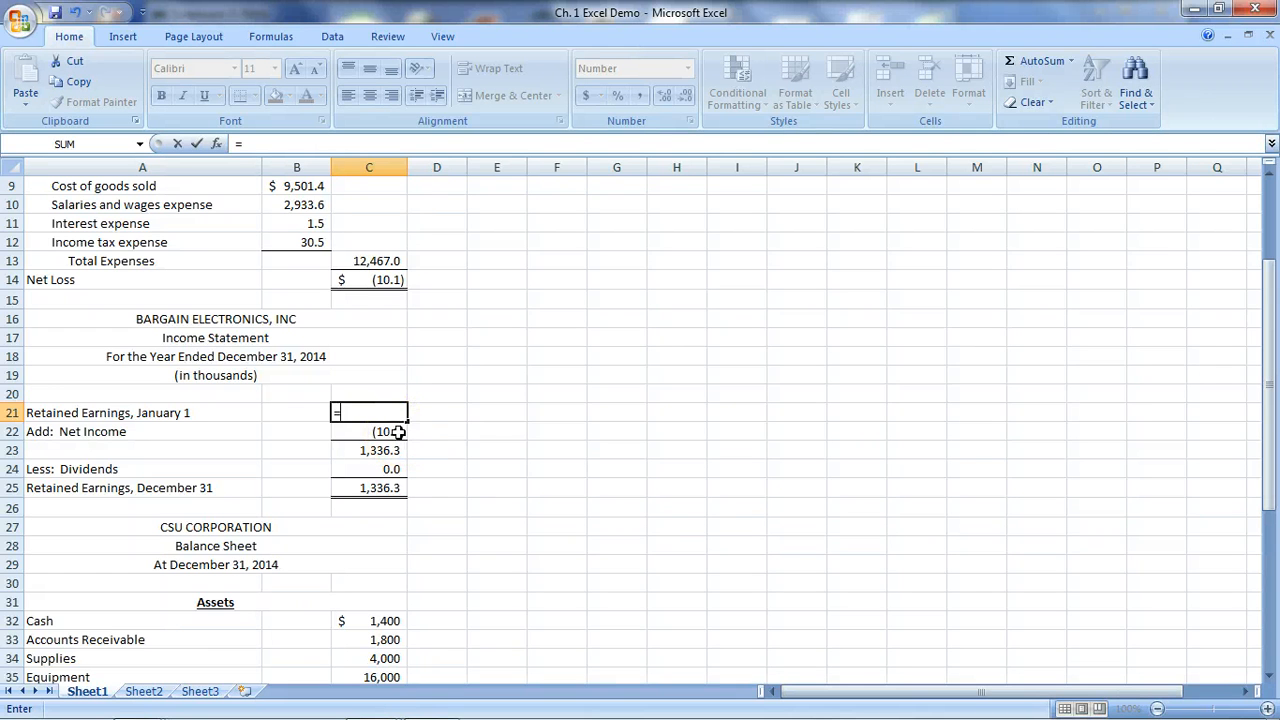
{"action": "left_click", "coordinate": [398, 450]}
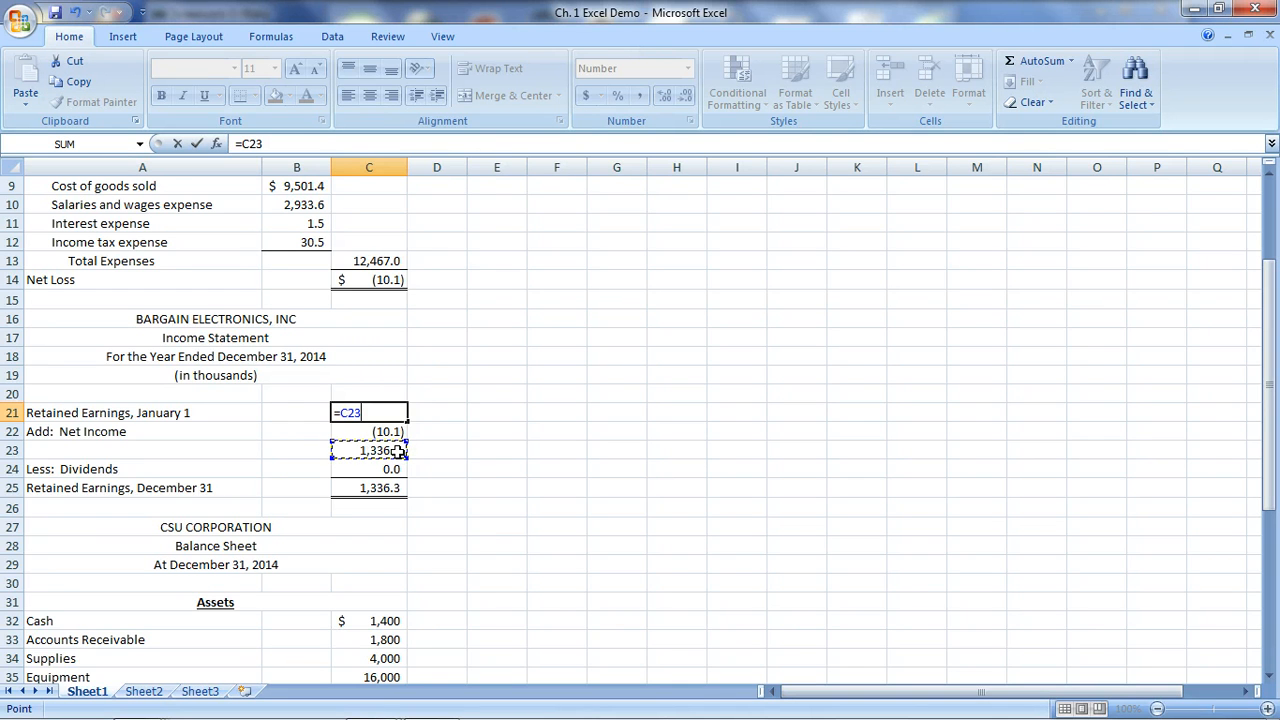
{"action": "type", "text": "-"}
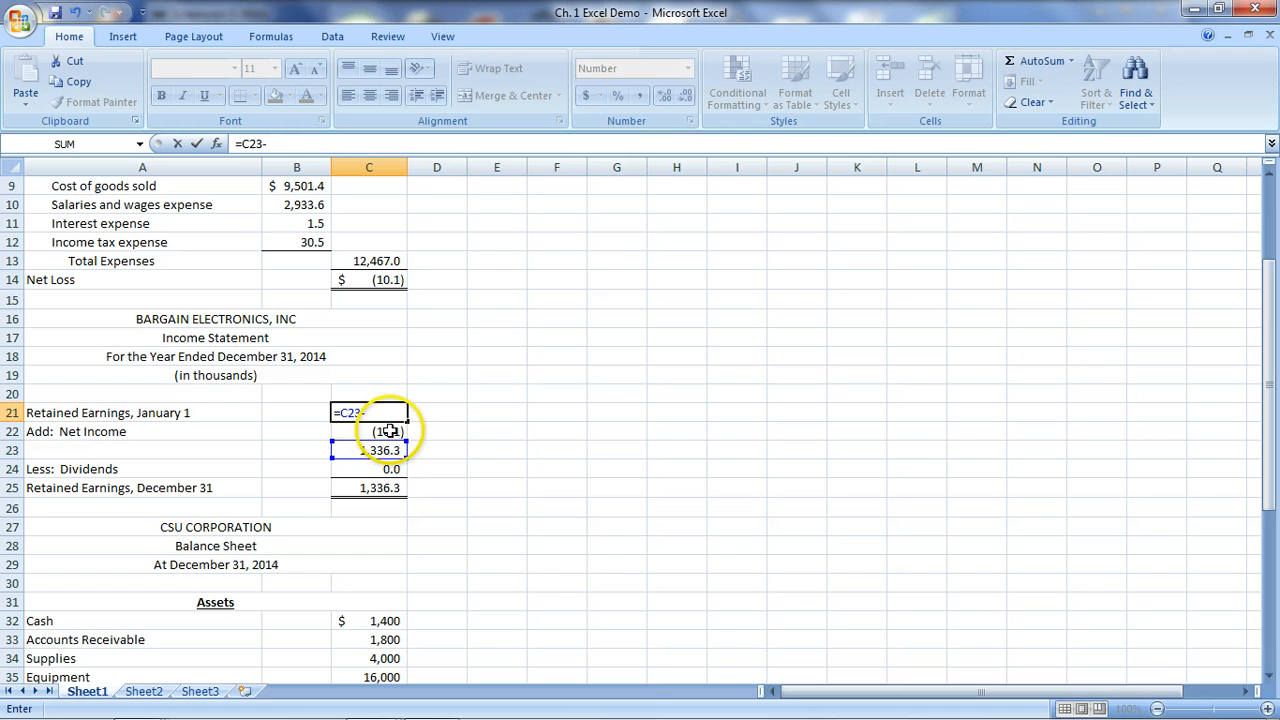
{"action": "left_click", "coordinate": [389, 431]}
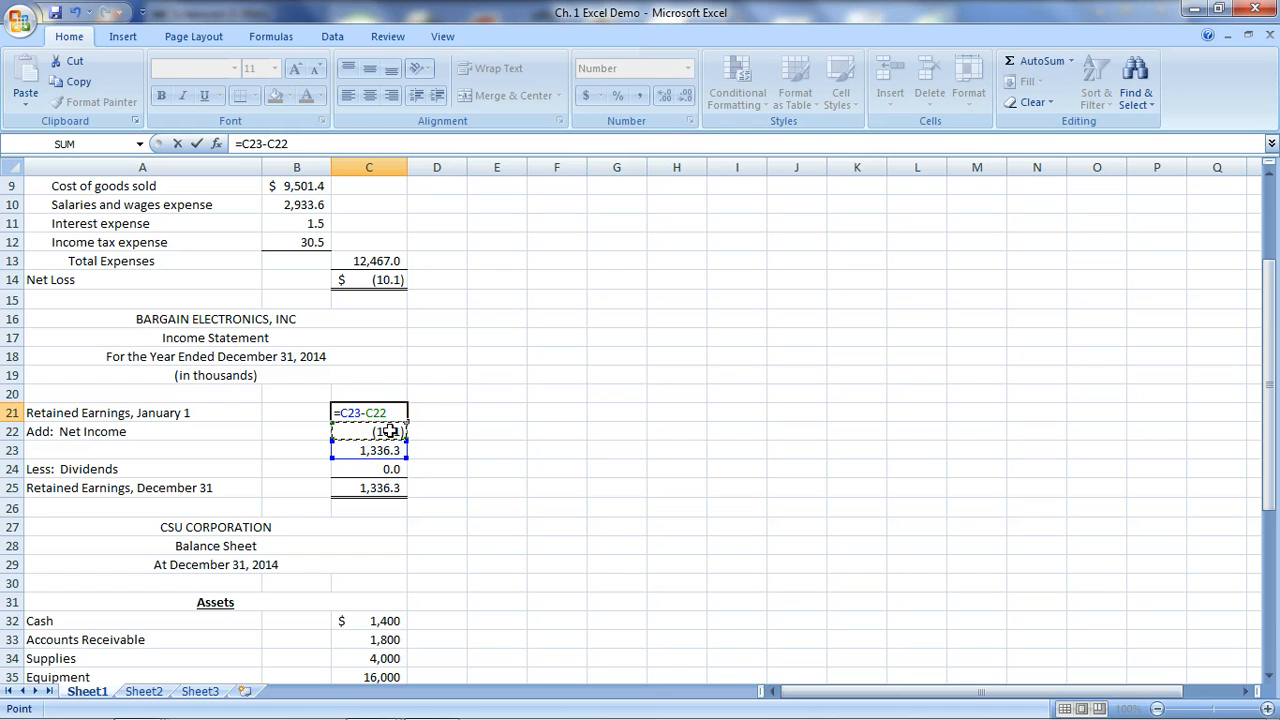
{"action": "key", "text": "Return"}
{"action": "left_click", "coordinate": [481, 465]}
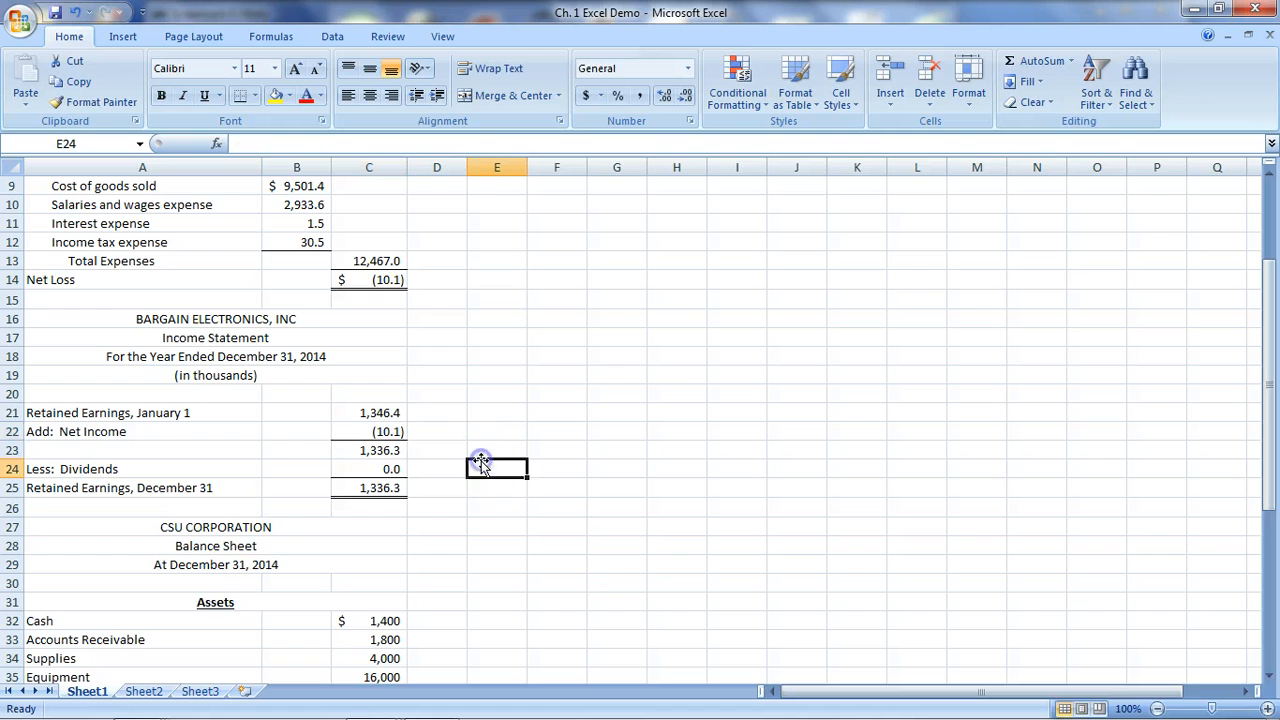
- Change the label in A22 to "Add: Net Loss"
{"action": "left_click", "coordinate": [160, 432]}
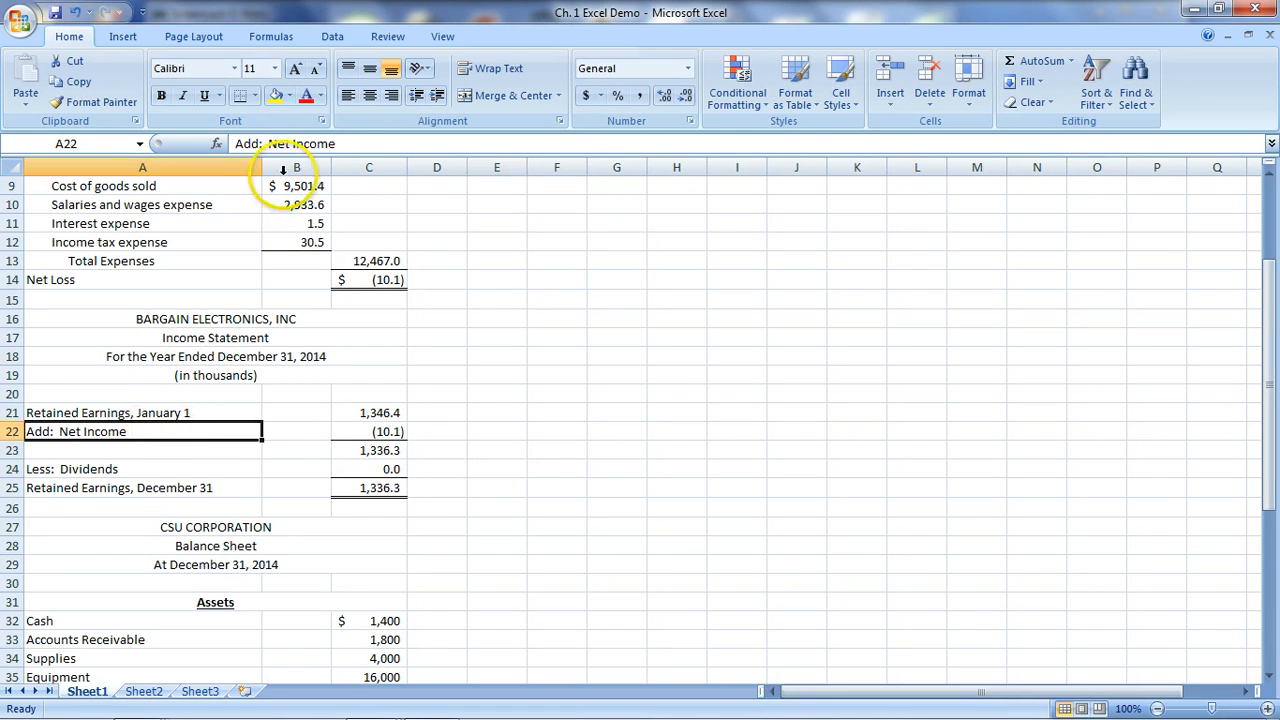
{"action": "left_click", "coordinate": [347, 141]}
{"action": "key", "text": "BackSpace"}
{"action": "key", "text": "BackSpace"}
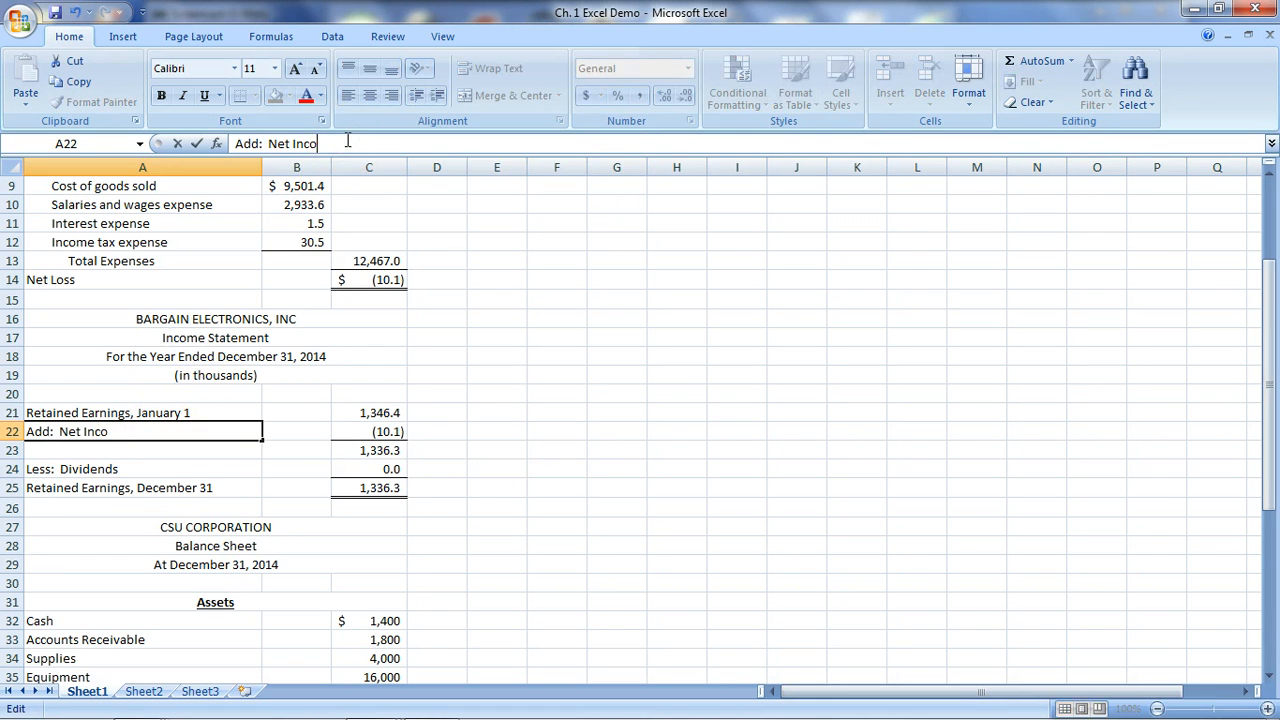
{"action": "key", "text": "BackSpace"}
{"action": "key", "text": "BackSpace"}
{"action": "key", "text": "BackSpace"}
{"action": "type", "text": "Loss"}
{"action": "key", "text": "Return"}
{"action": "left_click", "coordinate": [583, 520]}
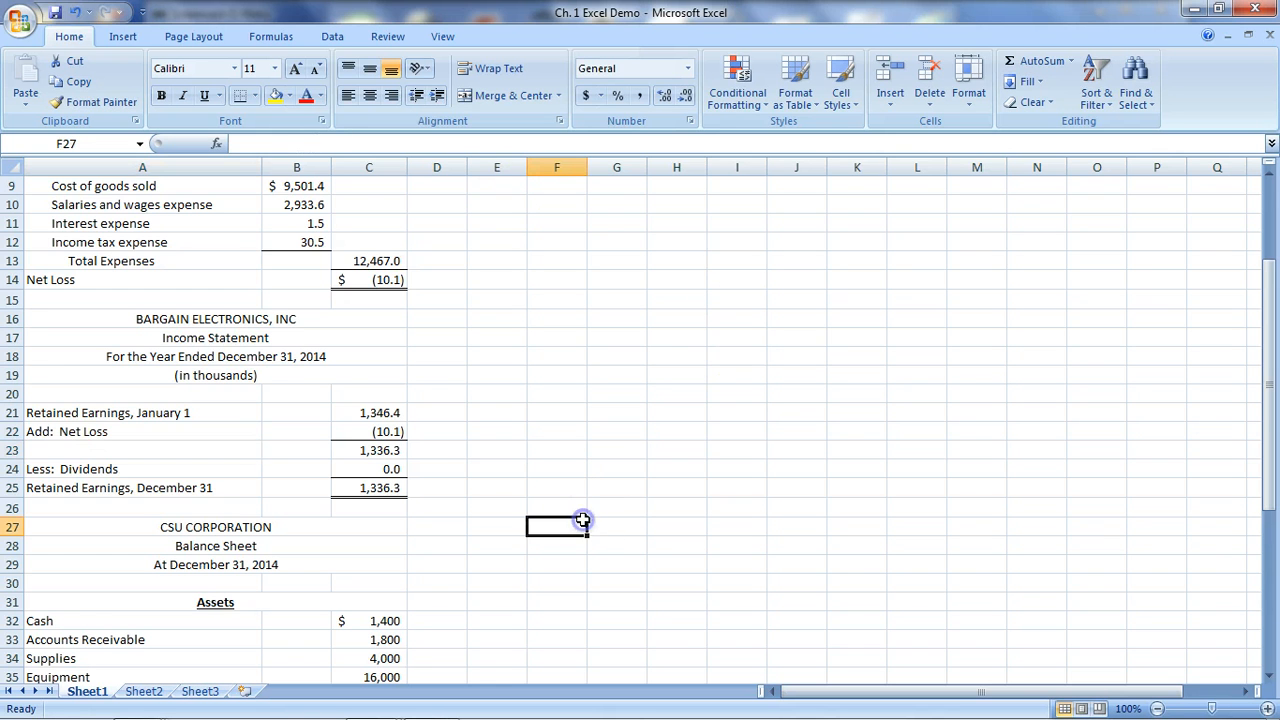
- Highlight the Retained Earnings, January 1 amount in C21 with a yellow fill
{"action": "left_click", "coordinate": [399, 412]}
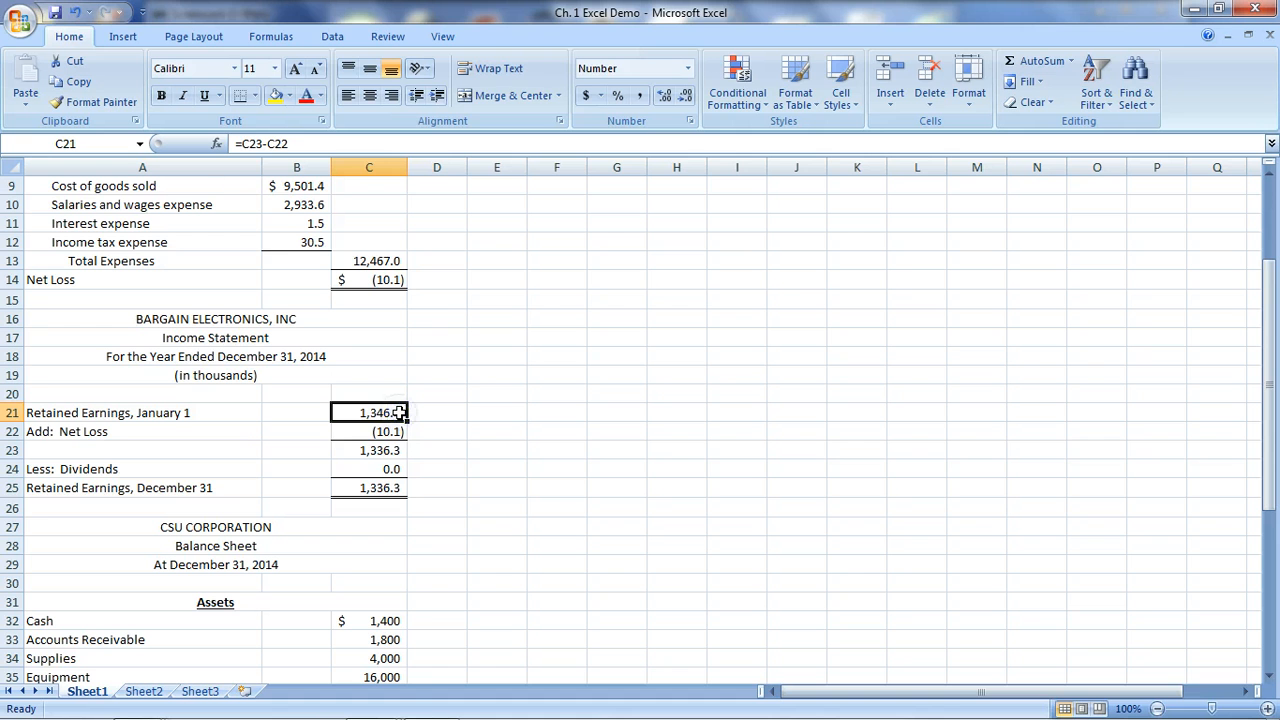
{"action": "left_click", "coordinate": [275, 95]}
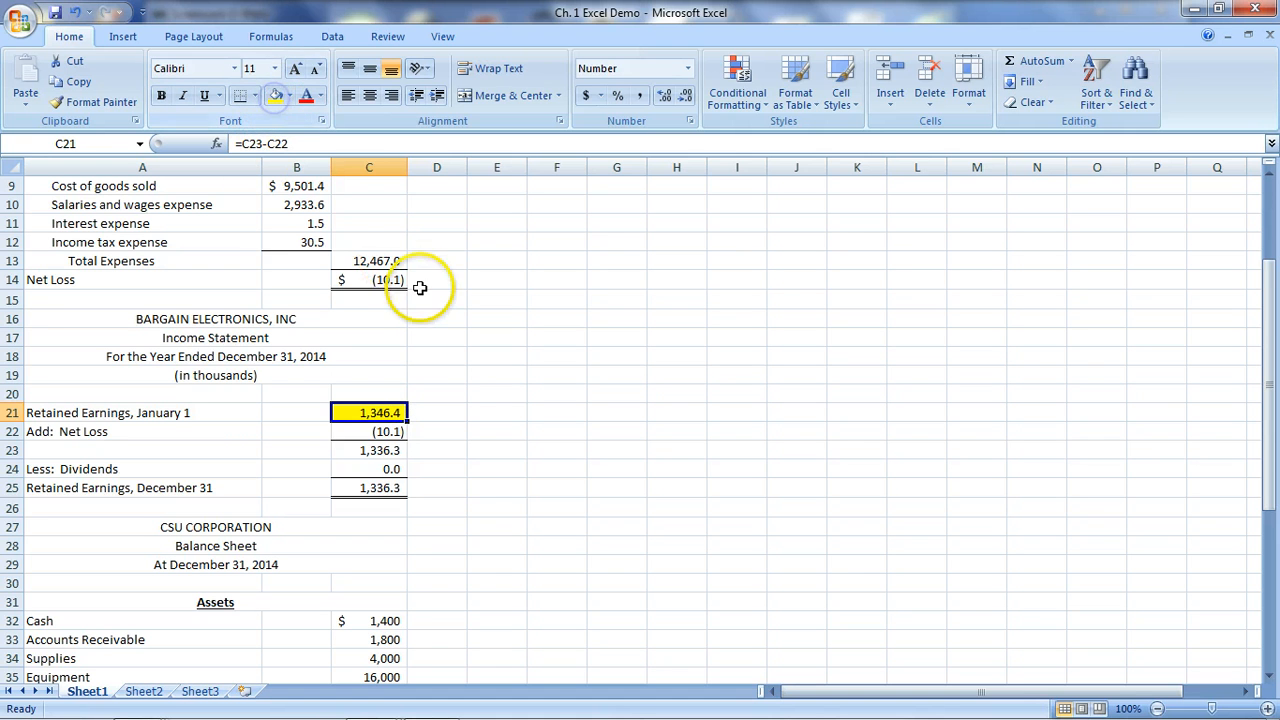
{"action": "left_click", "coordinate": [517, 489]}
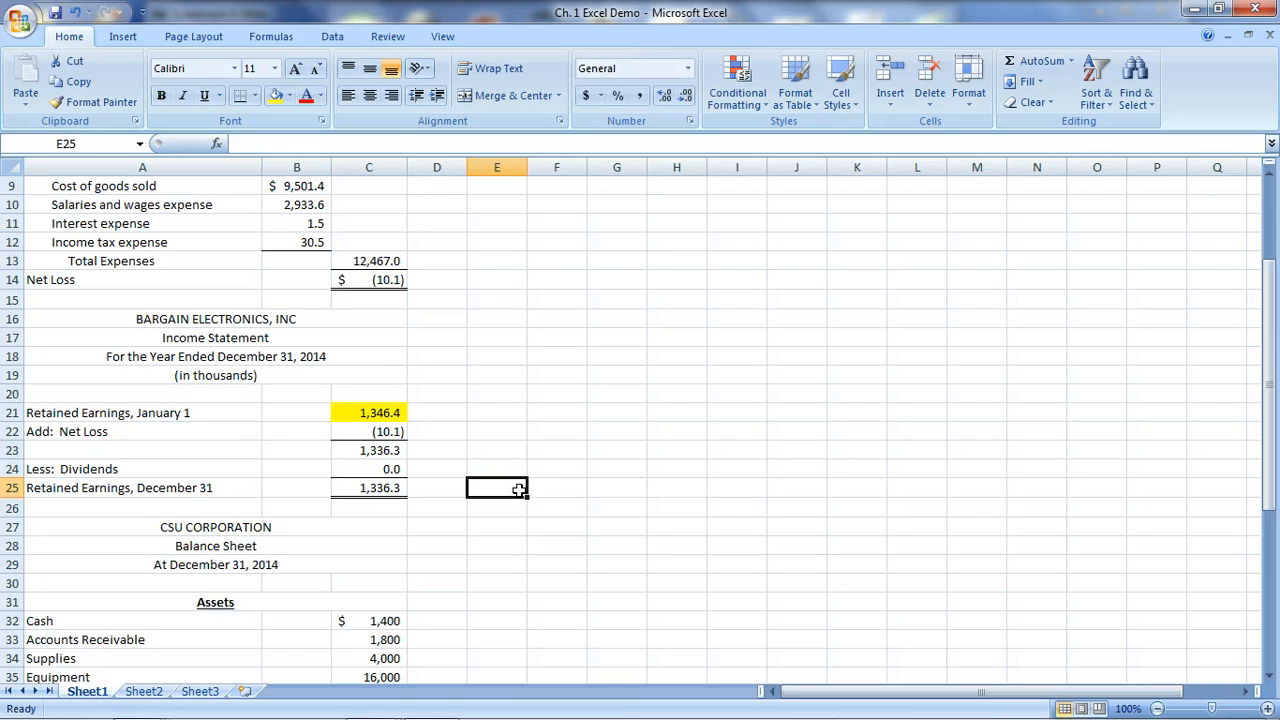
- Copy the BARGAIN ELECTRONICS, INC heading from row 16 over the CSU CORPORATION heading in row 27
{"action": "left_click", "coordinate": [353, 319]}
{"action": "right_click", "coordinate": [355, 322]}
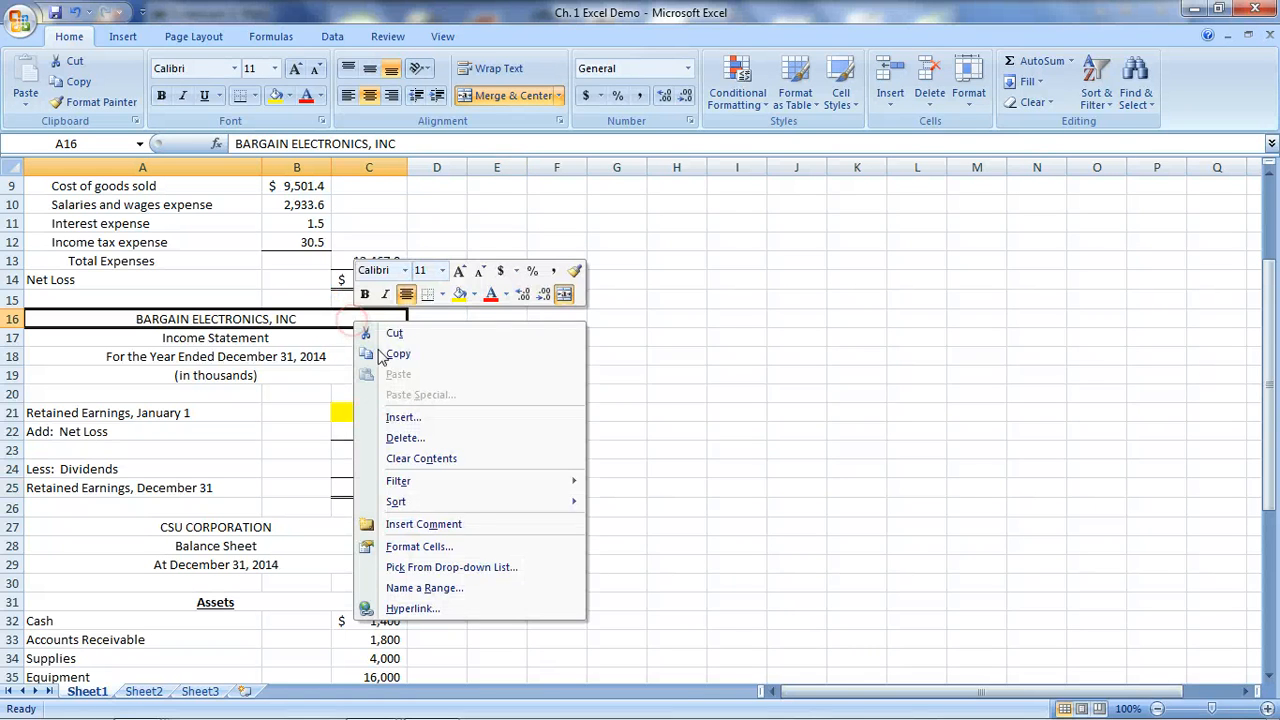
{"action": "left_click", "coordinate": [370, 350]}
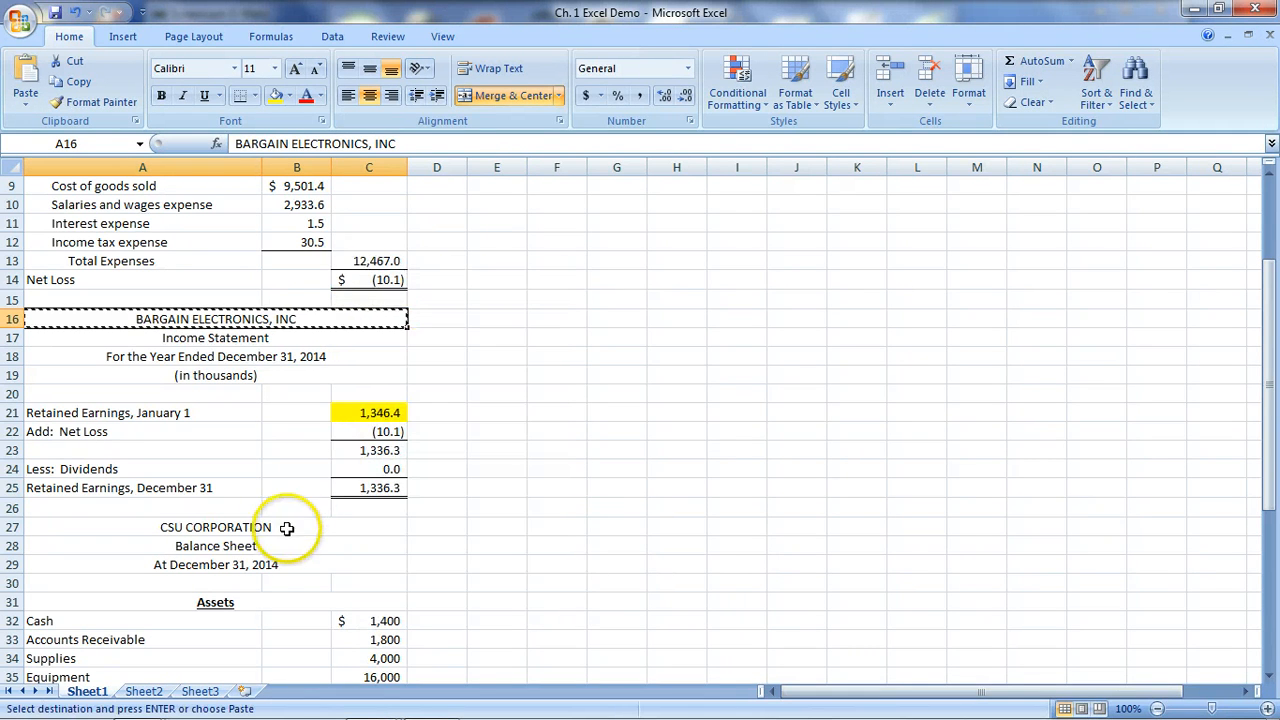
{"action": "left_click", "coordinate": [285, 527]}
{"action": "right_click", "coordinate": [287, 528]}
{"action": "left_click", "coordinate": [333, 284]}
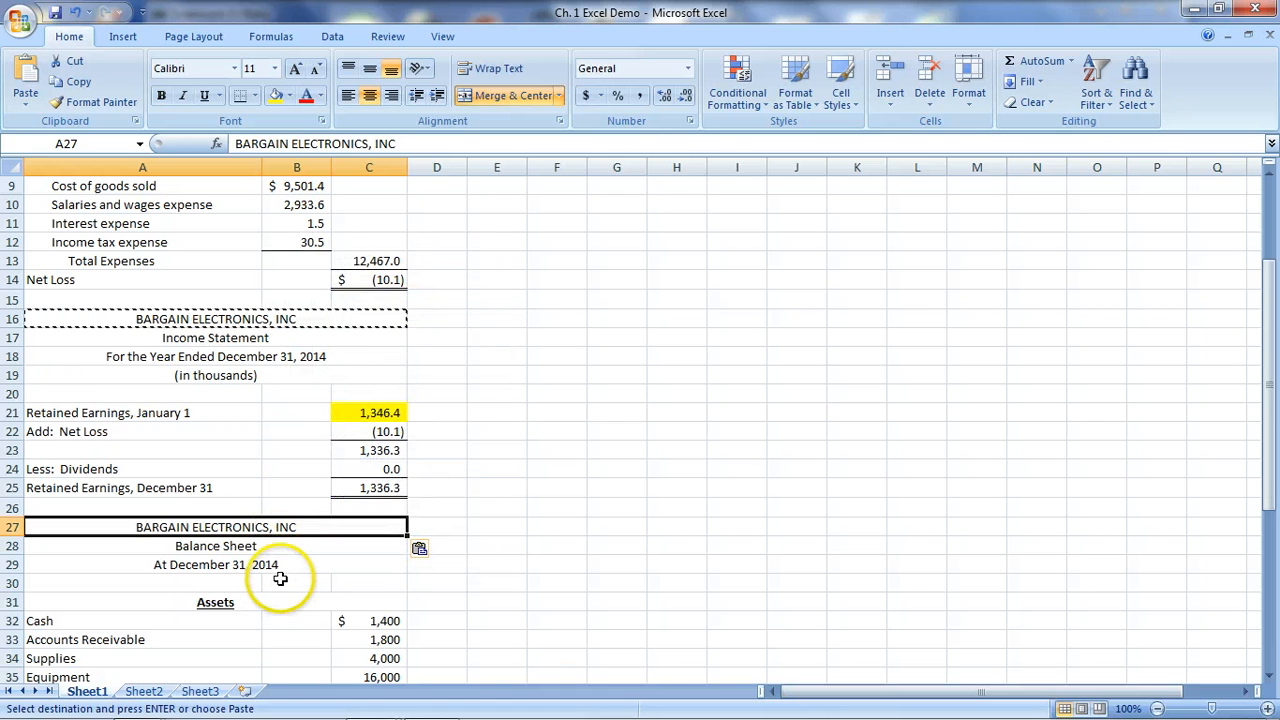
- Copy the "(in thousands)" line from row 19 to row 30 under the balance sheet date
{"action": "left_click", "coordinate": [299, 377]}
{"action": "right_click", "coordinate": [300, 378]}
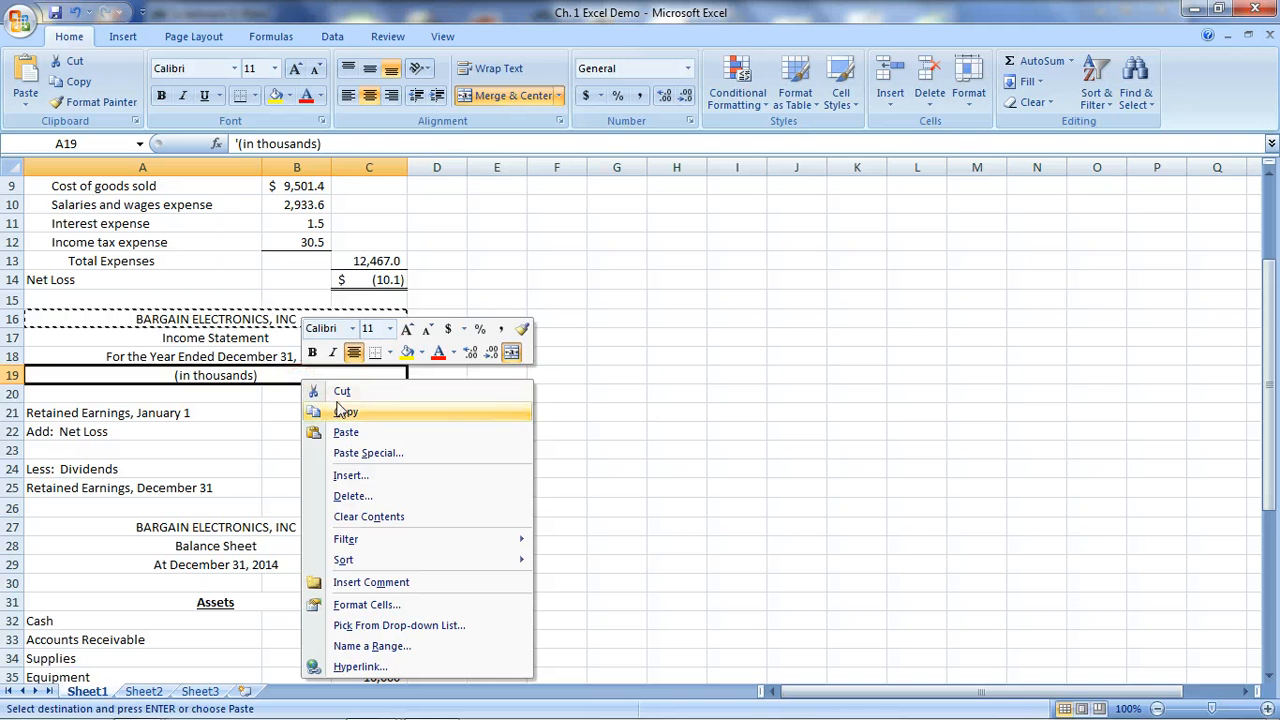
{"action": "left_click", "coordinate": [340, 410]}
{"action": "left_click", "coordinate": [213, 584]}
{"action": "right_click", "coordinate": [213, 584]}
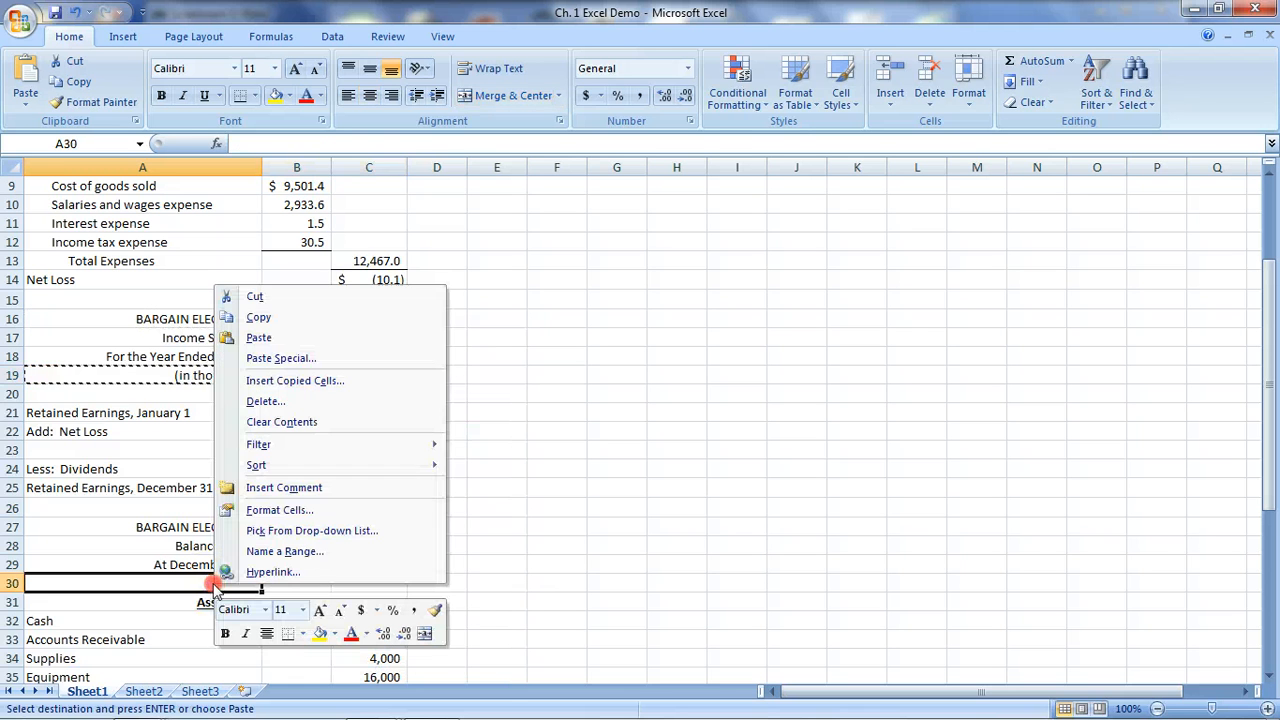
{"action": "left_click", "coordinate": [259, 337]}
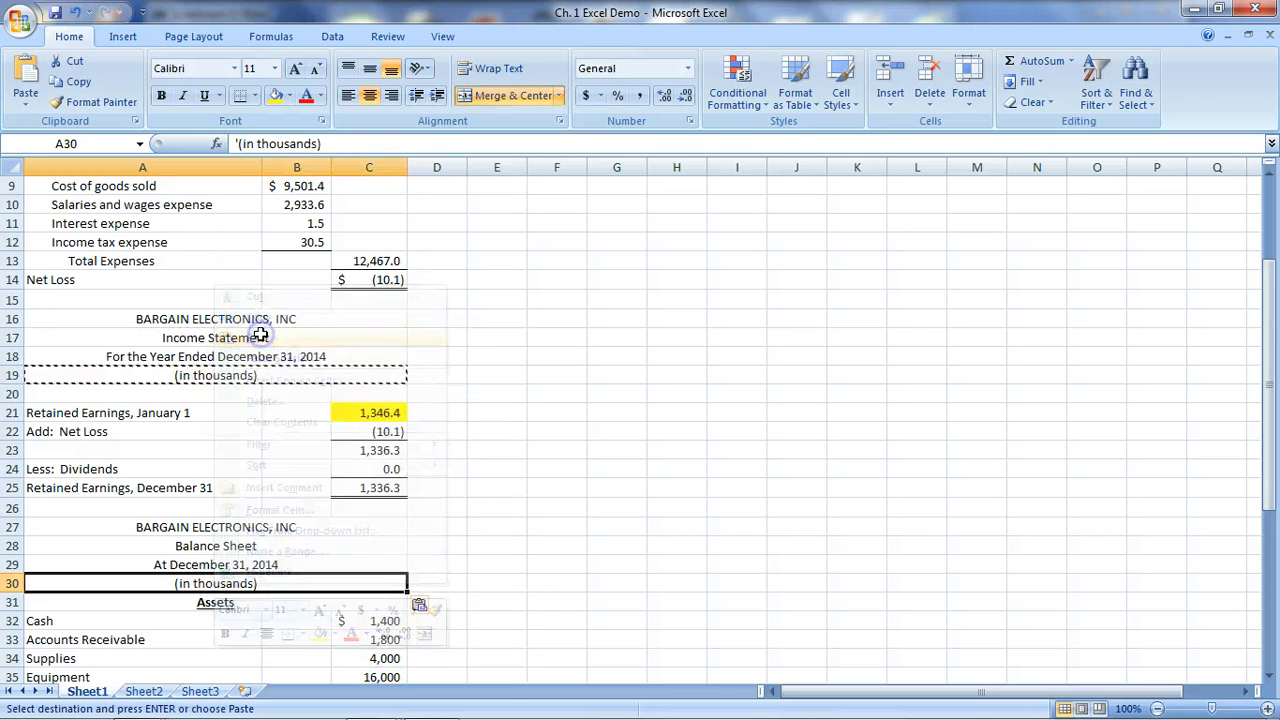
- Insert a blank row above the Assets heading in row 31
{"action": "left_click", "coordinate": [84, 619]}
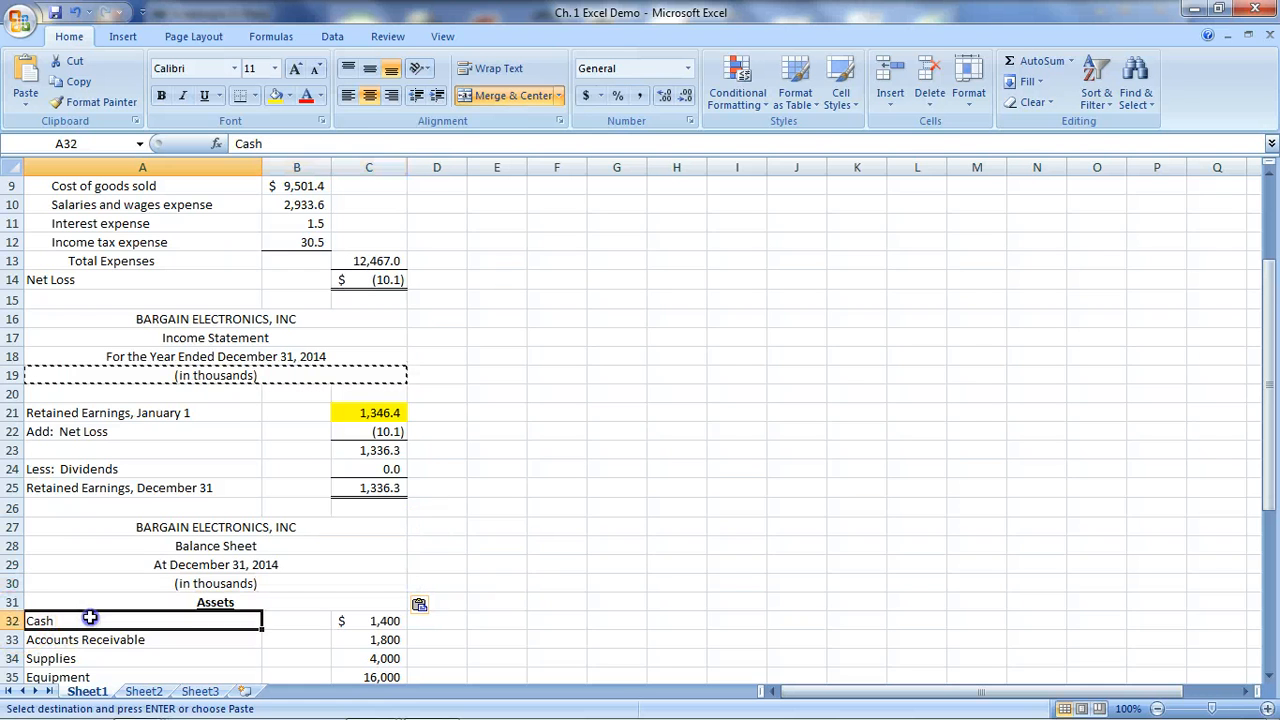
{"action": "left_click", "coordinate": [13, 601]}
{"action": "right_click", "coordinate": [13, 601]}
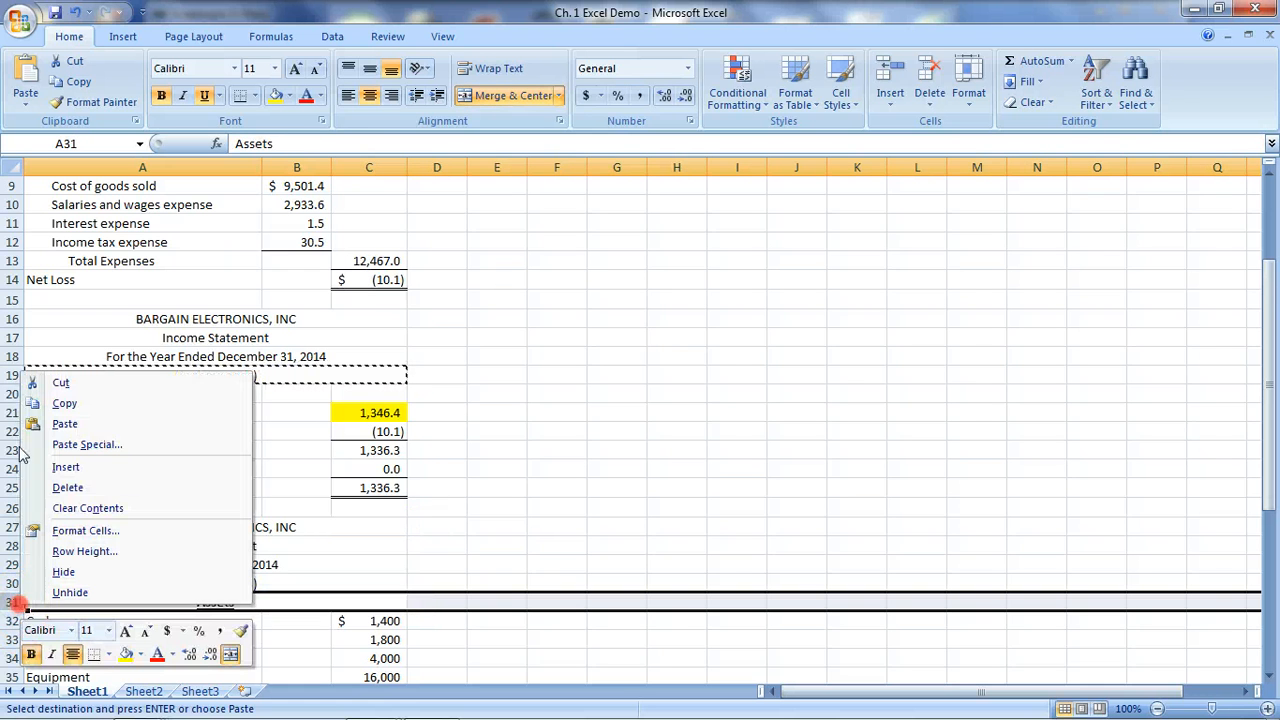
{"action": "left_click", "coordinate": [62, 470]}
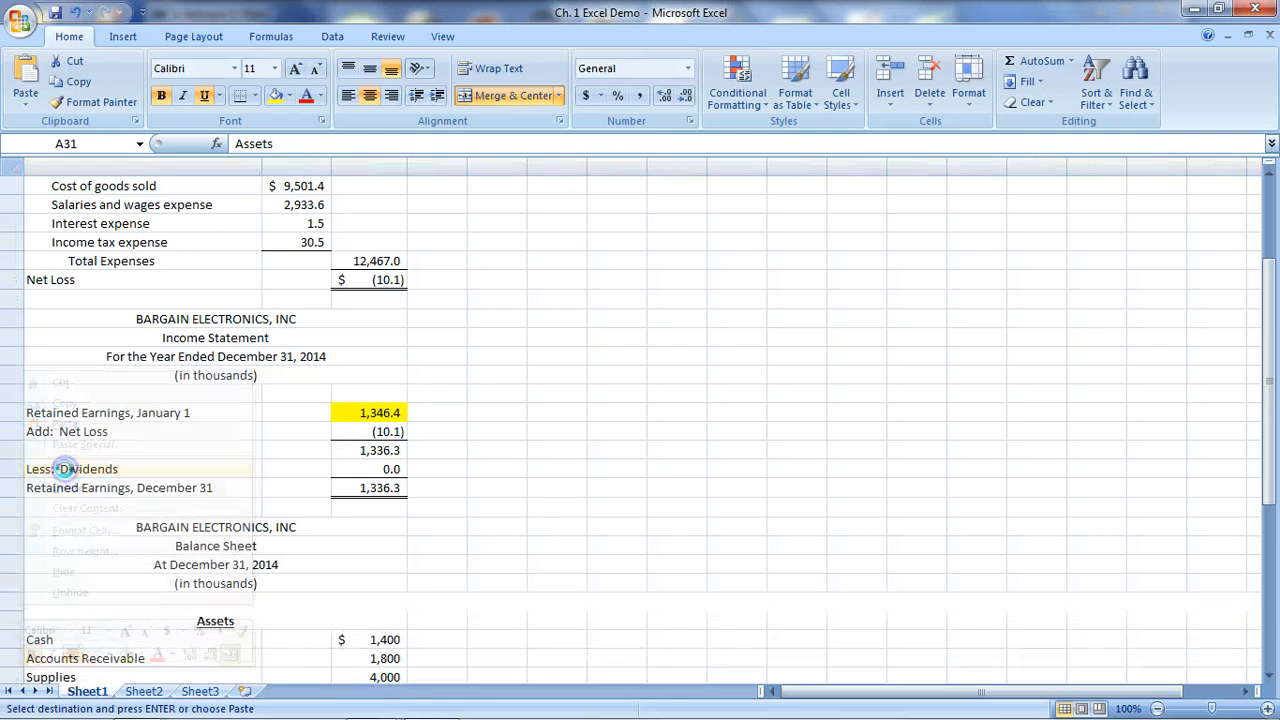
{"action": "left_click", "coordinate": [528, 560]}
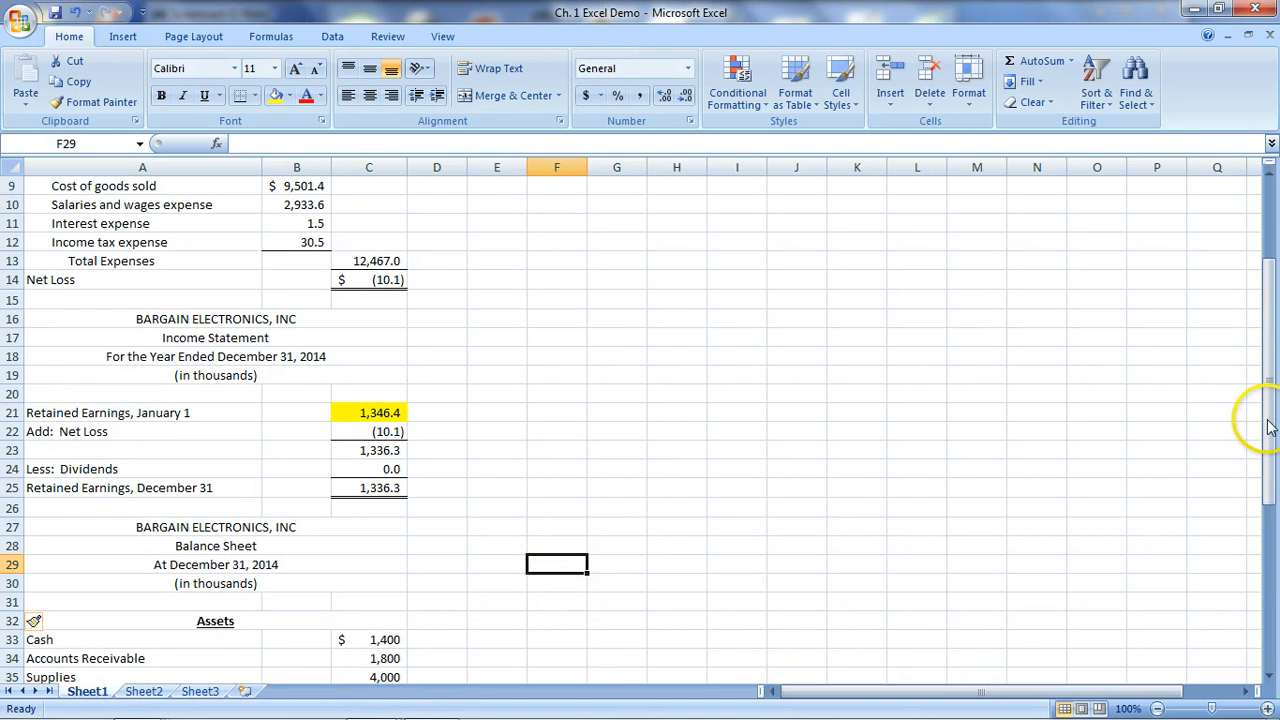
- Replace the second statement's title in A17 with "Retained Earnings Statement"
{"action": "left_click_drag", "start_coordinate": [1272, 415], "coordinate": [1272, 338]}
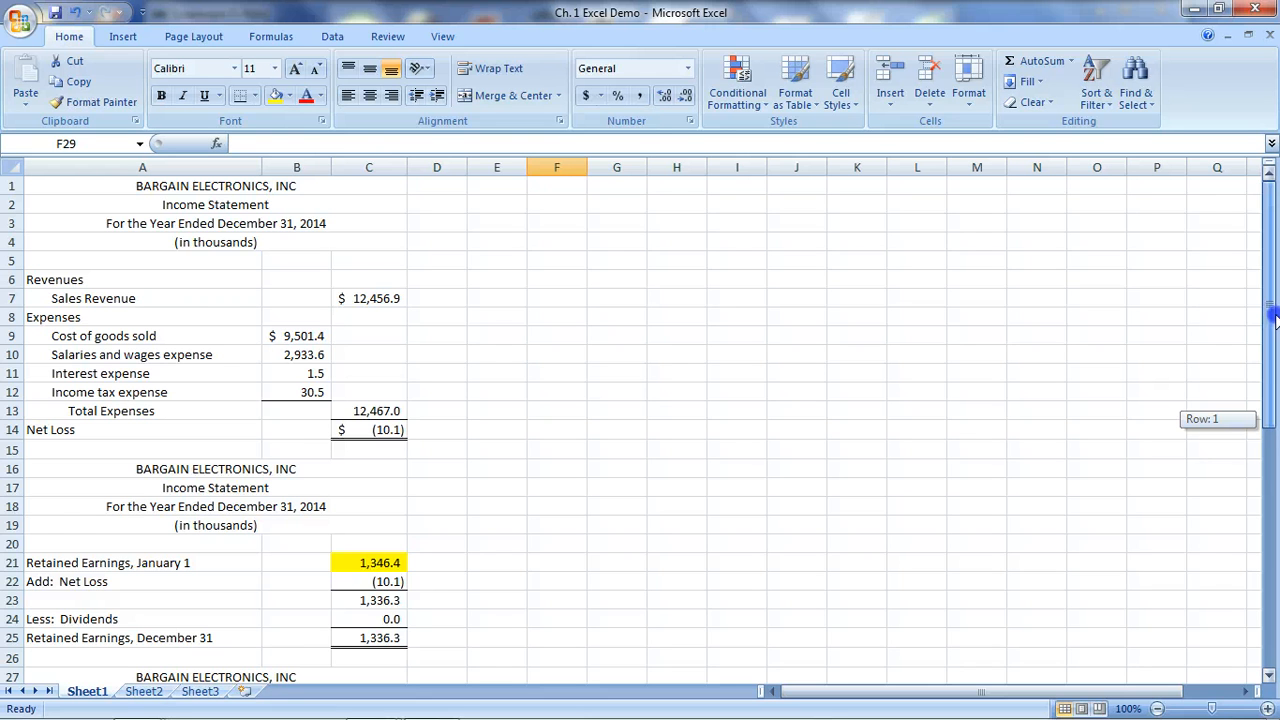
{"action": "left_click_drag", "start_coordinate": [1272, 368], "coordinate": [1272, 374]}
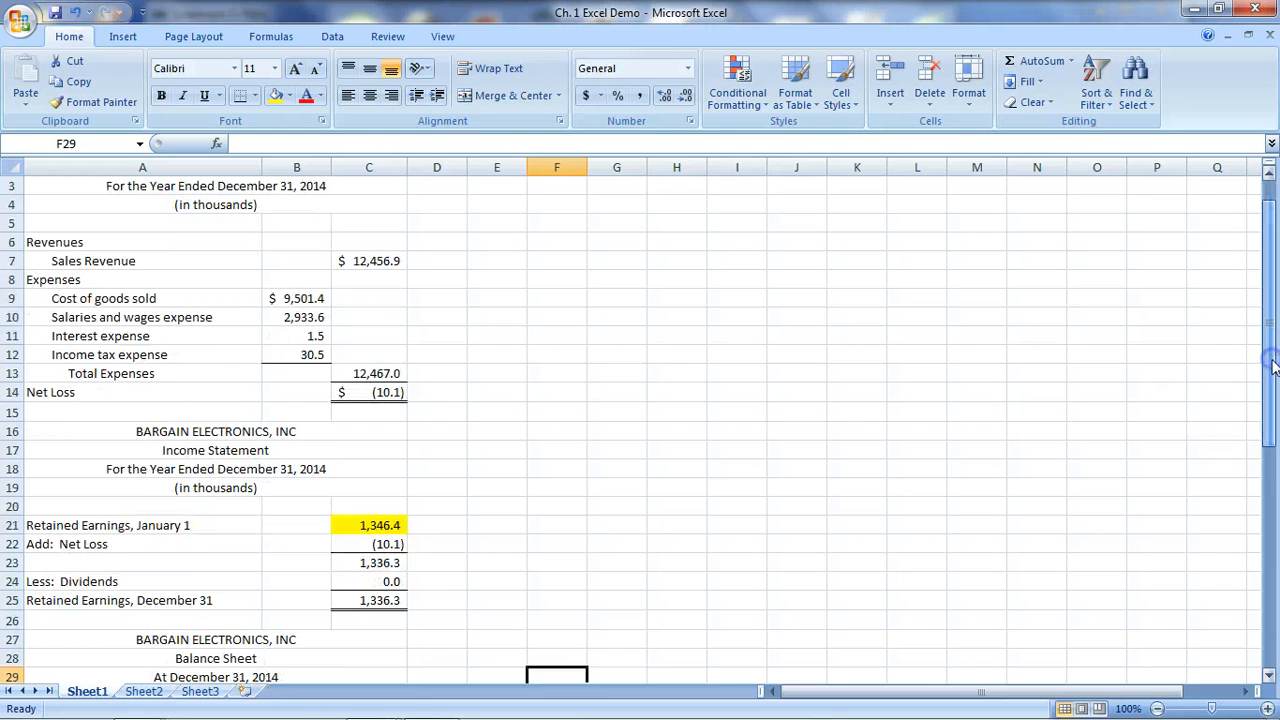
{"action": "left_click", "coordinate": [370, 446]}
{"action": "type", "text": "Re"}
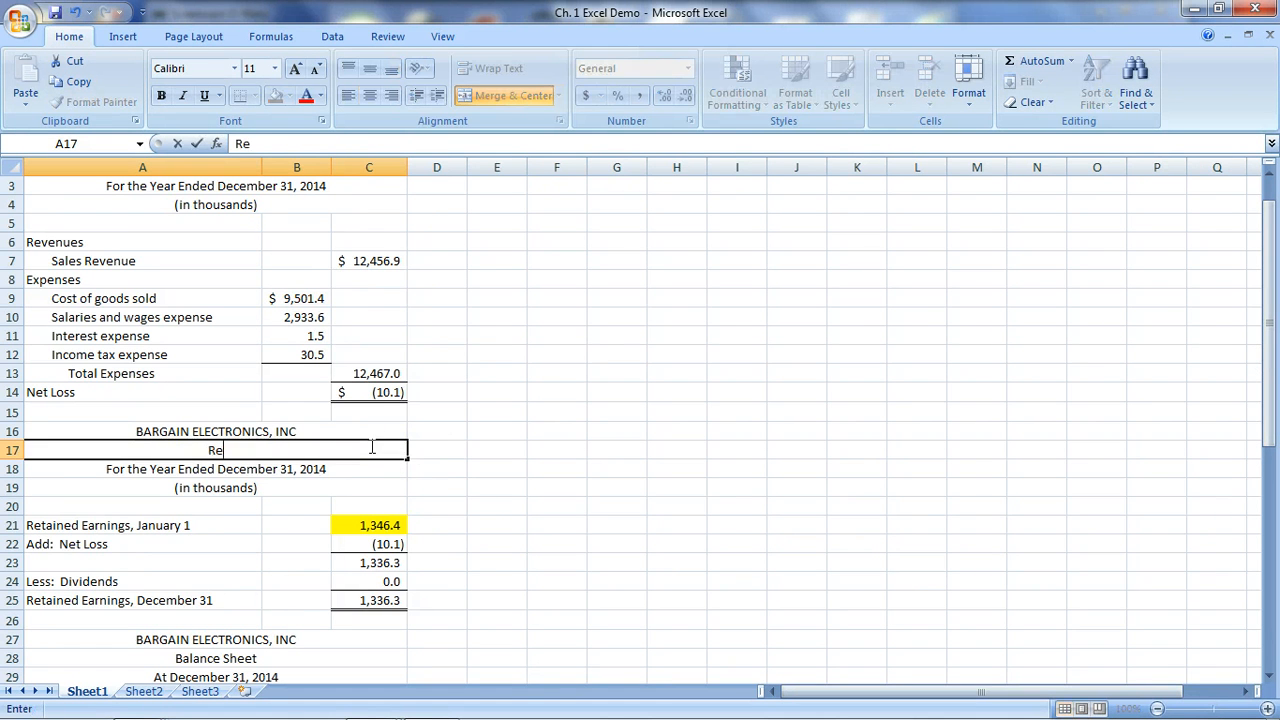
{"action": "type", "text": "tained Earnings"}
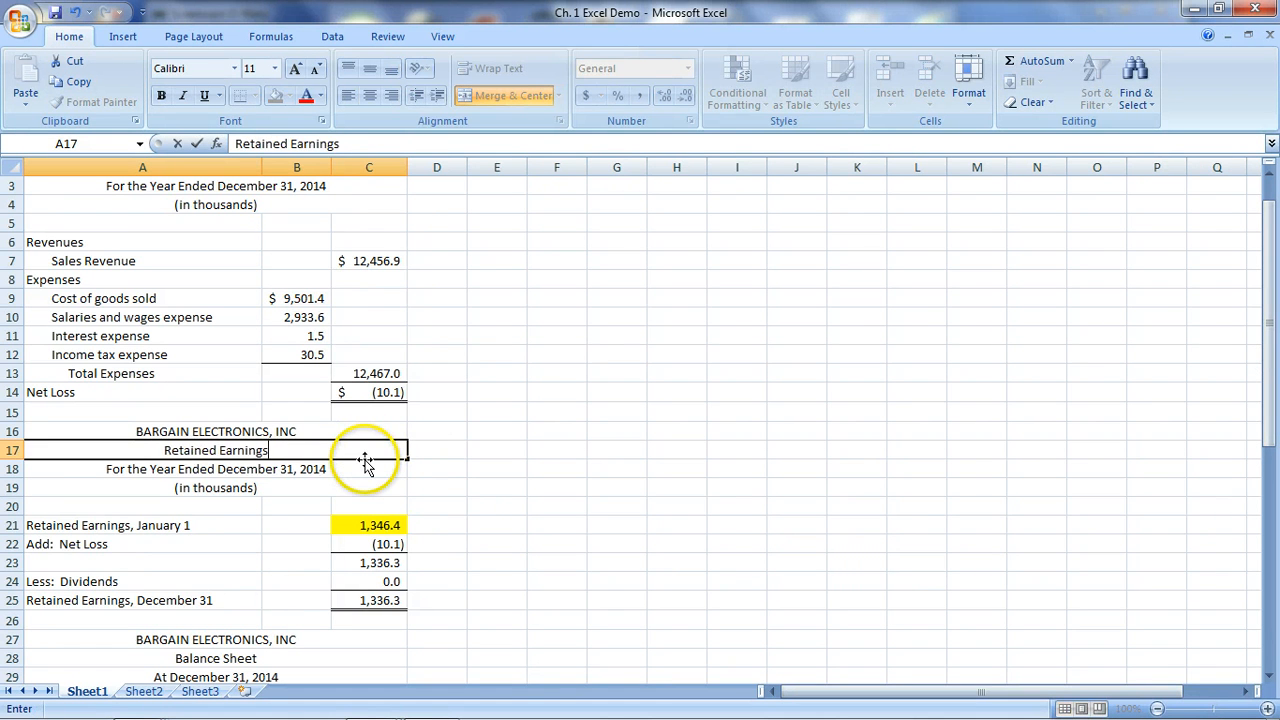
{"action": "type", "text": " Statement"}
{"action": "key", "text": "Return"}
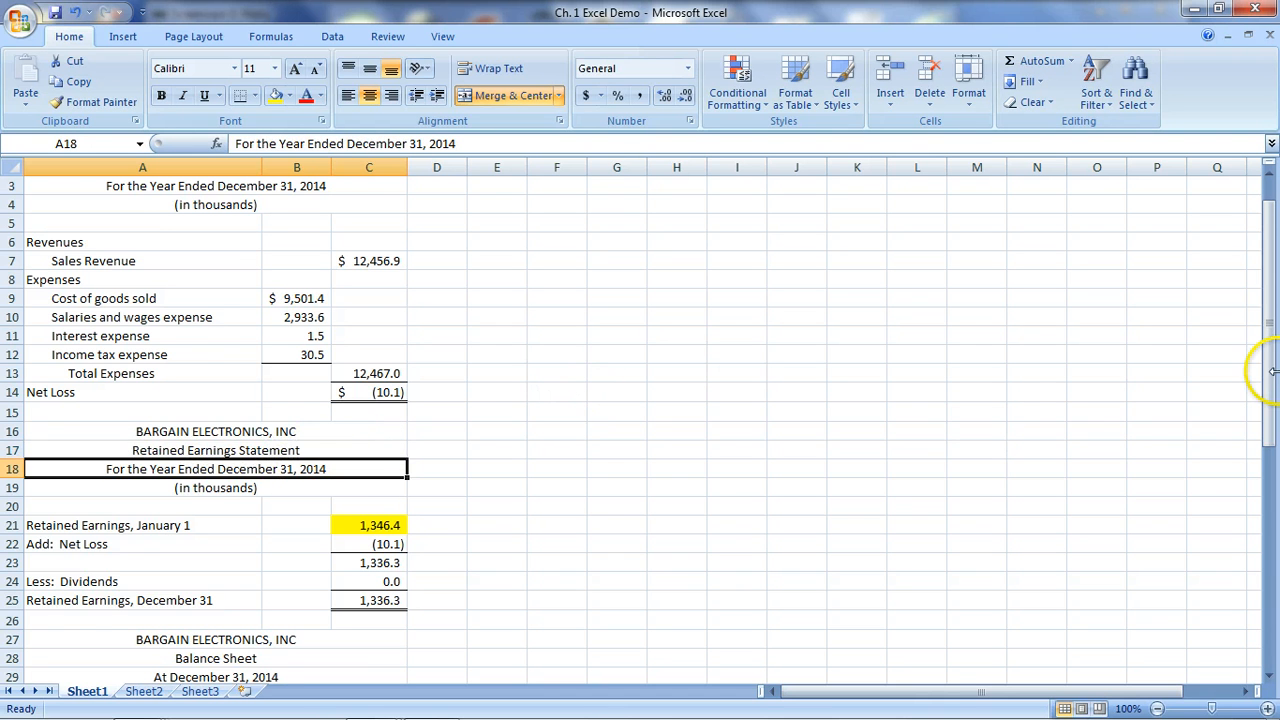
{"action": "left_click_drag", "start_coordinate": [1273, 370], "coordinate": [1272, 362]}
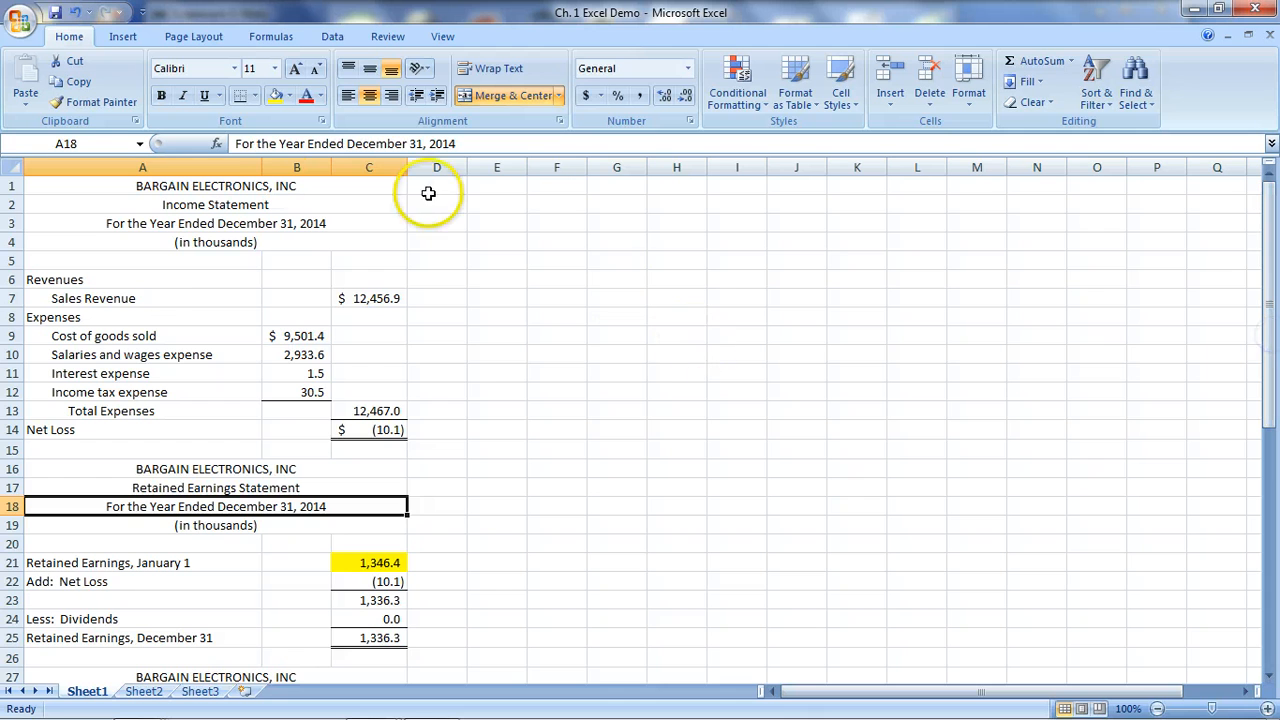
{"action": "left_click", "coordinate": [497, 358]}
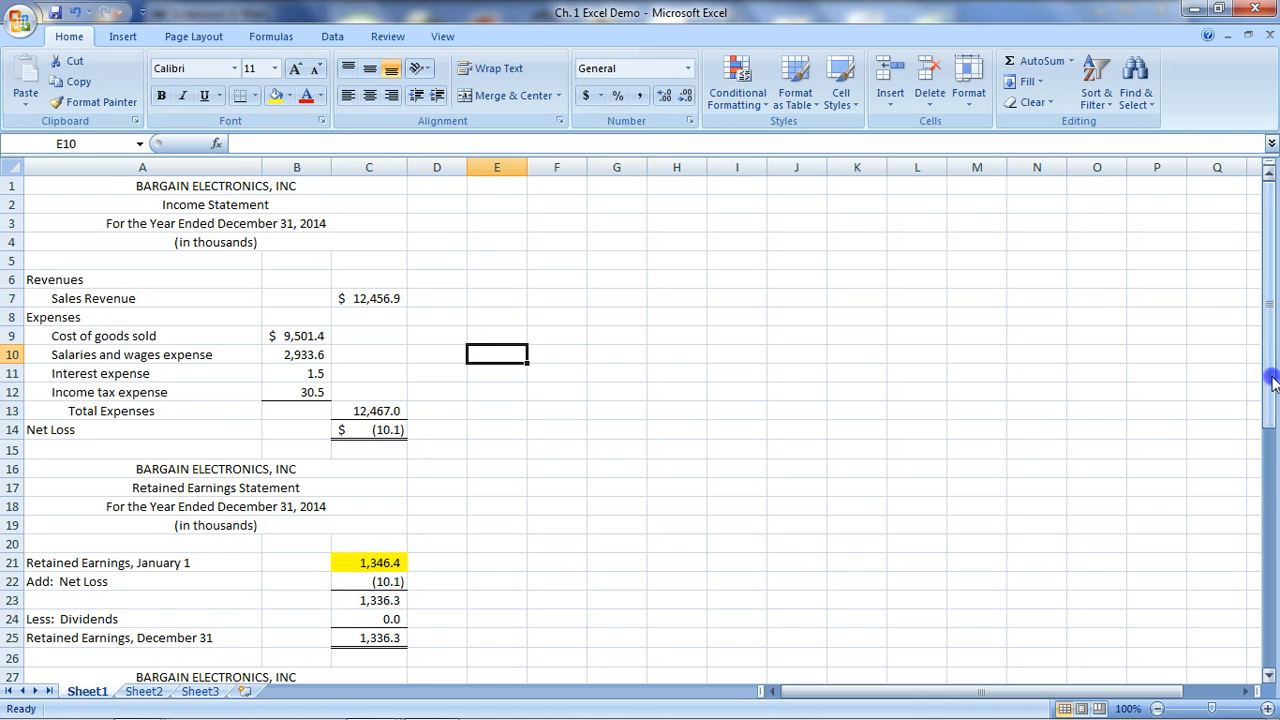
- Insert a row above Cash in row 33 and enter the heading "Current Assets" in A33
{"action": "left_click_drag", "start_coordinate": [1273, 380], "coordinate": [1263, 572]}
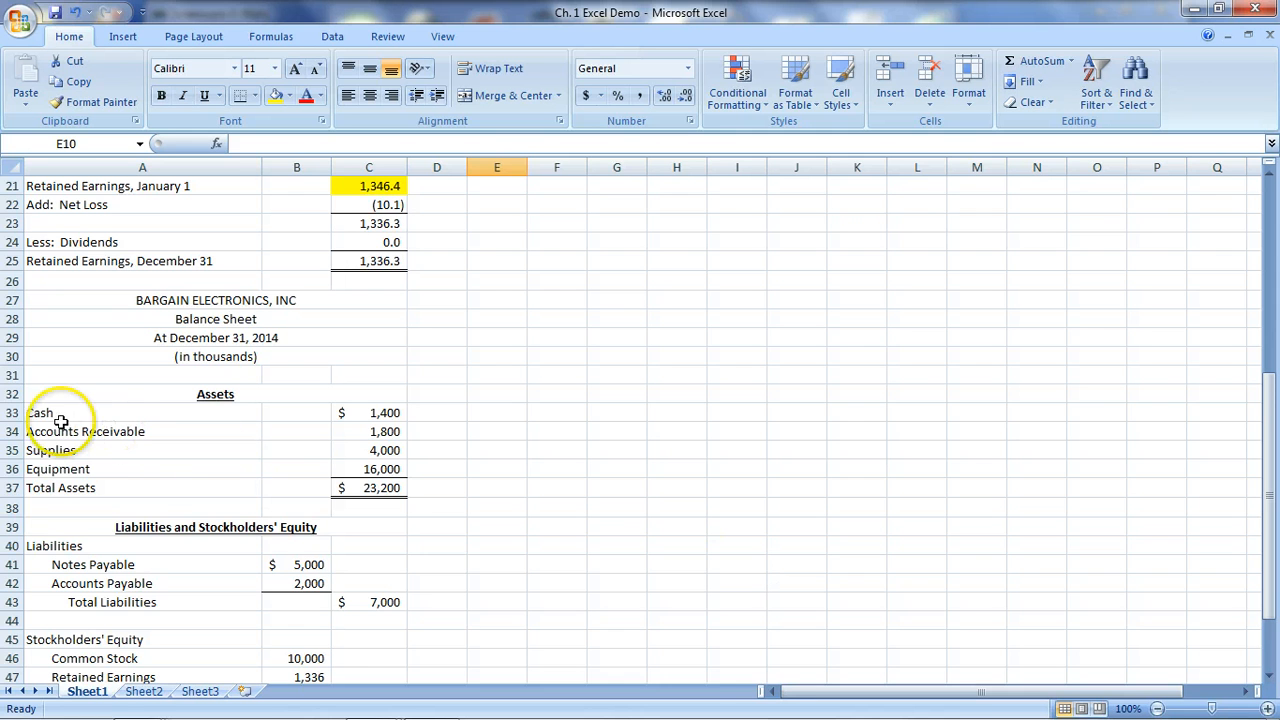
{"action": "left_click", "coordinate": [13, 412]}
{"action": "right_click", "coordinate": [13, 412]}
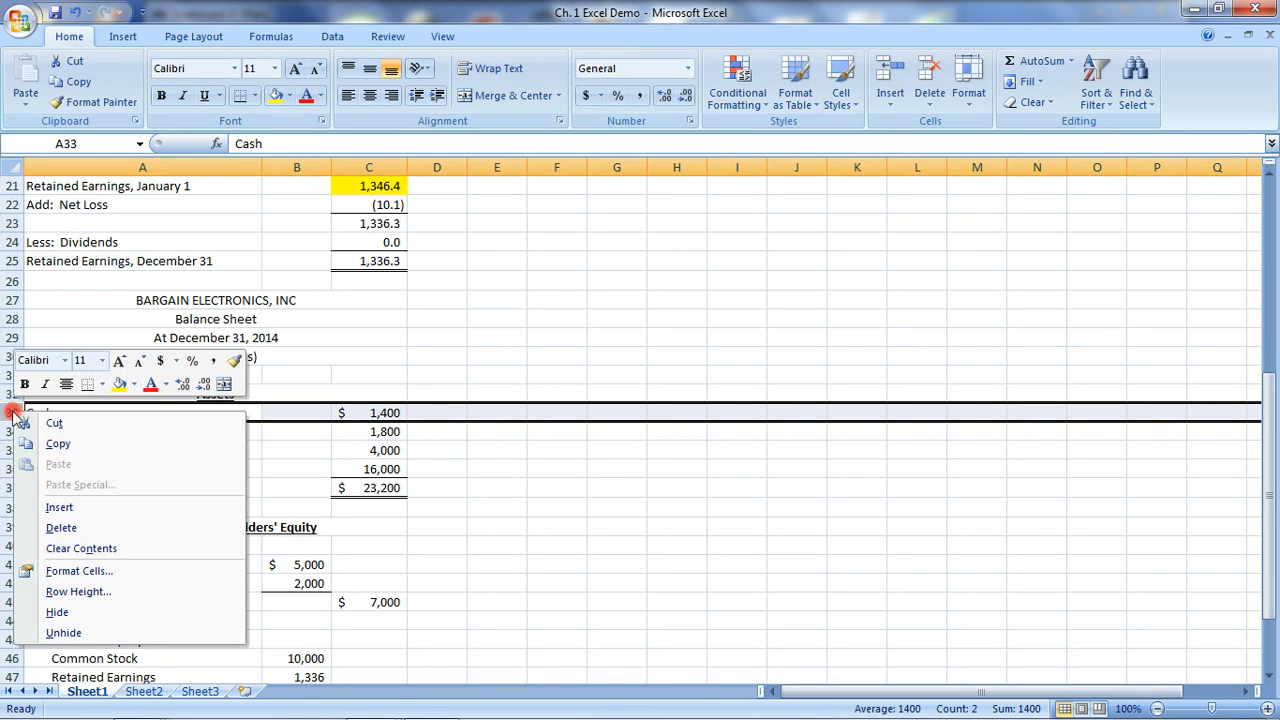
{"action": "left_click", "coordinate": [60, 507]}
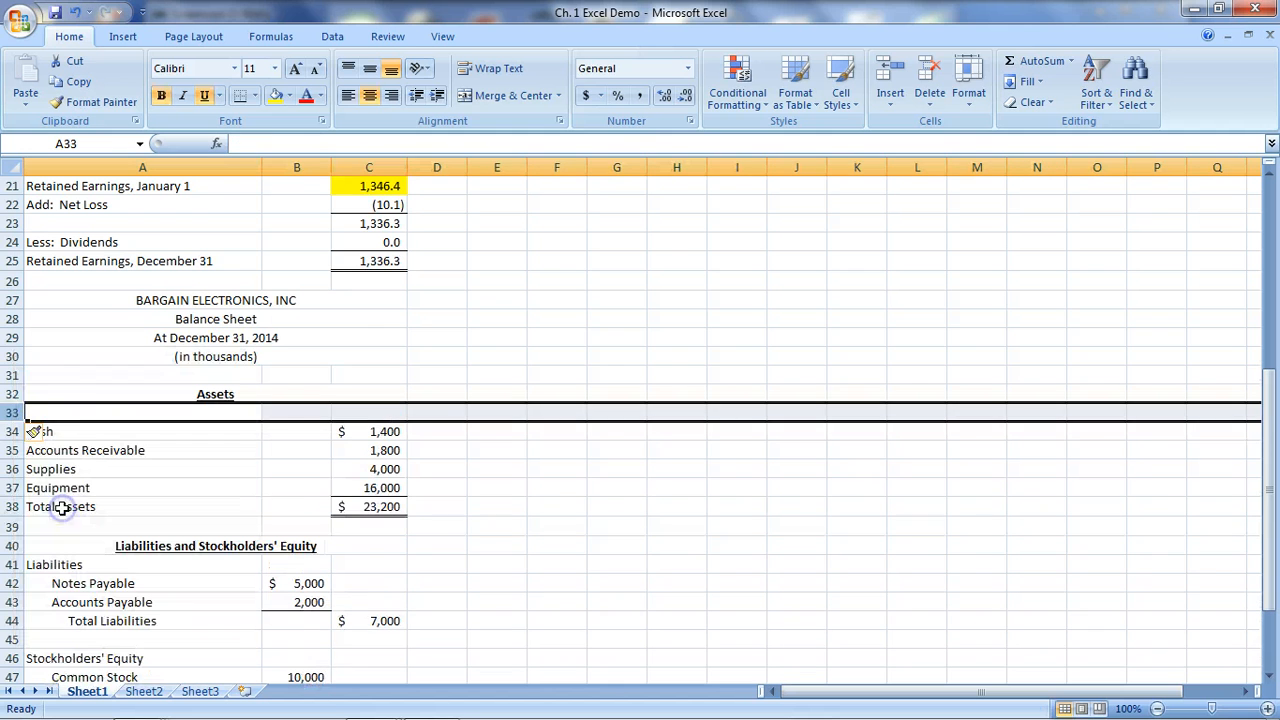
{"action": "left_click", "coordinate": [72, 413]}
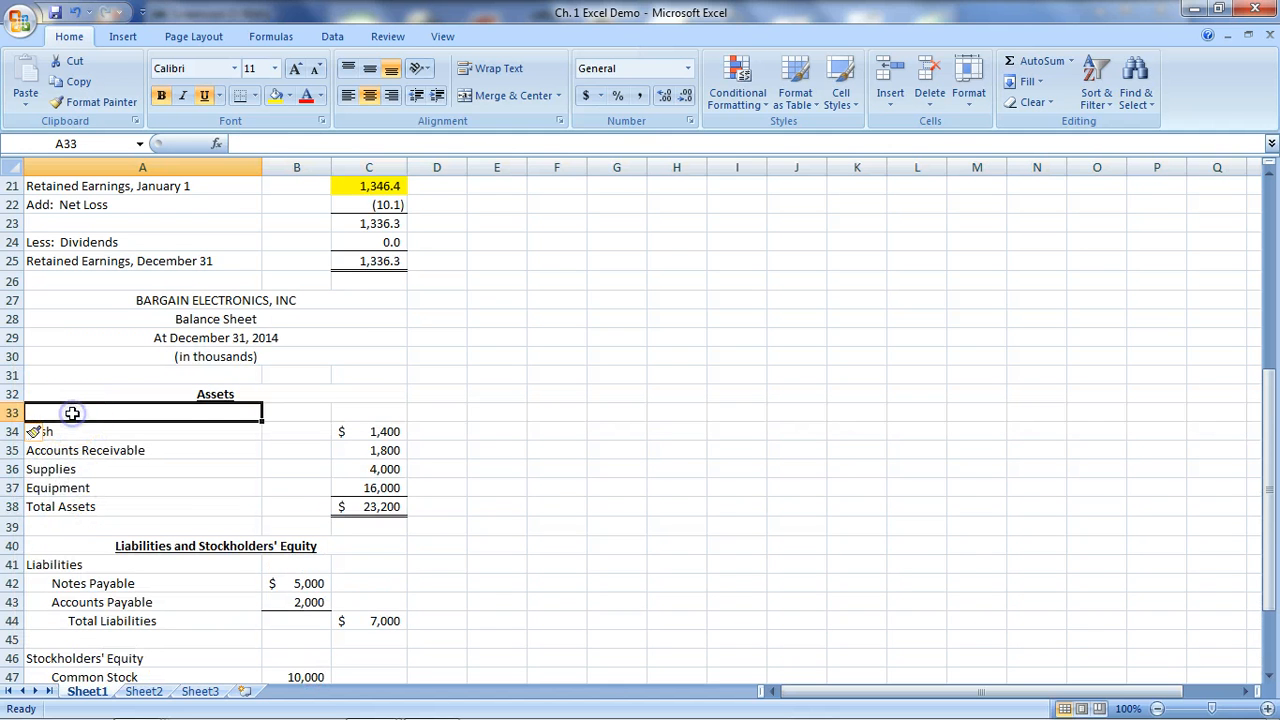
{"action": "type", "text": "Current"}
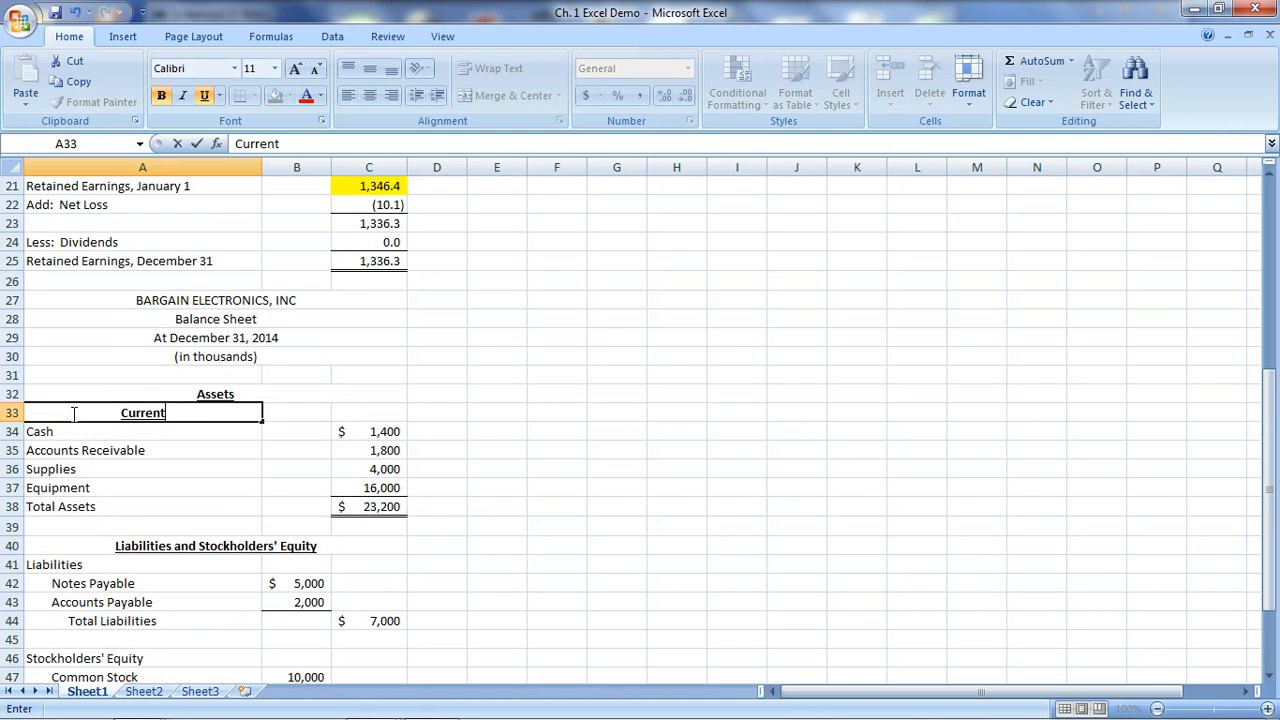
{"action": "type", "text": " Assets"}
{"action": "key", "text": "Return"}
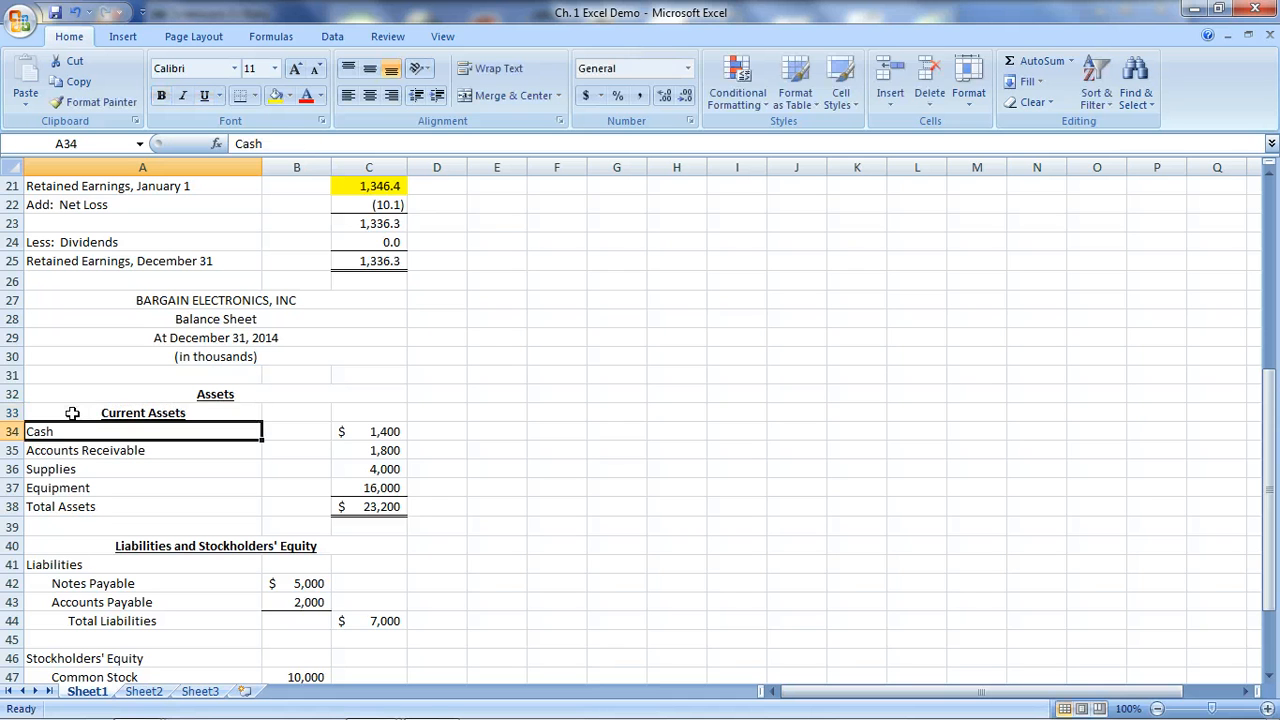
- Remove the underline and bold from the Current Assets heading in A33 and left-align it
{"action": "left_click", "coordinate": [72, 413]}
{"action": "left_click", "coordinate": [204, 95]}
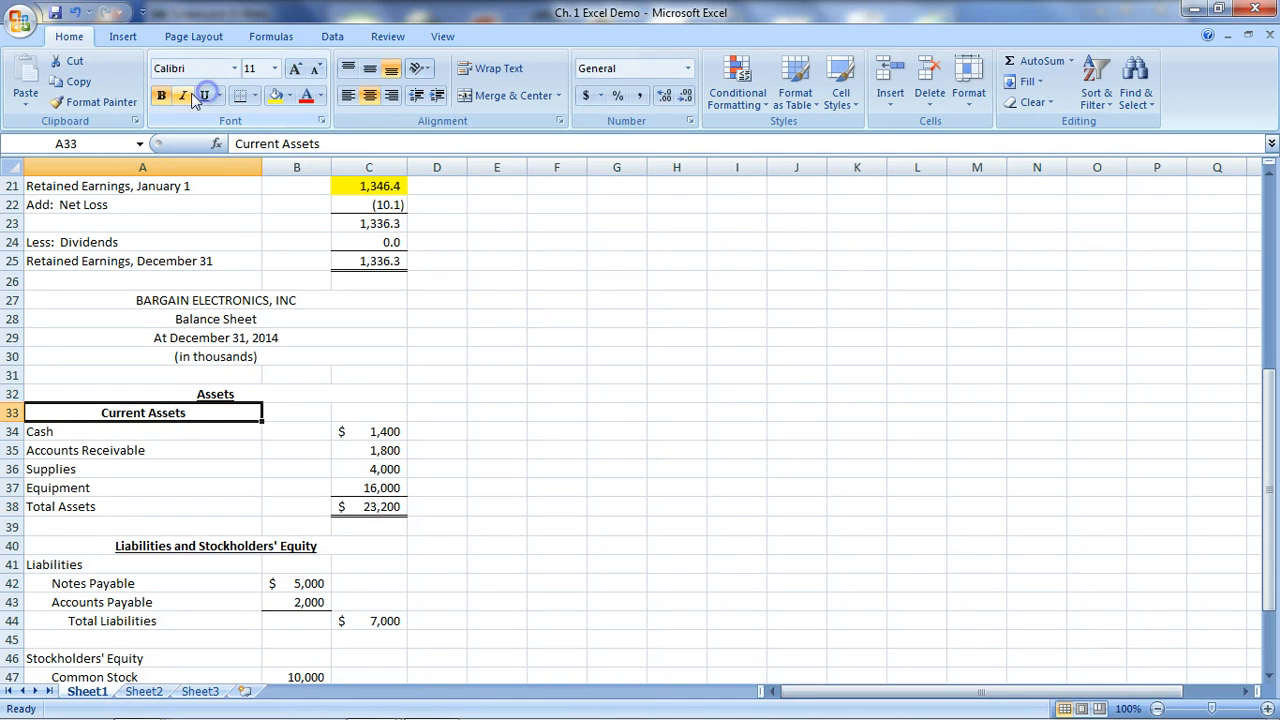
{"action": "left_click", "coordinate": [162, 96]}
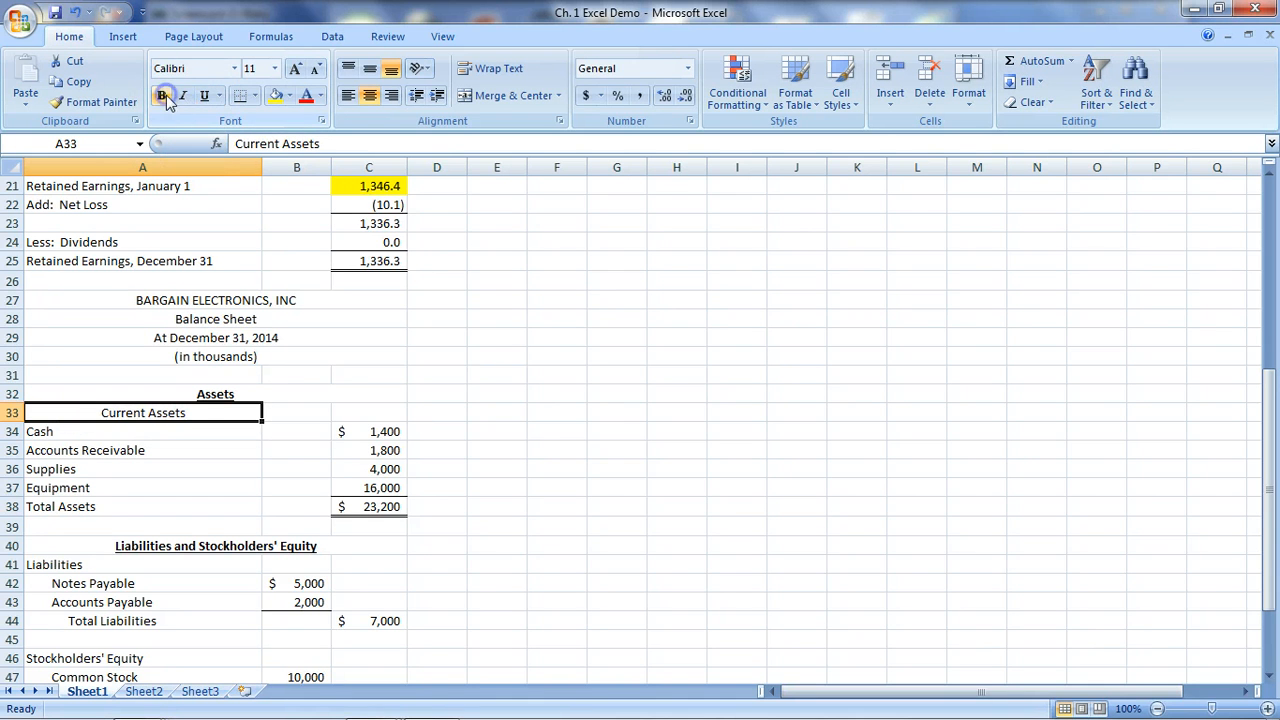
{"action": "left_click", "coordinate": [346, 98]}
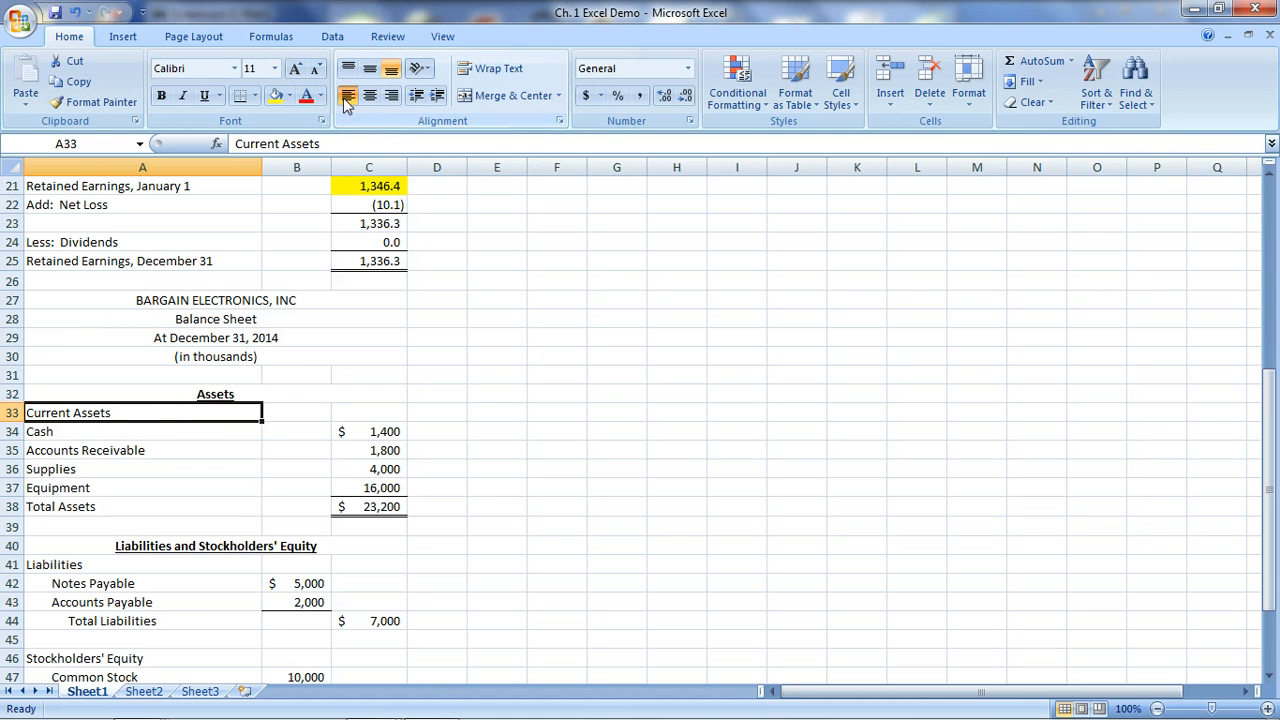
- Indent the asset labels in A34:A37, from Cash through Equipment, by three levels
{"action": "left_click_drag", "start_coordinate": [149, 425], "coordinate": [148, 485]}
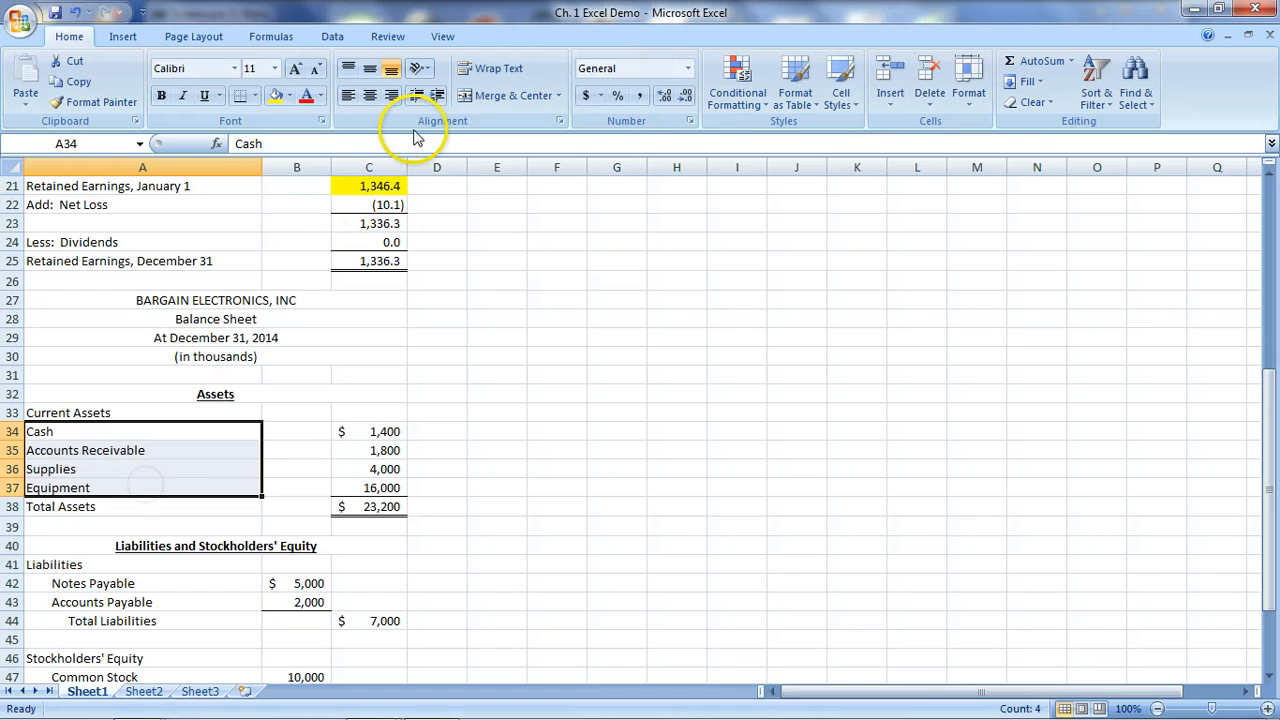
{"action": "left_click", "coordinate": [438, 96]}
{"action": "left_click", "coordinate": [438, 96]}
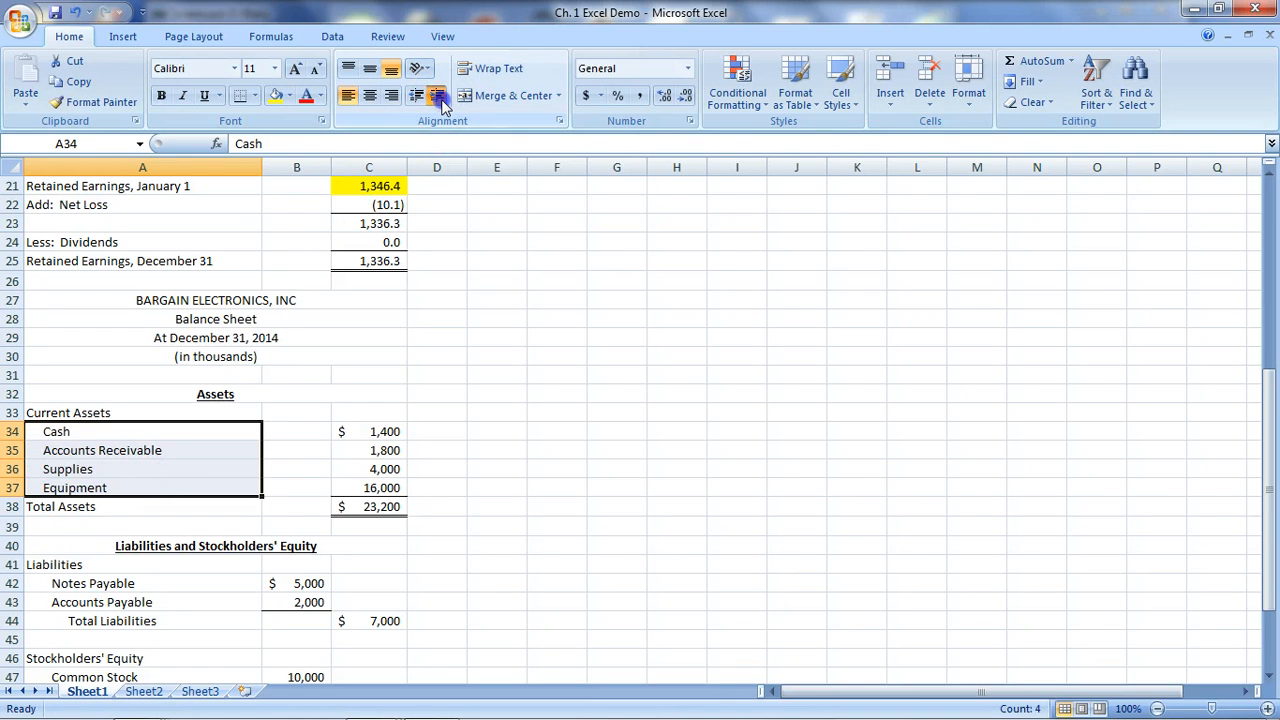
{"action": "left_click", "coordinate": [438, 96]}
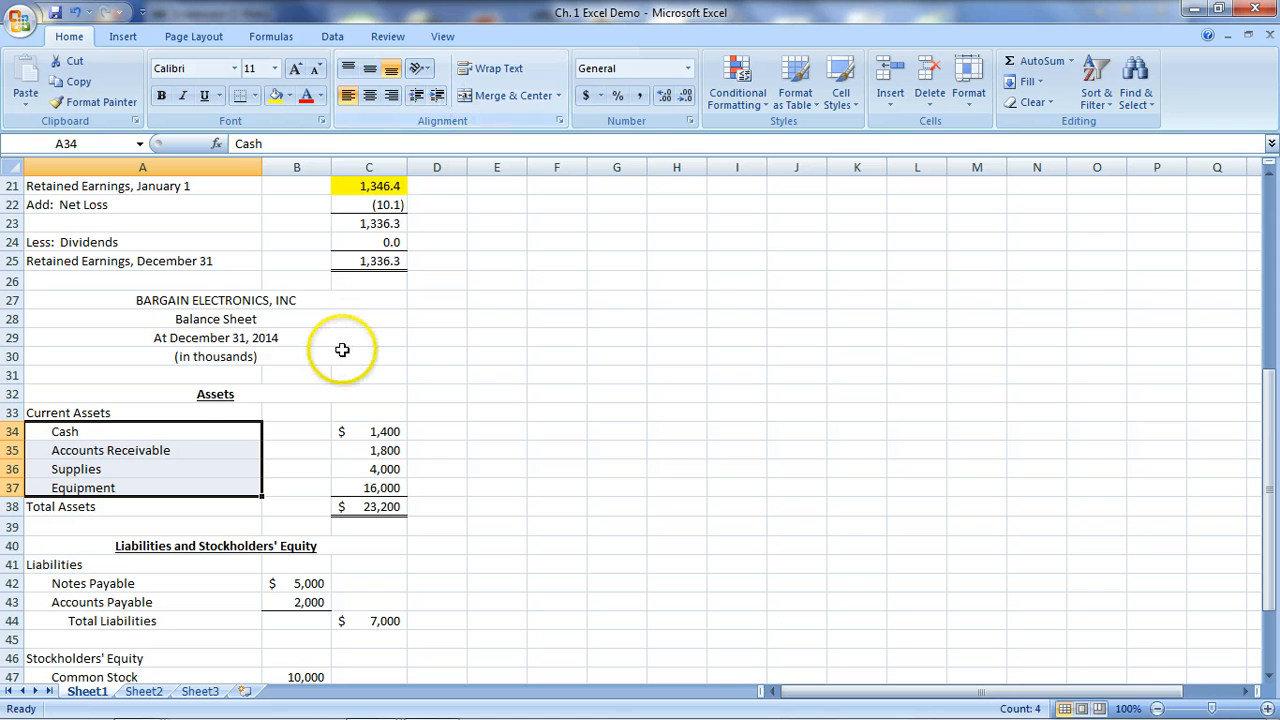
- Replace the Cash amount in C34 with 141.1
{"action": "left_click", "coordinate": [388, 430]}
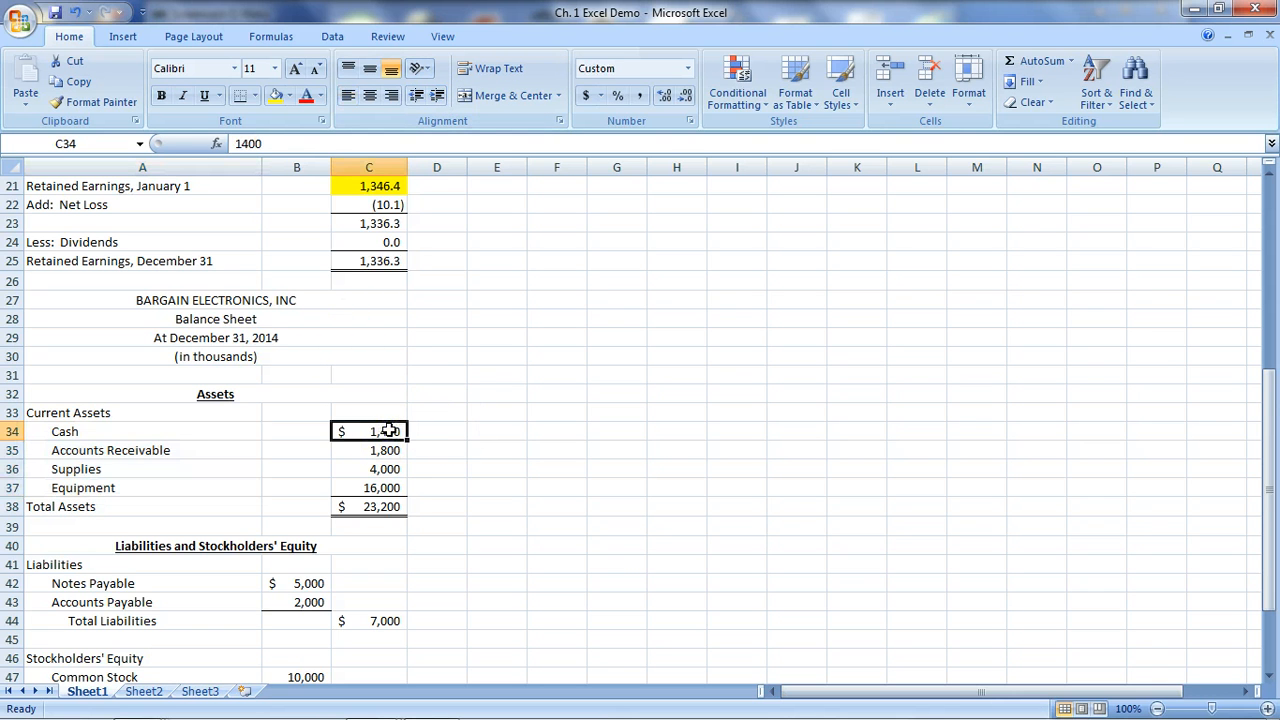
{"action": "type", "text": "1.1"}
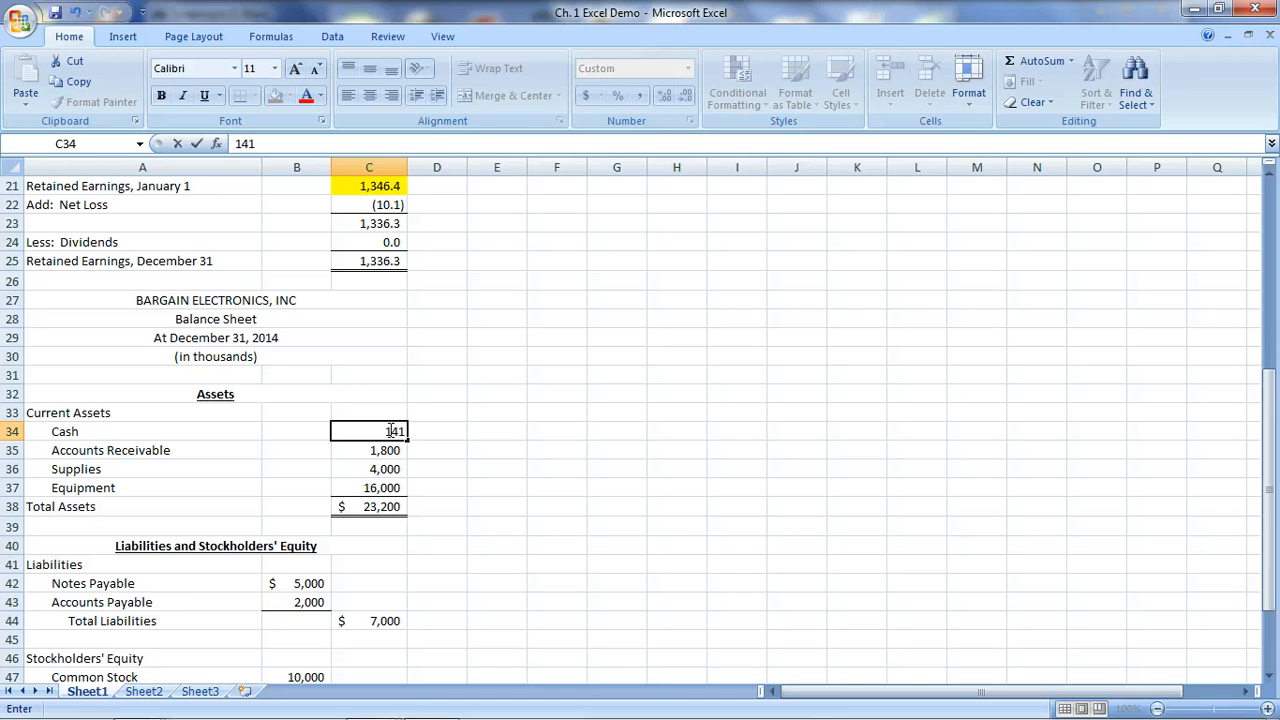
{"action": "left_click", "coordinate": [530, 524]}
- Format B34:C38 as Number with 1 decimal place, a thousands separator and black parentheses for negative numbers
{"action": "left_click_drag", "start_coordinate": [295, 434], "coordinate": [380, 511]}
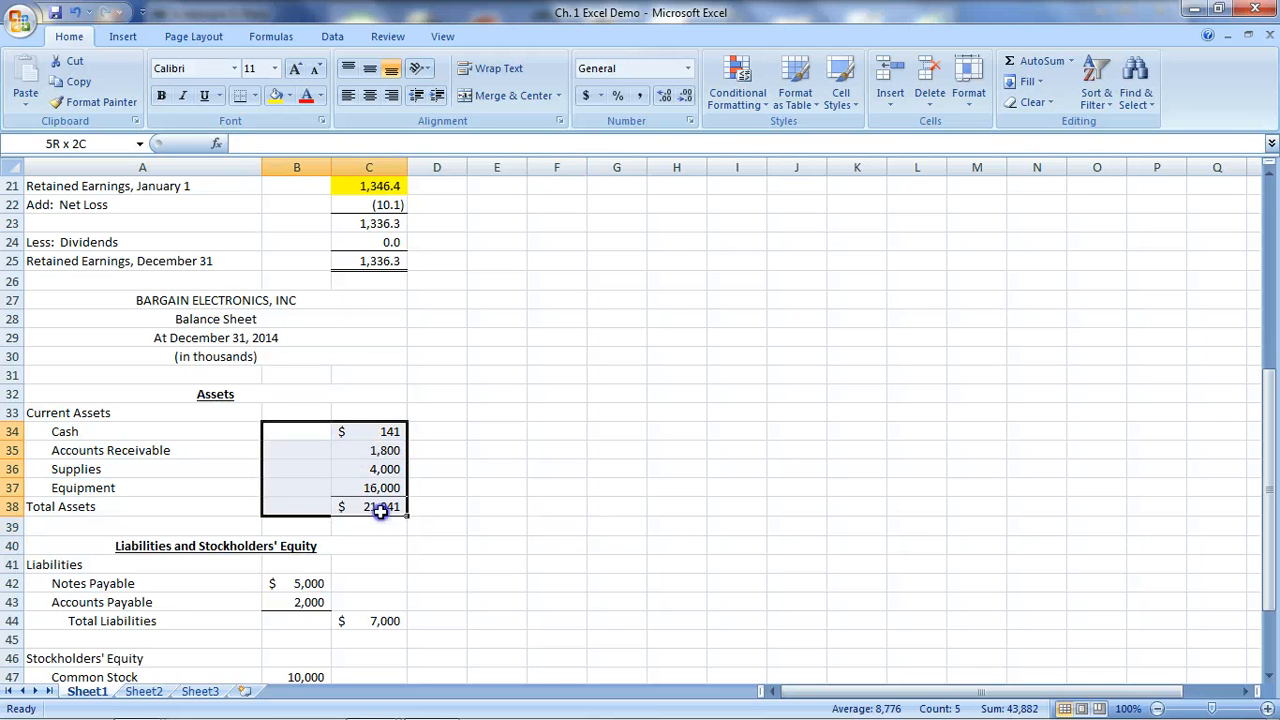
{"action": "left_click", "coordinate": [689, 121]}
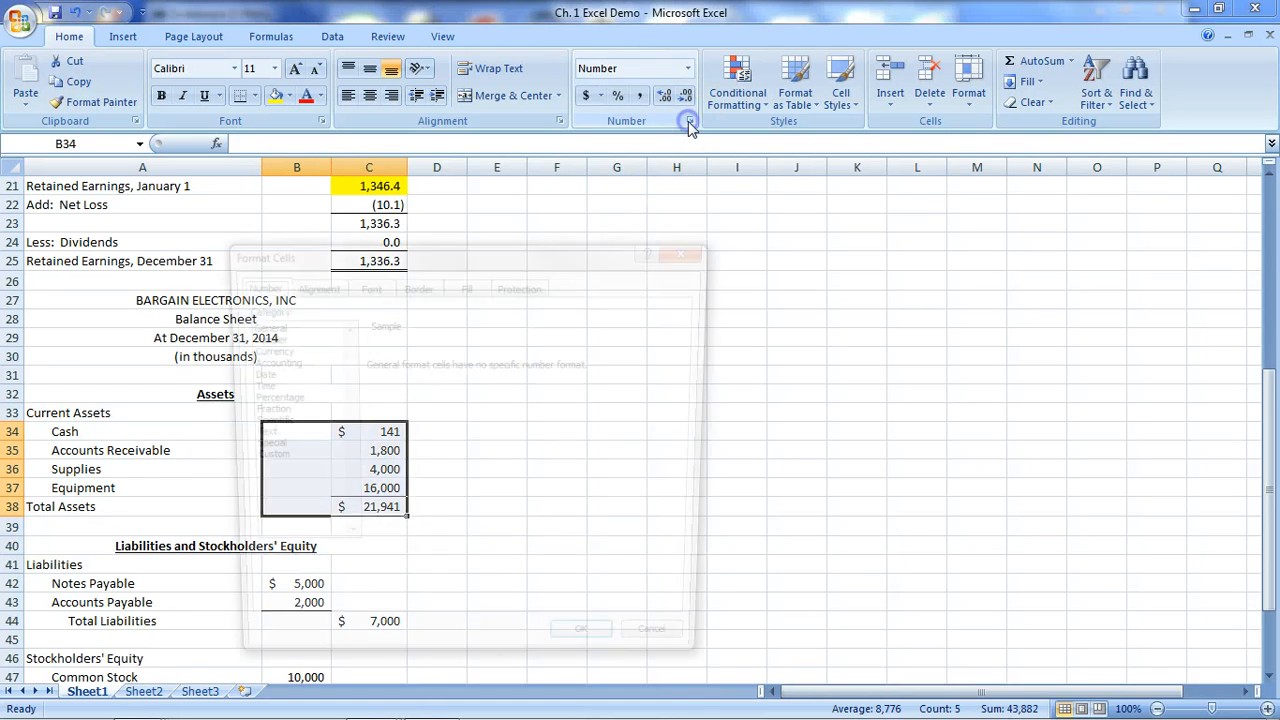
{"action": "left_click", "coordinate": [257, 337]}
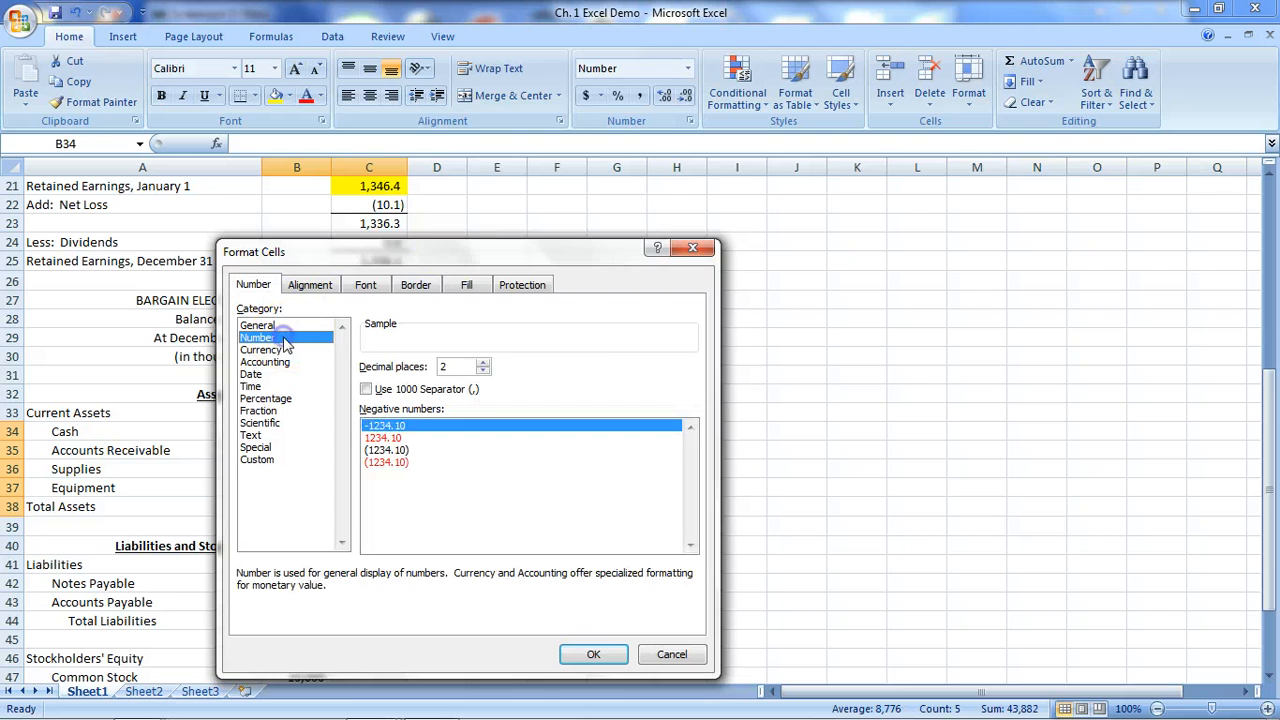
{"action": "left_click", "coordinate": [480, 371]}
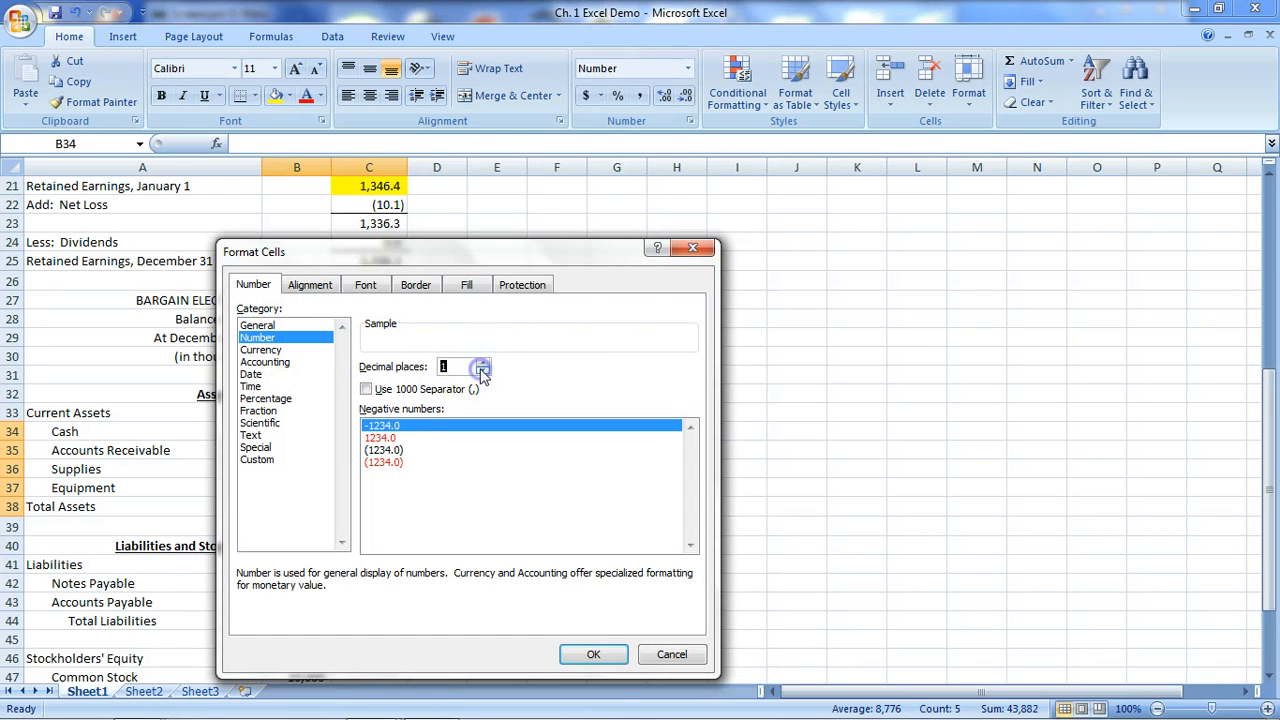
{"action": "left_click", "coordinate": [366, 389]}
{"action": "left_click", "coordinate": [383, 450]}
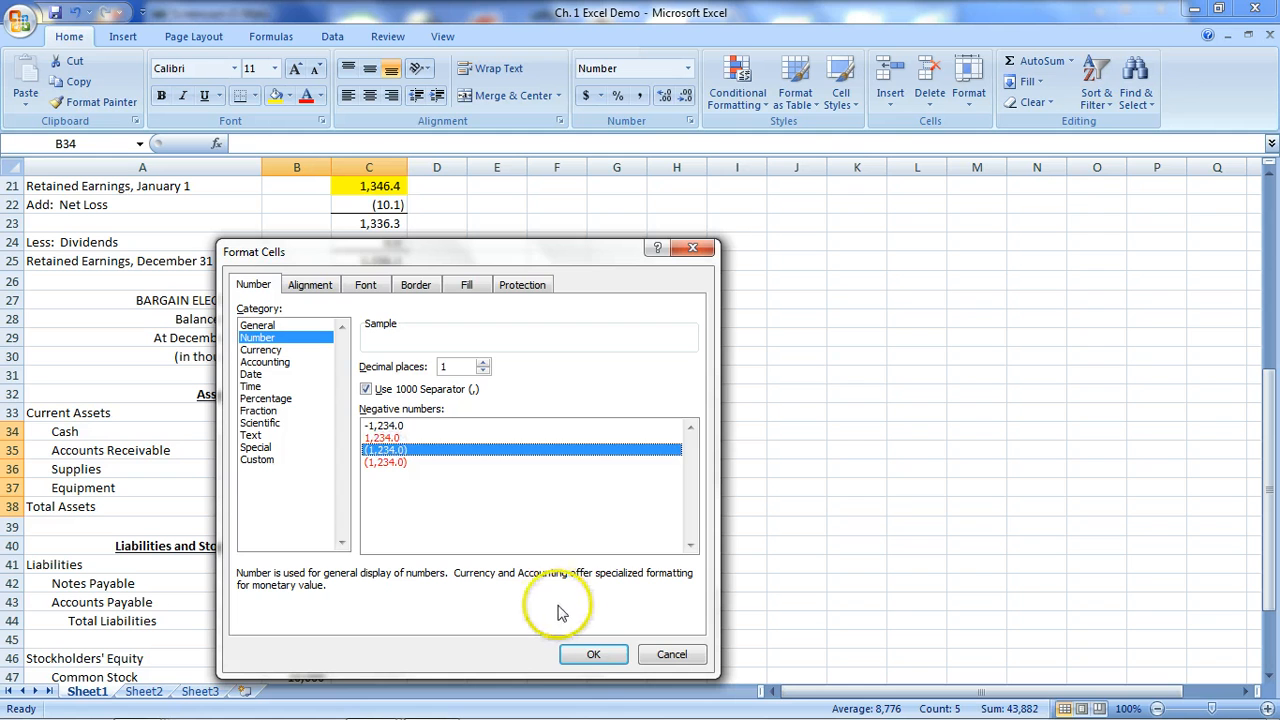
{"action": "left_click", "coordinate": [593, 655]}
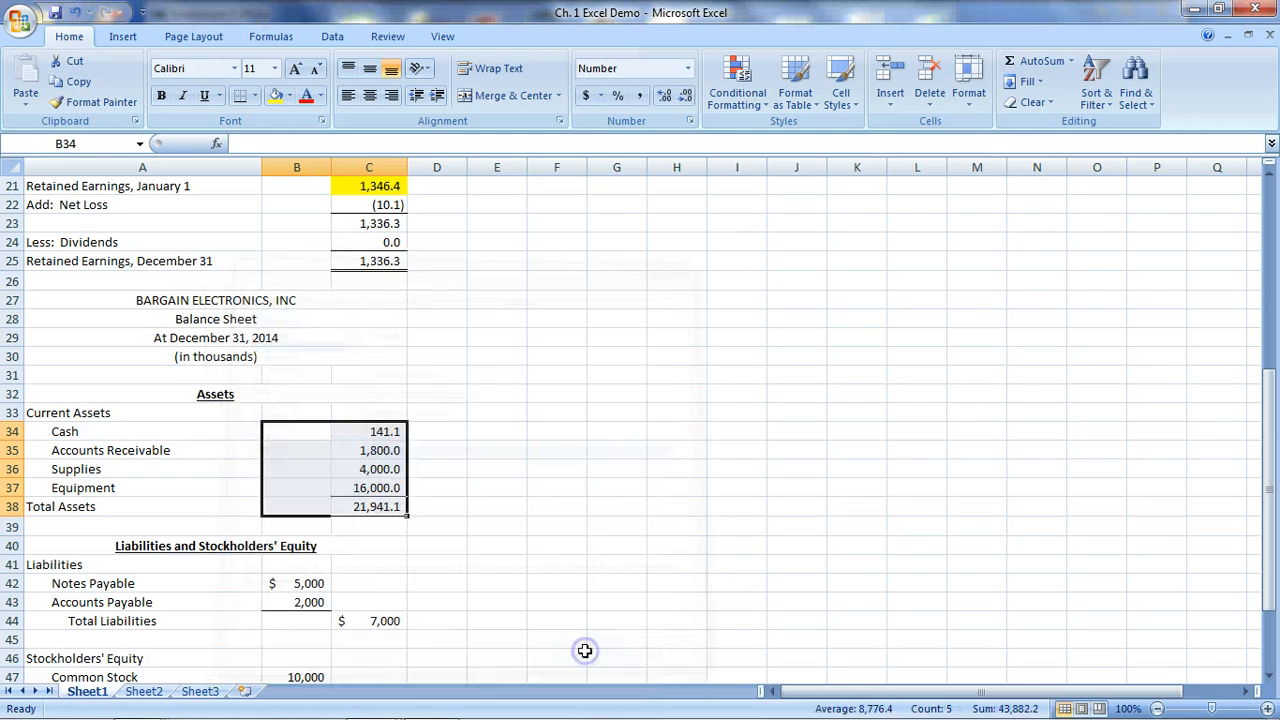
{"action": "left_click", "coordinate": [575, 565]}
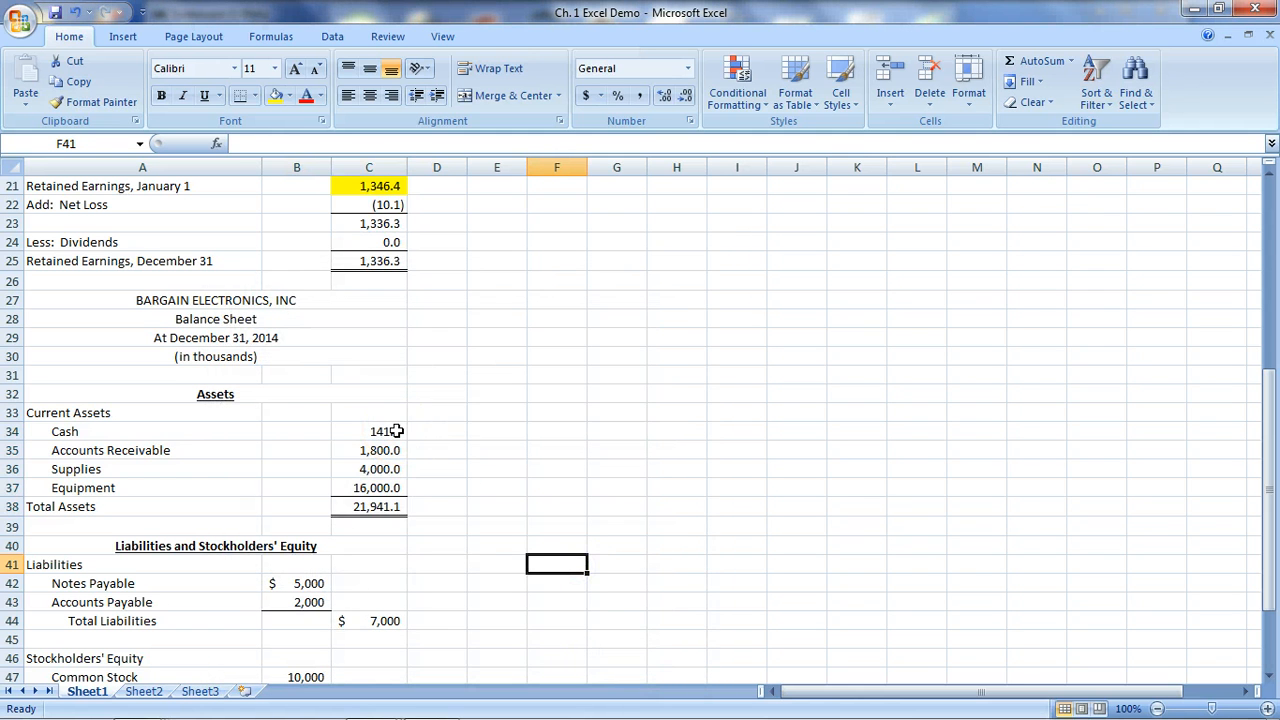
- Move the asset amounts from C34:C37 to B34:B37, and move the Accounts Receivable label to A36, replacing Supplies
{"action": "left_click_drag", "start_coordinate": [396, 431], "coordinate": [323, 490]}
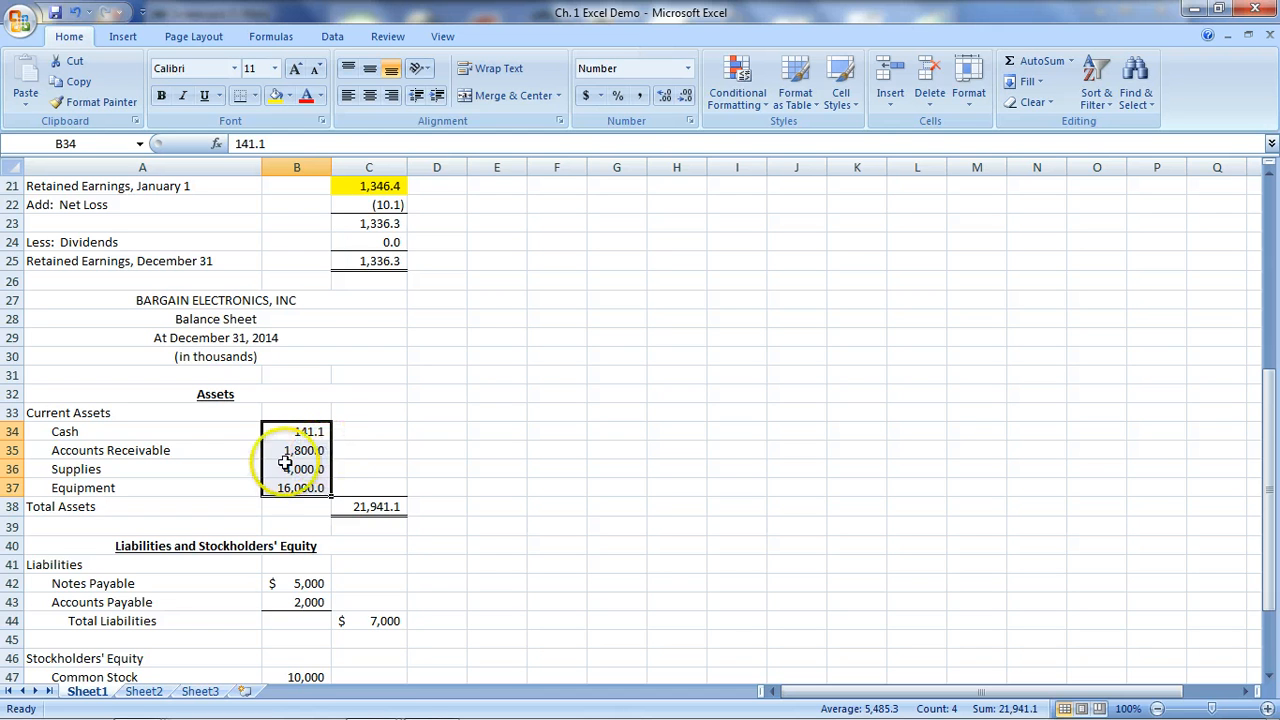
{"action": "left_click", "coordinate": [220, 446]}
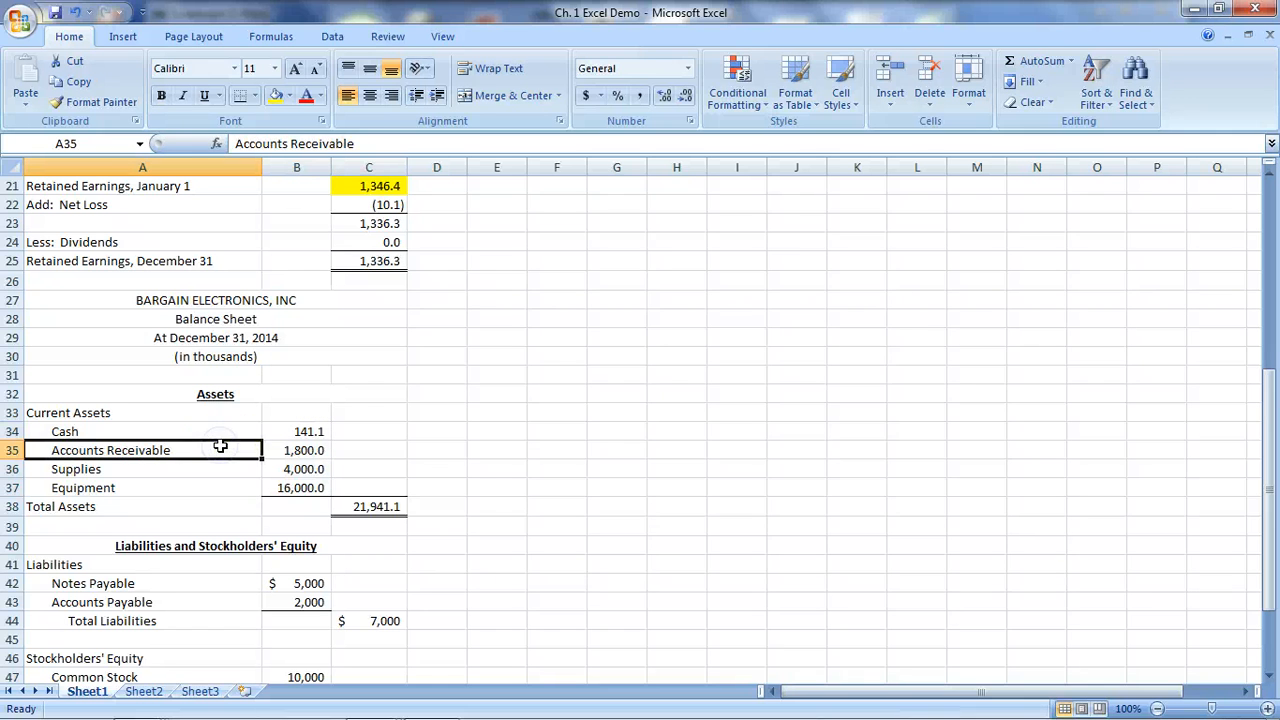
{"action": "left_click_drag", "start_coordinate": [220, 460], "coordinate": [220, 471]}
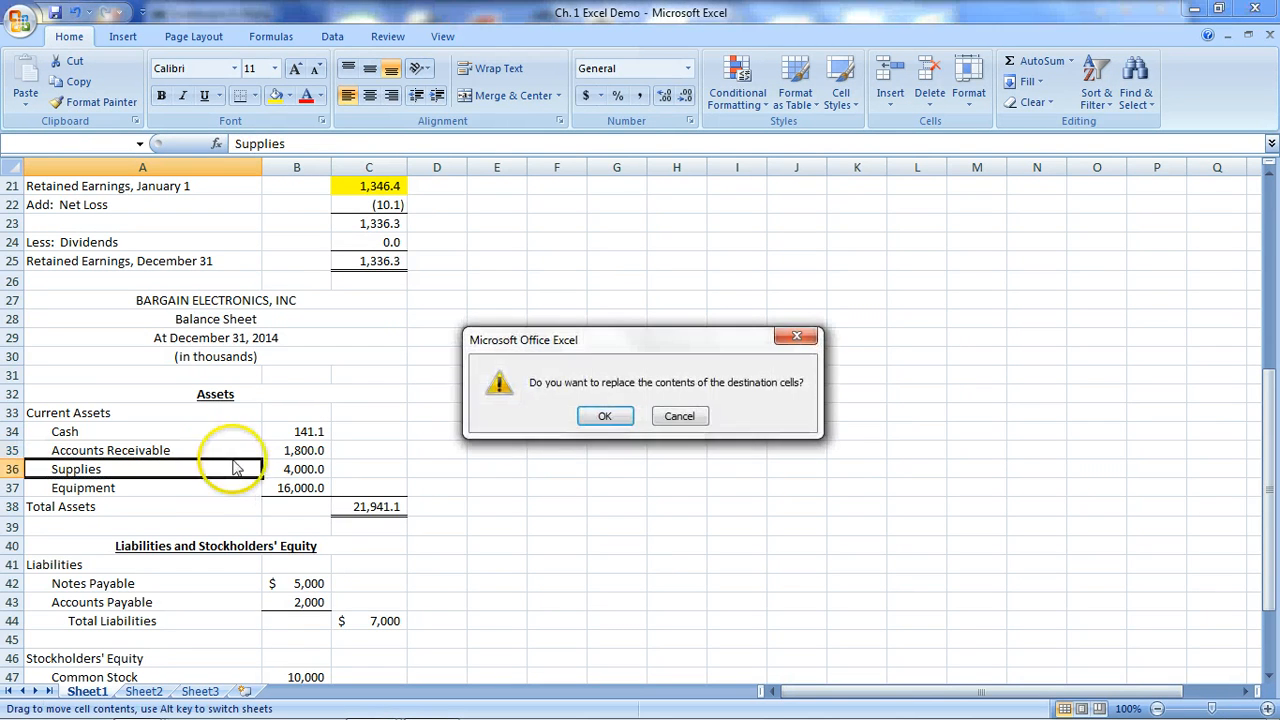
{"action": "left_click", "coordinate": [605, 414]}
- Enter the label "Debt investments" in A35 and indent it three levels to align with Cash
{"action": "left_click", "coordinate": [225, 451]}
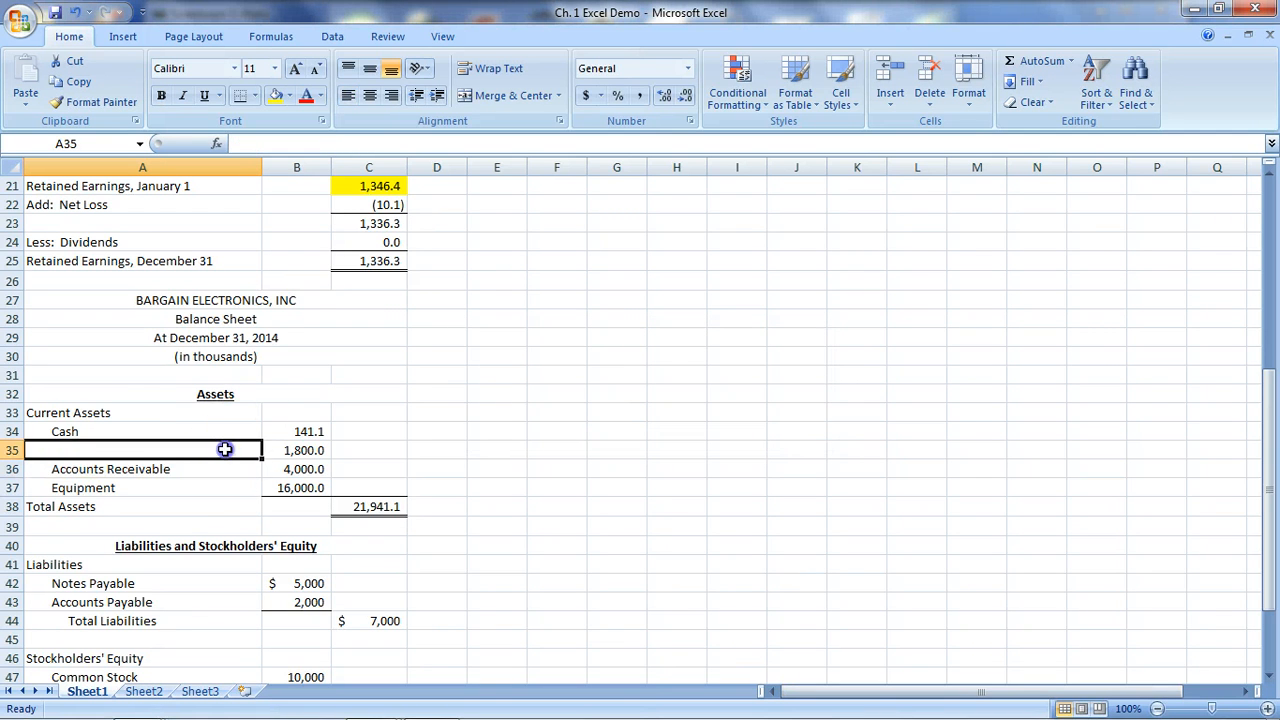
{"action": "type", "text": "Debt investments"}
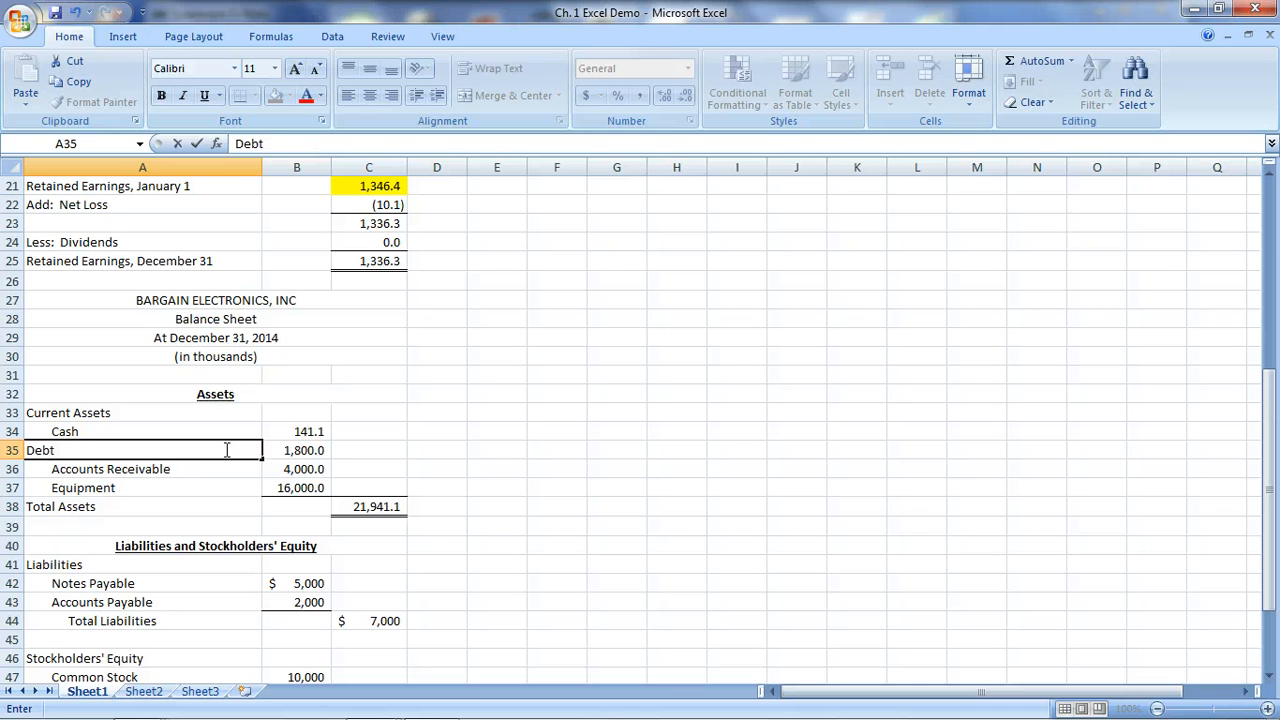
{"action": "key", "text": "Return"}
{"action": "left_click", "coordinate": [225, 450]}
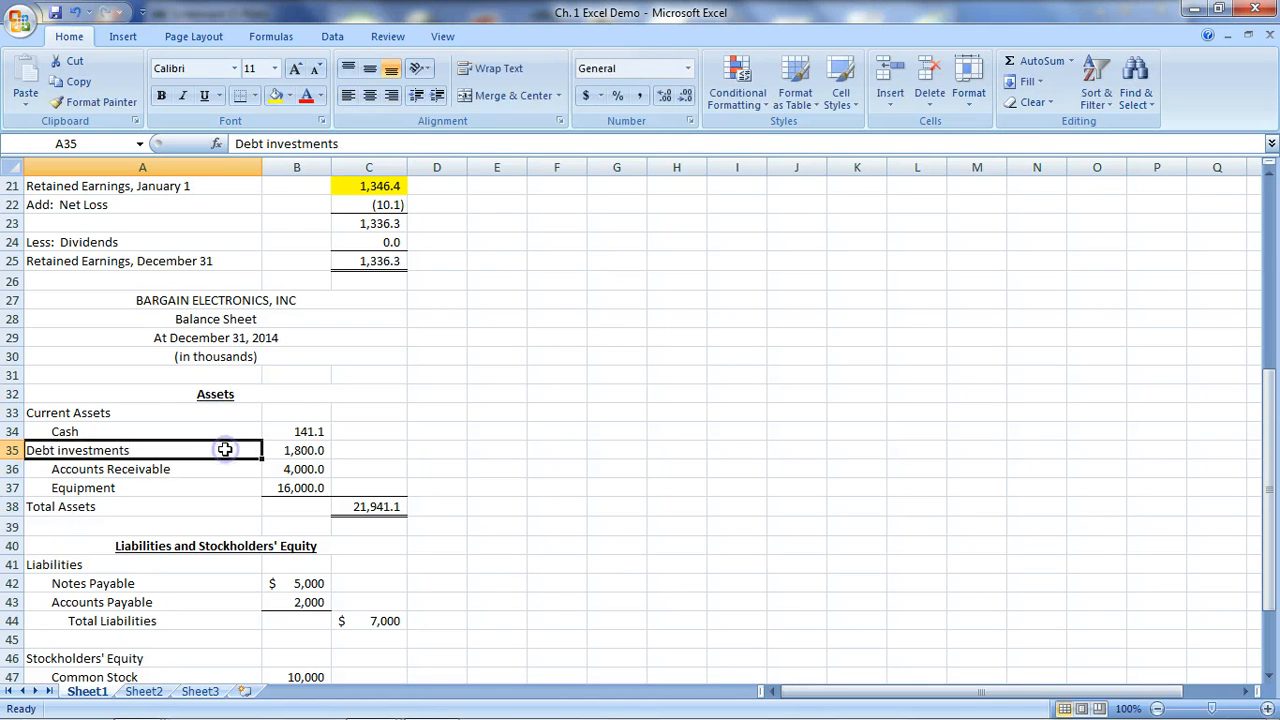
{"action": "left_click", "coordinate": [439, 97]}
{"action": "left_click", "coordinate": [439, 97]}
{"action": "left_click", "coordinate": [439, 97]}
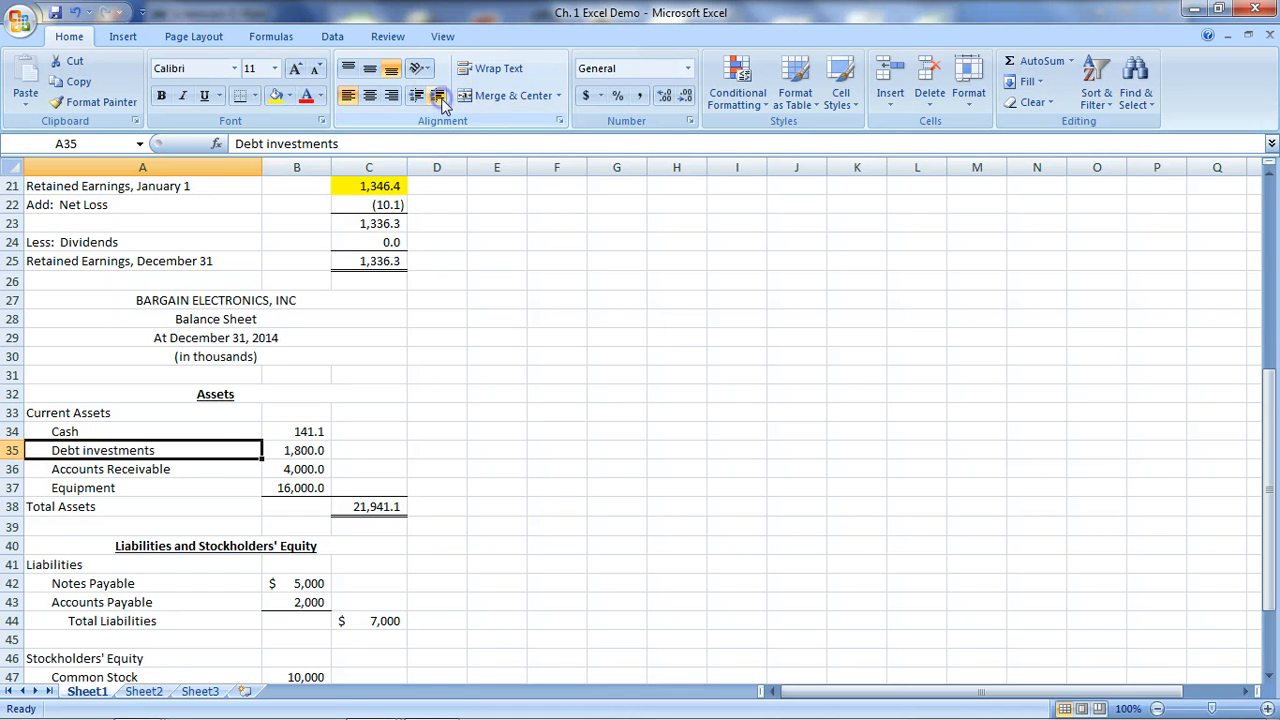
- Set the Debt investments amount in B35 to 382.6 and the Accounts Receivable amount in B36 to 723.3
{"action": "left_click", "coordinate": [303, 450]}
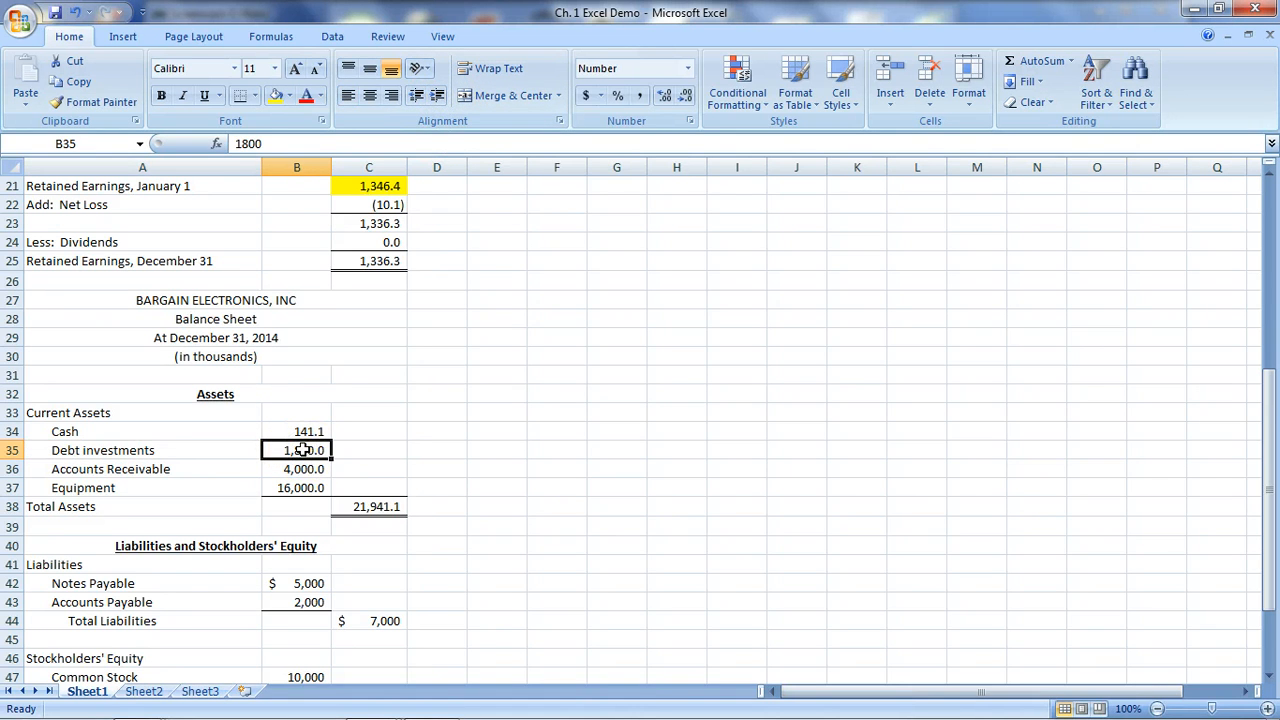
{"action": "type", "text": "382.6"}
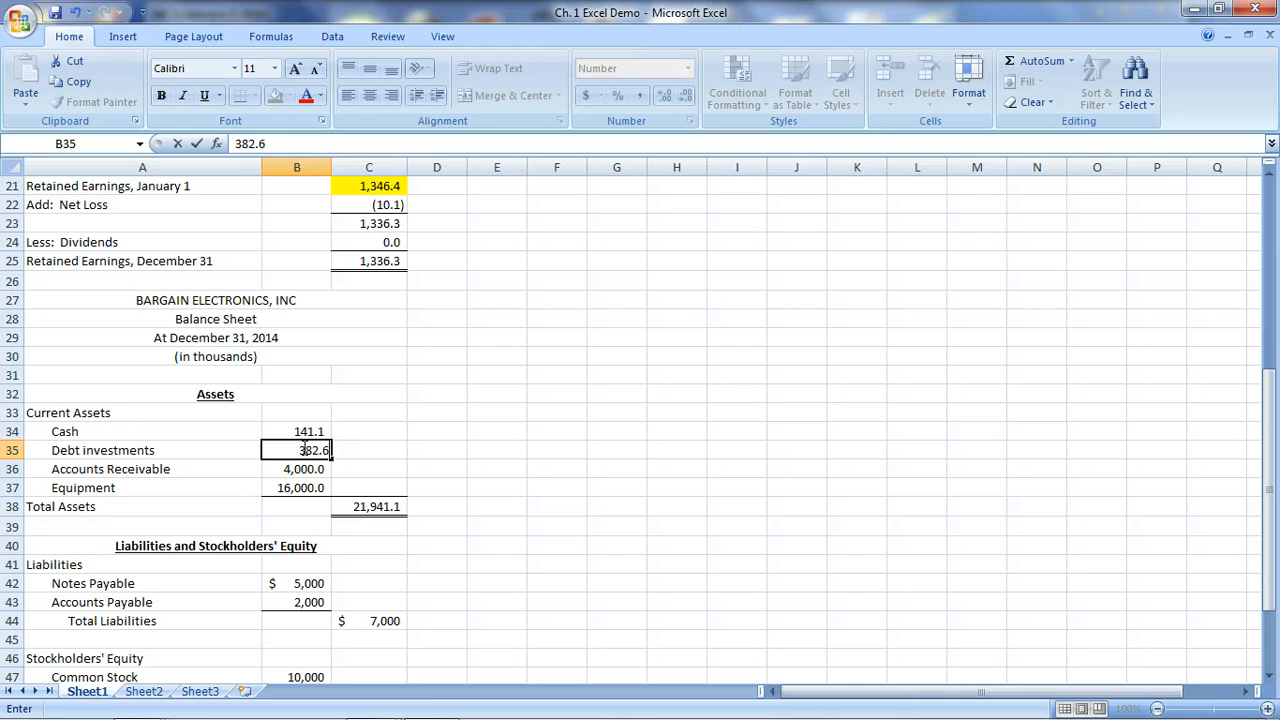
{"action": "key", "text": "Return"}
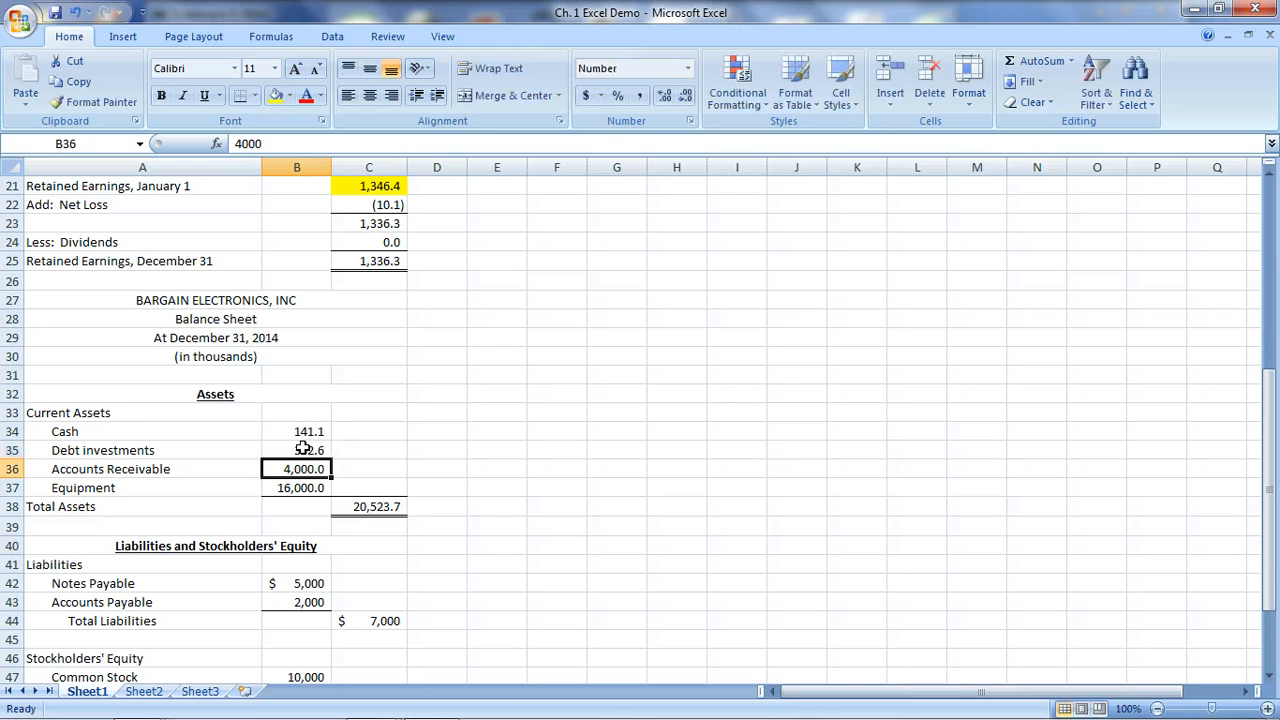
{"action": "type", "text": "723.3"}
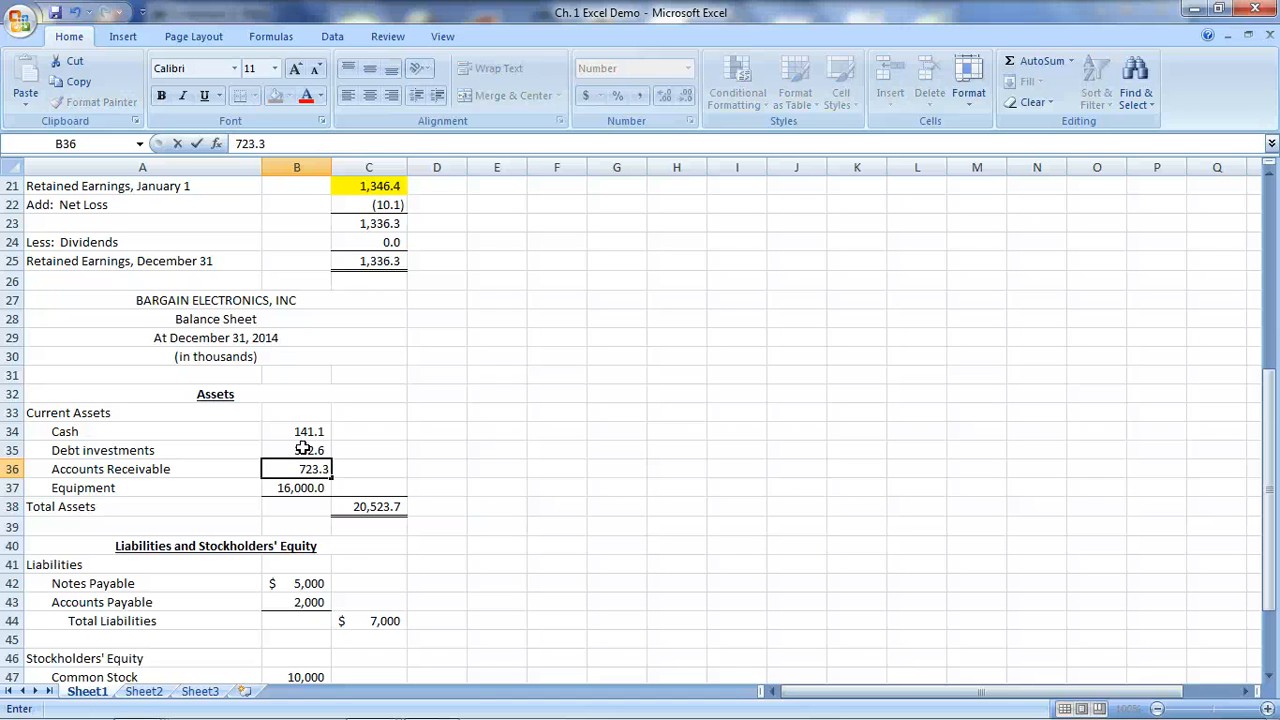
{"action": "key", "text": "Return"}
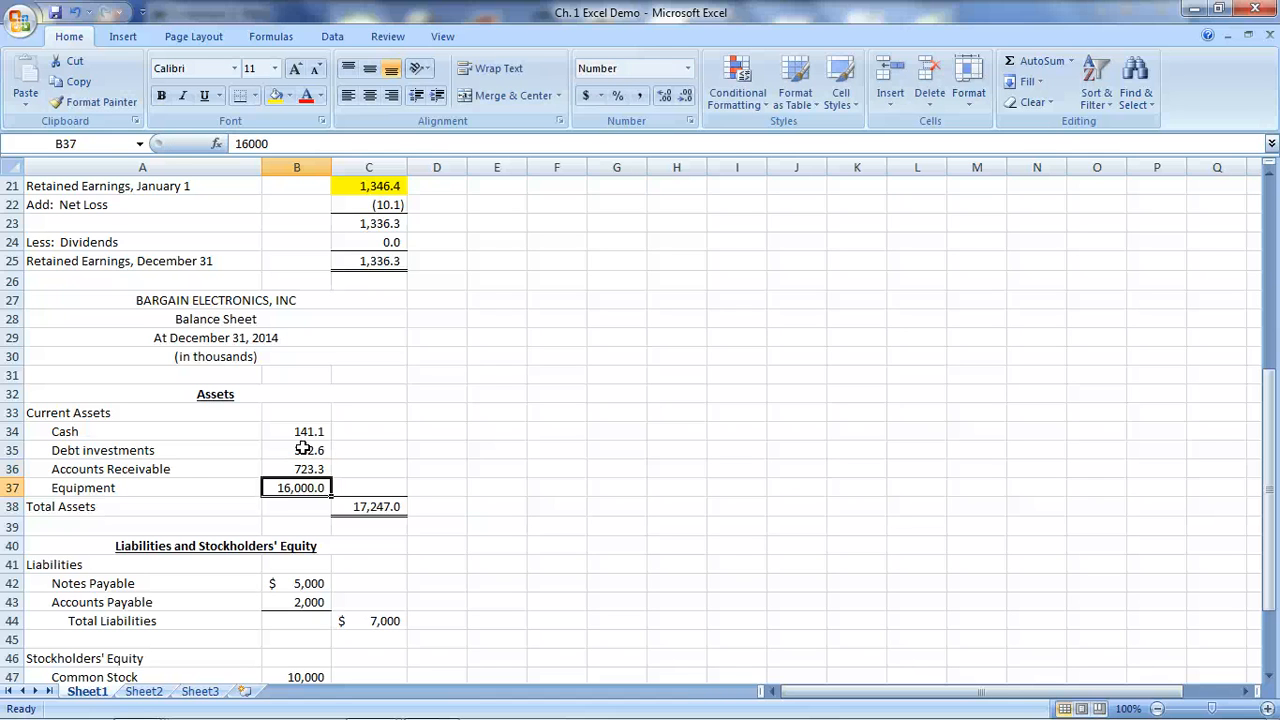
- Replace the Equipment label in A37 with "Inventory" and set its amount in B37 to 1636.5
{"action": "left_click", "coordinate": [219, 488]}
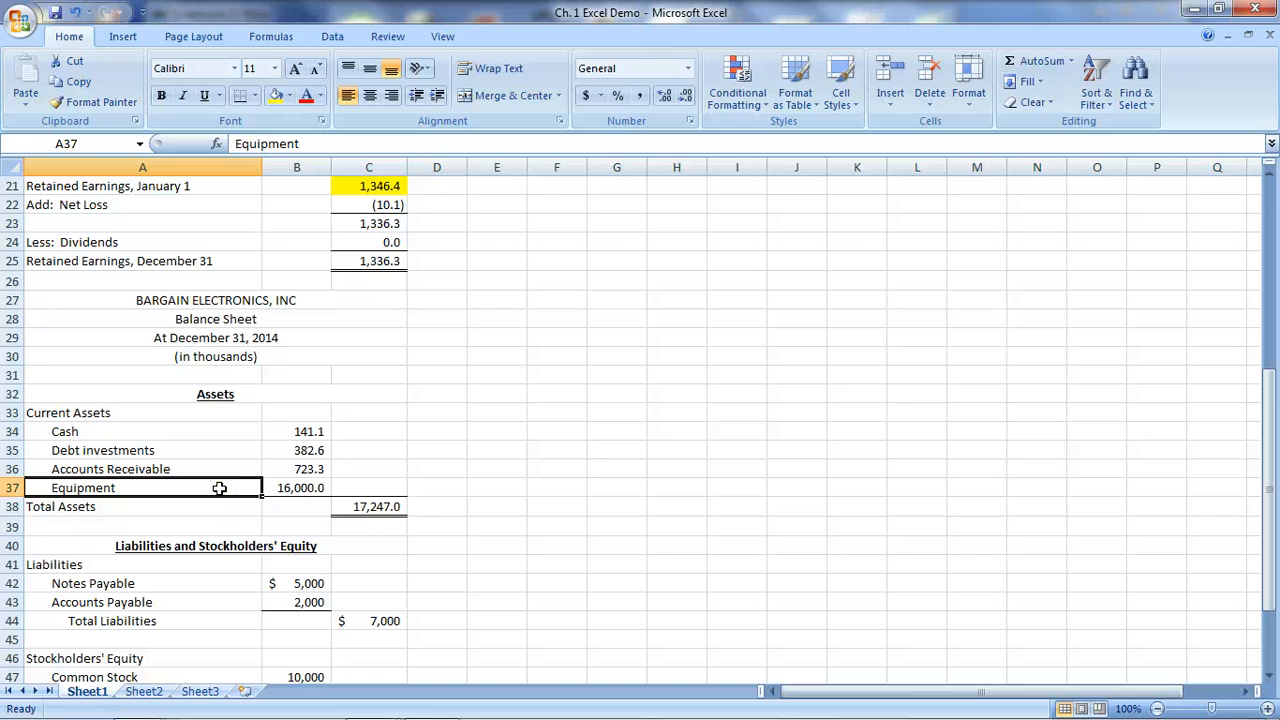
{"action": "type", "text": "Inventory"}
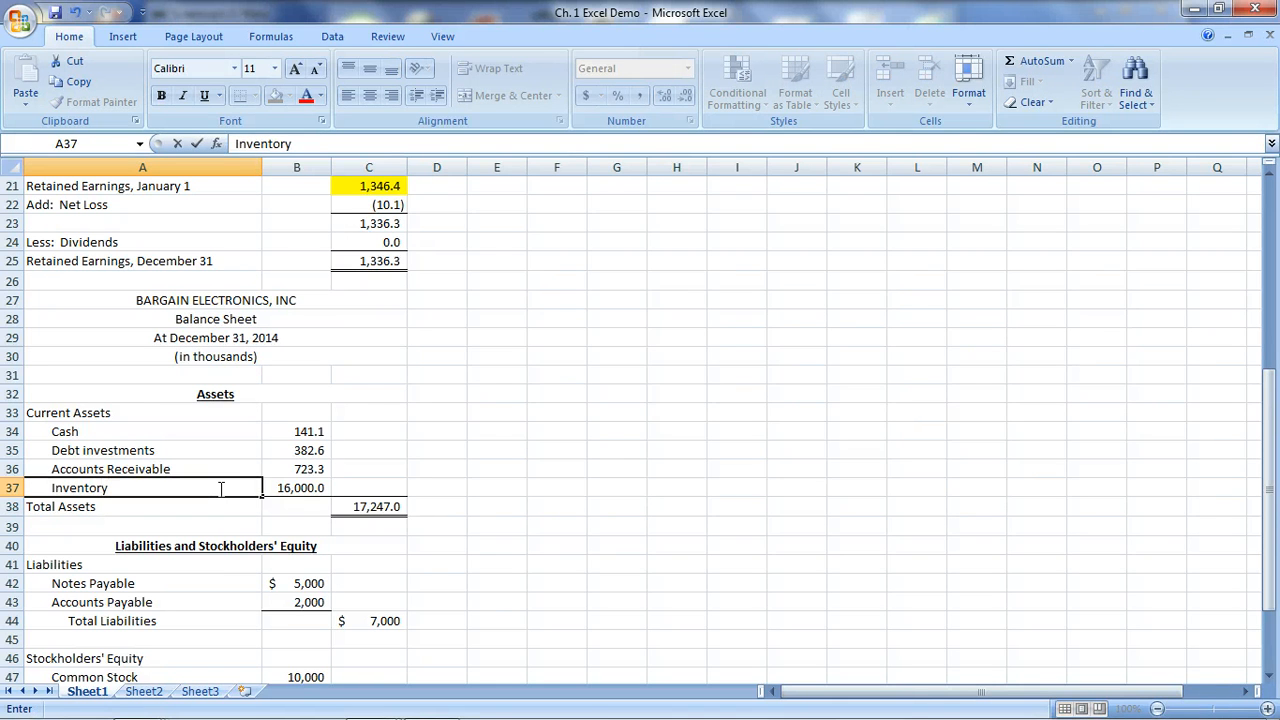
{"action": "key", "text": "Tab"}
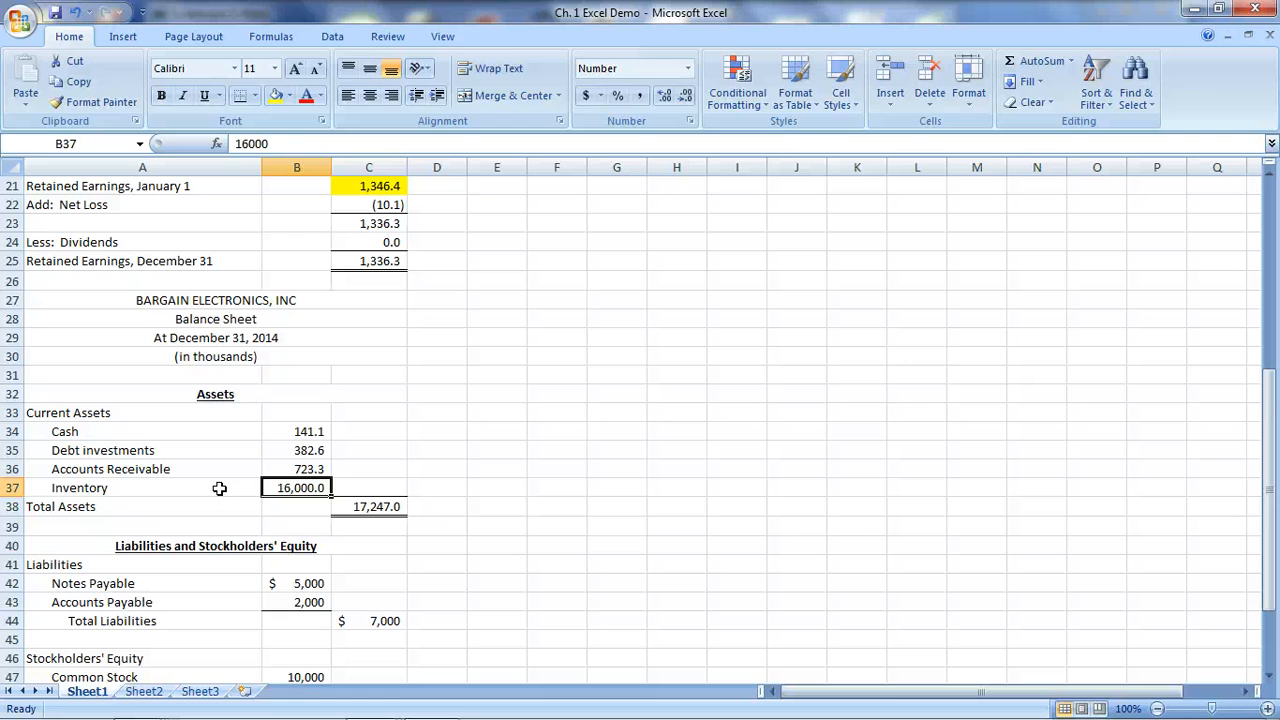
{"action": "type", "text": "1636.5"}
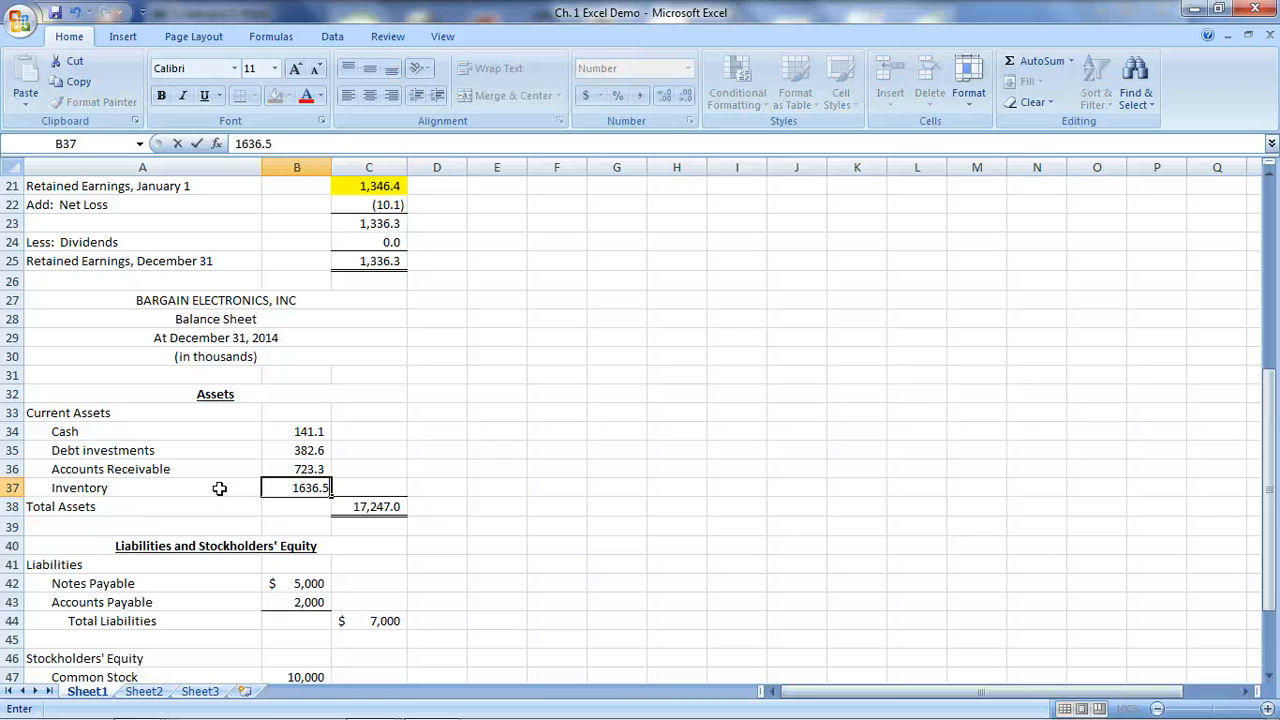
{"action": "key", "text": "Return"}
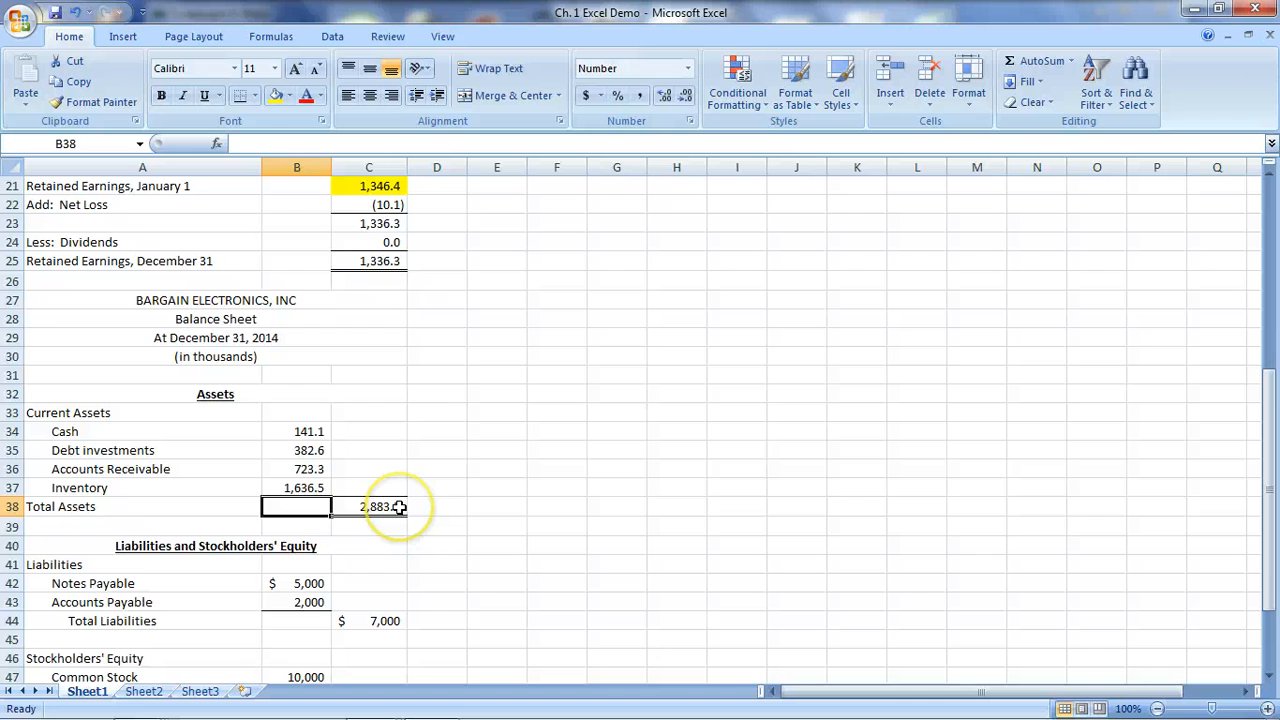
- Change the Total Assets label in A38 to "Total Current Assets"
{"action": "left_click", "coordinate": [114, 505]}
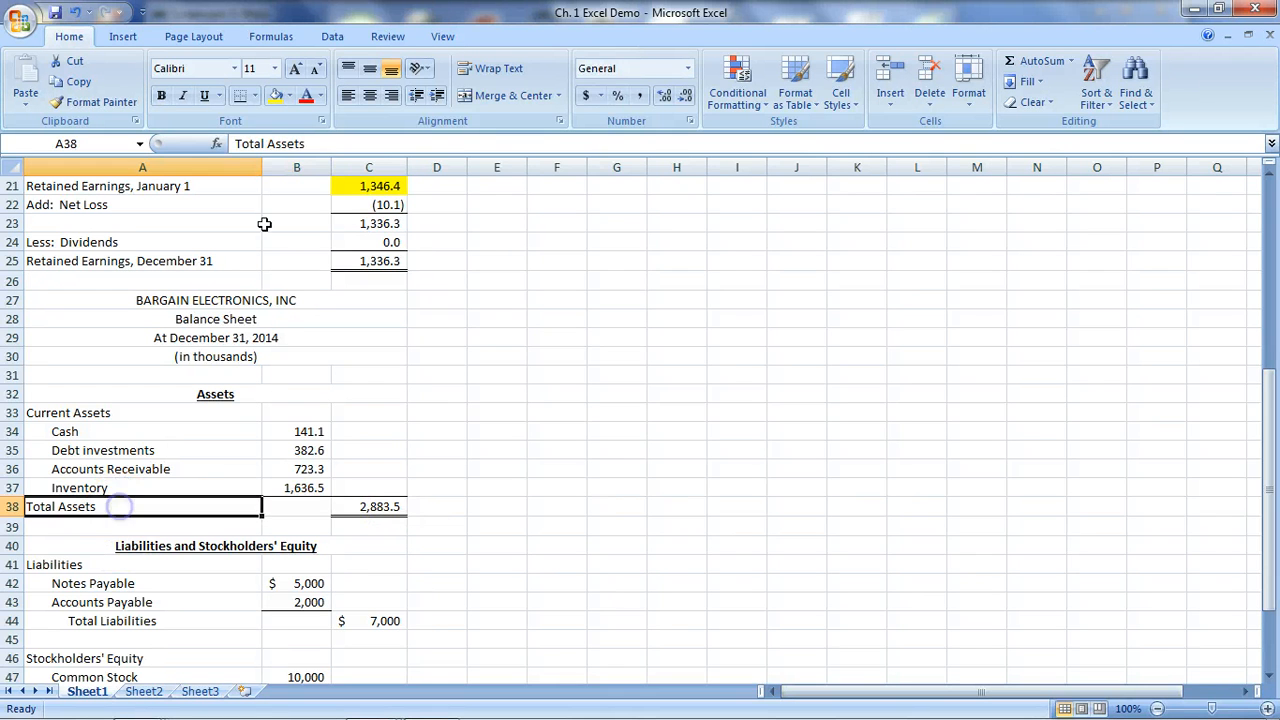
{"action": "left_click", "coordinate": [268, 144]}
{"action": "type", "text": "C"}
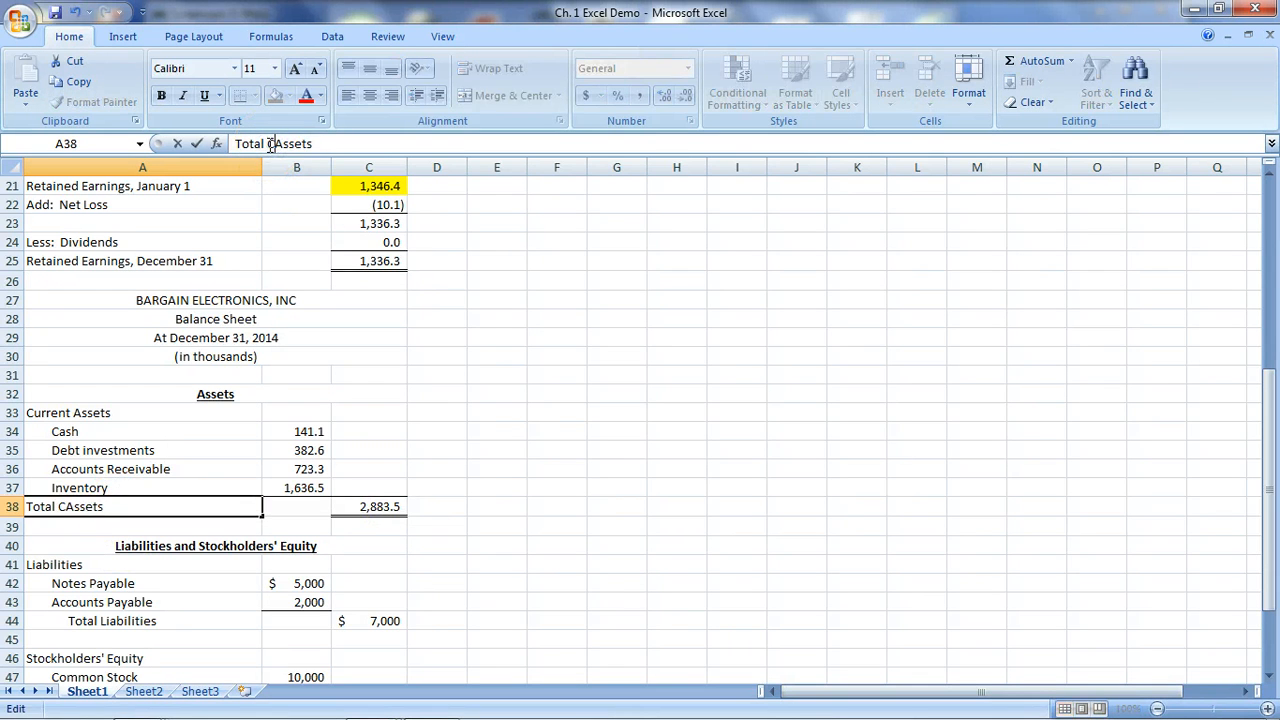
{"action": "type", "text": "urrent"}
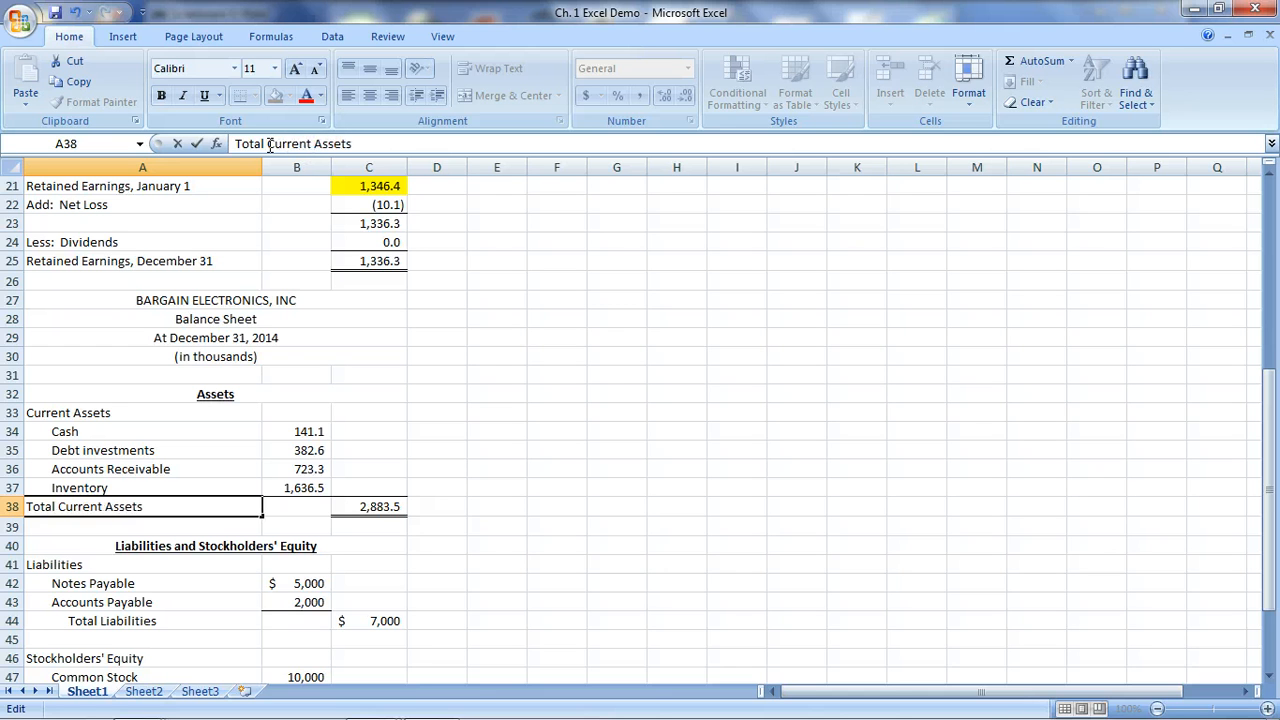
- Confirm the Total Current Assets label in A38 and indent it five levels to align with Total Liabilities
{"action": "key", "text": "Return"}
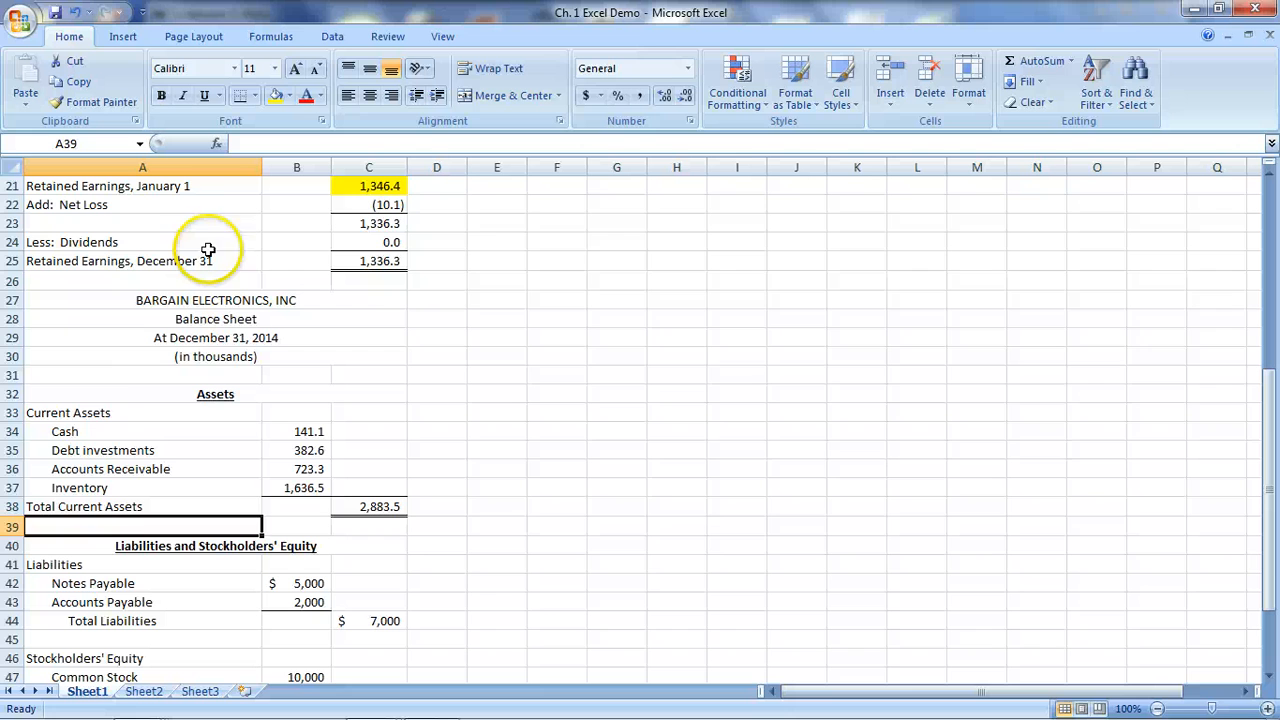
{"action": "left_click", "coordinate": [130, 507]}
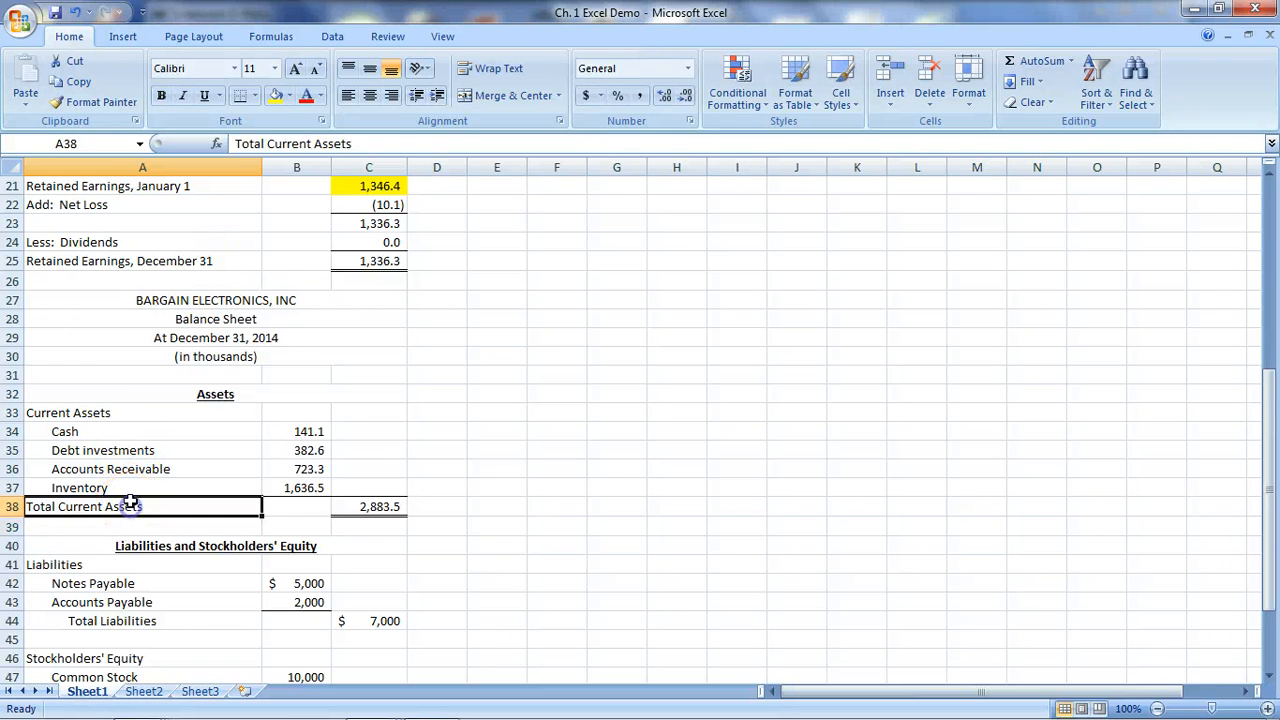
{"action": "left_click", "coordinate": [437, 96]}
{"action": "left_click", "coordinate": [437, 96]}
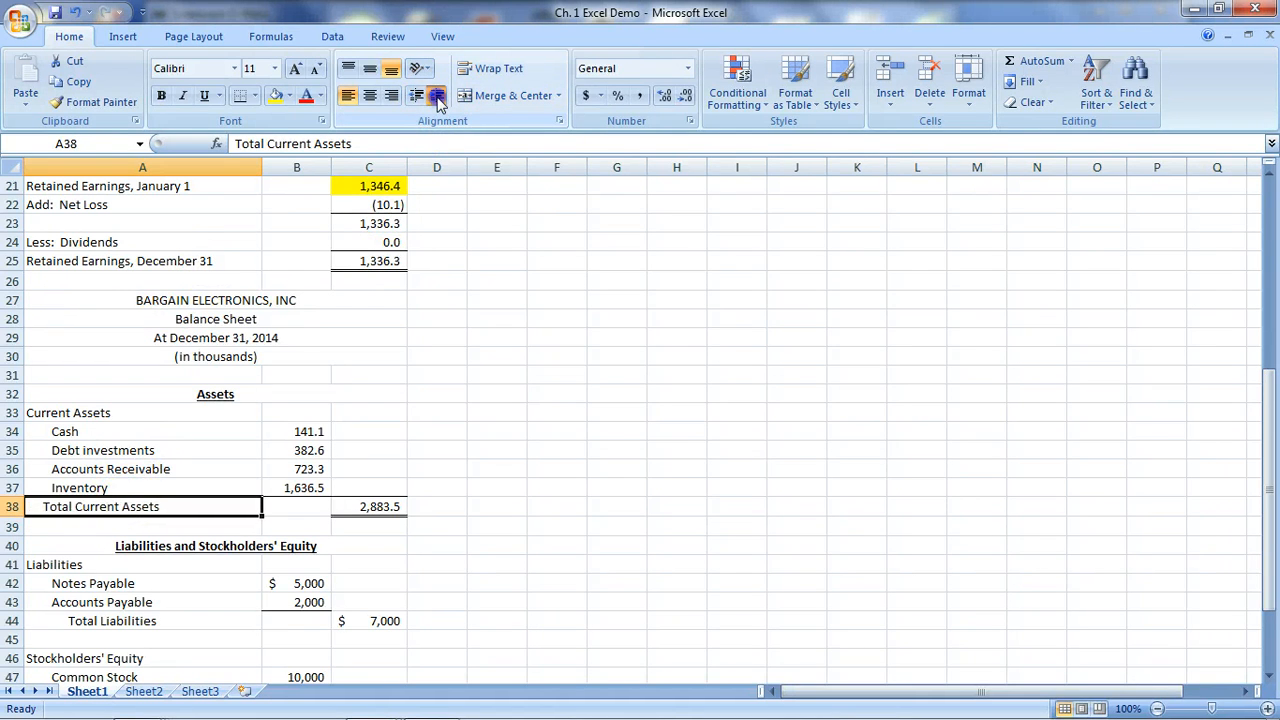
{"action": "left_click", "coordinate": [437, 96]}
{"action": "left_click", "coordinate": [437, 96]}
{"action": "left_click", "coordinate": [437, 96]}
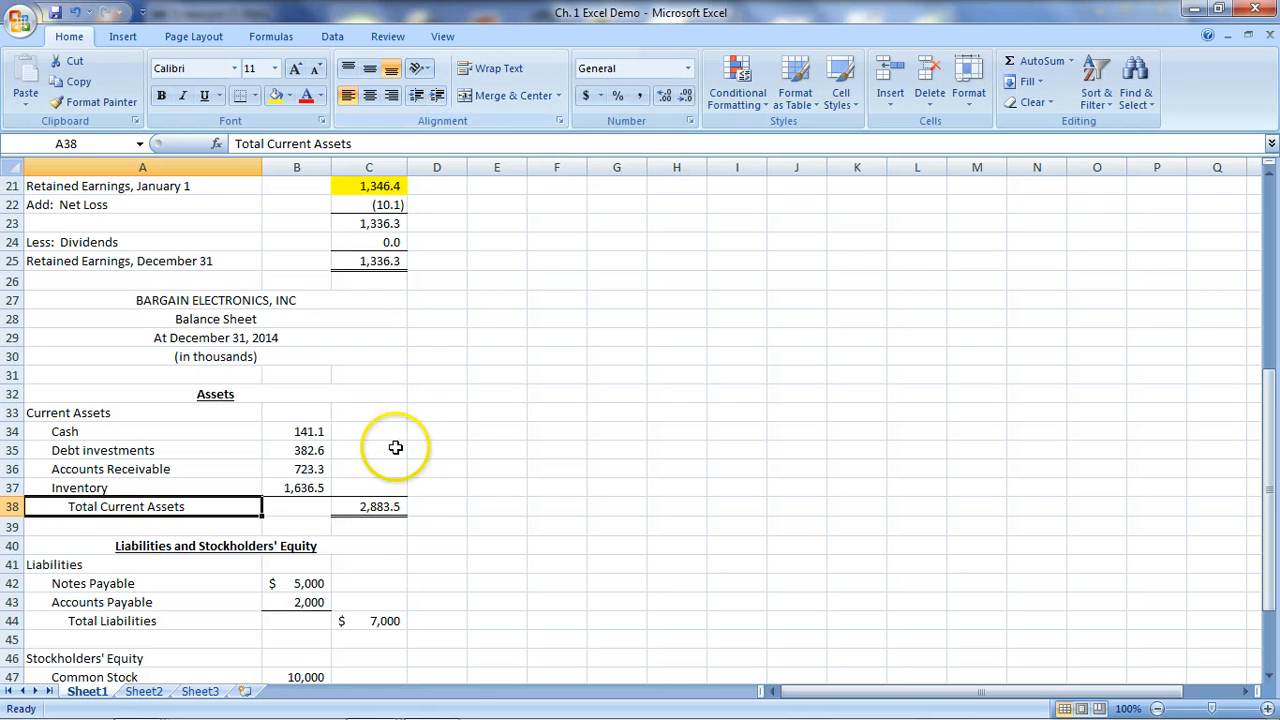
- Remove all borders from the Total Current Assets amount in C38
{"action": "left_click", "coordinate": [390, 507]}
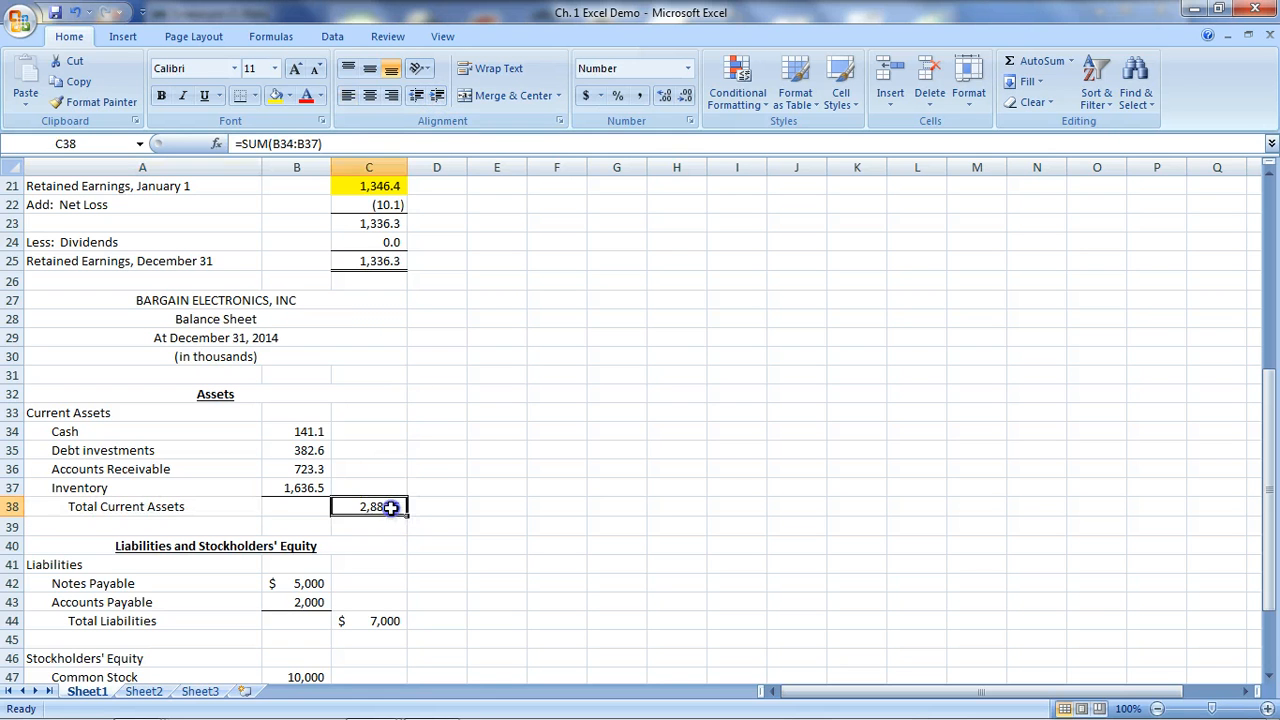
{"action": "left_click", "coordinate": [255, 96]}
{"action": "left_click", "coordinate": [240, 228]}
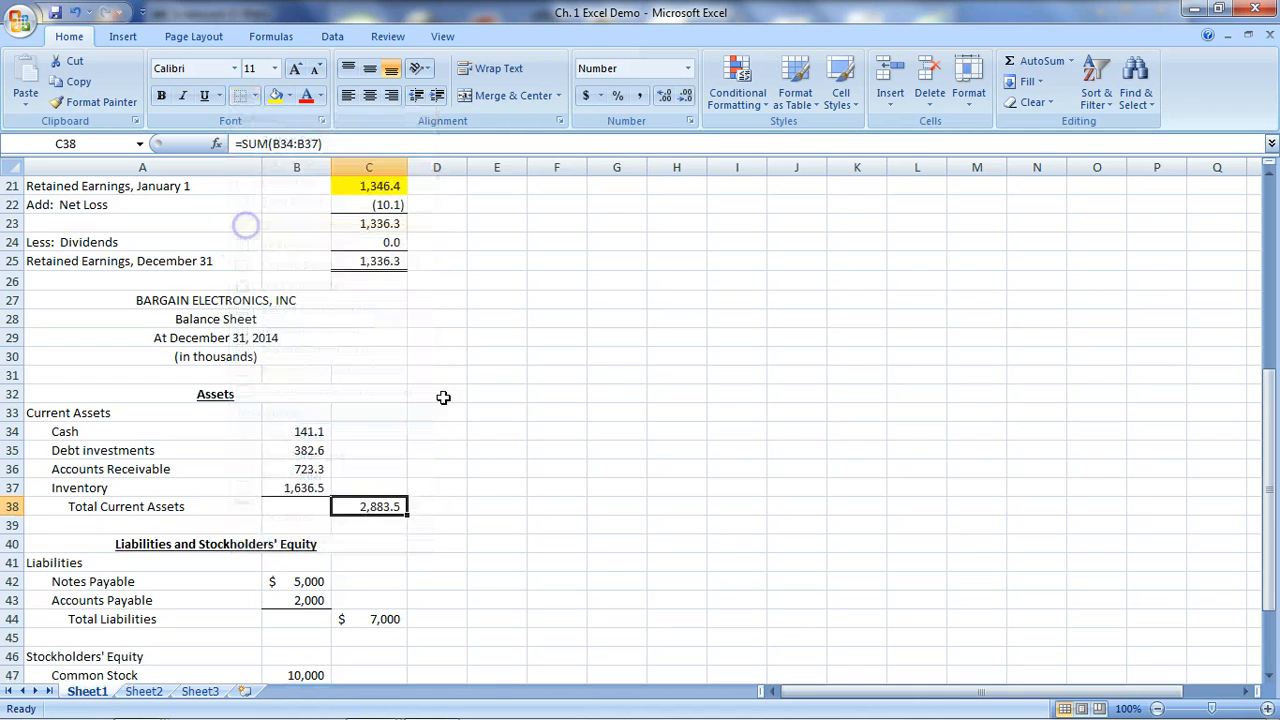
{"action": "left_click", "coordinate": [516, 474]}
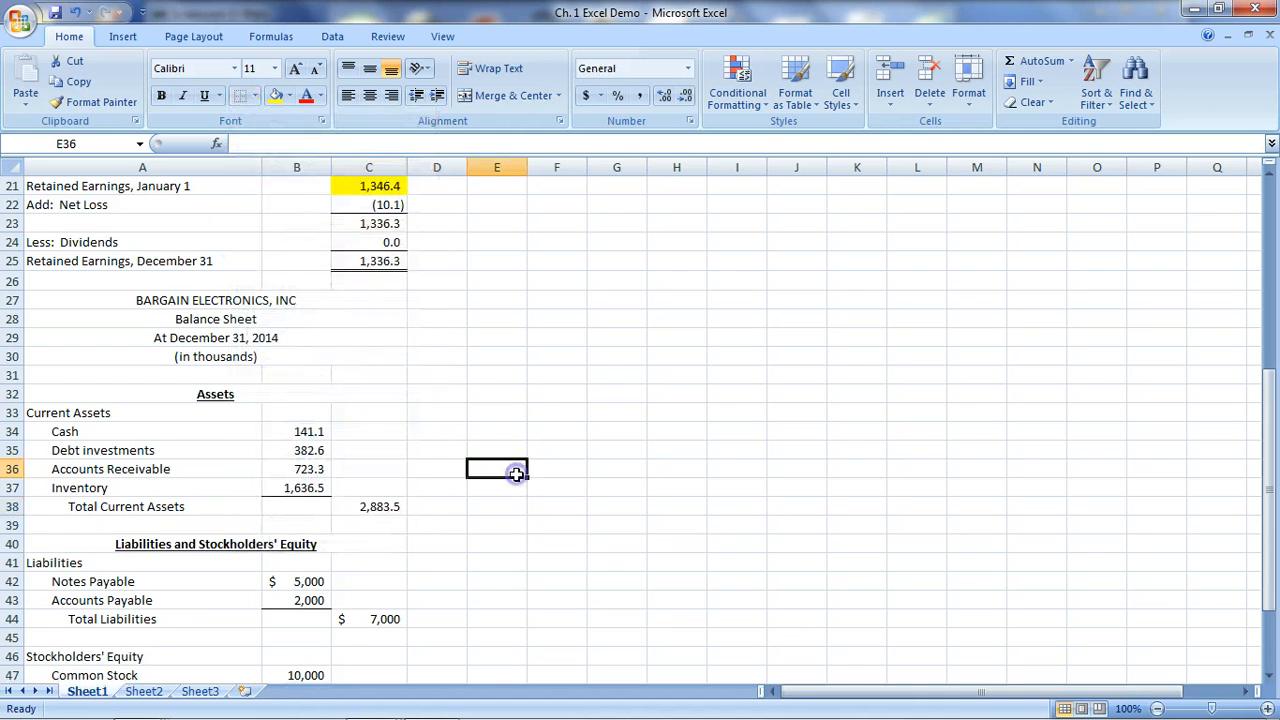
- Insert three blank rows above the Liabilities and Stockholders' Equity heading in row 40
{"action": "left_click", "coordinate": [14, 544]}
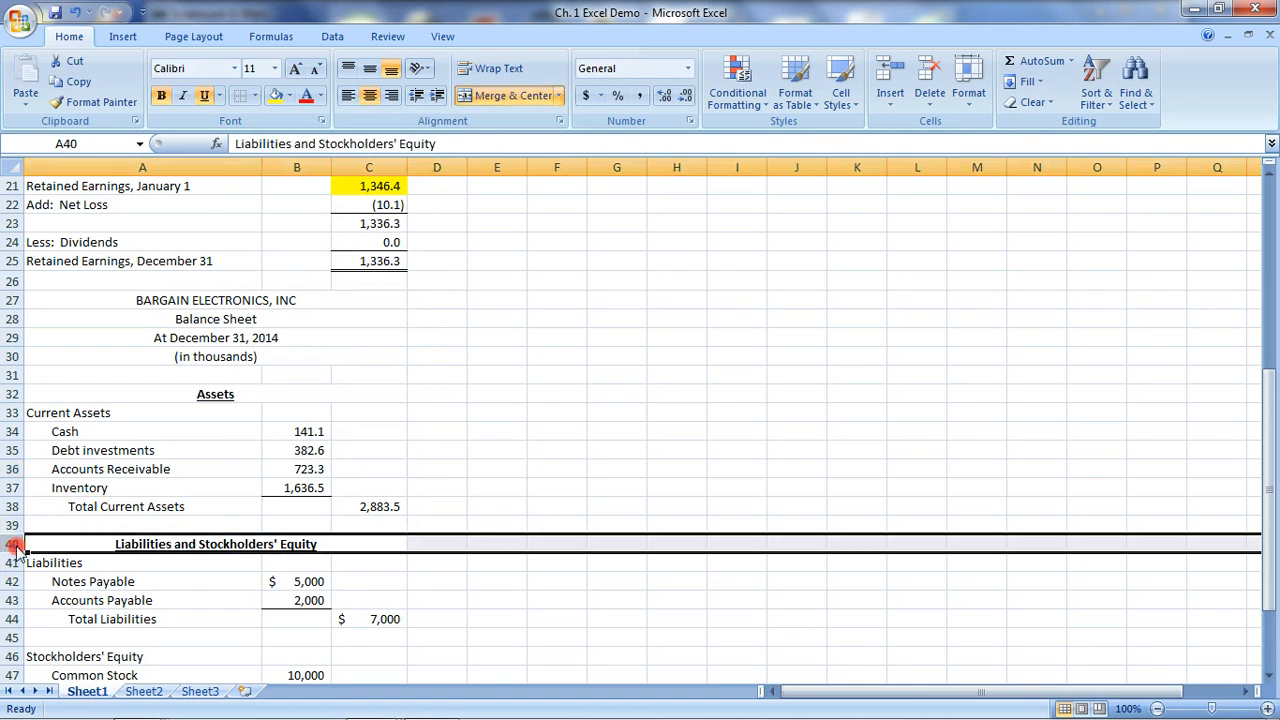
{"action": "right_click", "coordinate": [14, 546]}
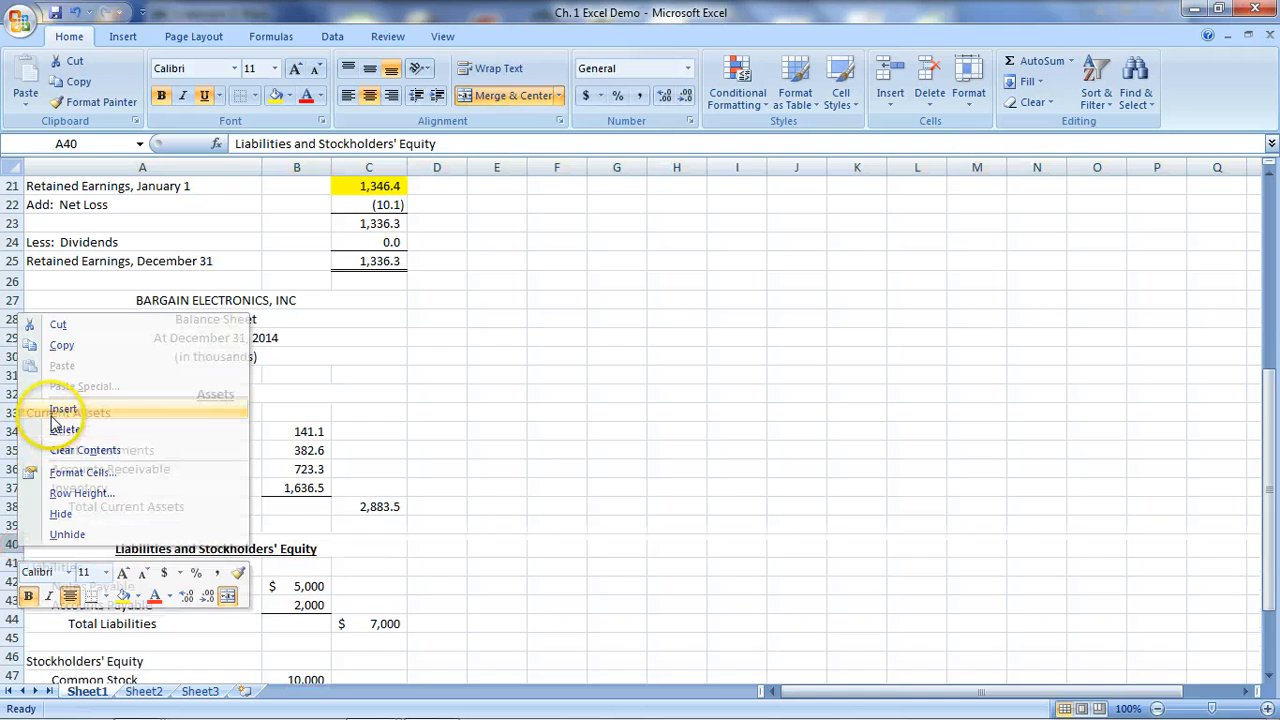
{"action": "left_click", "coordinate": [58, 410]}
{"action": "right_click", "coordinate": [14, 545]}
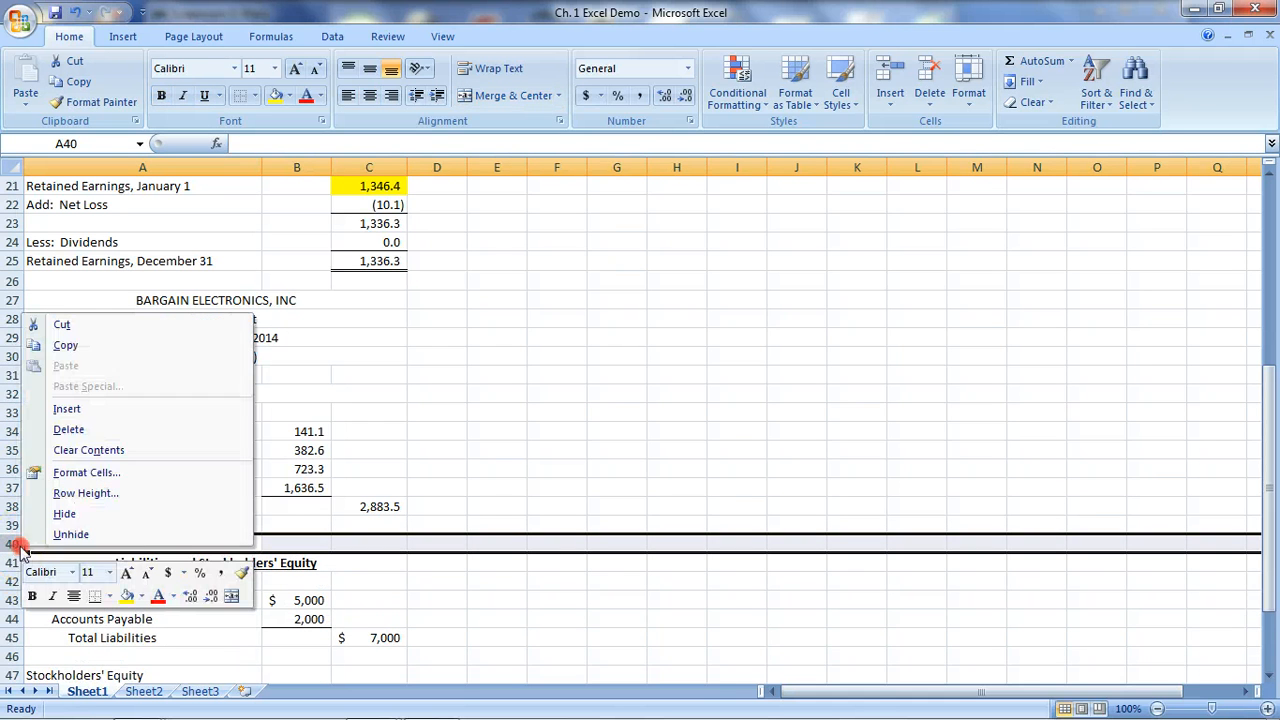
{"action": "left_click", "coordinate": [65, 410]}
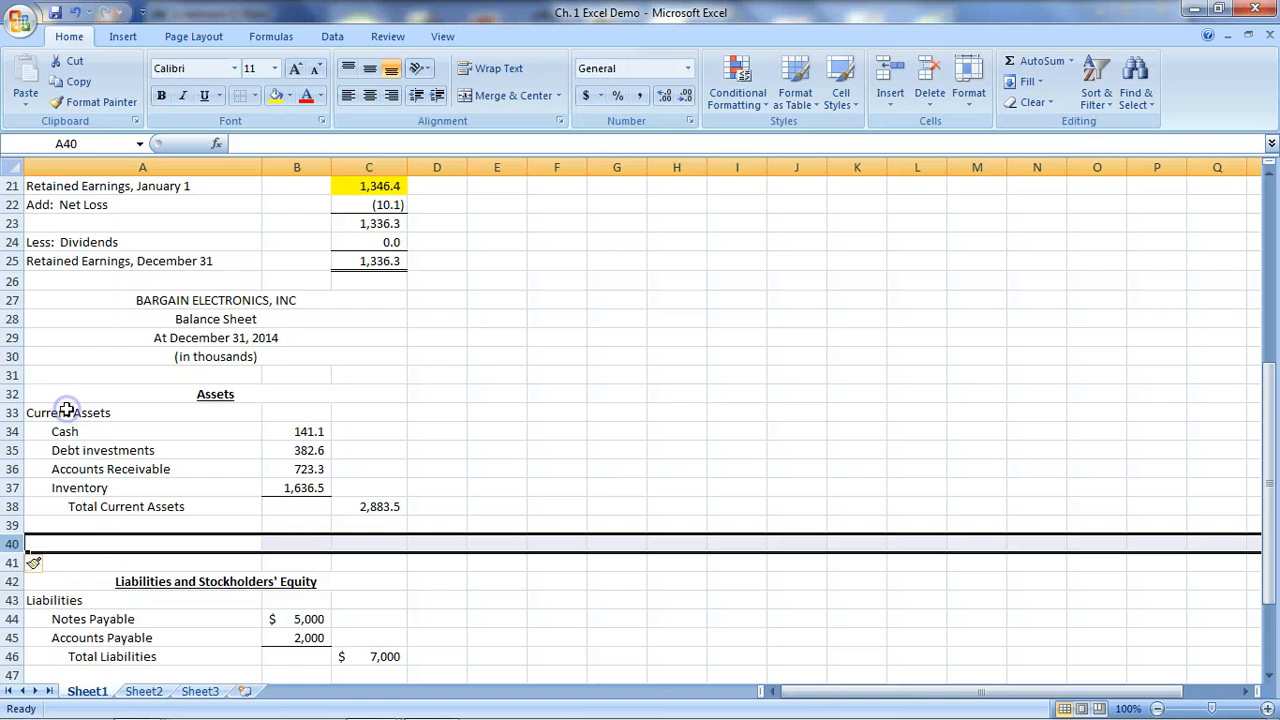
{"action": "right_click", "coordinate": [14, 544]}
{"action": "left_click", "coordinate": [62, 410]}
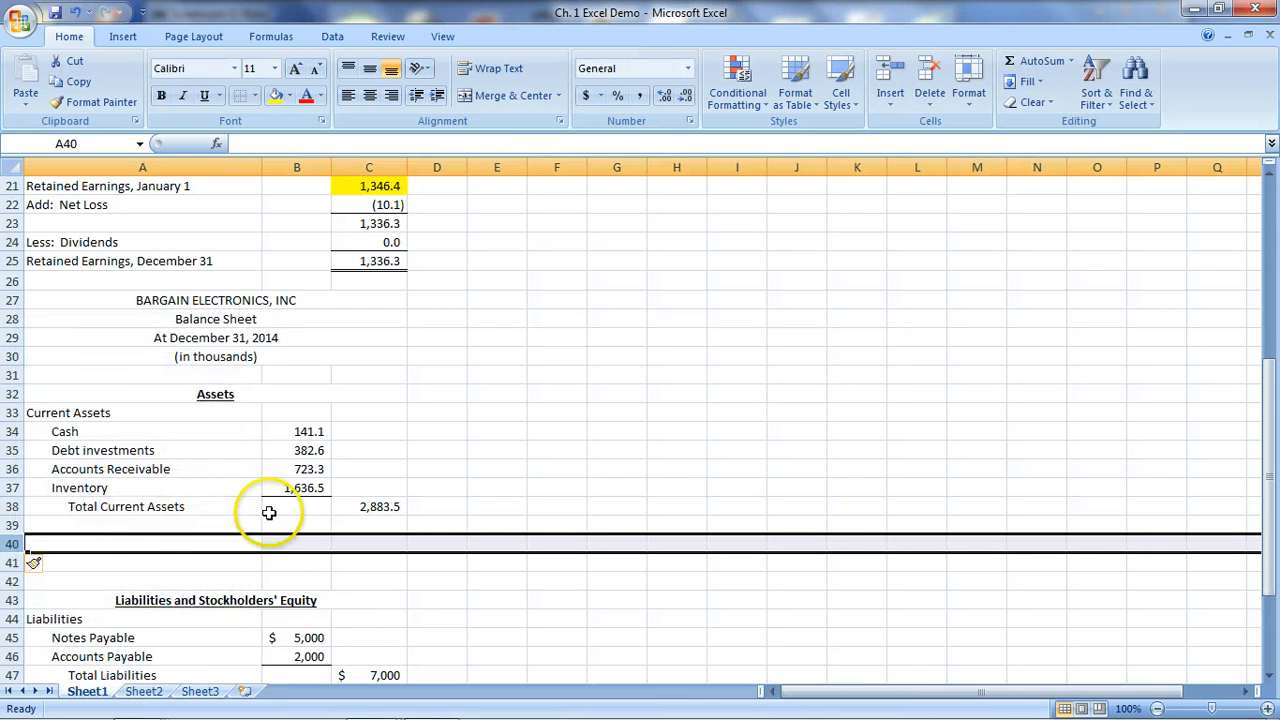
- Enter the labels "Equipment" in A39 and "Goodwill" in A40, below Total Current Assets
{"action": "left_click", "coordinate": [110, 543]}
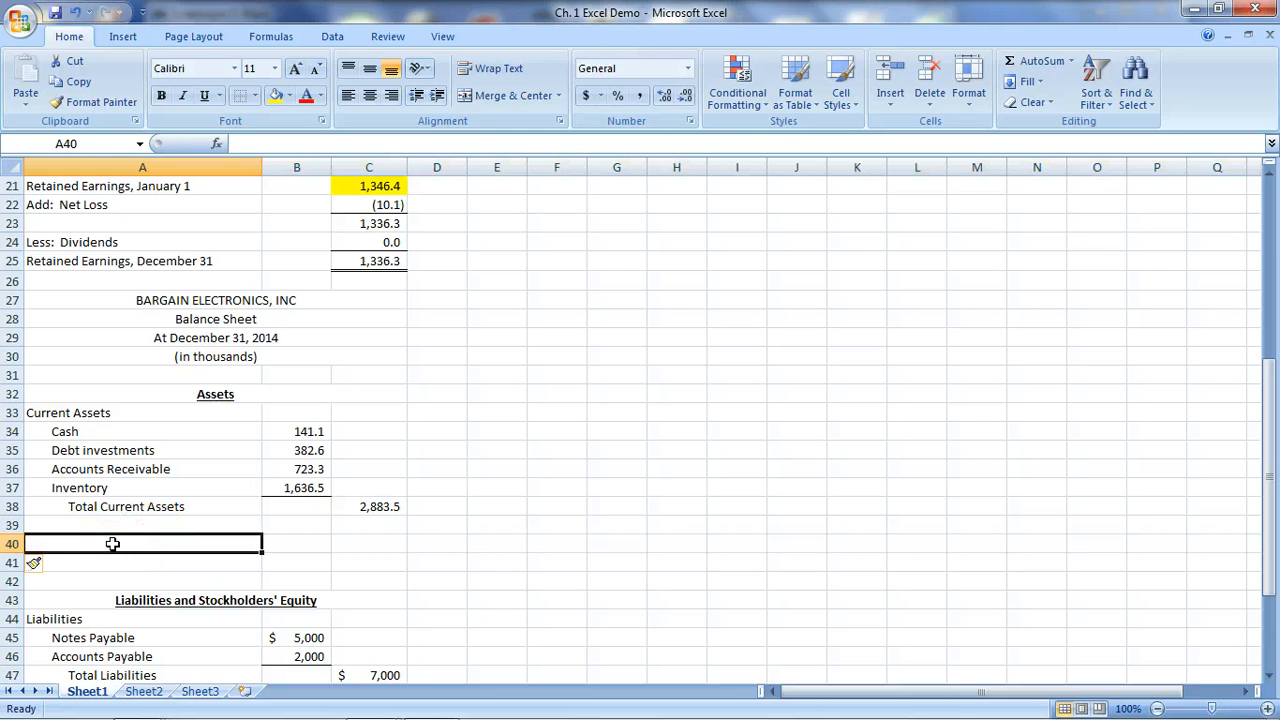
{"action": "type", "text": "jEqui"}
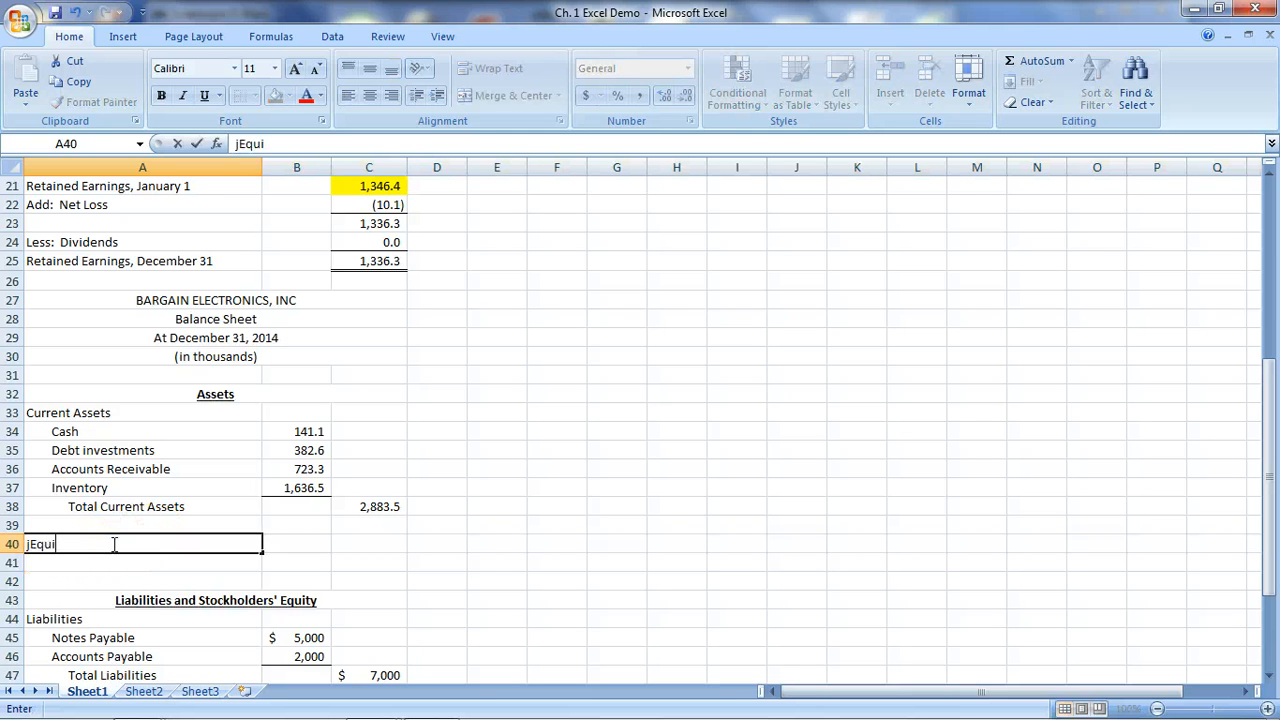
{"action": "type", "text": "quipment"}
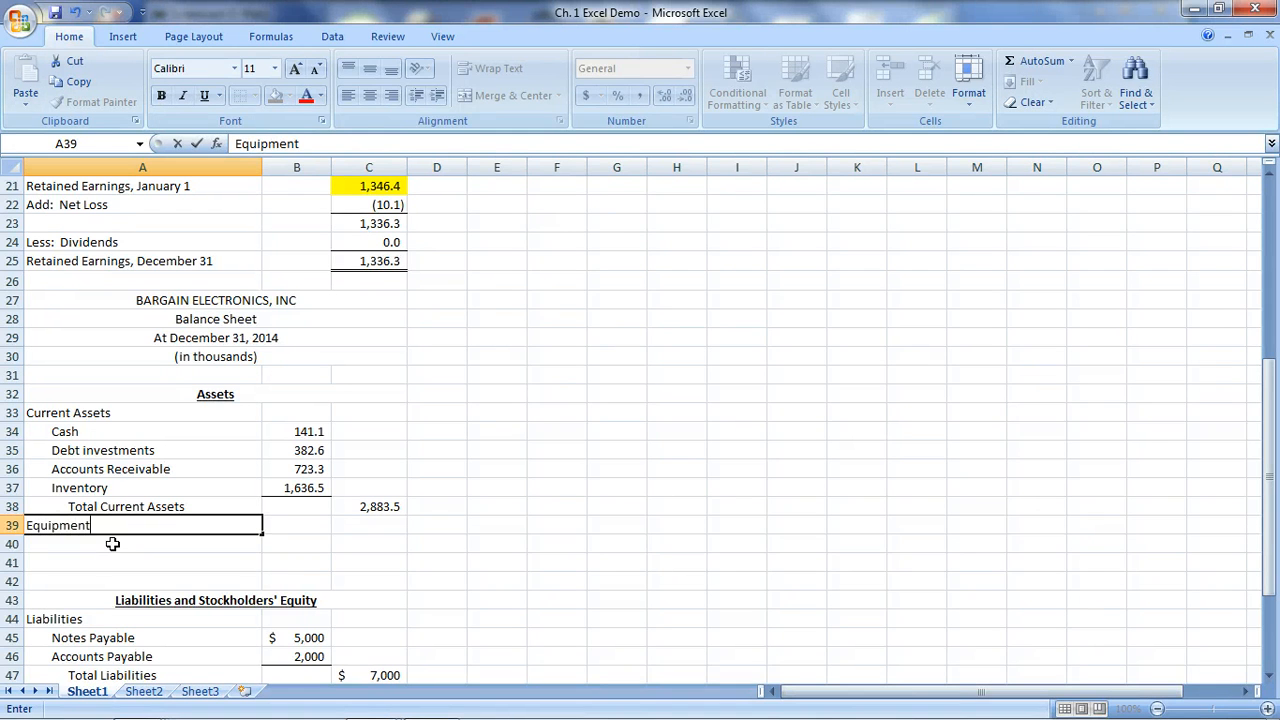
{"action": "key", "text": "Return"}
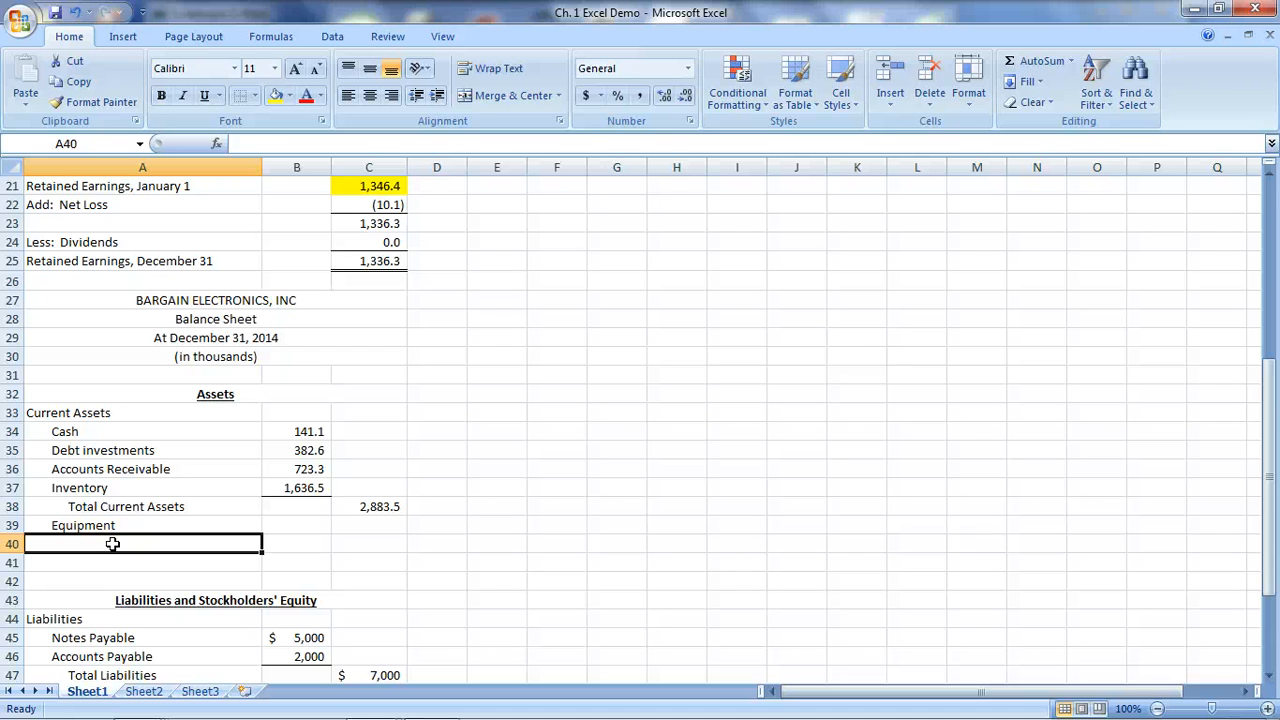
{"action": "type", "text": "Goodwill"}
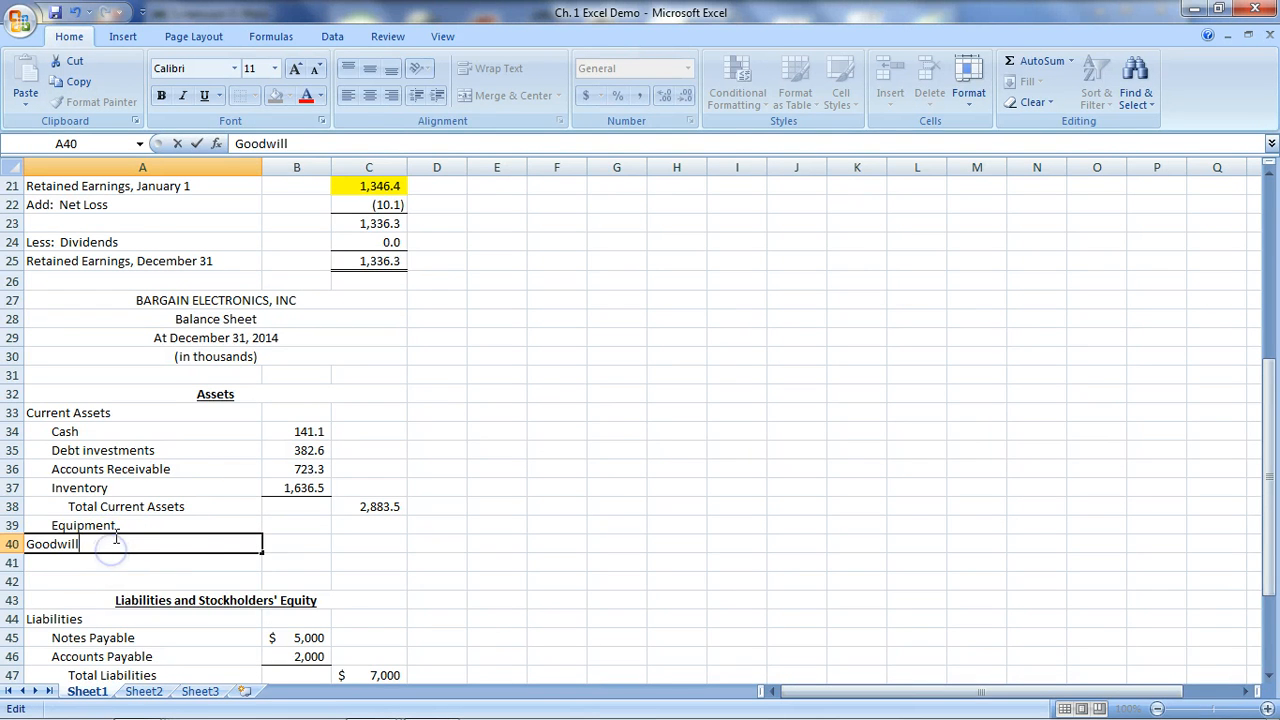
{"action": "left_click", "coordinate": [190, 564]}
- Remove the three-level indent from the labels in A39:A40 and change the Equipment label to "Equipment, net"
{"action": "left_click_drag", "start_coordinate": [160, 527], "coordinate": [160, 540]}
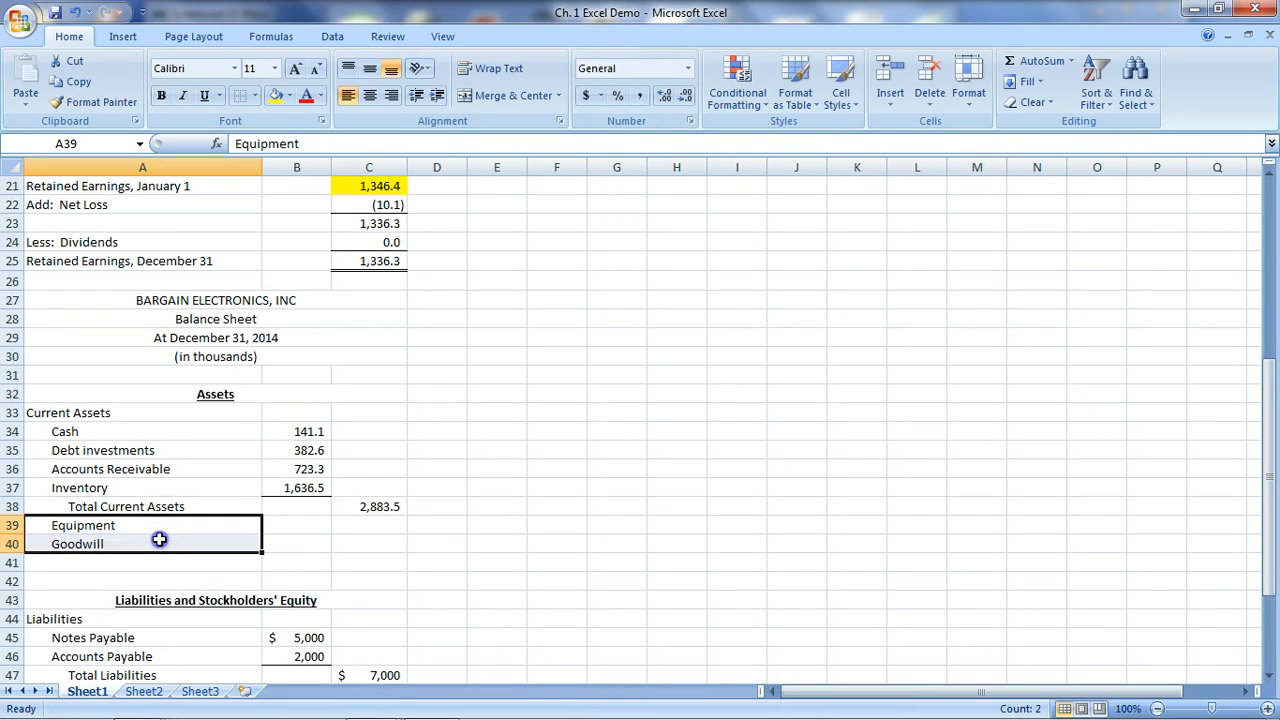
{"action": "left_click", "coordinate": [418, 98]}
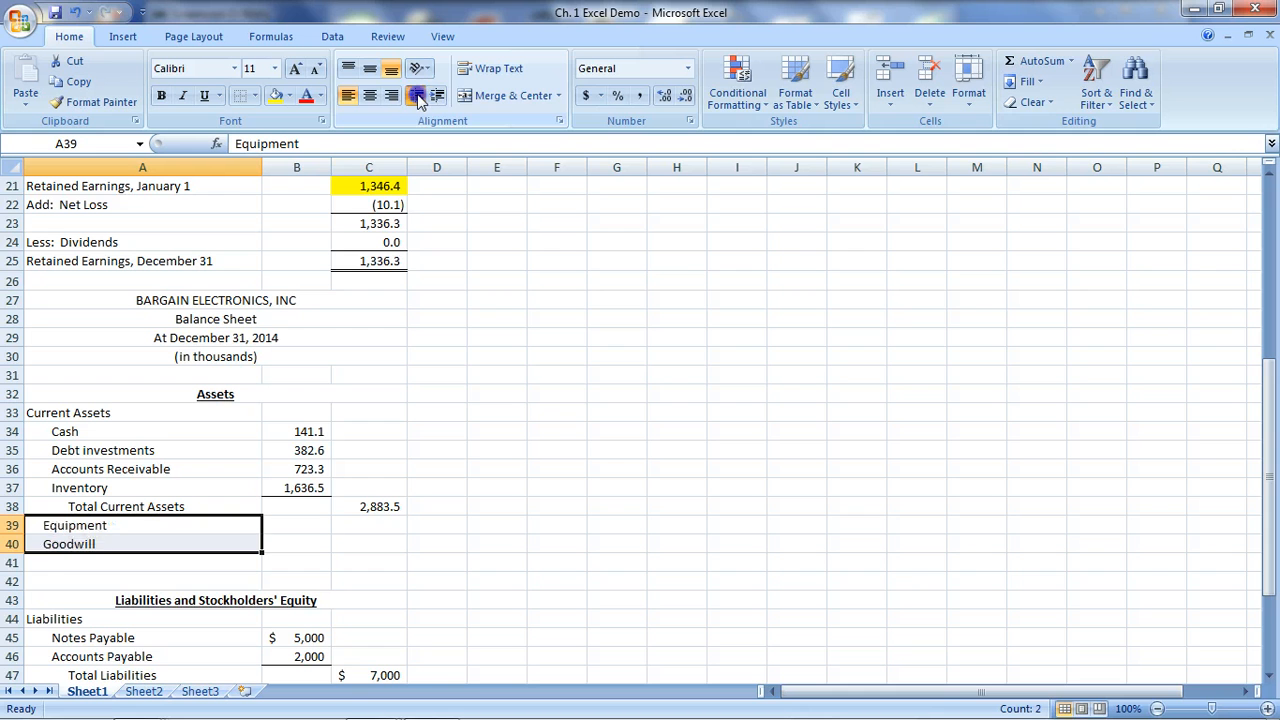
{"action": "left_click", "coordinate": [418, 98]}
{"action": "left_click", "coordinate": [418, 98]}
{"action": "left_click", "coordinate": [126, 527]}
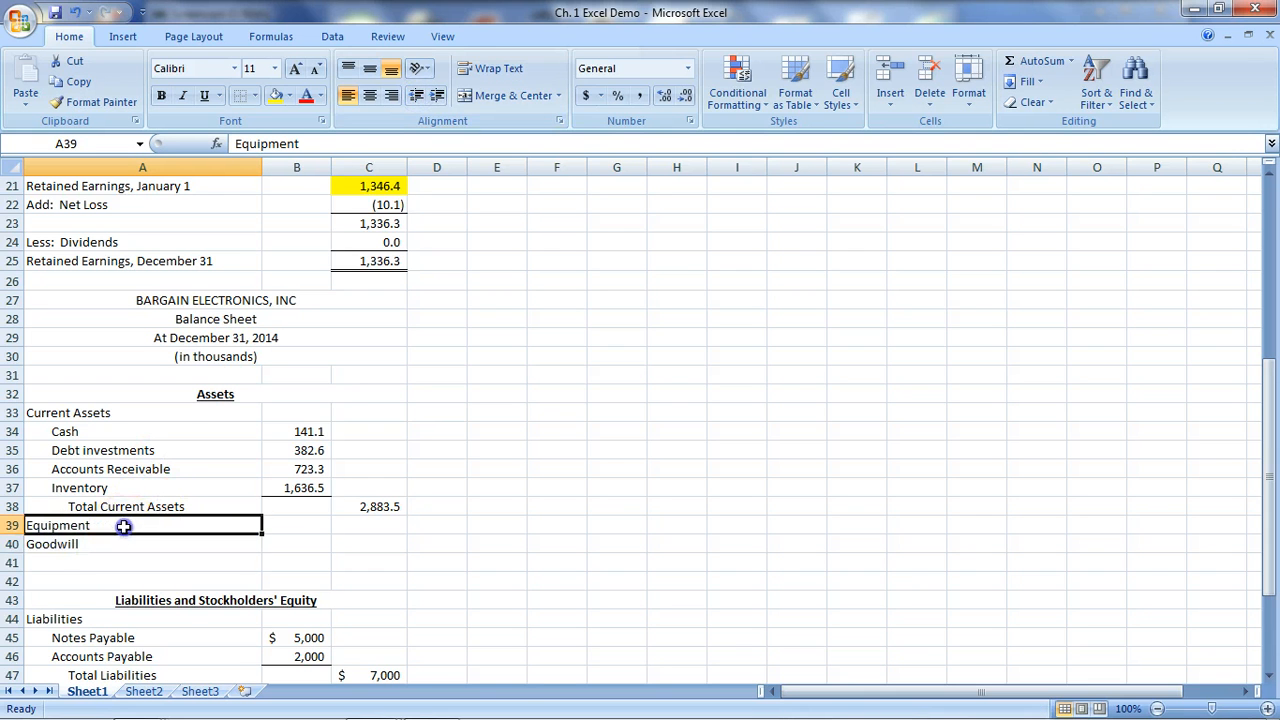
{"action": "left_click", "coordinate": [305, 145]}
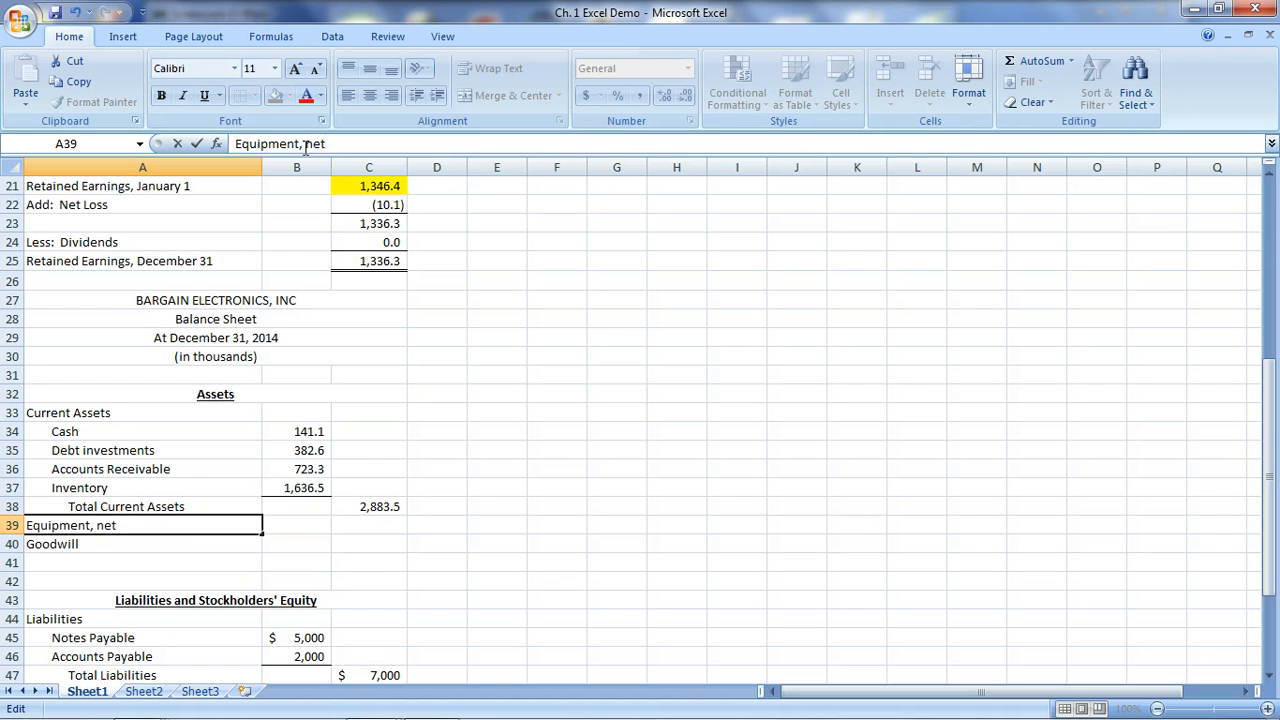
- Set the Equipment, net amount in C39 to 921 and the Goodwill amount in C40 to 202.7
{"action": "left_click", "coordinate": [371, 527]}
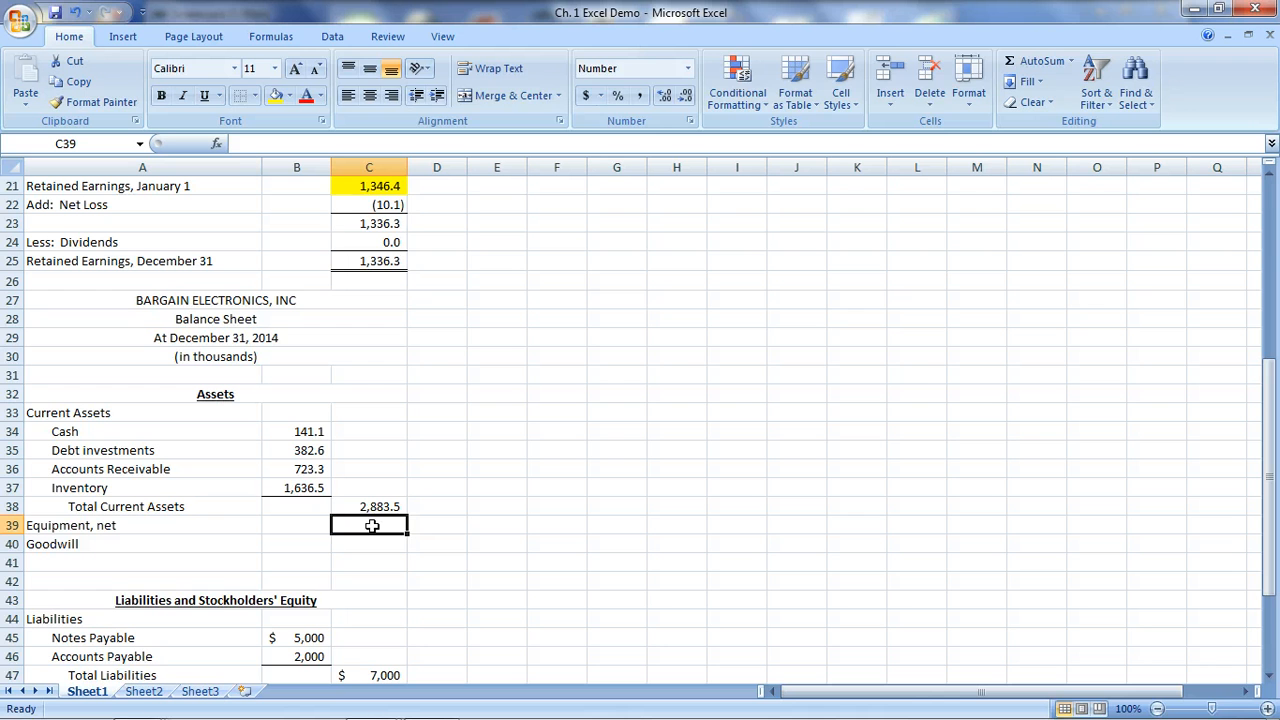
{"action": "type", "text": "921"}
{"action": "key", "text": "Return"}
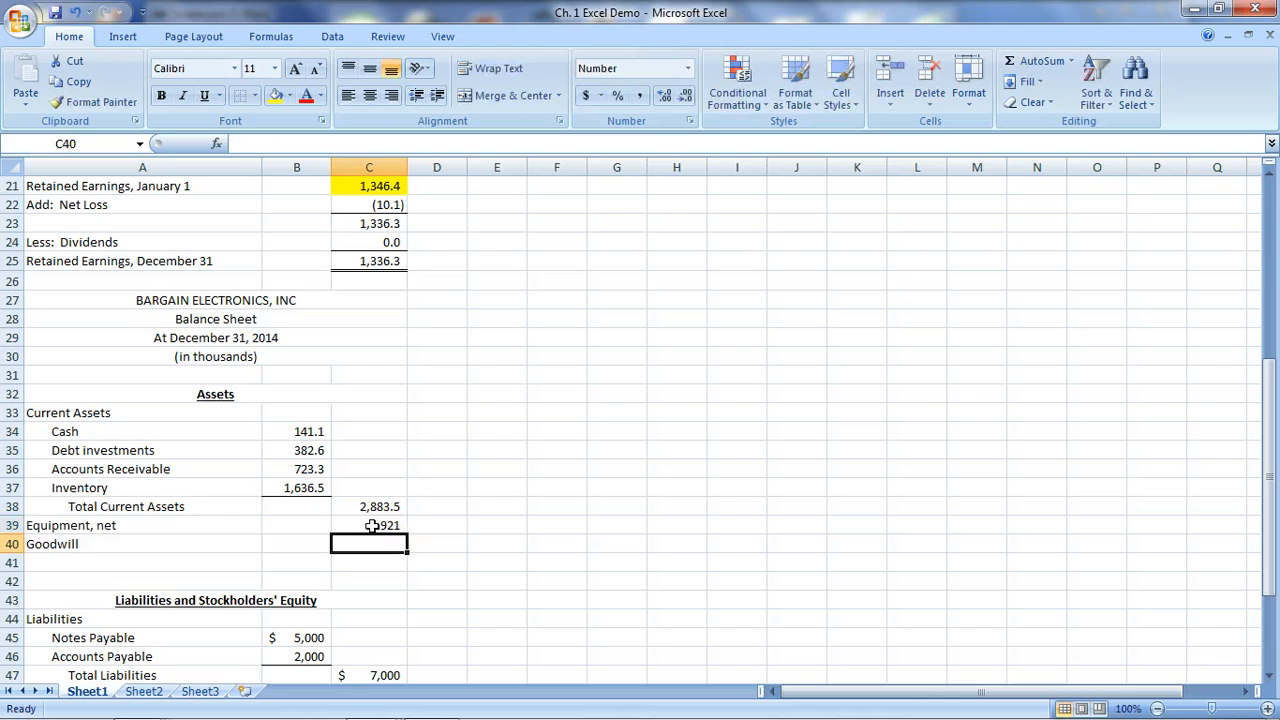
{"action": "type", "text": "202.7"}
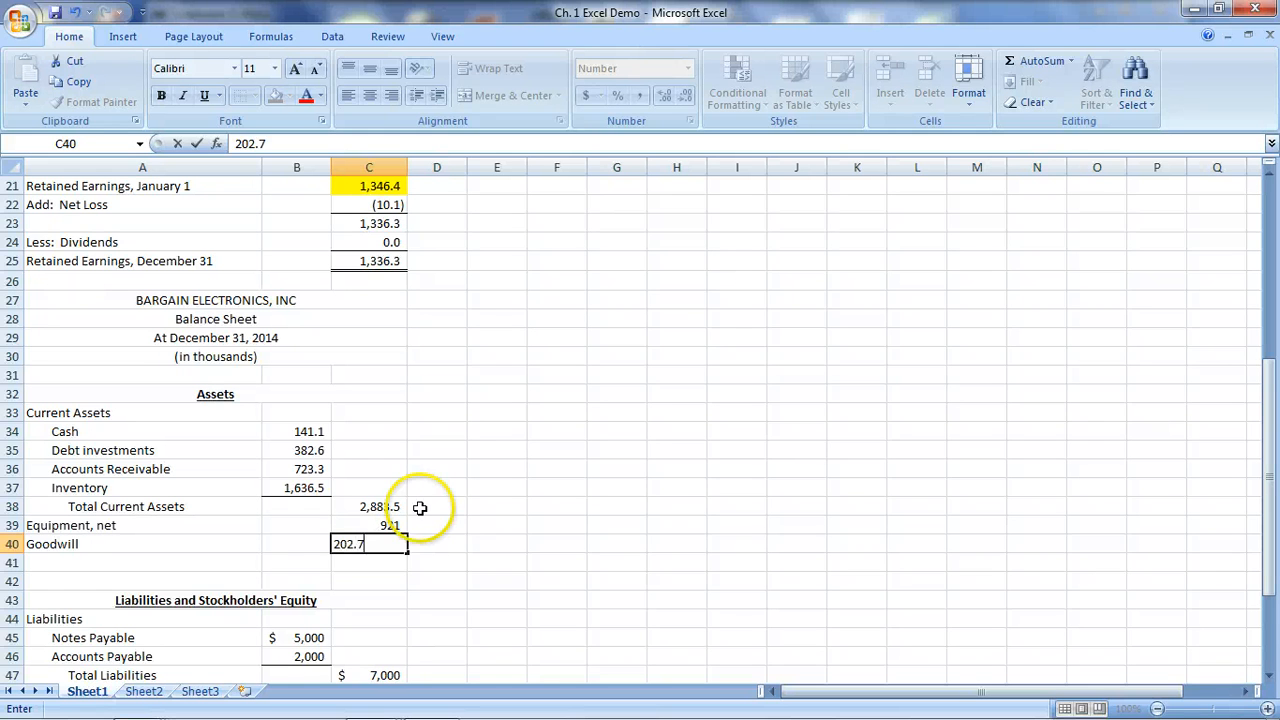
{"action": "key", "text": "Return"}
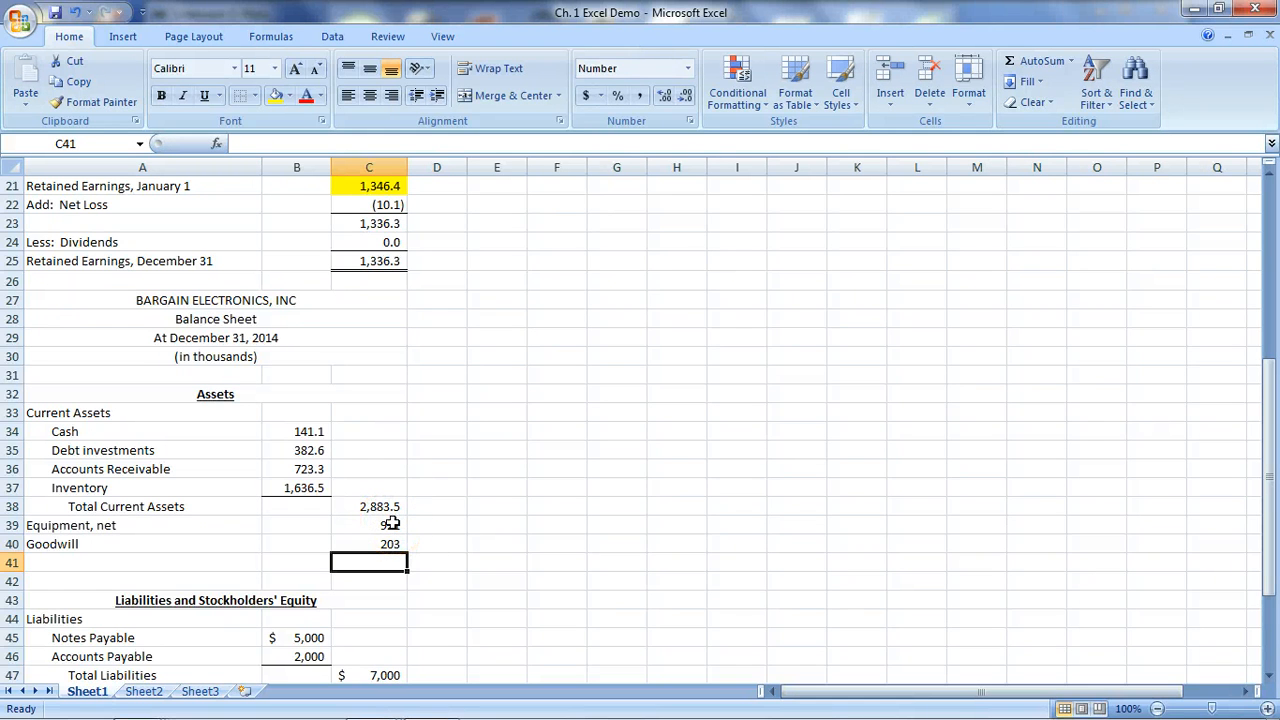
- Enter the label "Total Assets" in A41, below Goodwill
{"action": "left_click", "coordinate": [137, 565]}
{"action": "type", "text": "Total"}
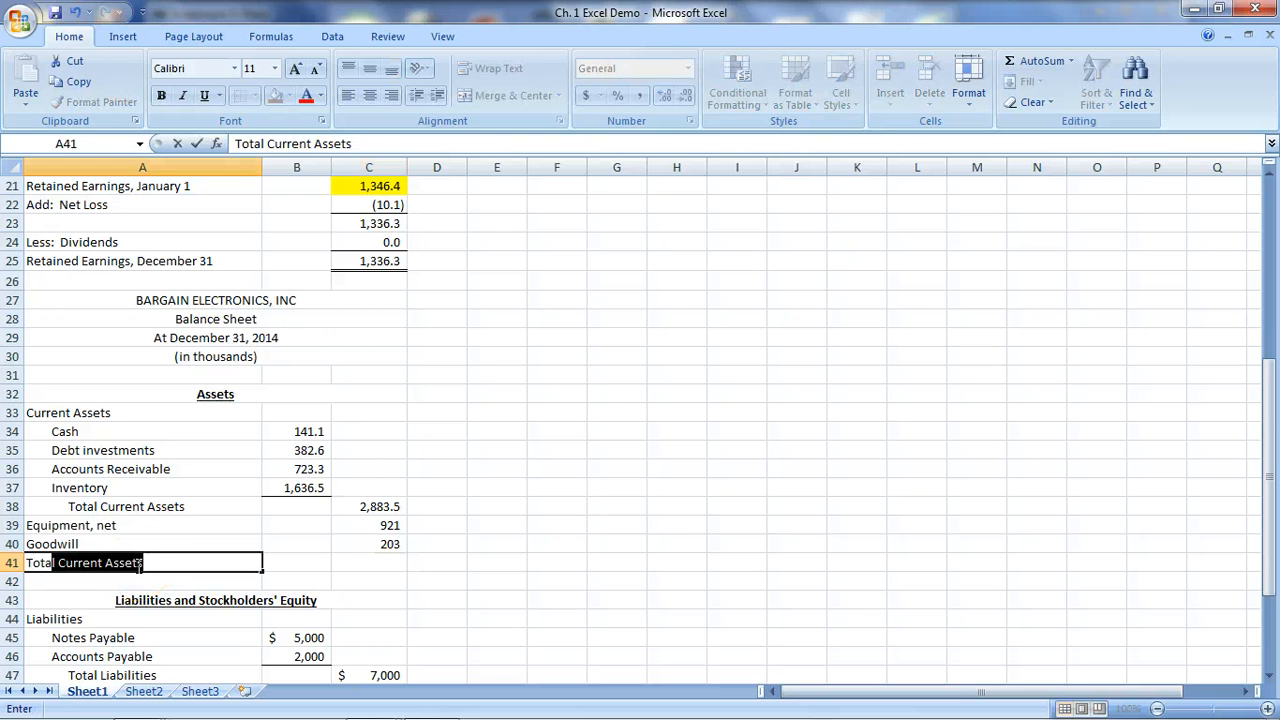
{"action": "type", "text": " Assets"}
{"action": "key", "text": "Tab"}
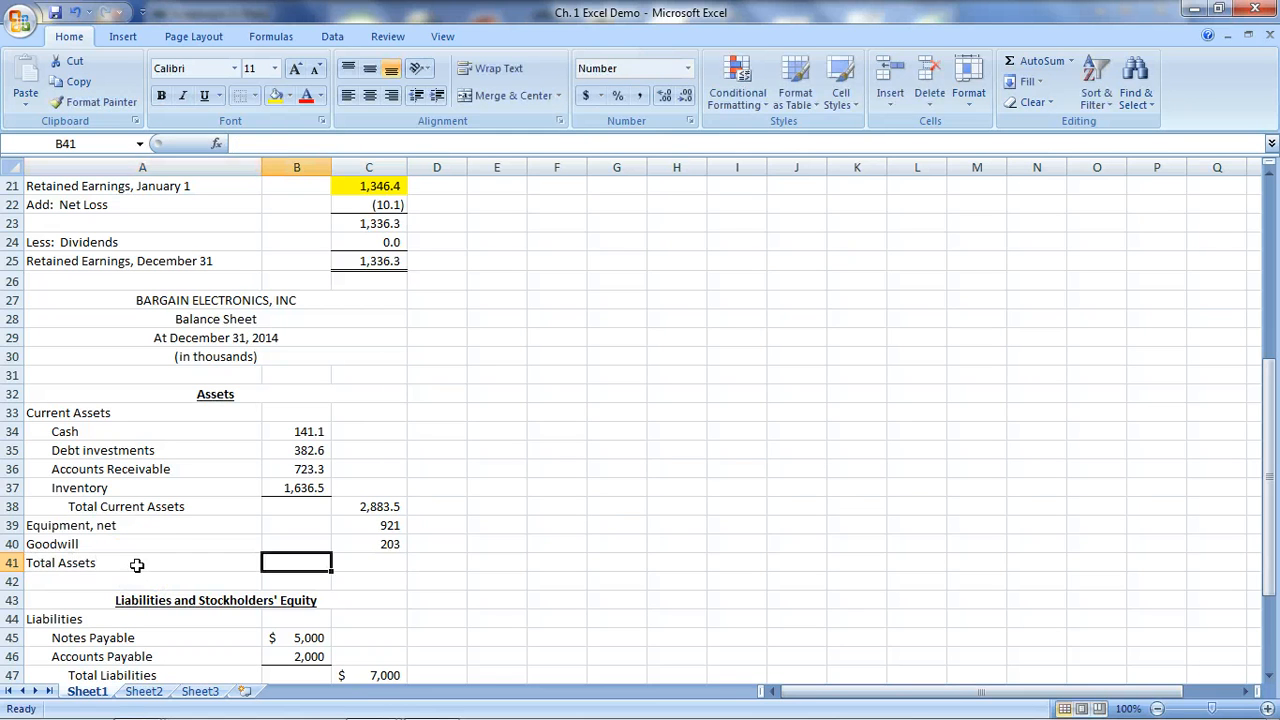
- Calculate Total Assets in C41 with AutoSum over C38:C40
{"action": "key", "text": "Tab"}
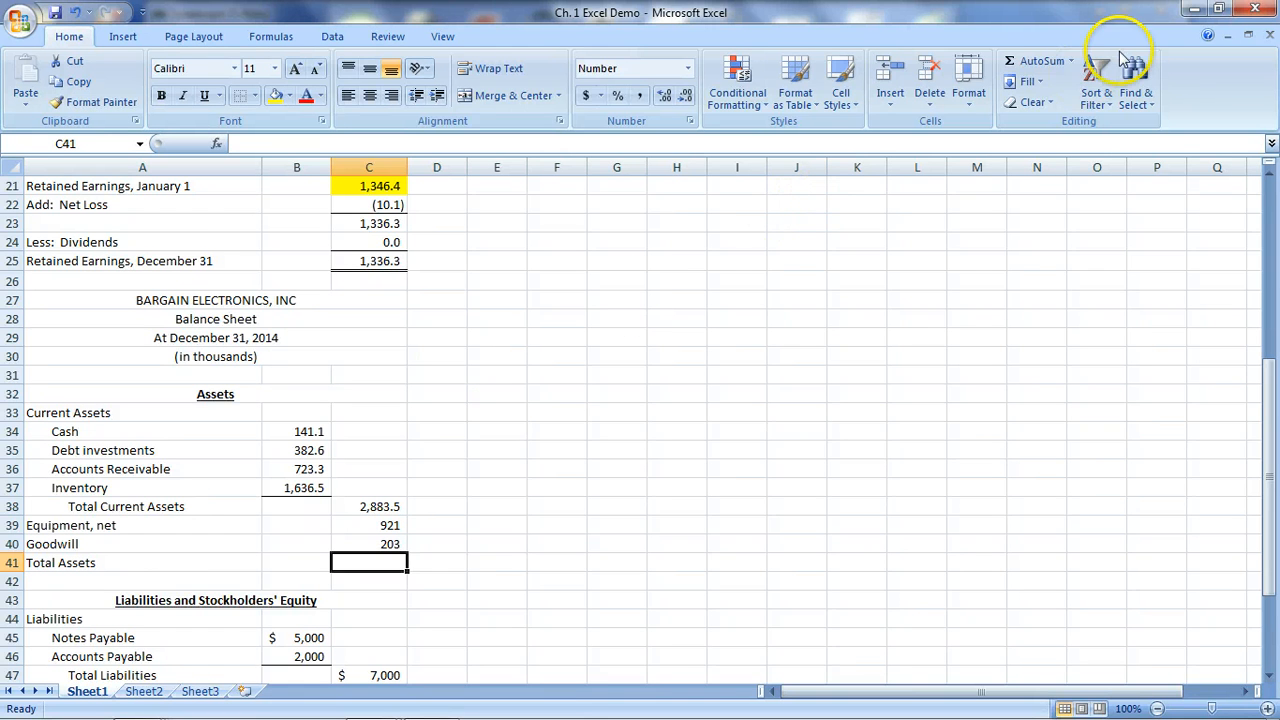
{"action": "left_click", "coordinate": [1040, 61]}
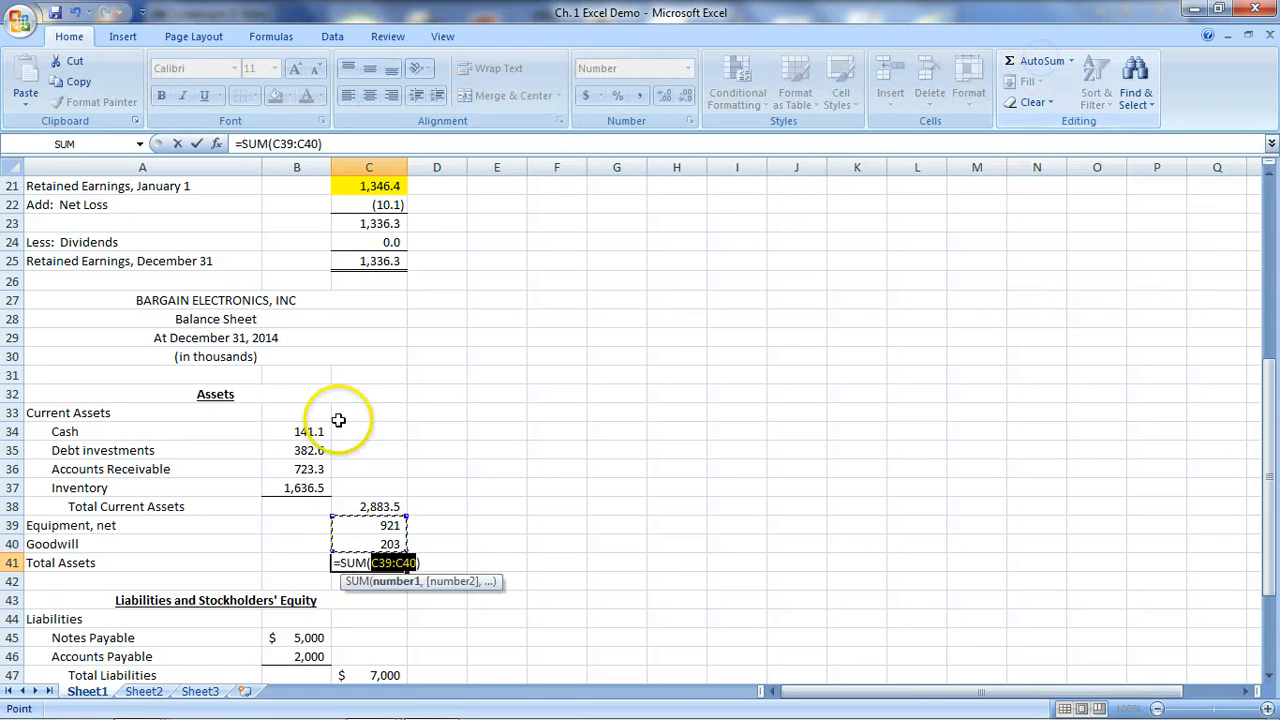
{"action": "left_click", "coordinate": [379, 505]}
{"action": "left_click_drag", "start_coordinate": [379, 505], "coordinate": [379, 544]}
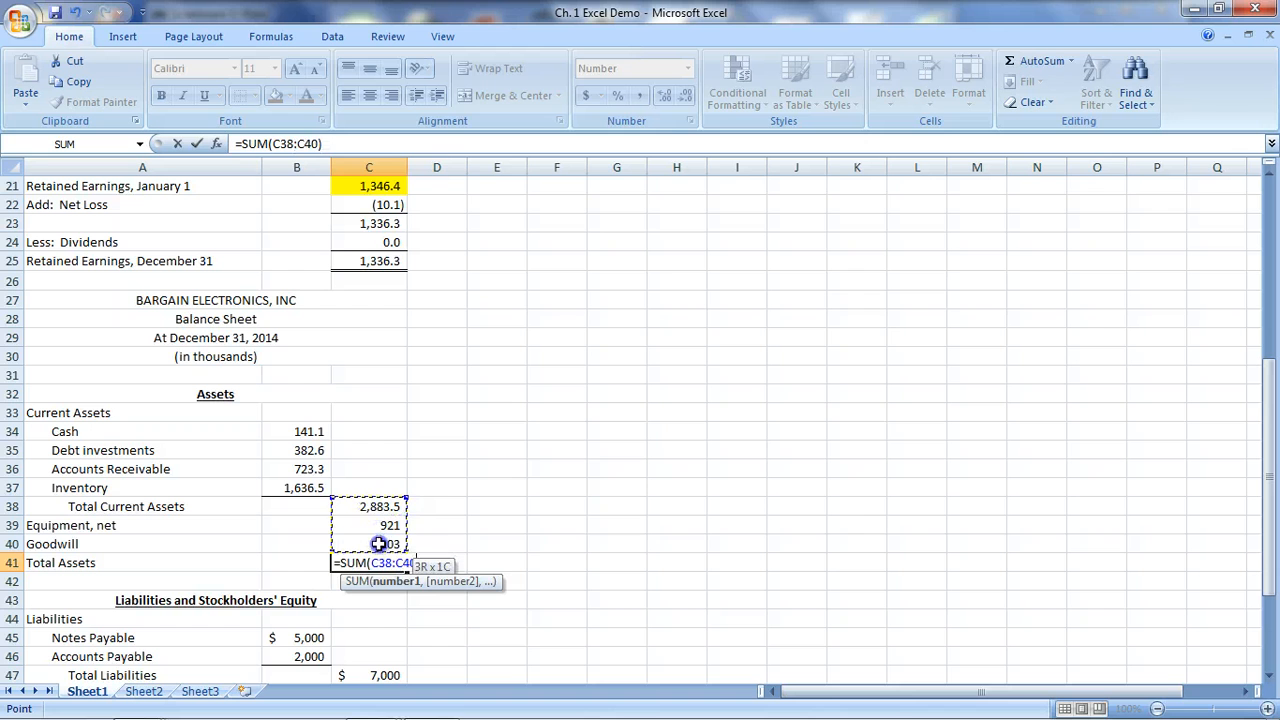
{"action": "key", "text": "Return"}
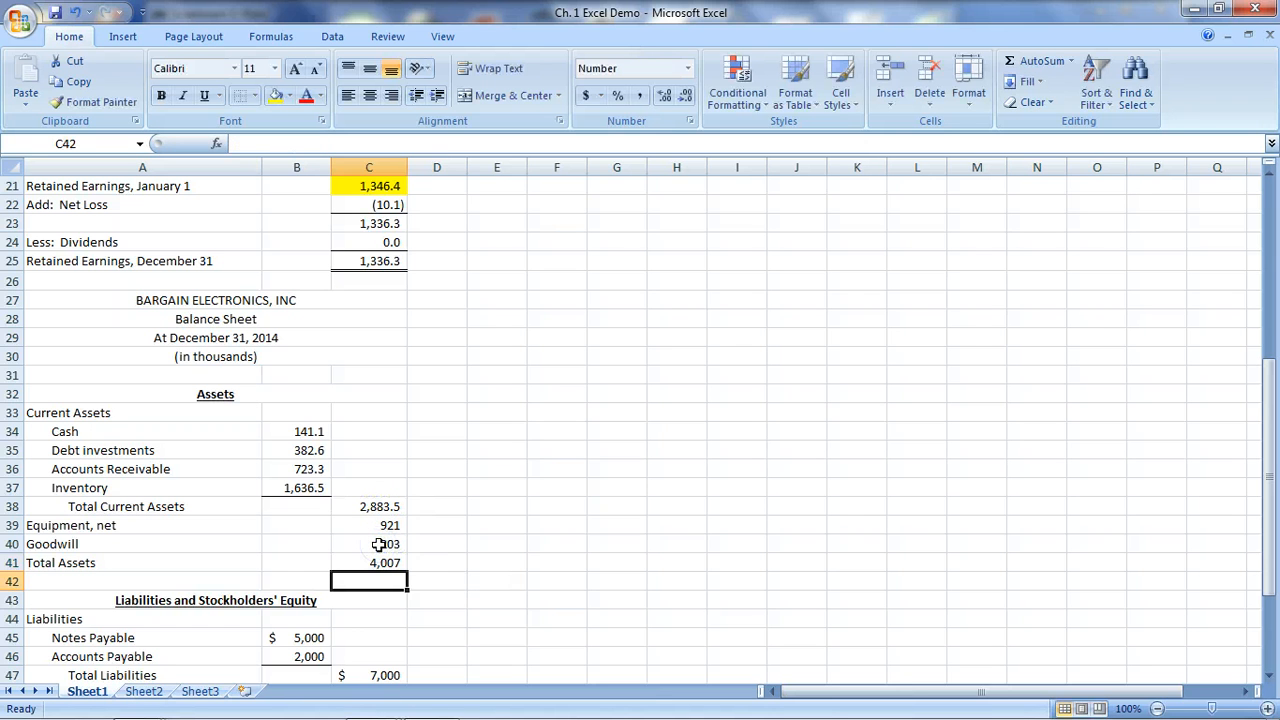
- Add a bottom border to the Goodwill amount in C40
{"action": "left_click", "coordinate": [400, 544]}
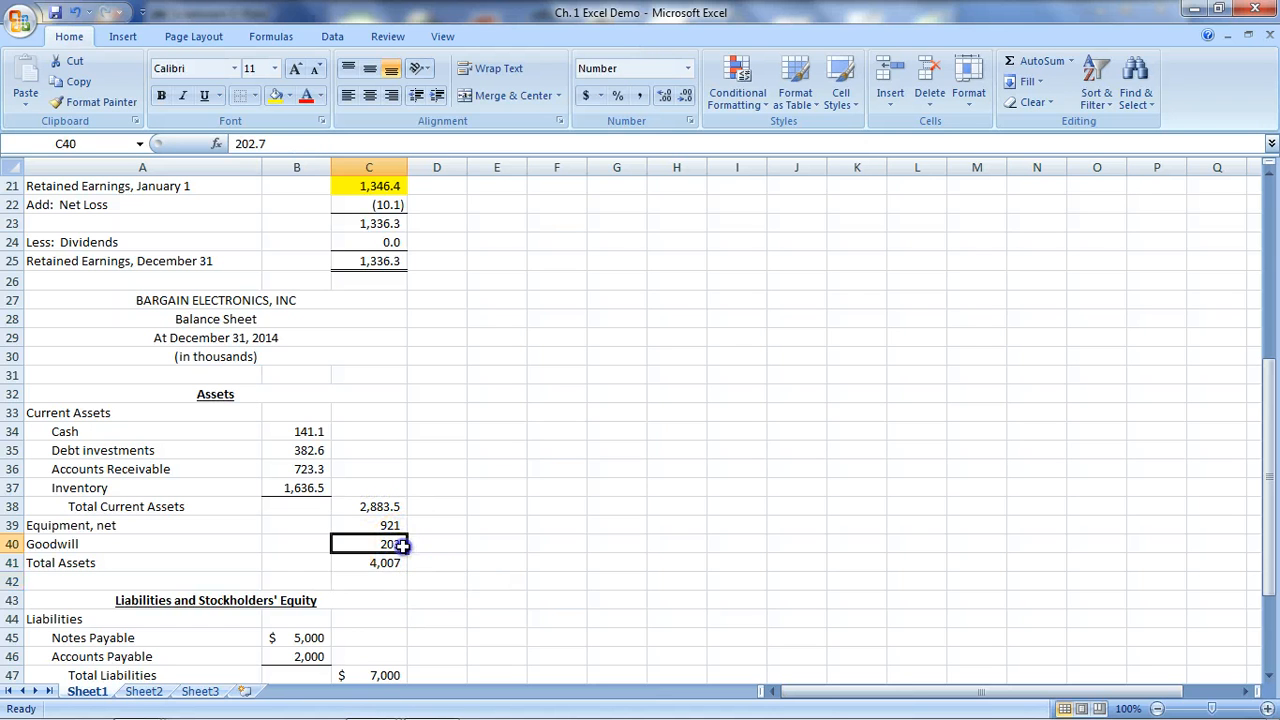
{"action": "left_click", "coordinate": [255, 95]}
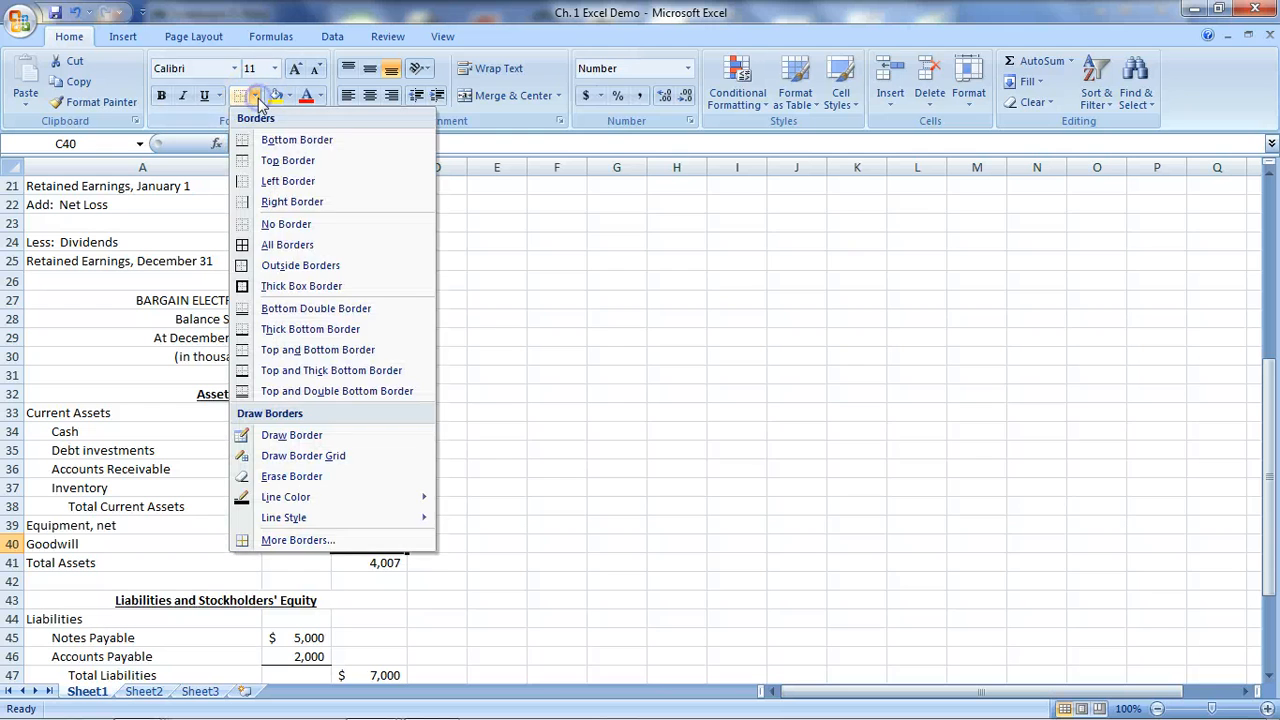
{"action": "left_click", "coordinate": [242, 147]}
- Add a bottom double border to the Total Assets amount in C41
{"action": "left_click", "coordinate": [388, 562]}
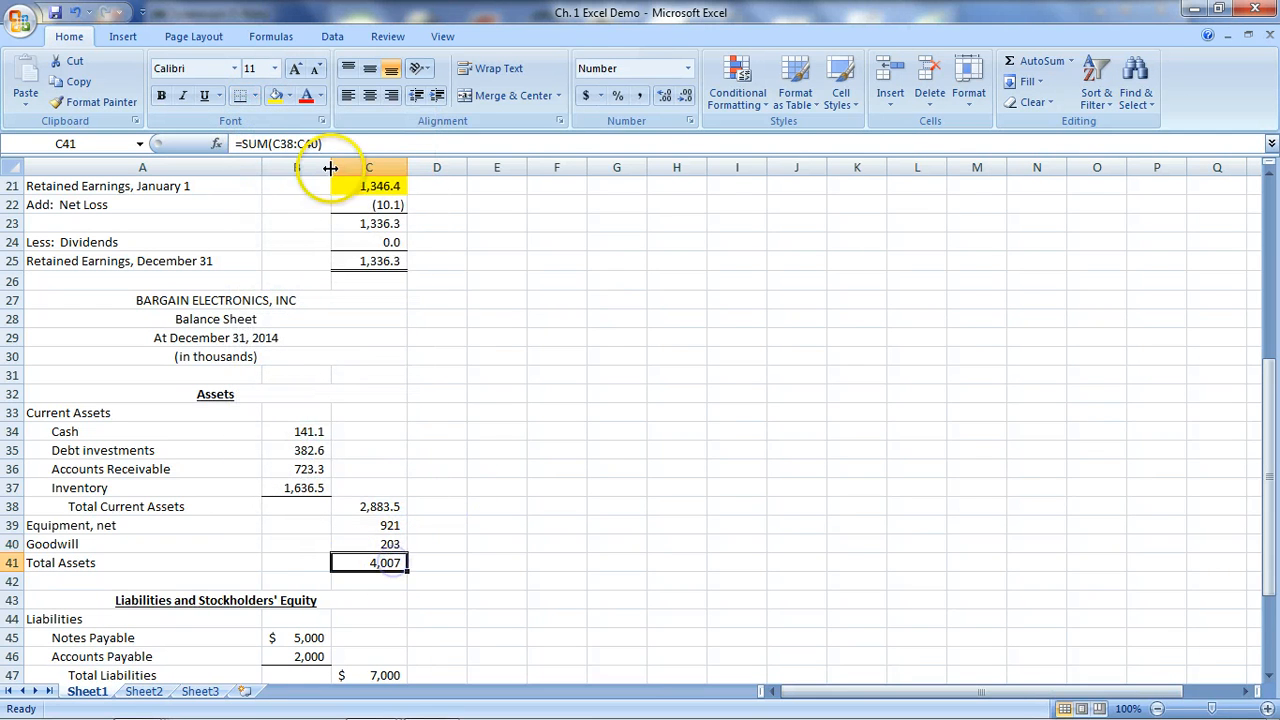
{"action": "left_click", "coordinate": [255, 95]}
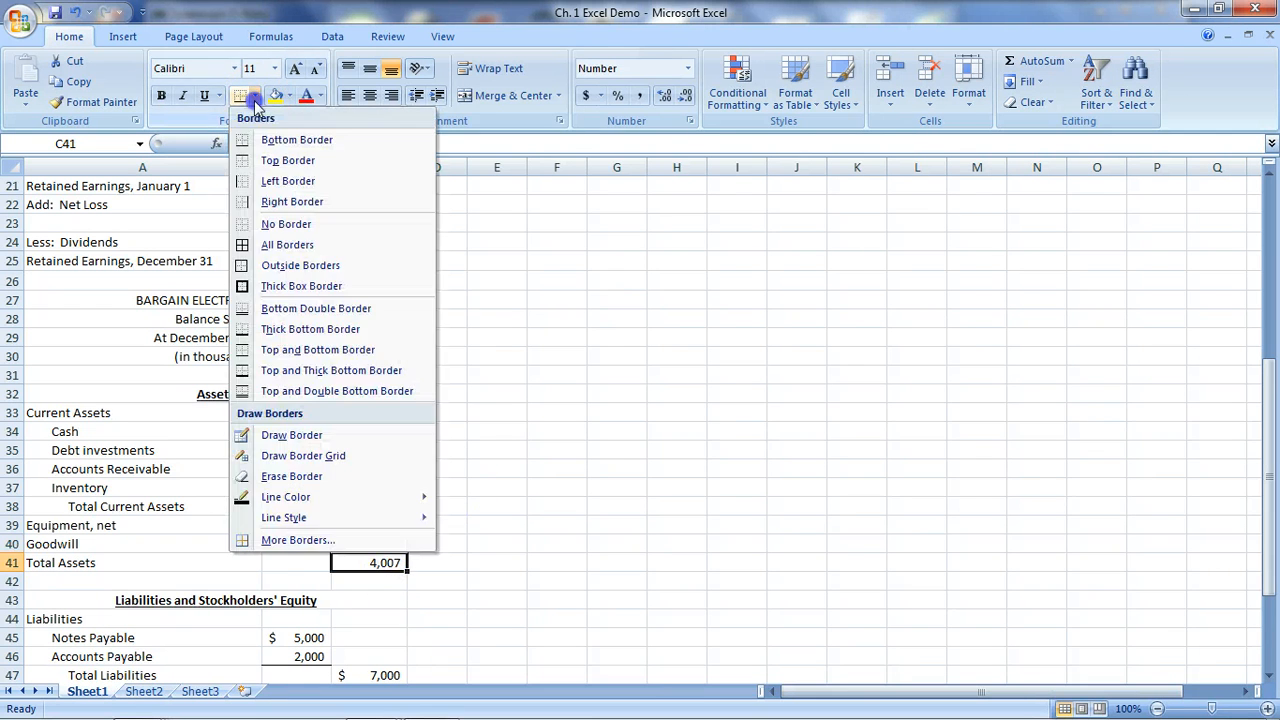
{"action": "left_click", "coordinate": [255, 308]}
{"action": "left_click", "coordinate": [494, 560]}
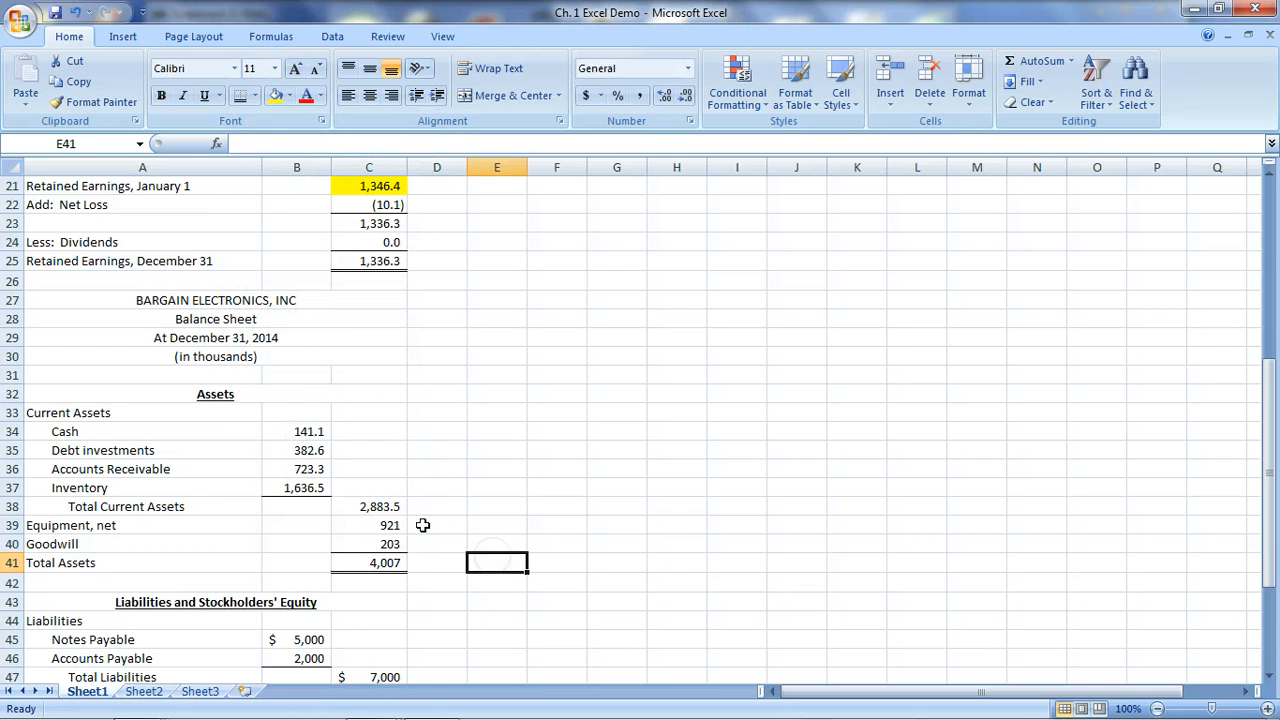
- Format the Equipment, Goodwill and Total Assets amounts in C39:C41 to show one decimal place
{"action": "left_click_drag", "start_coordinate": [398, 526], "coordinate": [400, 562]}
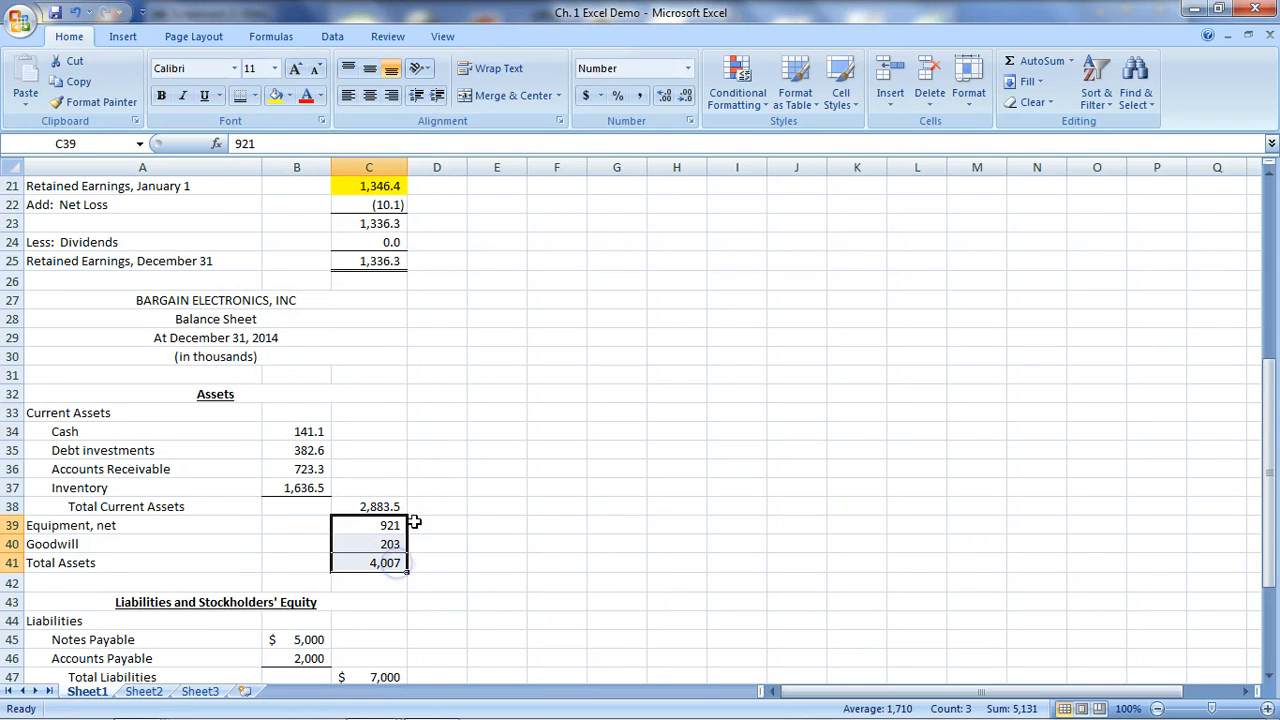
{"action": "left_click", "coordinate": [689, 121]}
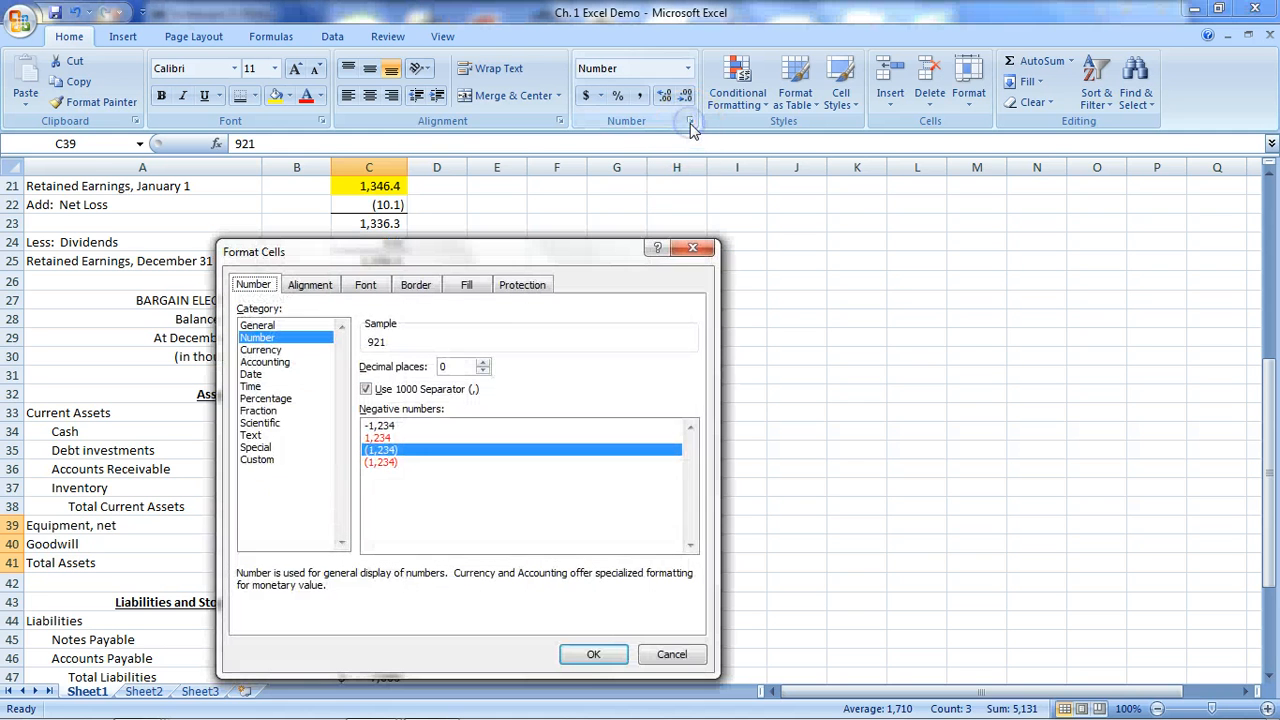
{"action": "left_click", "coordinate": [483, 363]}
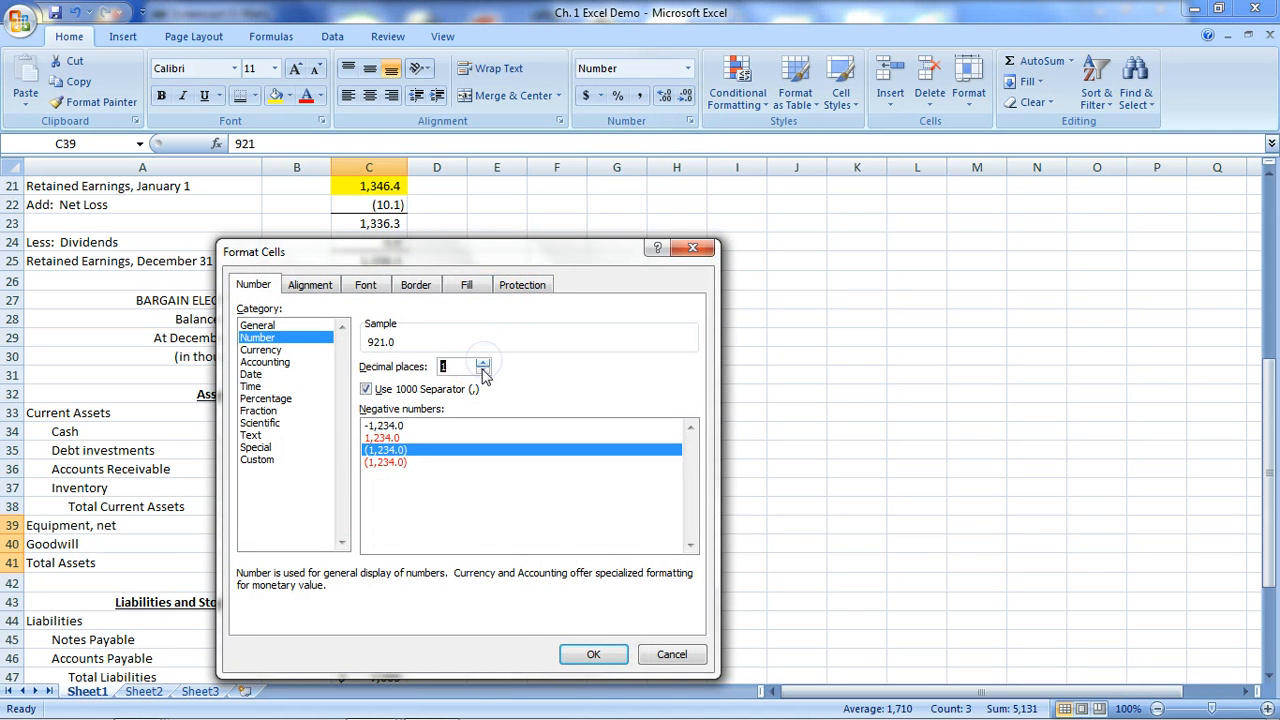
{"action": "left_click", "coordinate": [588, 655]}
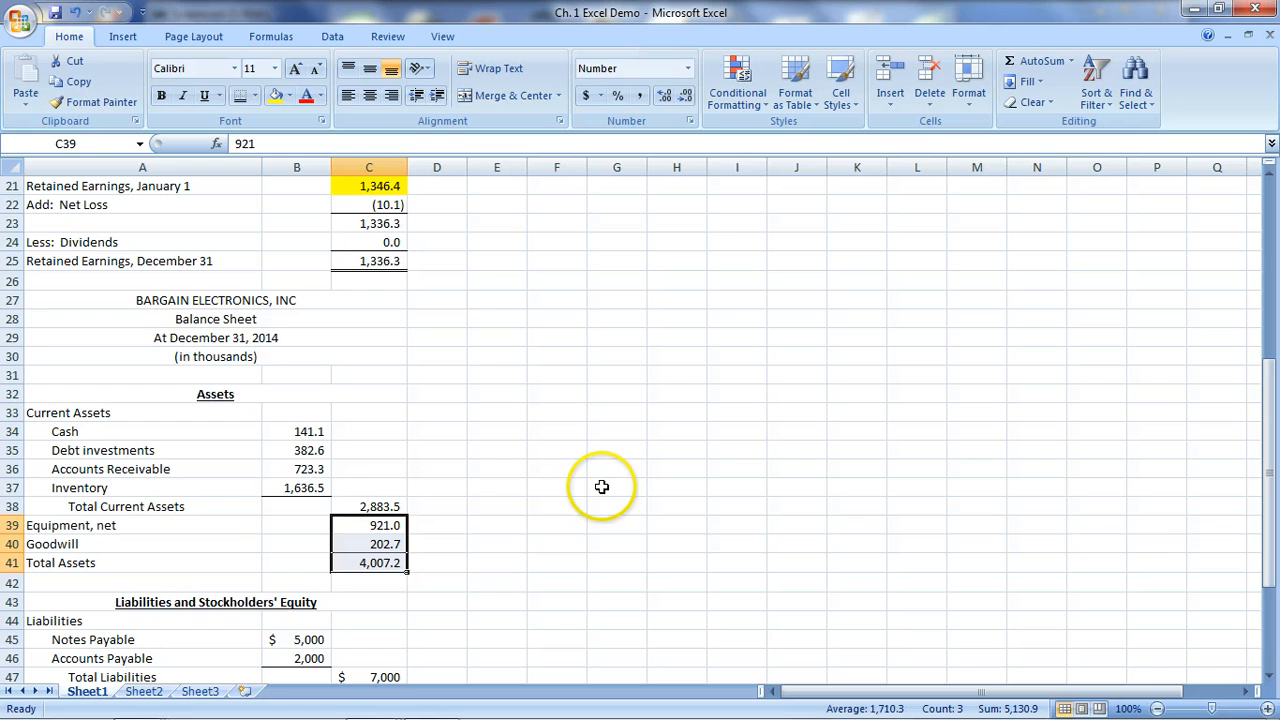
{"action": "left_click", "coordinate": [601, 487]}
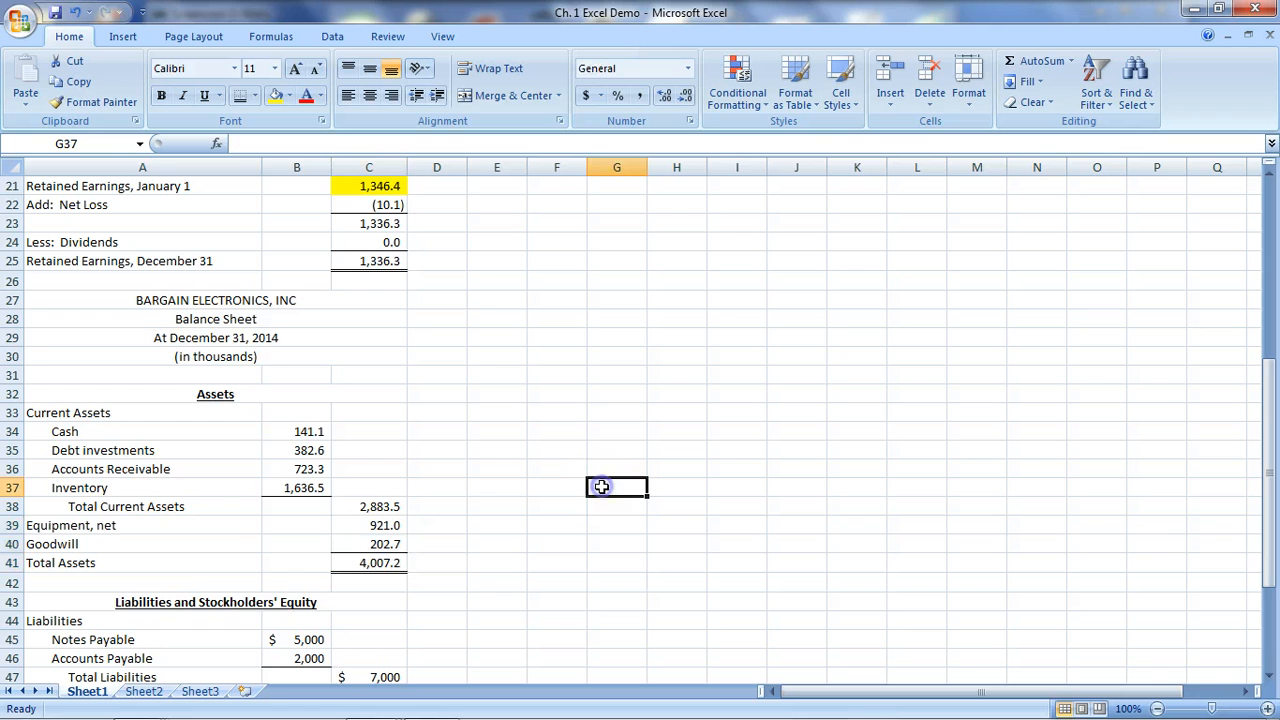
- Apply the dollar accounting format with one decimal place to Cash in B34, Total Current Assets in C38 and Total Assets in C41
{"action": "left_click", "coordinate": [317, 430]}
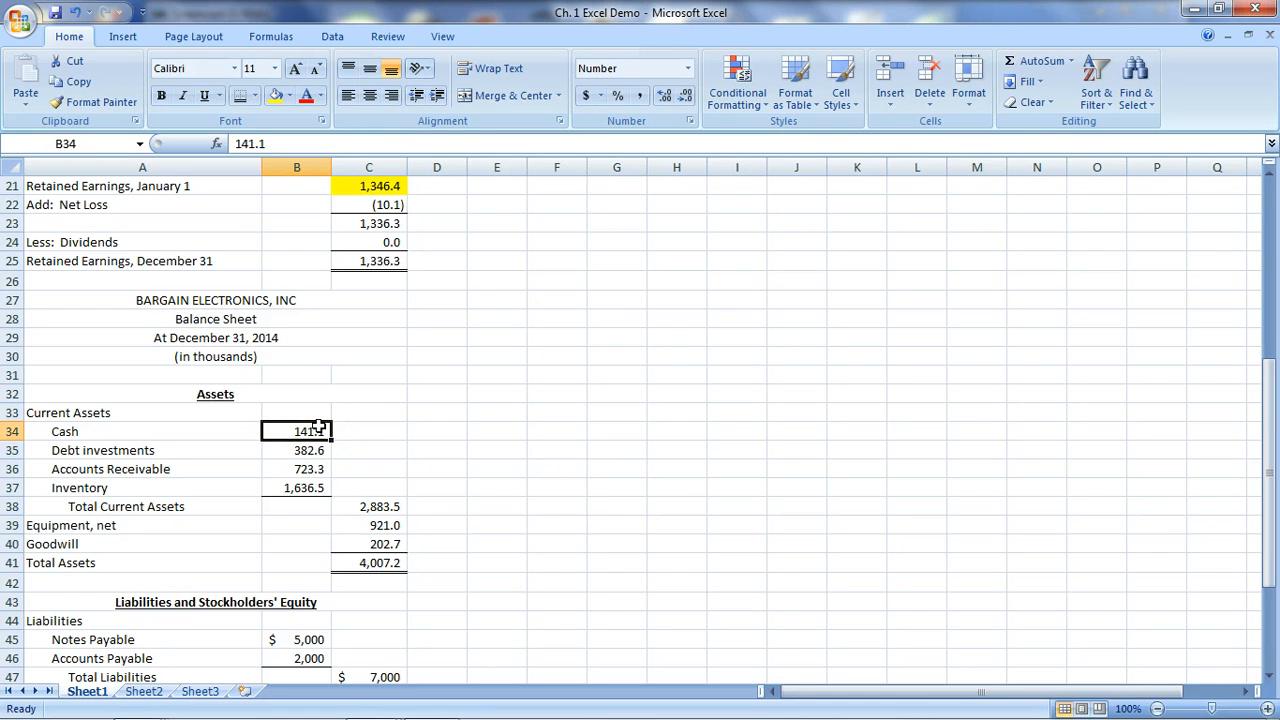
{"action": "left_click", "coordinate": [370, 507], "text": "ctrl"}
{"action": "left_click", "coordinate": [370, 563], "text": "ctrl"}
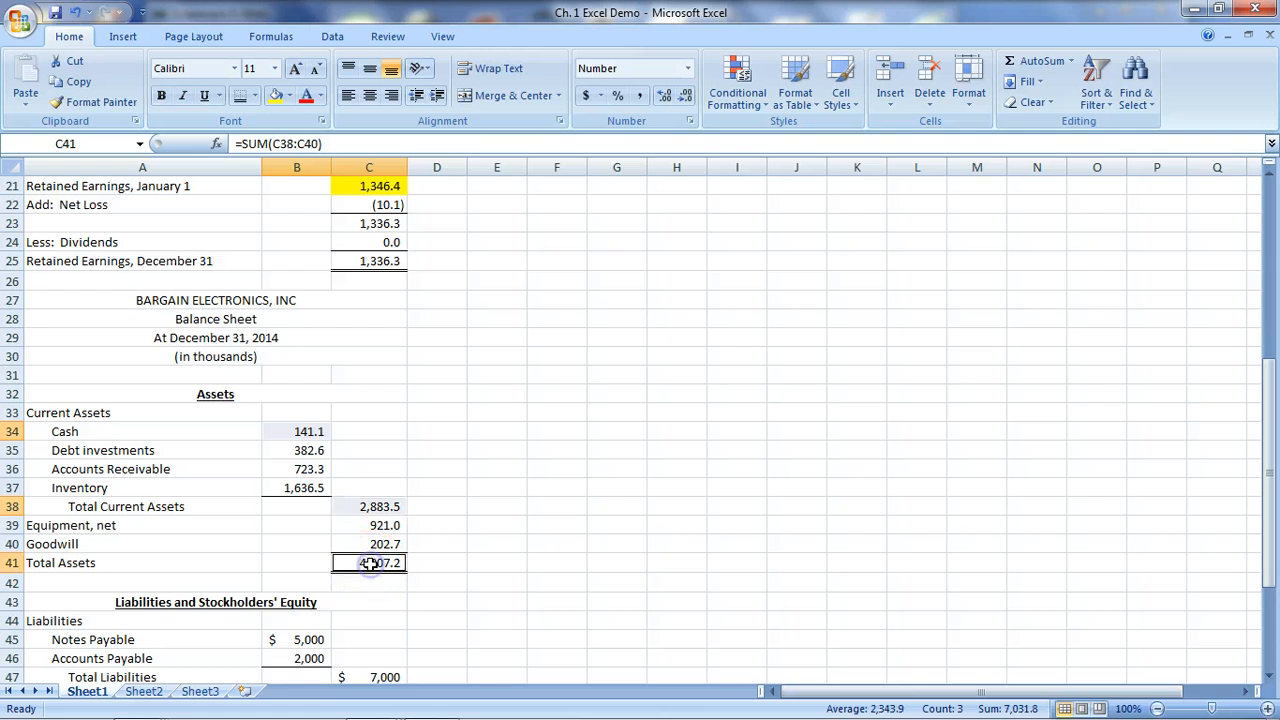
{"action": "left_click", "coordinate": [587, 96]}
{"action": "left_click", "coordinate": [686, 100]}
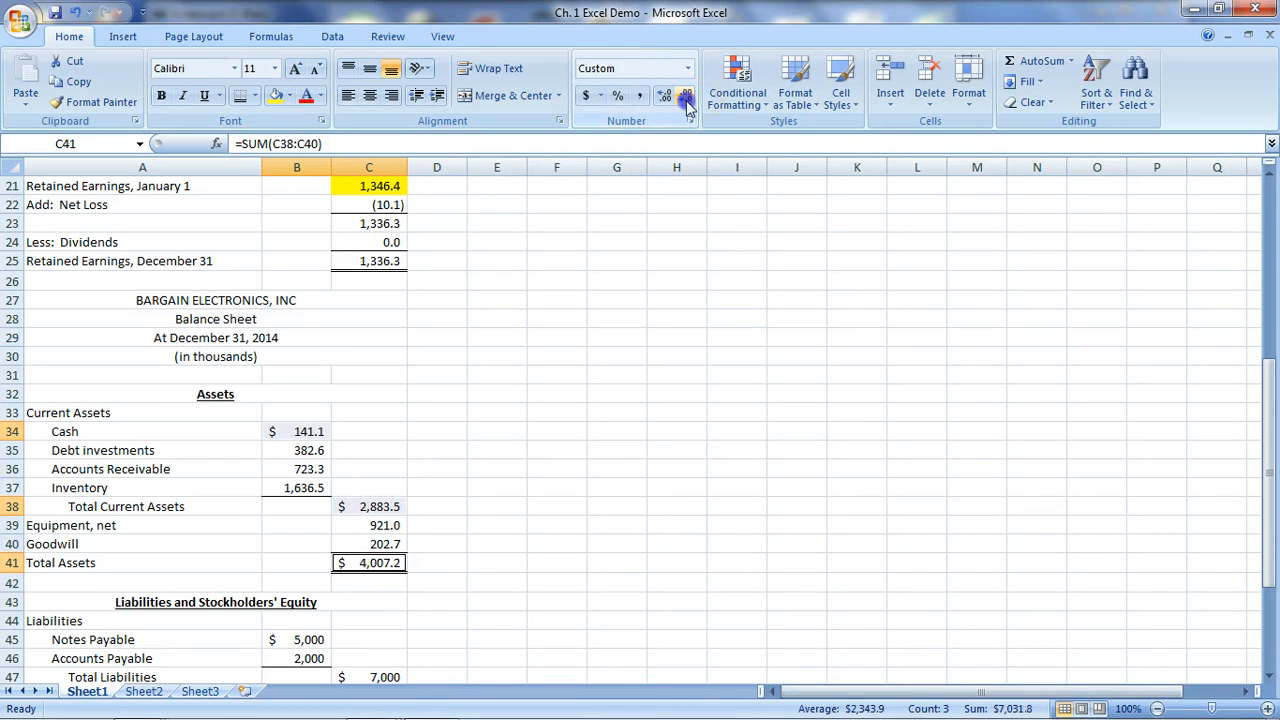
{"action": "left_click", "coordinate": [513, 577]}
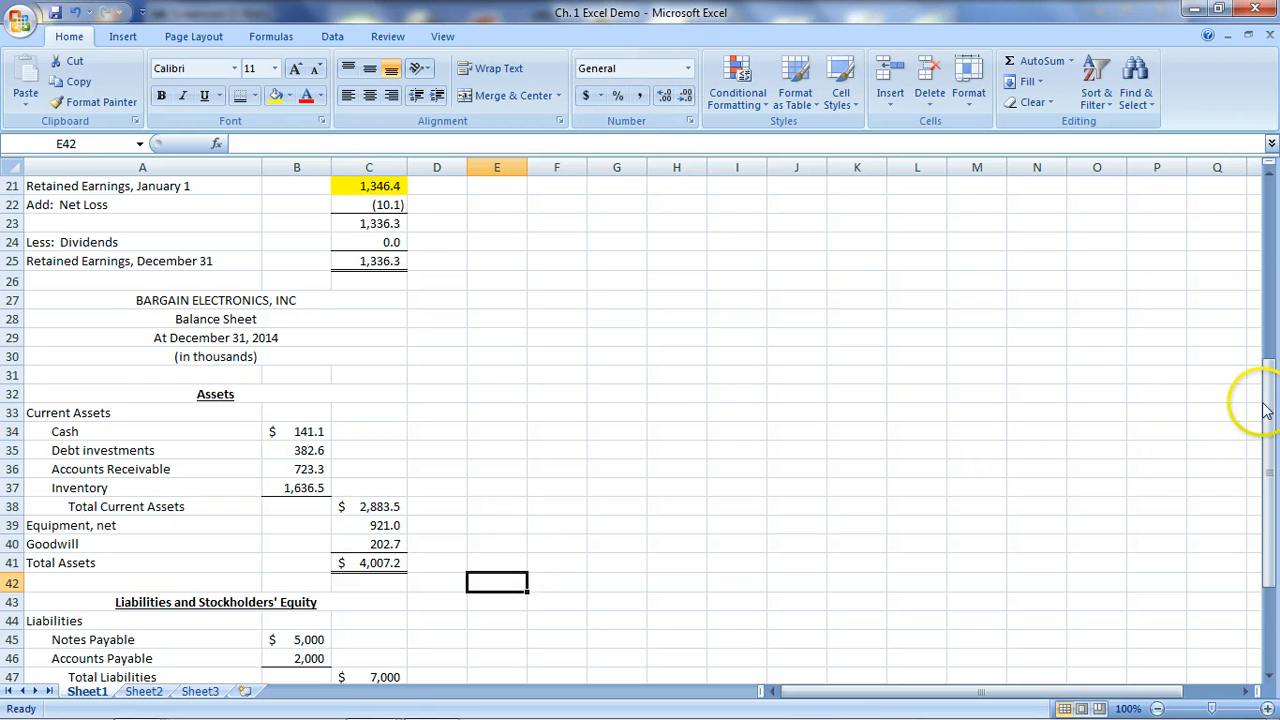
- Change the Liabilities heading in A44 to "Current Liabilities"
{"action": "left_click_drag", "start_coordinate": [1265, 410], "coordinate": [1268, 514]}
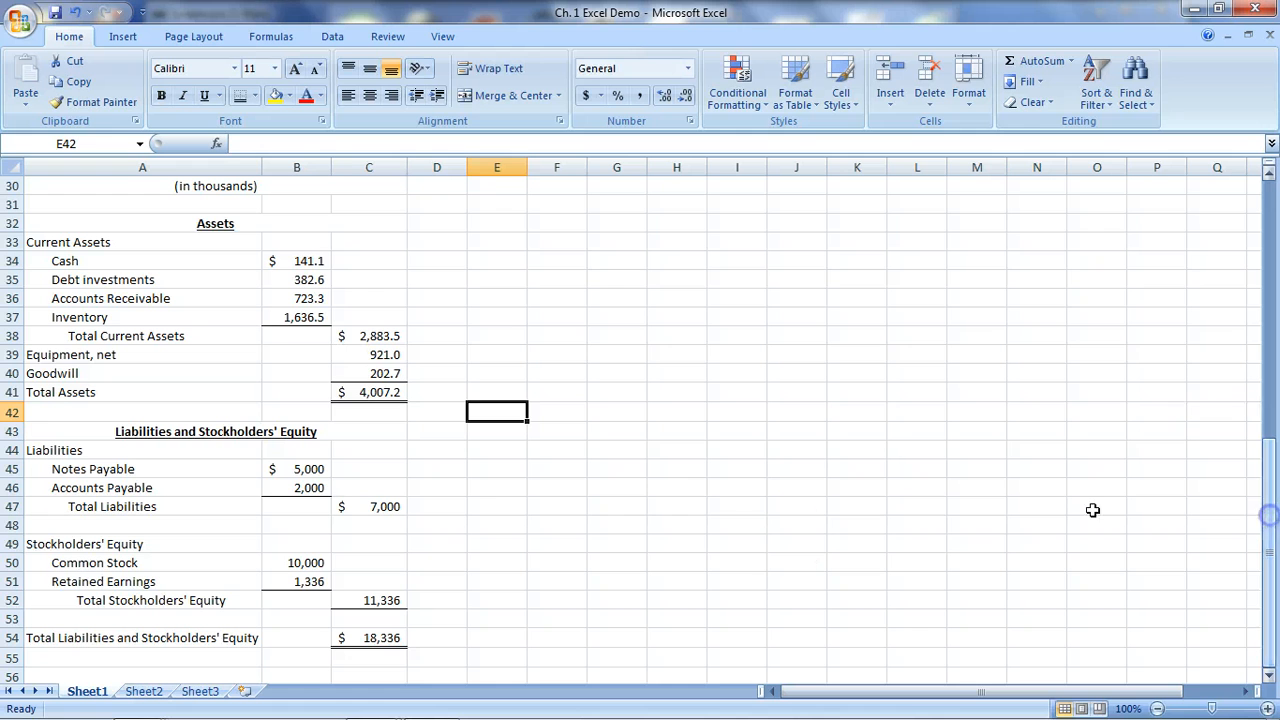
{"action": "left_click", "coordinate": [75, 450]}
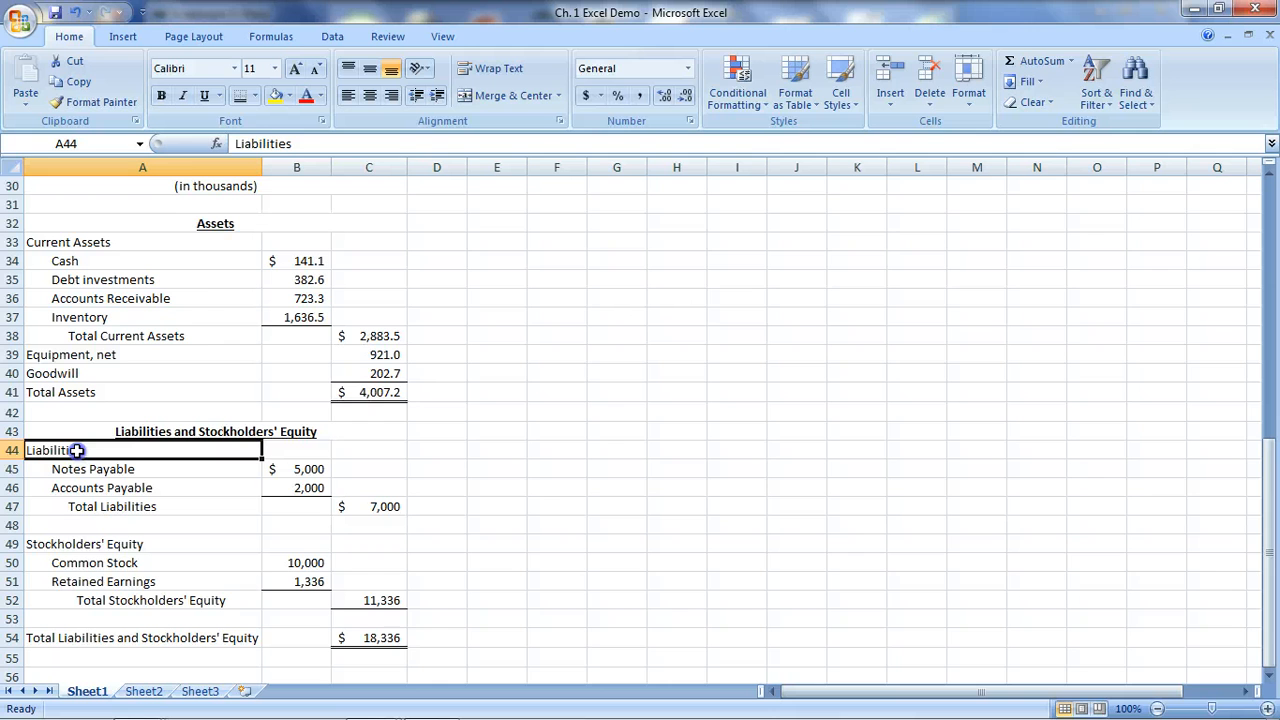
{"action": "left_click", "coordinate": [235, 144]}
{"action": "type", "text": "Current"}
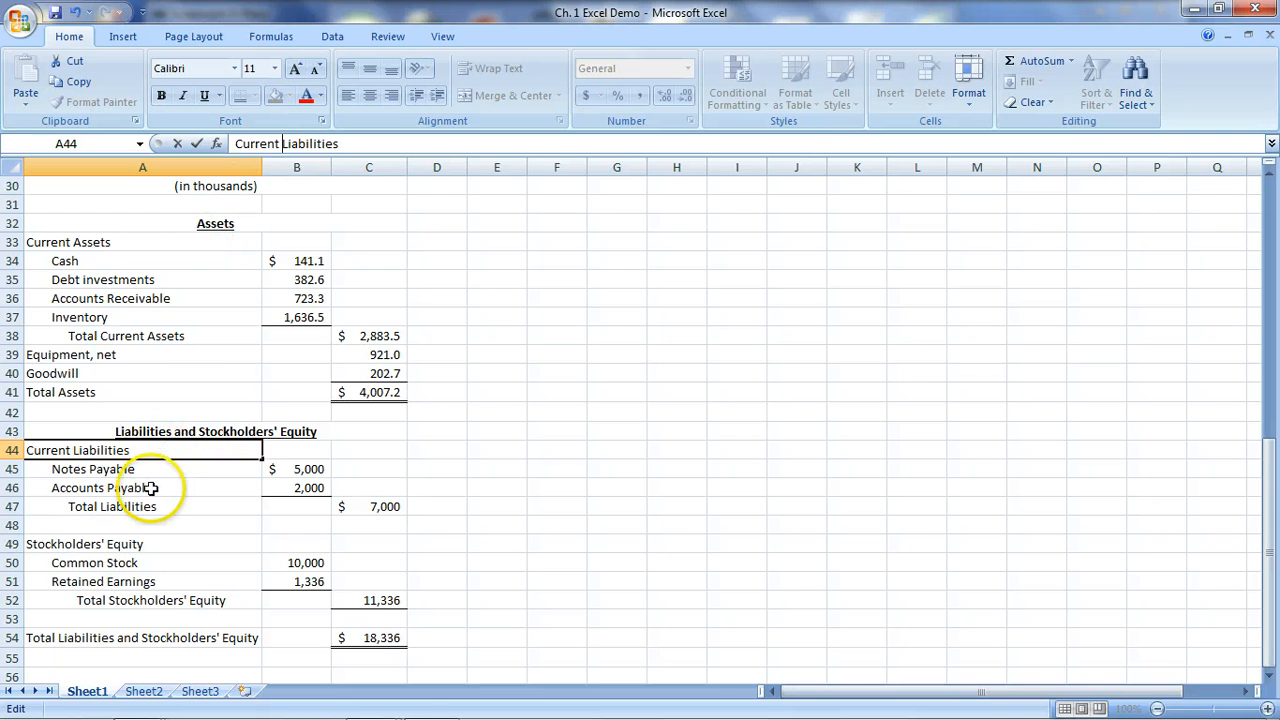
- Insert a blank row above Total Liabilities, at row 47
{"action": "left_click", "coordinate": [14, 506]}
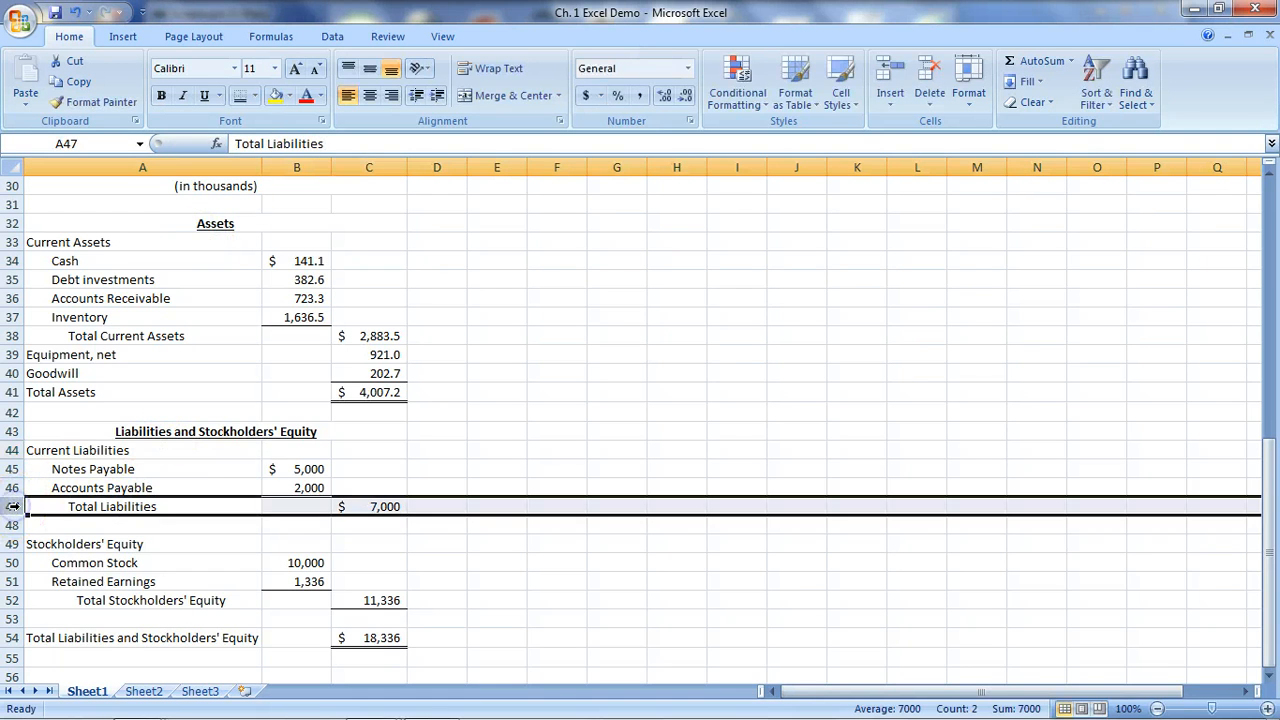
{"action": "right_click", "coordinate": [14, 506]}
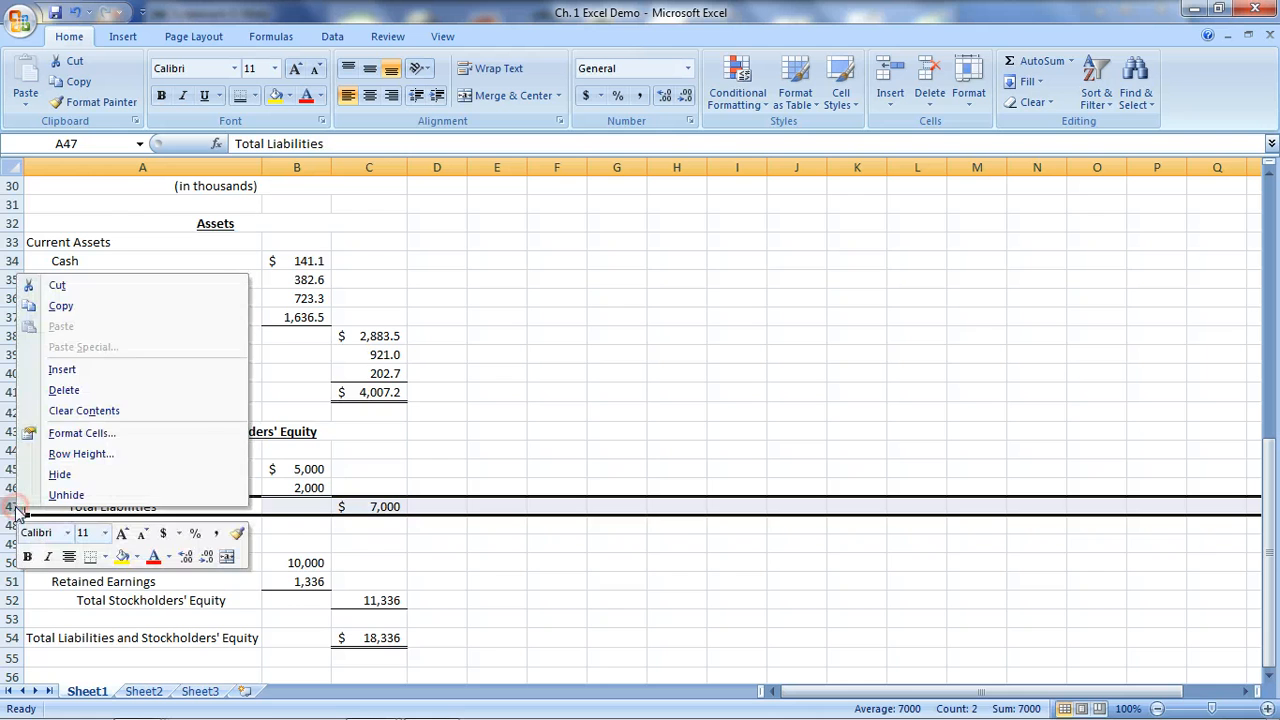
{"action": "left_click", "coordinate": [58, 368]}
- Remove the border from the Accounts Payable amount in B46
{"action": "left_click", "coordinate": [291, 489]}
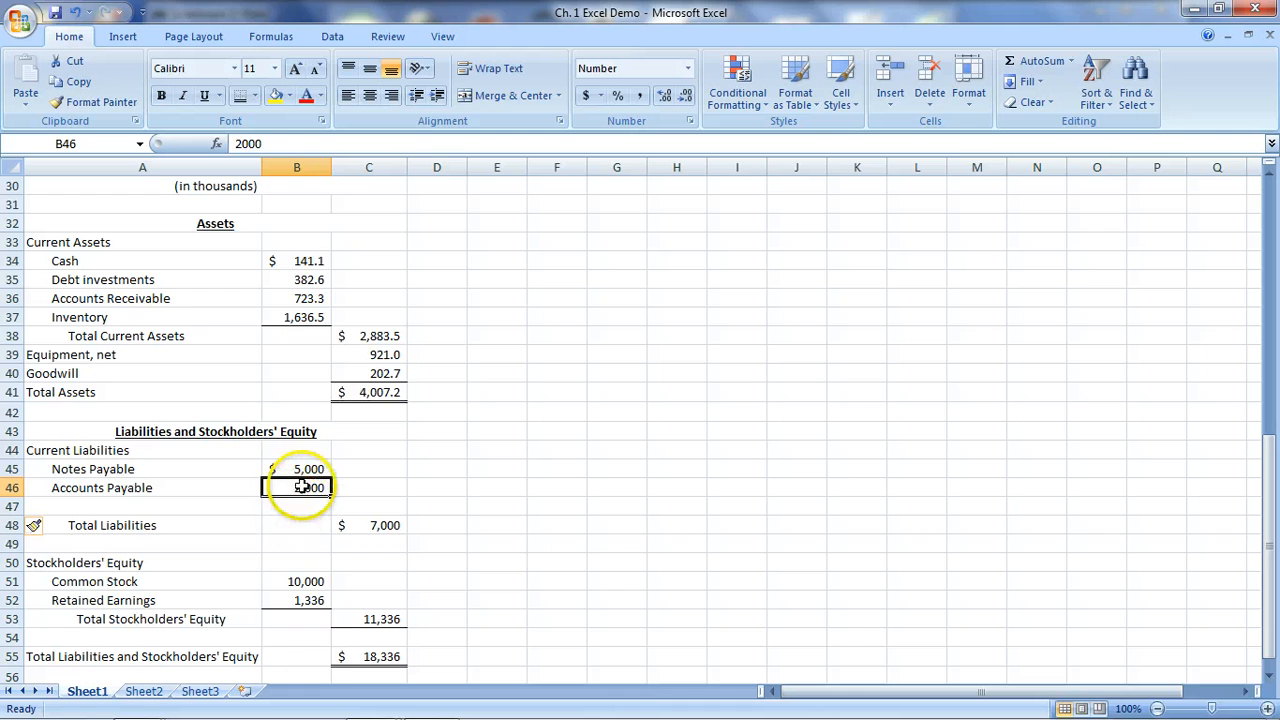
{"action": "left_click", "coordinate": [256, 96]}
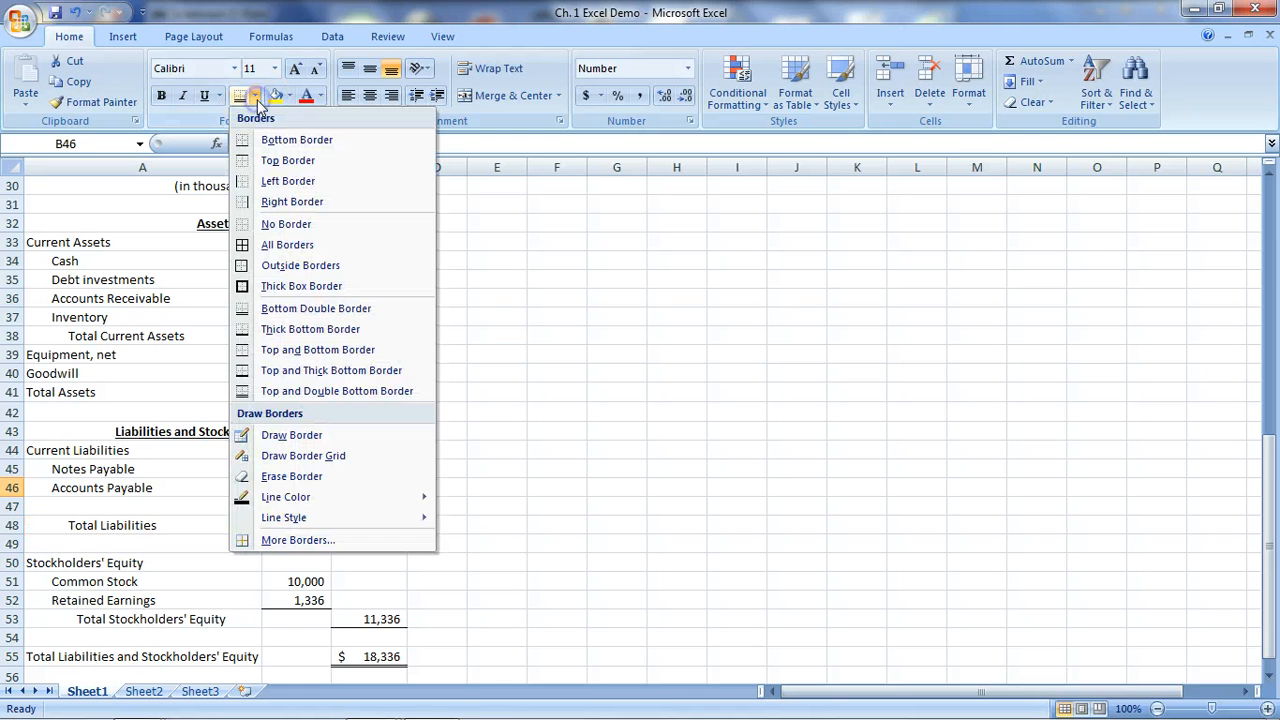
{"action": "left_click", "coordinate": [251, 223]}
{"action": "left_click", "coordinate": [510, 462]}
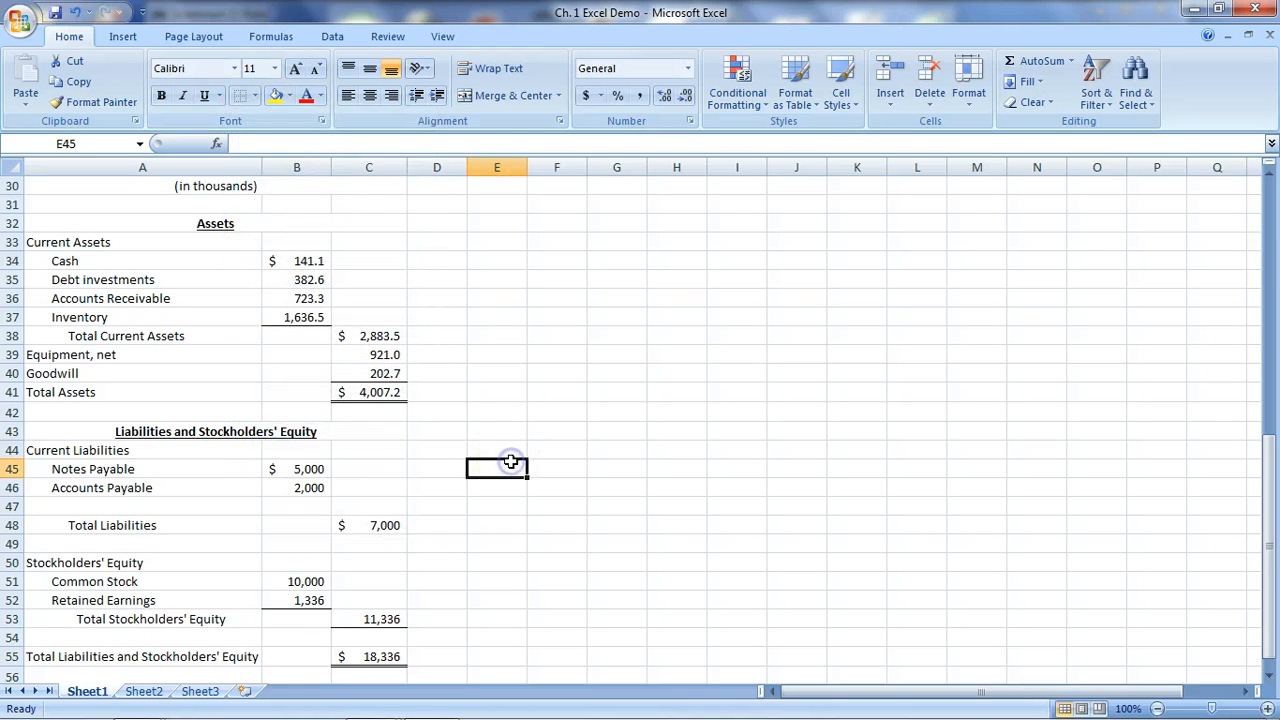
- Enter the label "Income Taxes Payable" in A47, below Accounts Payable
{"action": "left_click", "coordinate": [181, 500]}
{"action": "type", "text": "in"}
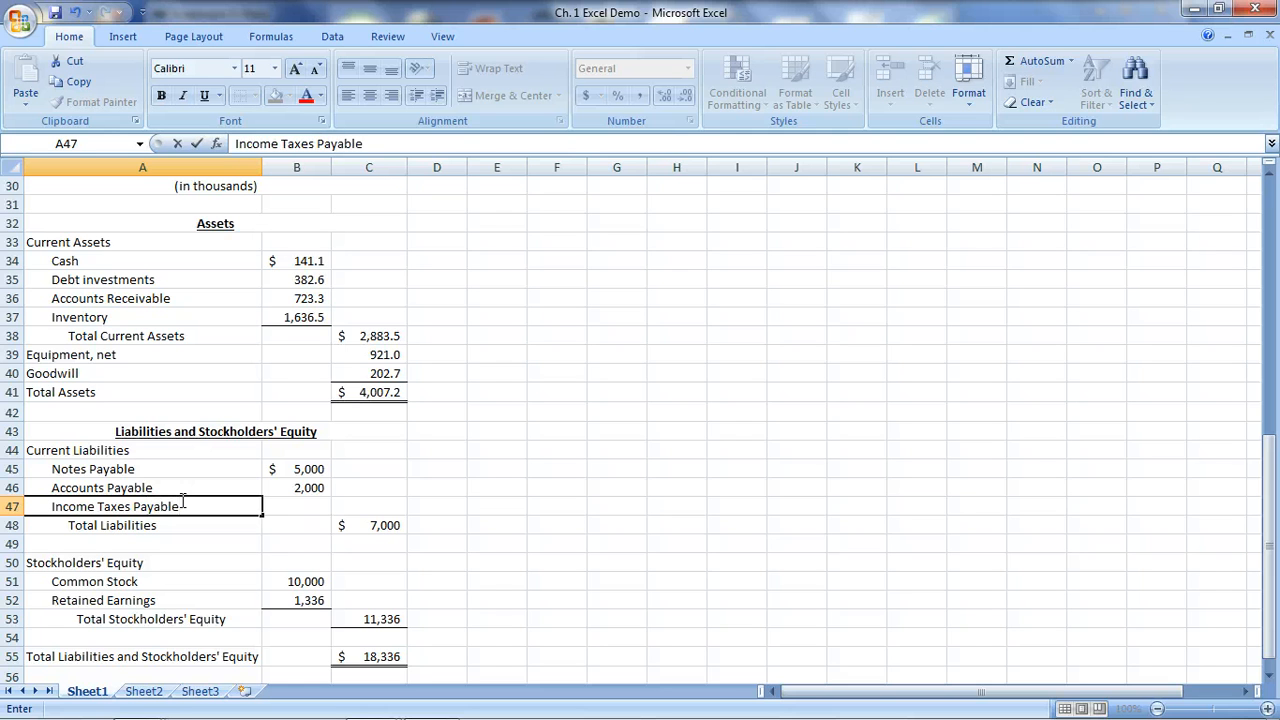
{"action": "key", "text": "Tab"}
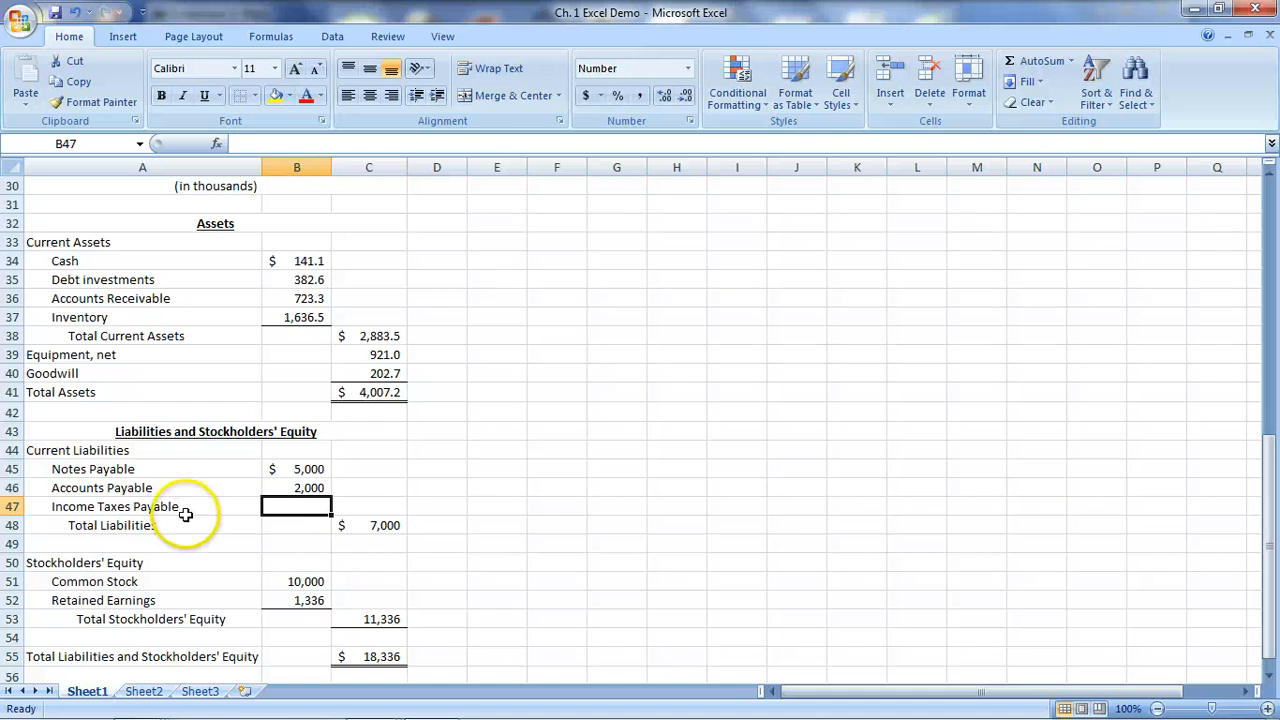
- Format the liabilities and equity amounts in columns B and C from row 45 down as Number with one decimal, thousands separator and parenthesised negatives
{"action": "left_click_drag", "start_coordinate": [306, 469], "coordinate": [378, 706]}
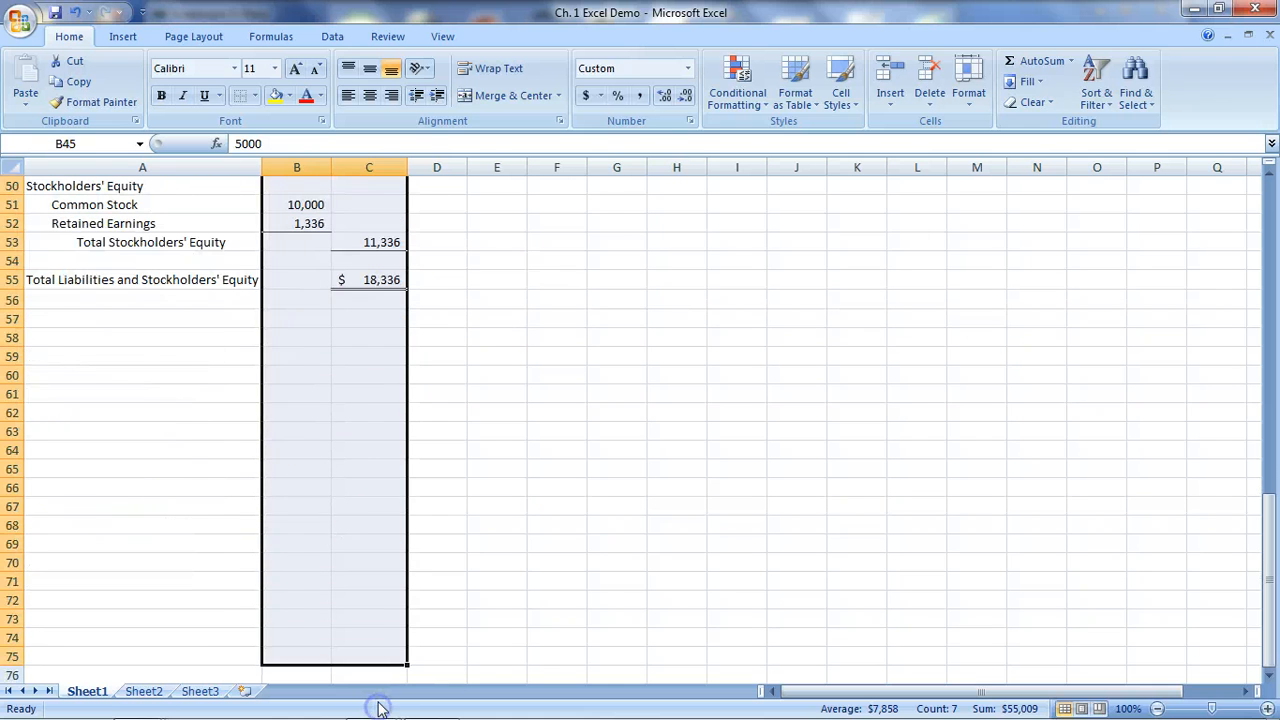
{"action": "left_click", "coordinate": [689, 120]}
{"action": "left_click", "coordinate": [257, 337]}
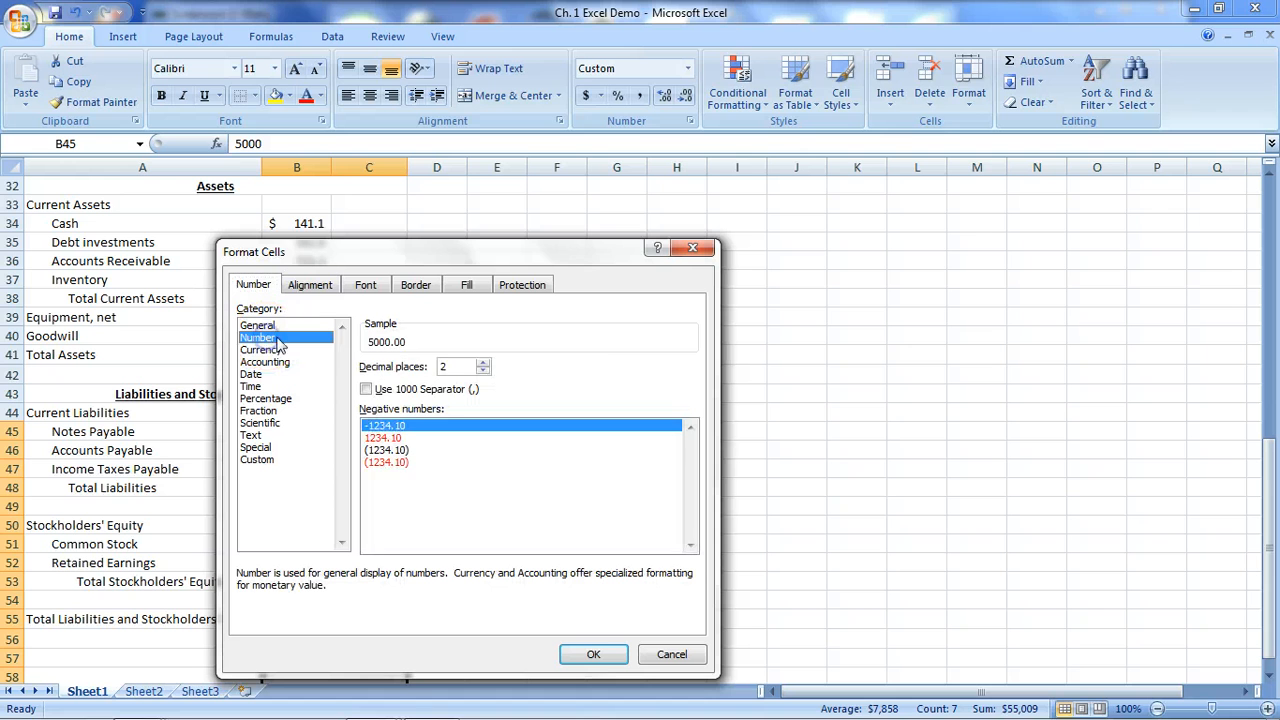
{"action": "left_click", "coordinate": [483, 371]}
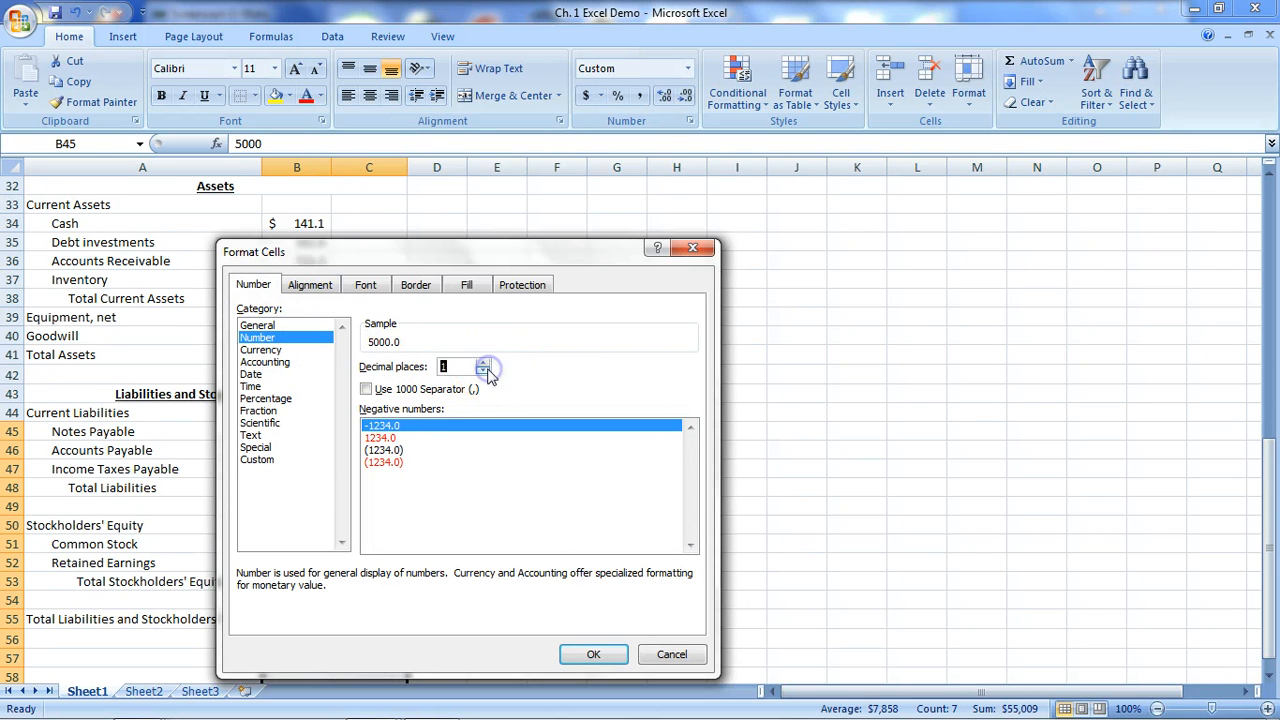
{"action": "left_click", "coordinate": [366, 389]}
{"action": "left_click", "coordinate": [385, 450]}
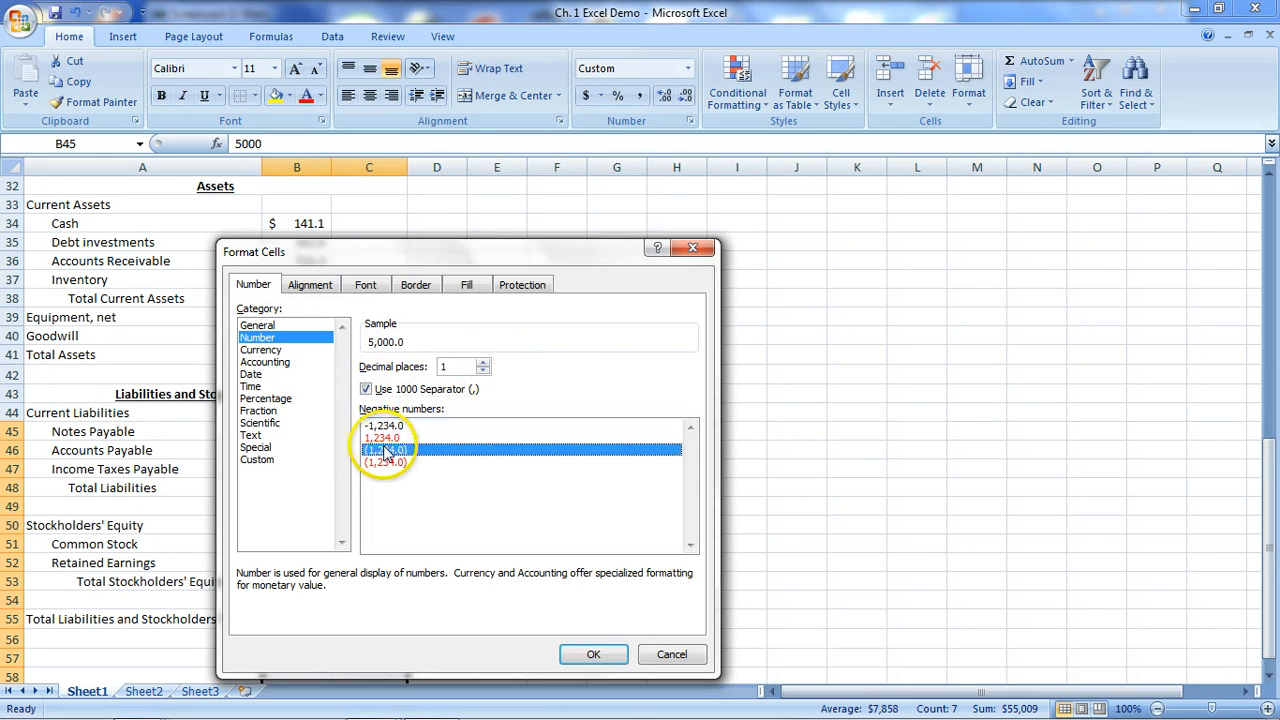
{"action": "left_click", "coordinate": [585, 655]}
{"action": "left_click", "coordinate": [575, 520]}
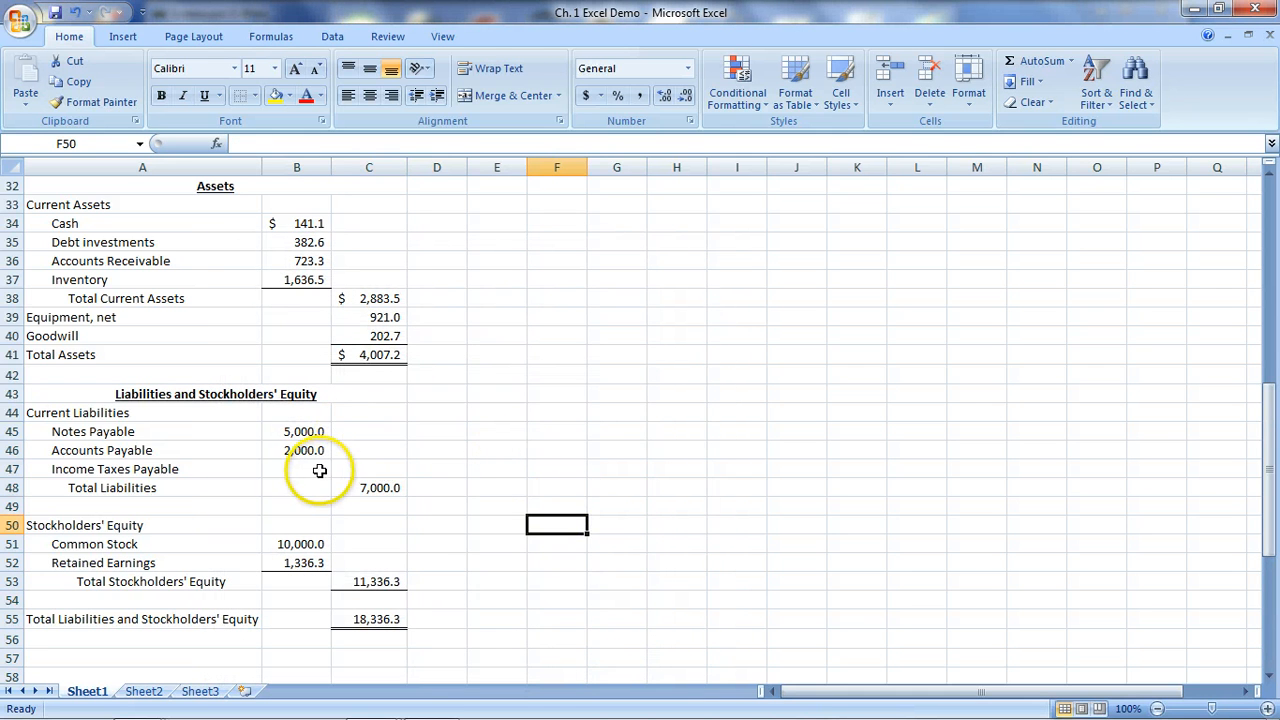
- Set Notes Payable in B45 to 784.6, Accounts Payable in B46 to 922.2 and Income Taxes Payable in B47 to 7.2
{"action": "left_click", "coordinate": [310, 432]}
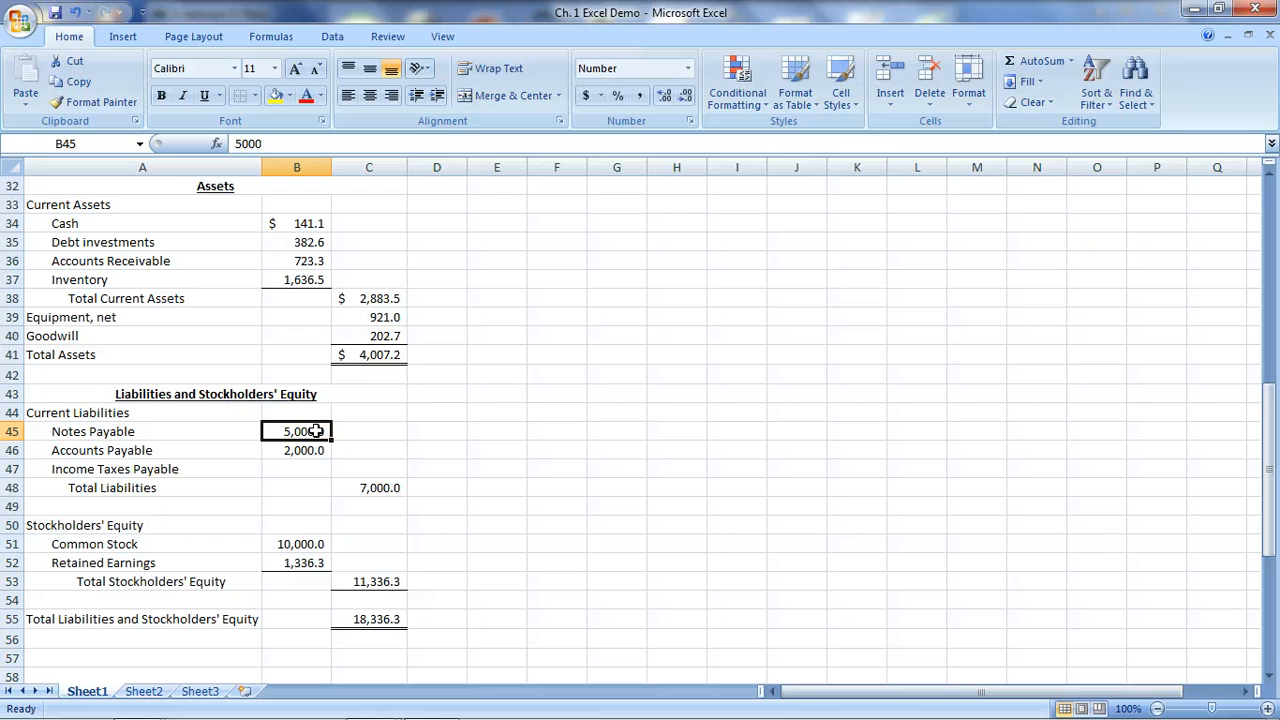
{"action": "type", "text": "784.6"}
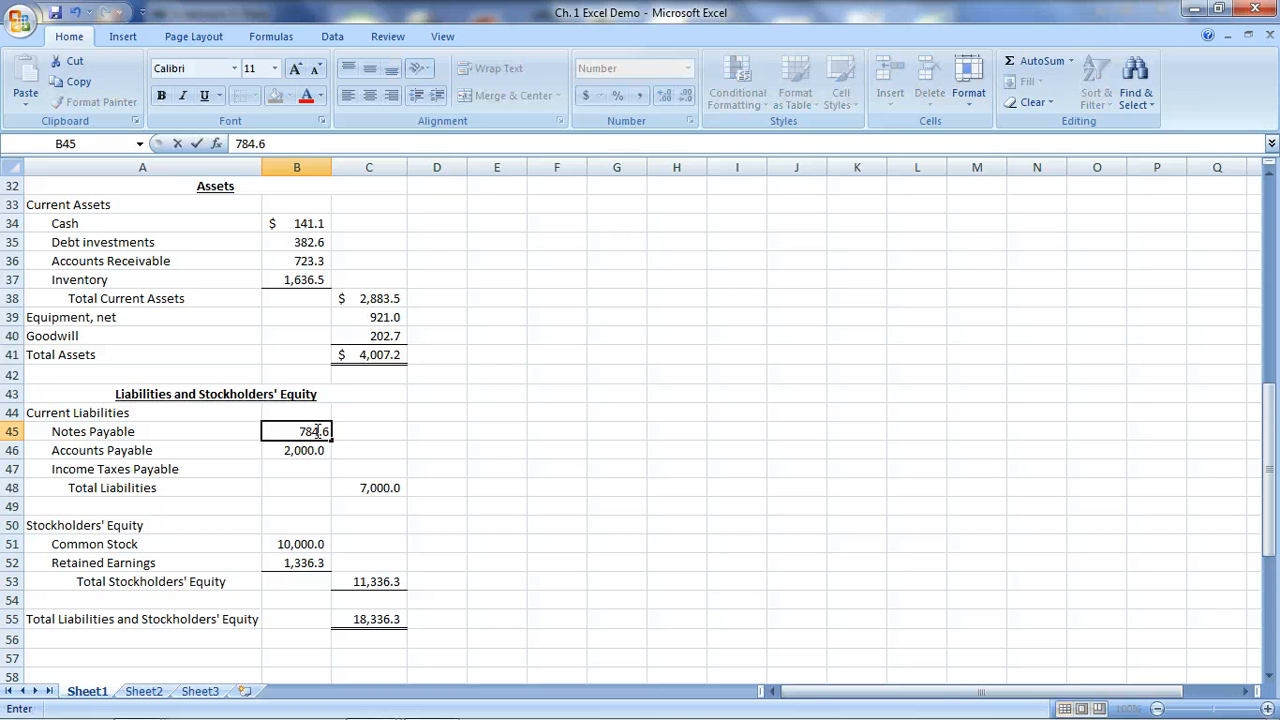
{"action": "key", "text": "Return"}
{"action": "type", "text": "922.2"}
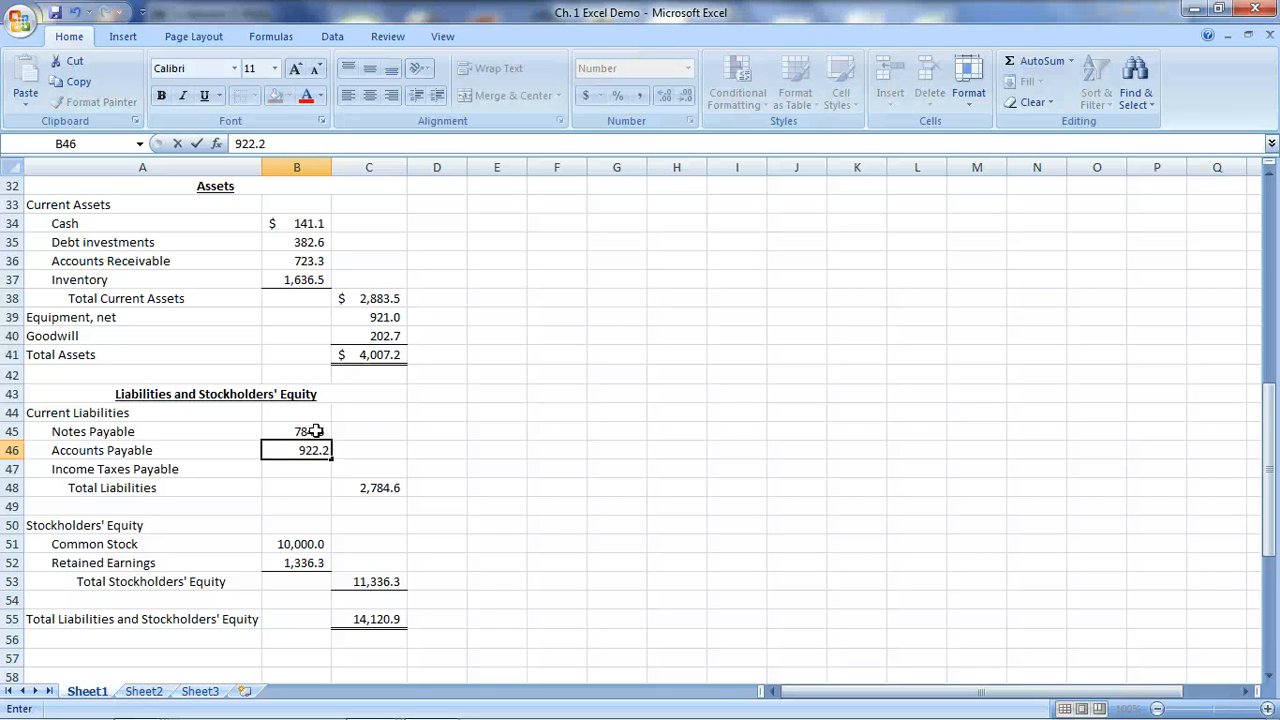
{"action": "key", "text": "Return"}
{"action": "type", "text": "7"}
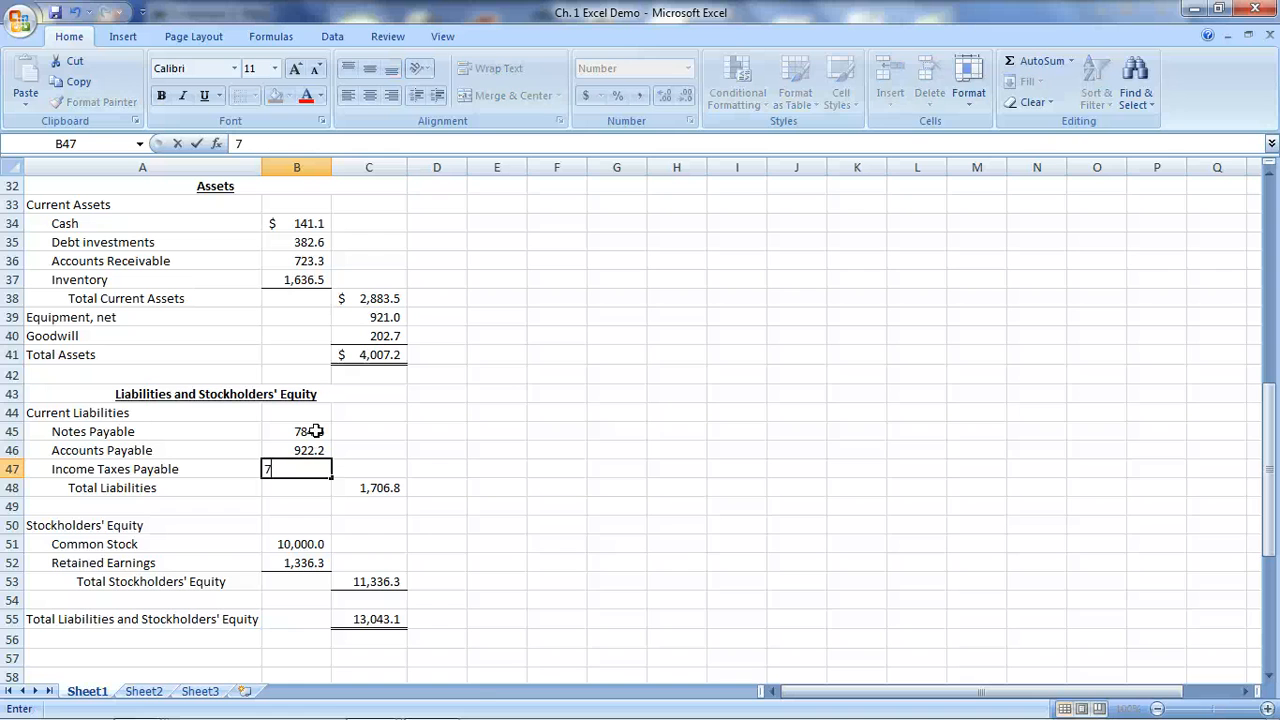
{"action": "type", "text": ".2"}
{"action": "key", "text": "Return"}
- Recalculate Total Liabilities in C48 with AutoSum over B45:B47
{"action": "left_click", "coordinate": [381, 488]}
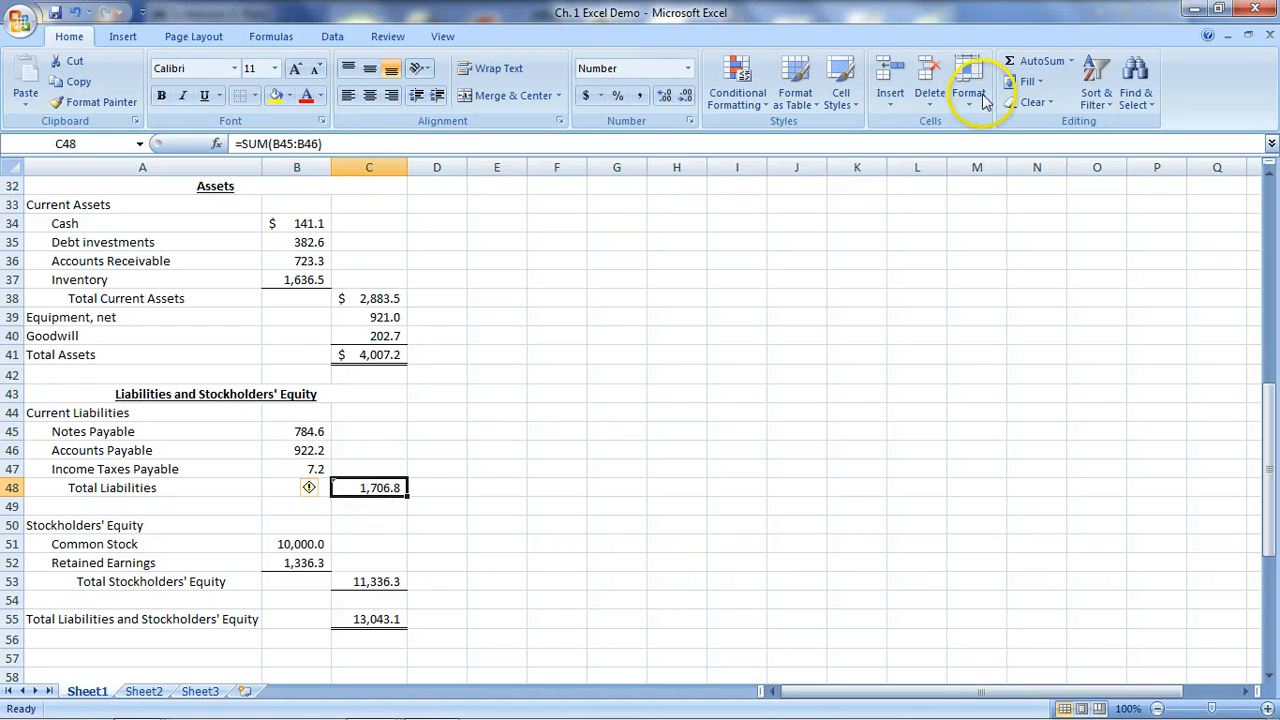
{"action": "left_click", "coordinate": [1034, 66]}
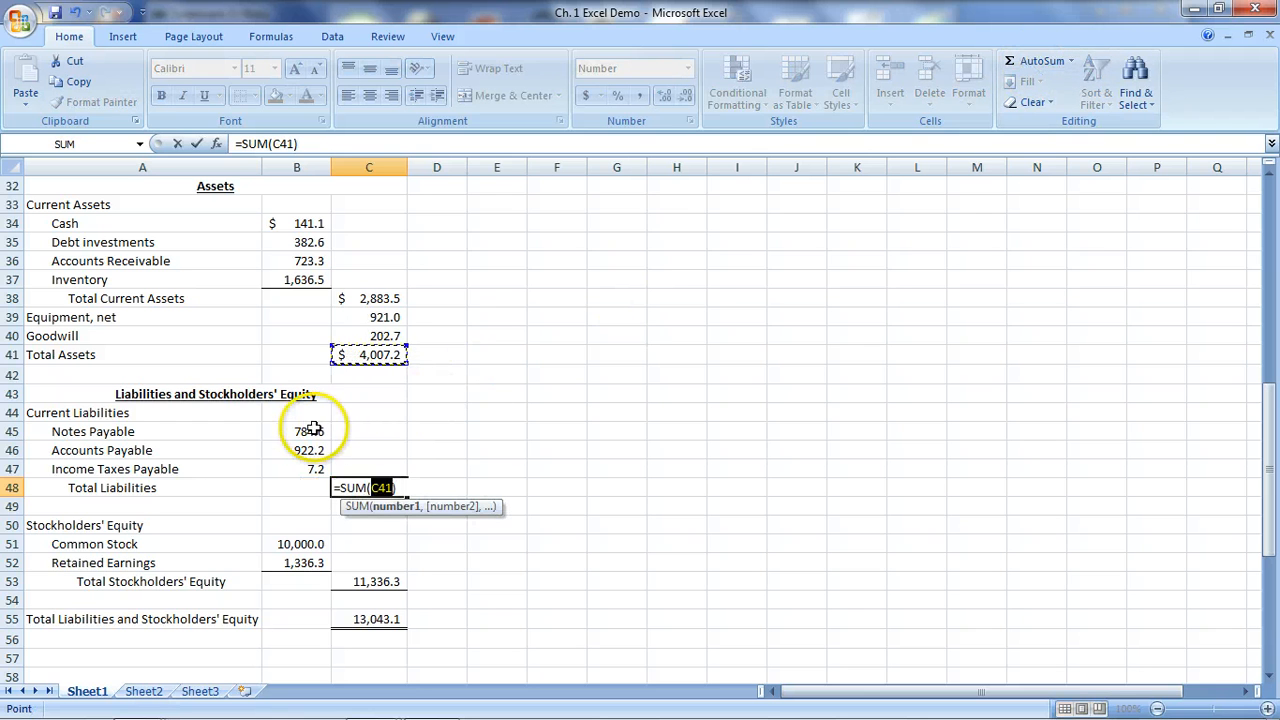
{"action": "left_click_drag", "start_coordinate": [306, 431], "coordinate": [314, 467]}
{"action": "key", "text": "Return"}
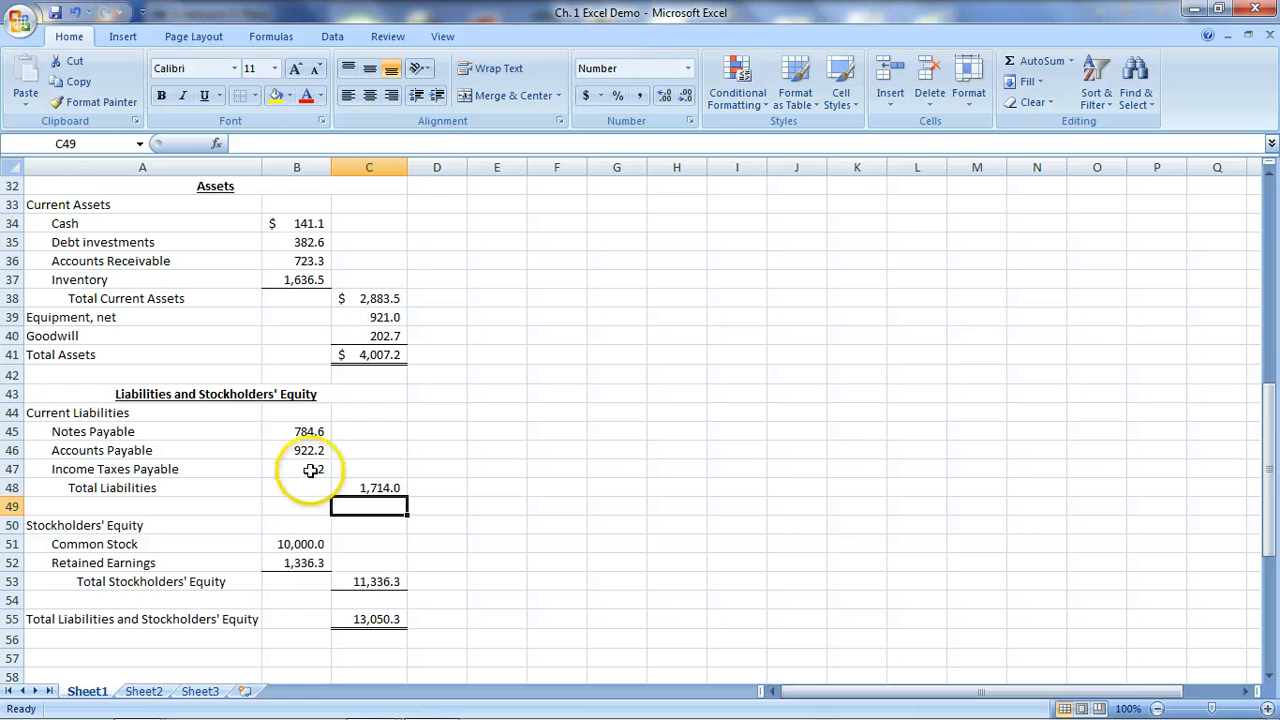
- Add a bottom border to the Income Taxes Payable amount in B47
{"action": "left_click", "coordinate": [311, 470]}
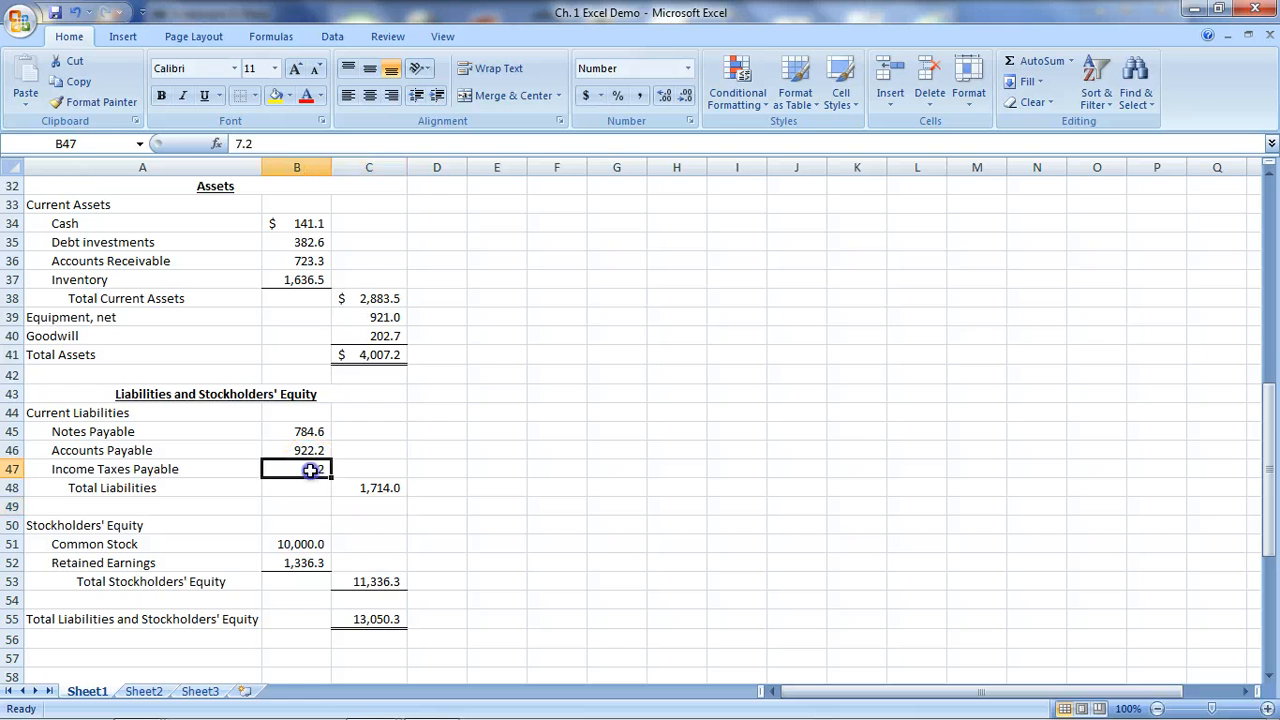
{"action": "left_click", "coordinate": [256, 96]}
{"action": "left_click", "coordinate": [253, 139]}
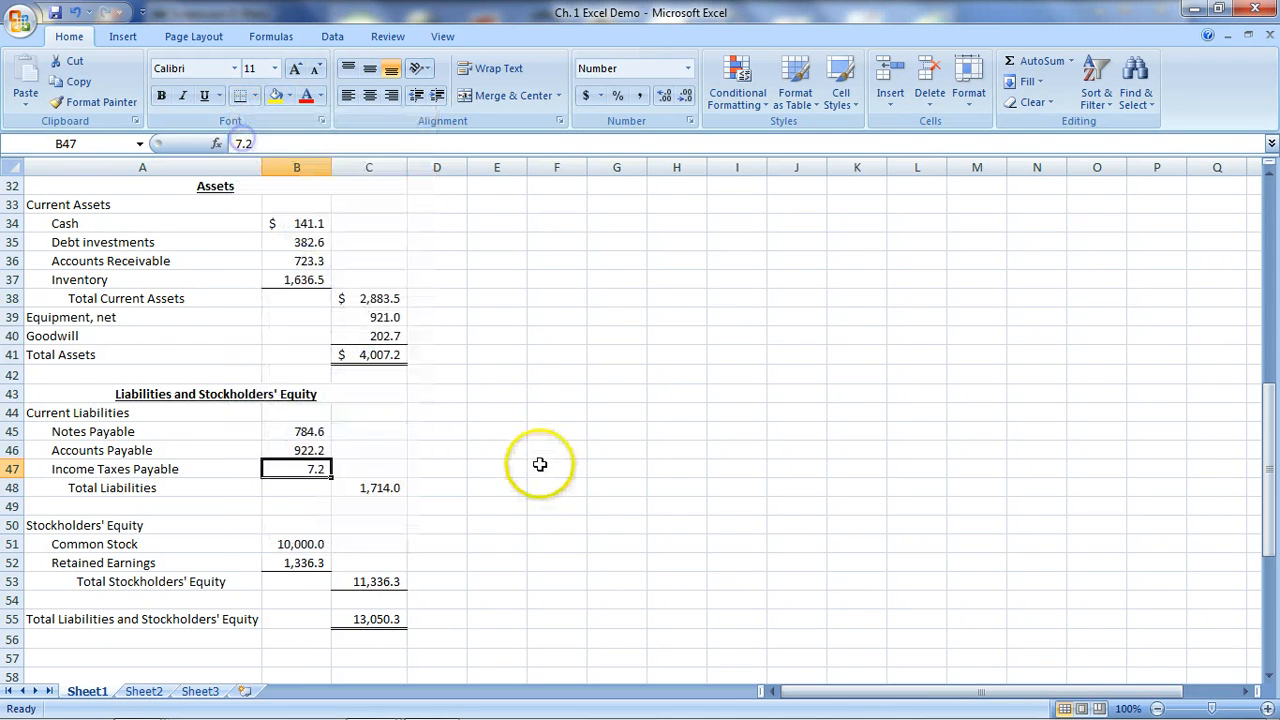
{"action": "left_click", "coordinate": [539, 465]}
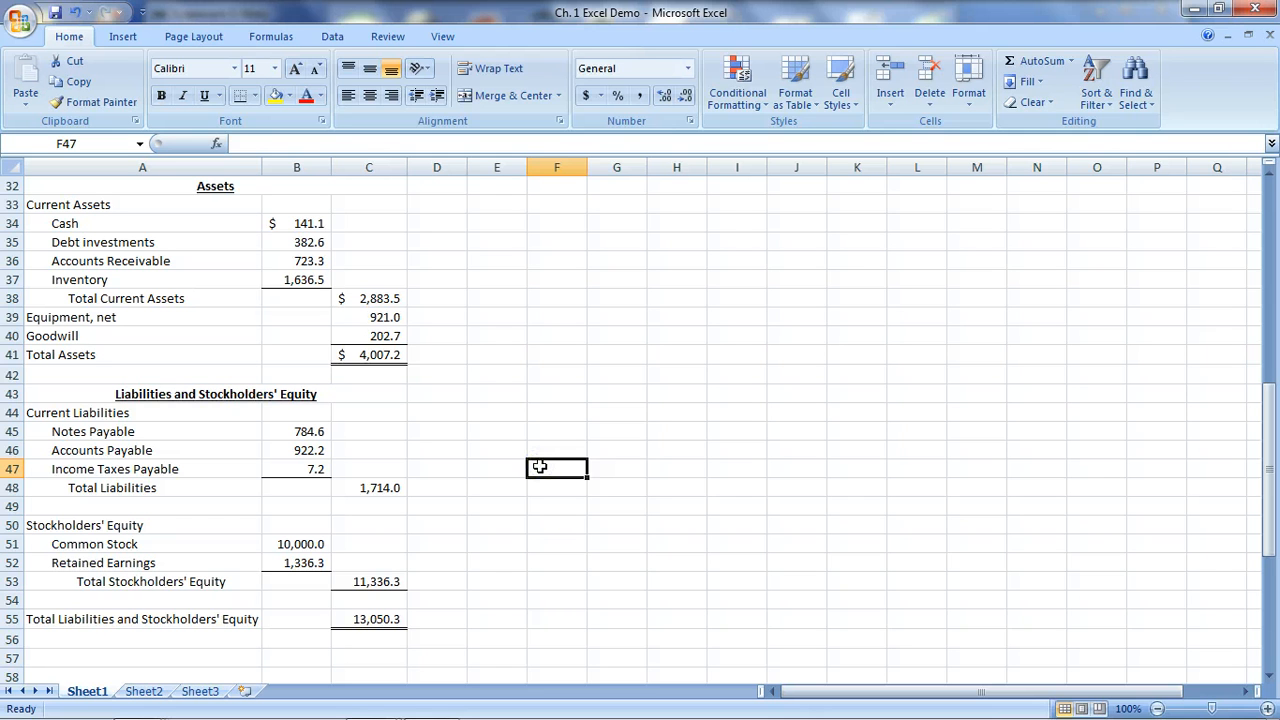
- Insert four blank rows at row 50, directly above the Stockholders' Equity heading
{"action": "left_click", "coordinate": [13, 525]}
{"action": "right_click", "coordinate": [13, 525]}
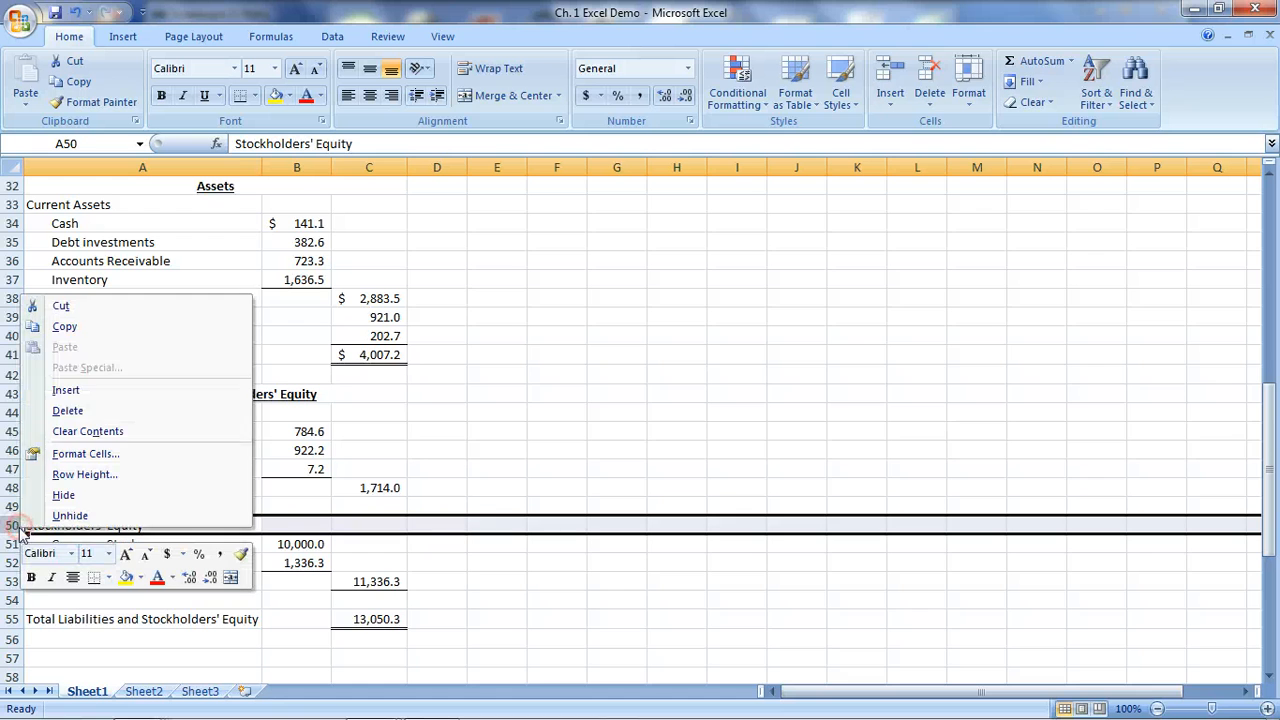
{"action": "left_click", "coordinate": [59, 391]}
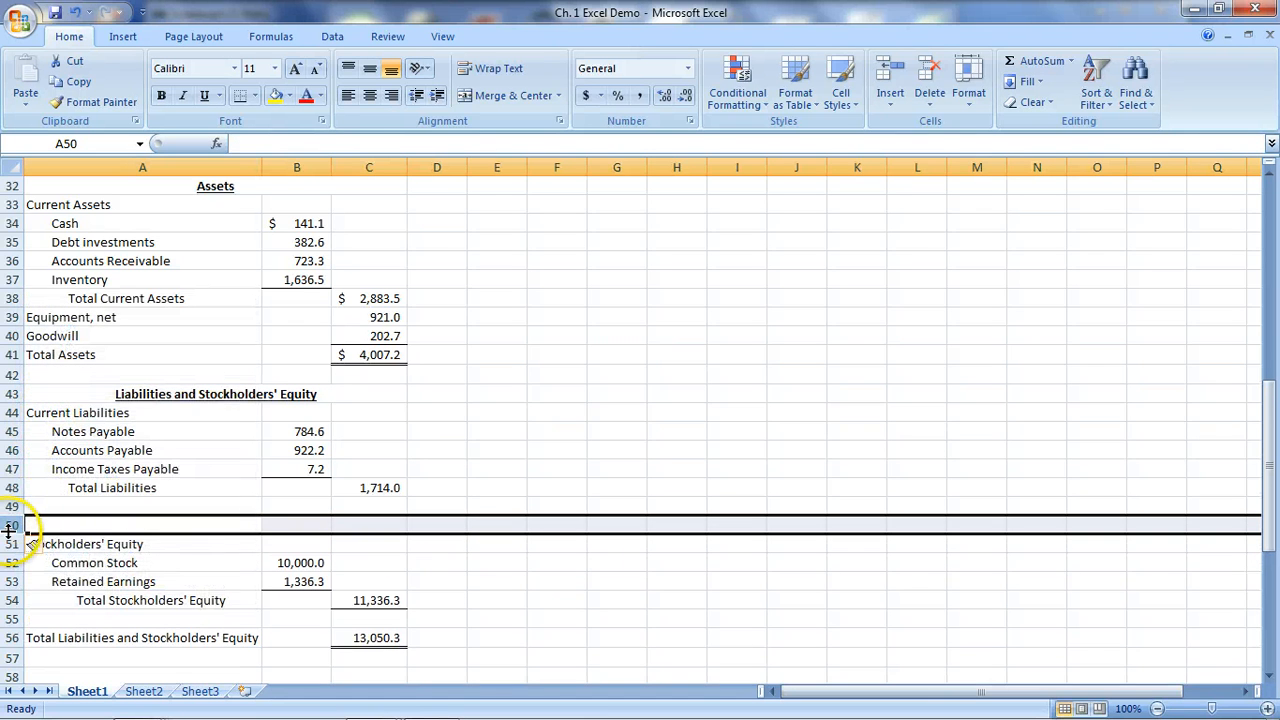
{"action": "right_click", "coordinate": [13, 525]}
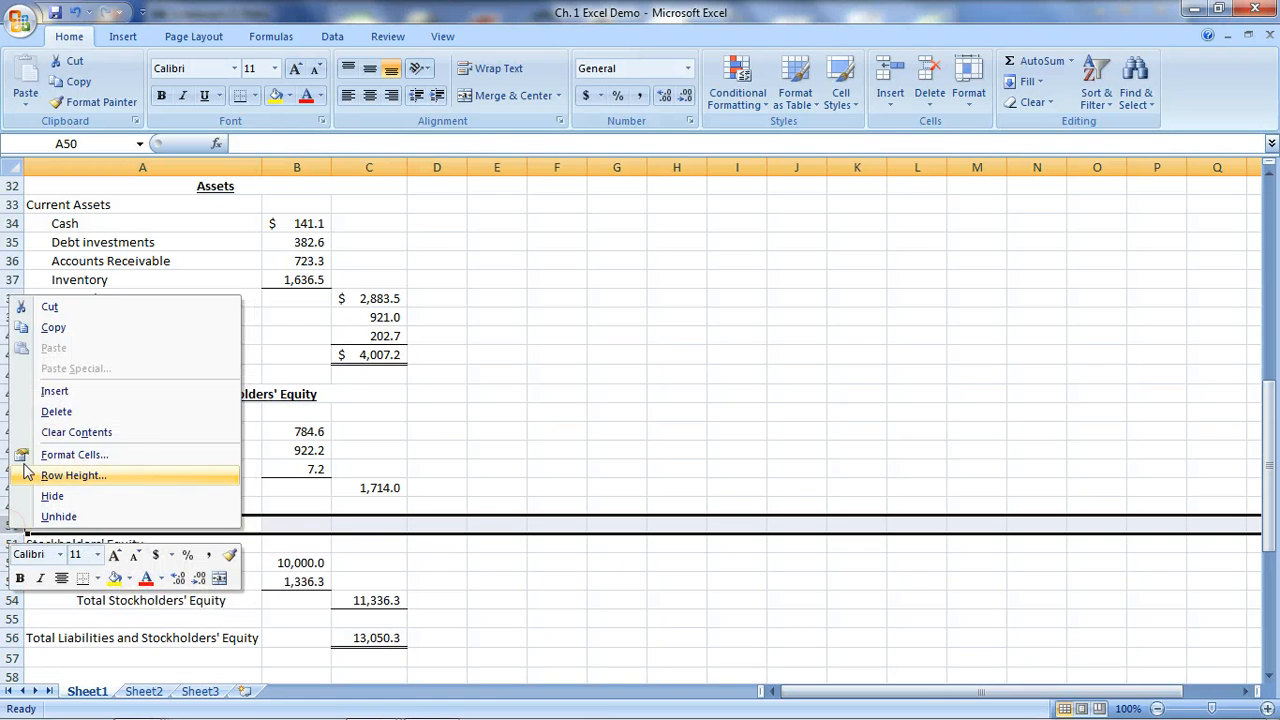
{"action": "left_click", "coordinate": [54, 391]}
{"action": "left_click_drag", "start_coordinate": [13, 524], "coordinate": [13, 541]}
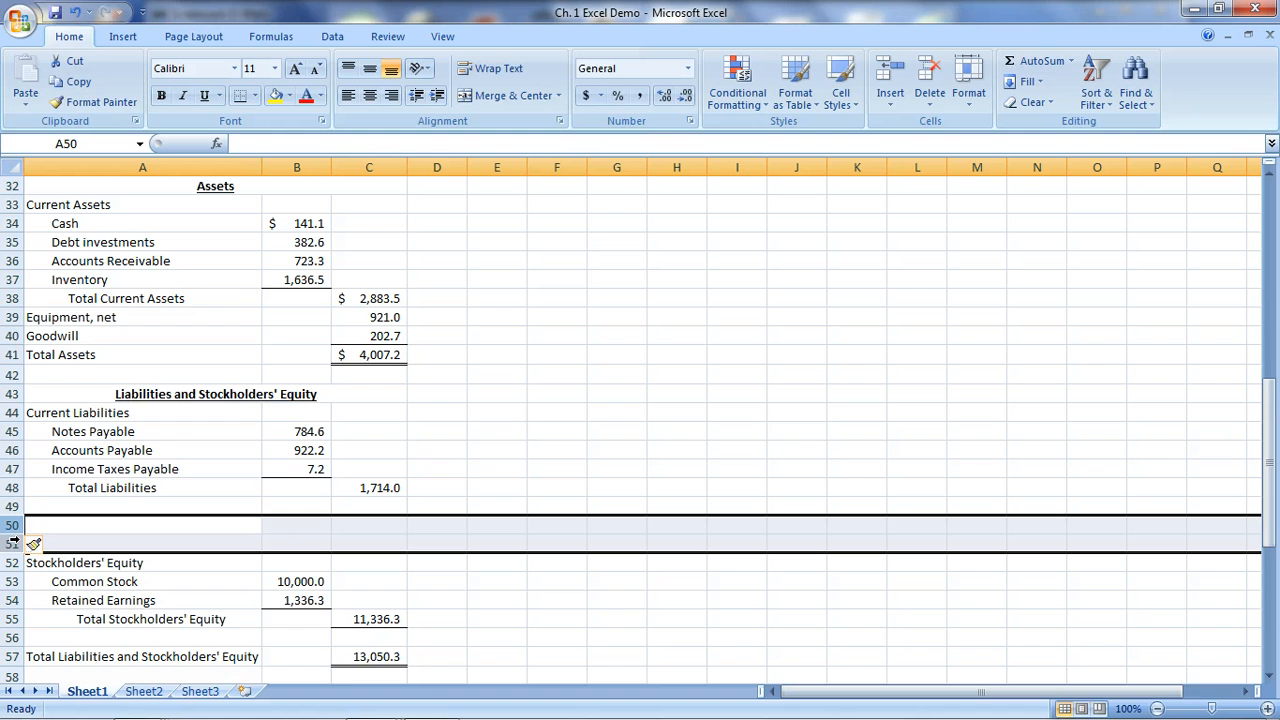
{"action": "right_click", "coordinate": [13, 541]}
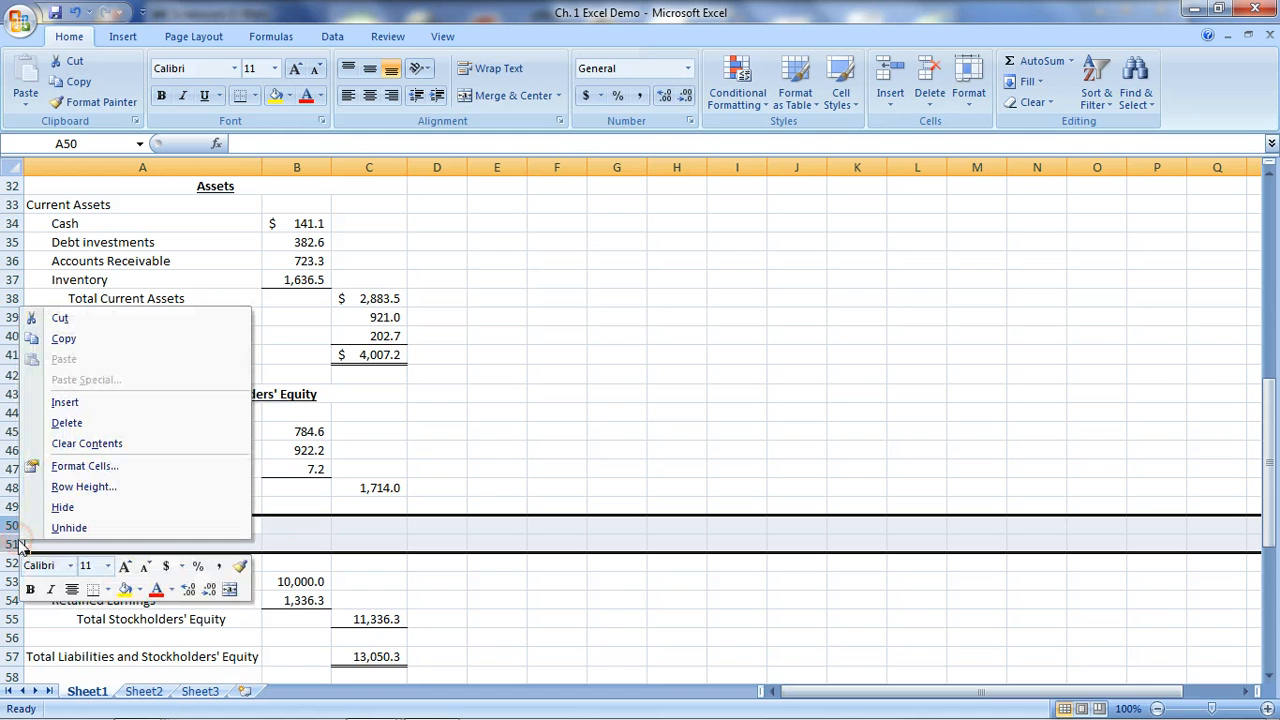
{"action": "left_click", "coordinate": [58, 403]}
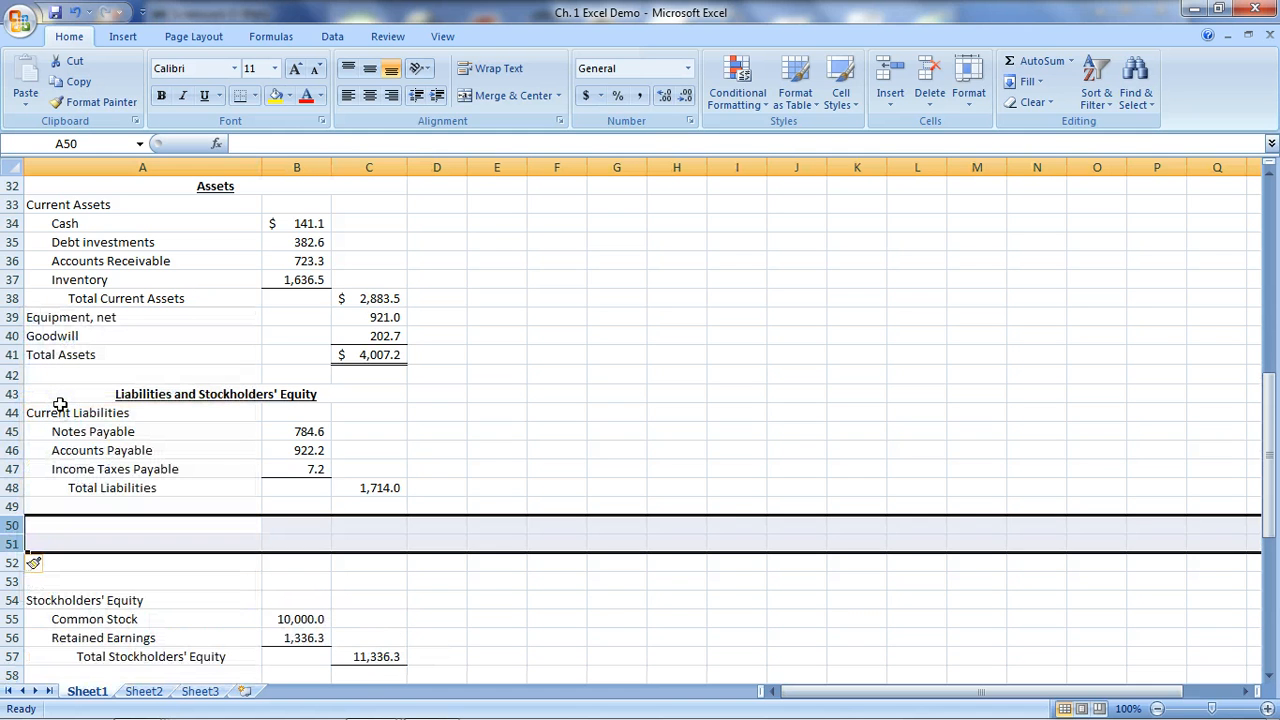
- Enter the labels "Long-term Liabilities" in A49, "Mortgage Payable" in A50 and "Notes Payable" in A51
{"action": "left_click", "coordinate": [62, 507]}
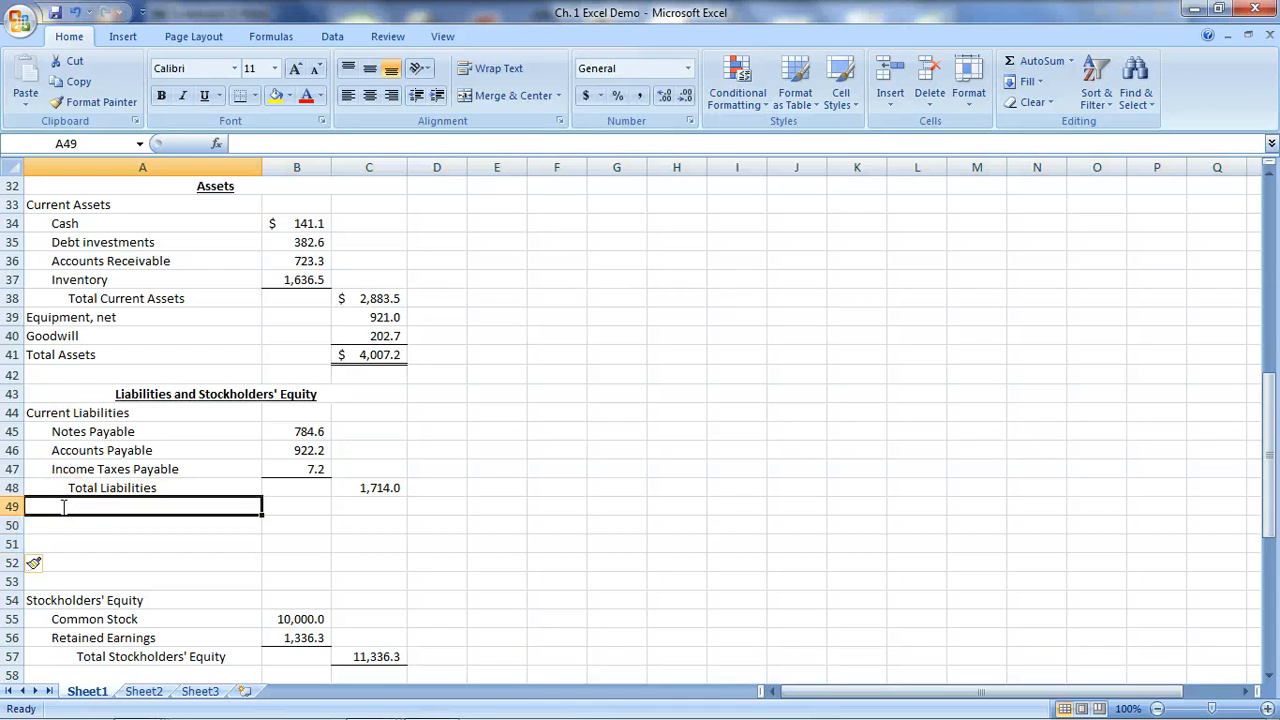
{"action": "type", "text": "Long-term Liabilities"}
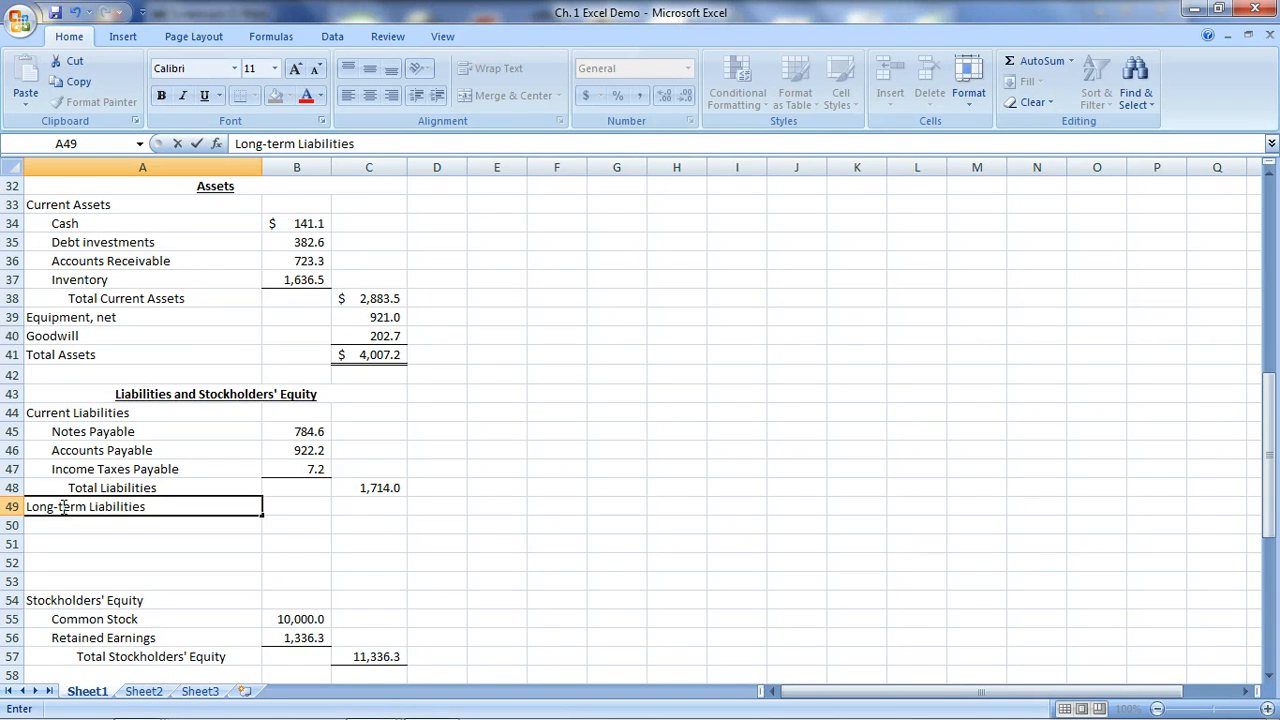
{"action": "key", "text": "Return"}
{"action": "type", "text": "Mort"}
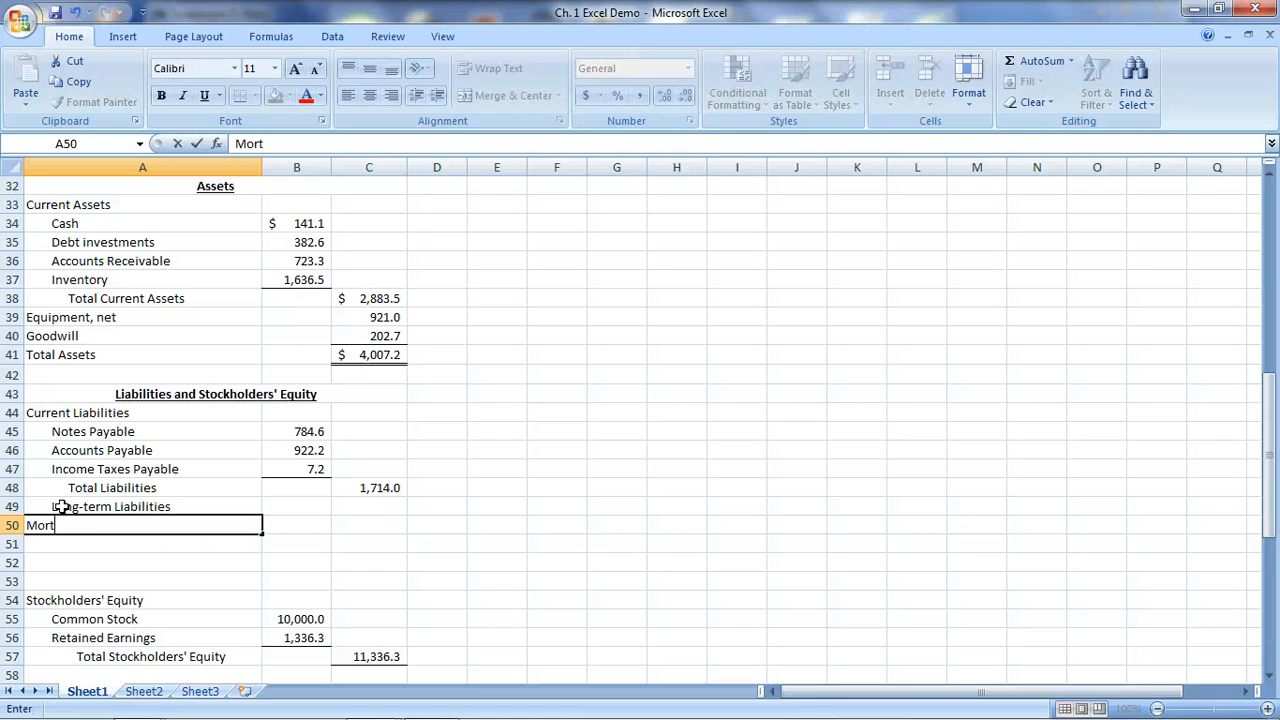
{"action": "type", "text": "gage Payable"}
{"action": "key", "text": "Return"}
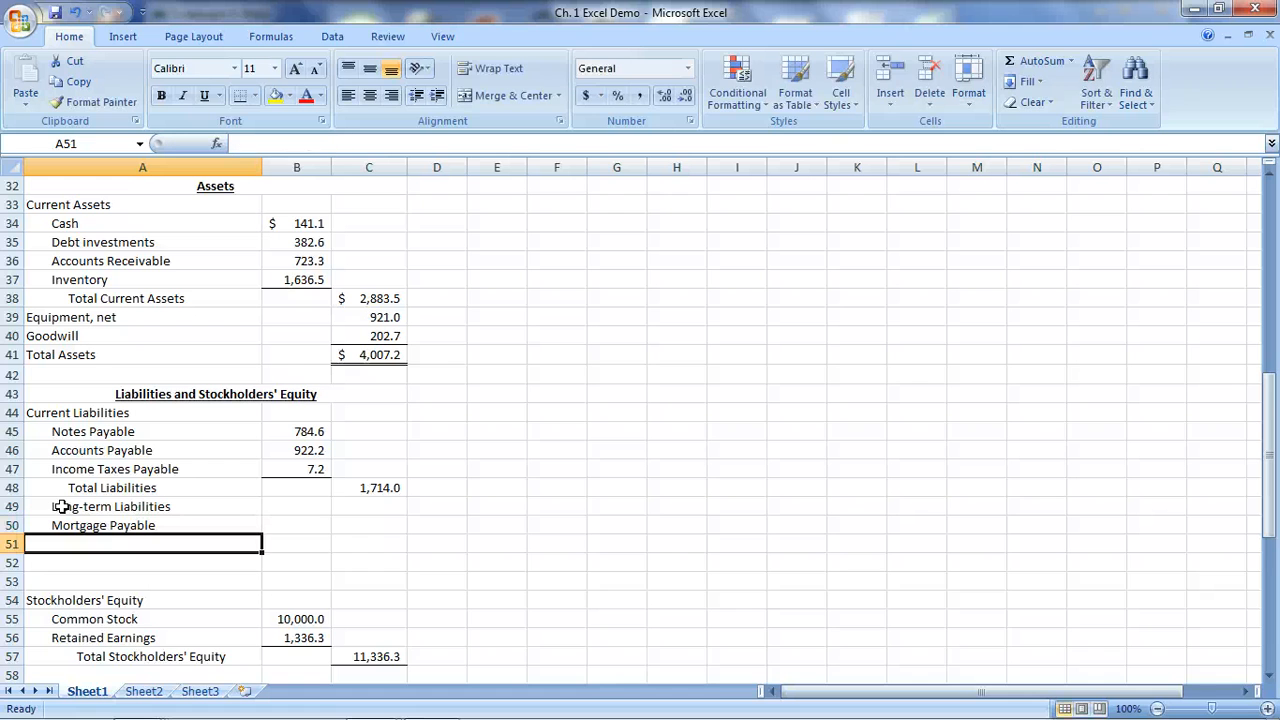
{"action": "type", "text": "Notes Payable"}
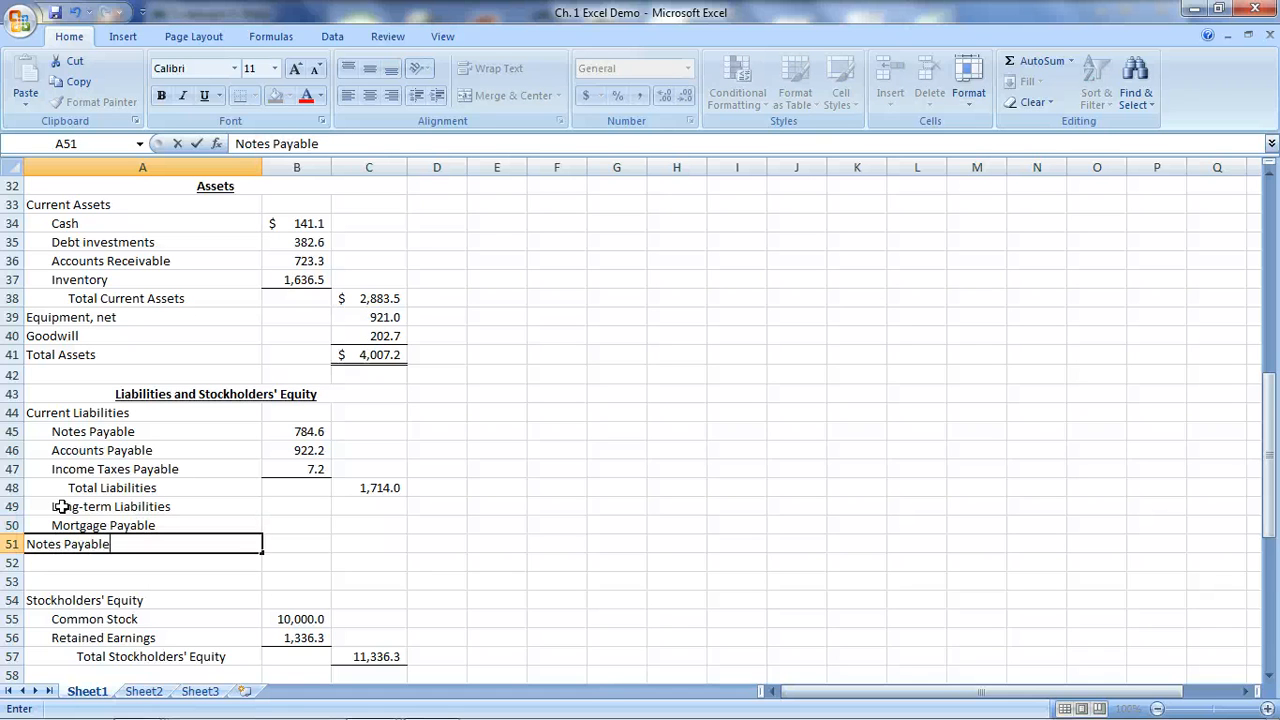
{"action": "key", "text": "Return"}
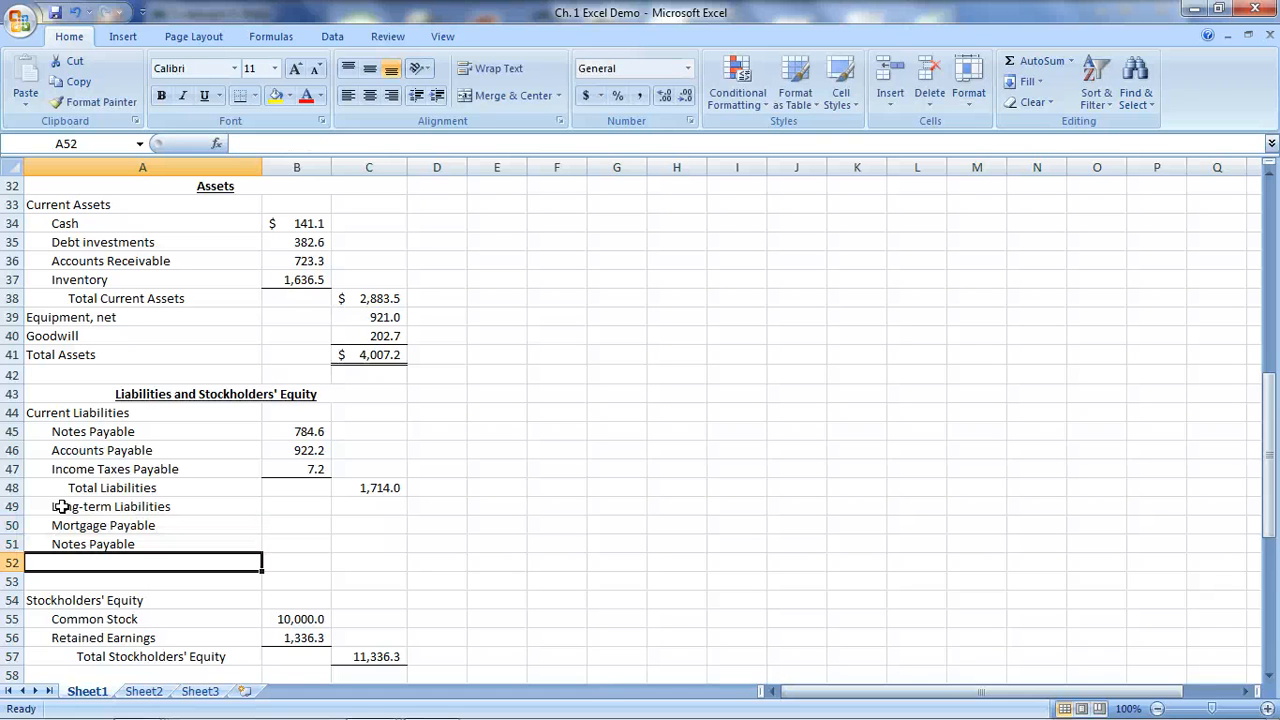
- Remove the indent from the Long-term Liabilities heading in A49
{"action": "left_click", "coordinate": [61, 507]}
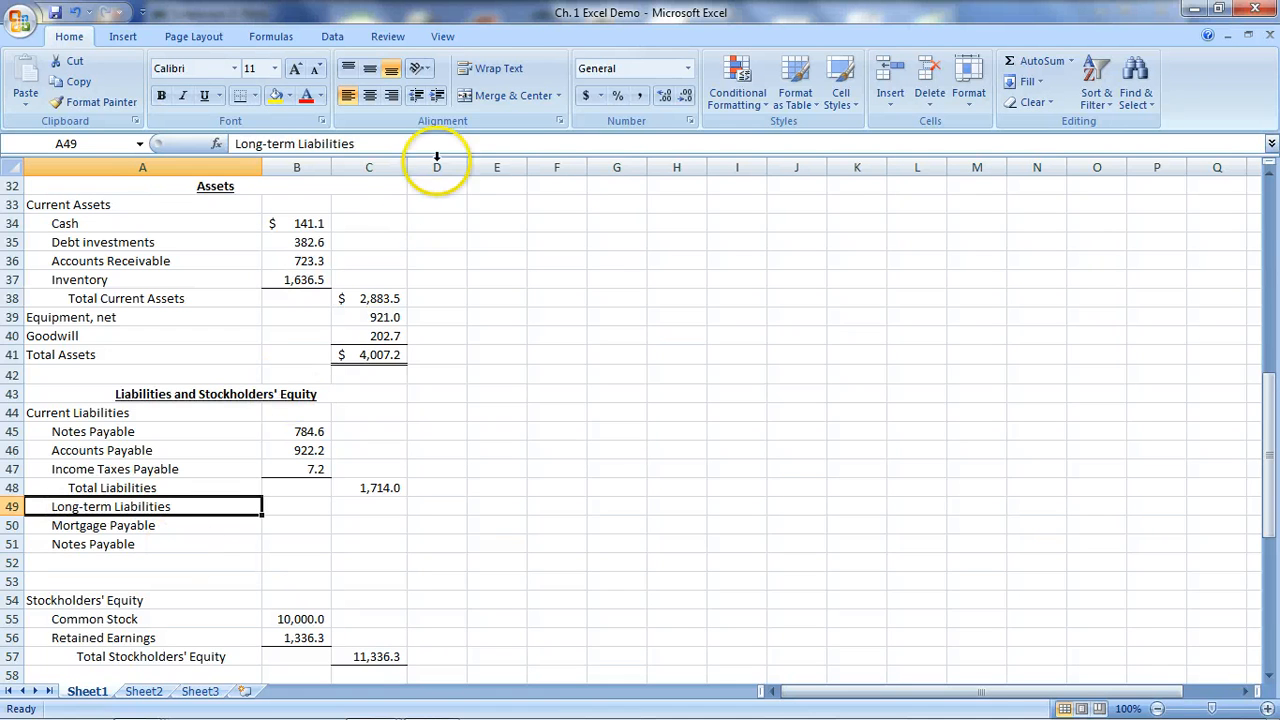
{"action": "left_click", "coordinate": [416, 96]}
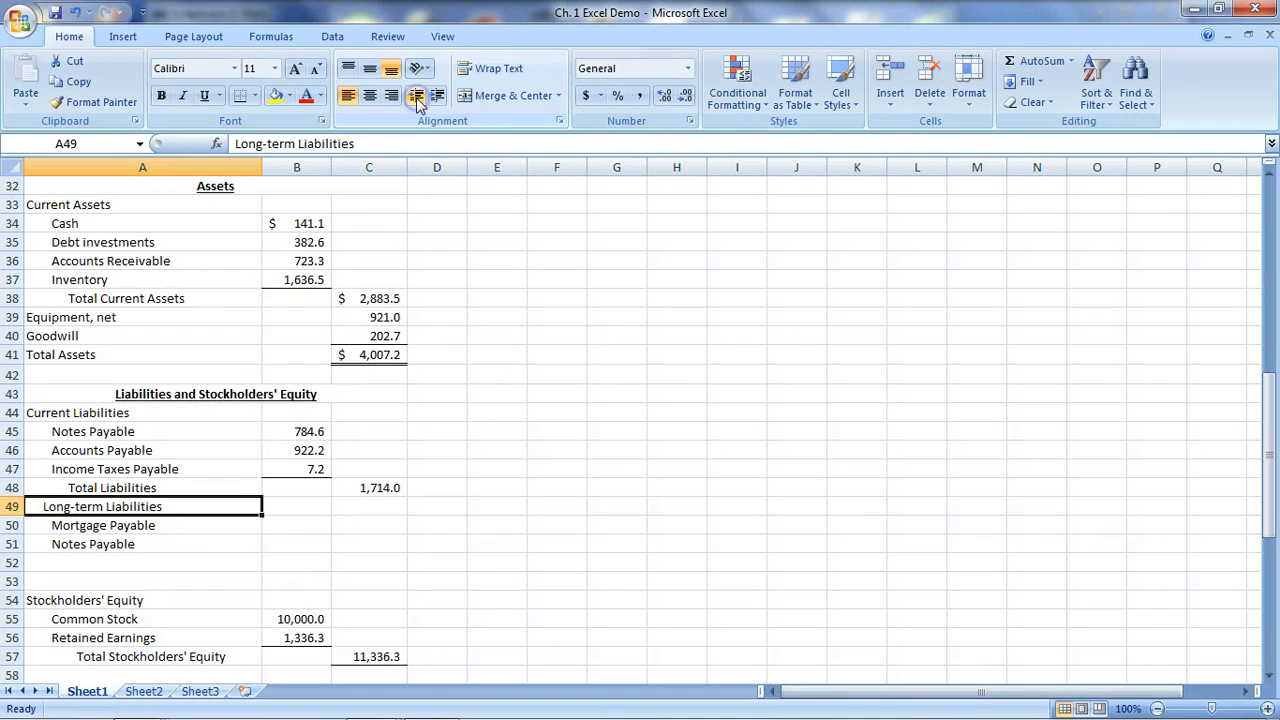
{"action": "left_click", "coordinate": [416, 96]}
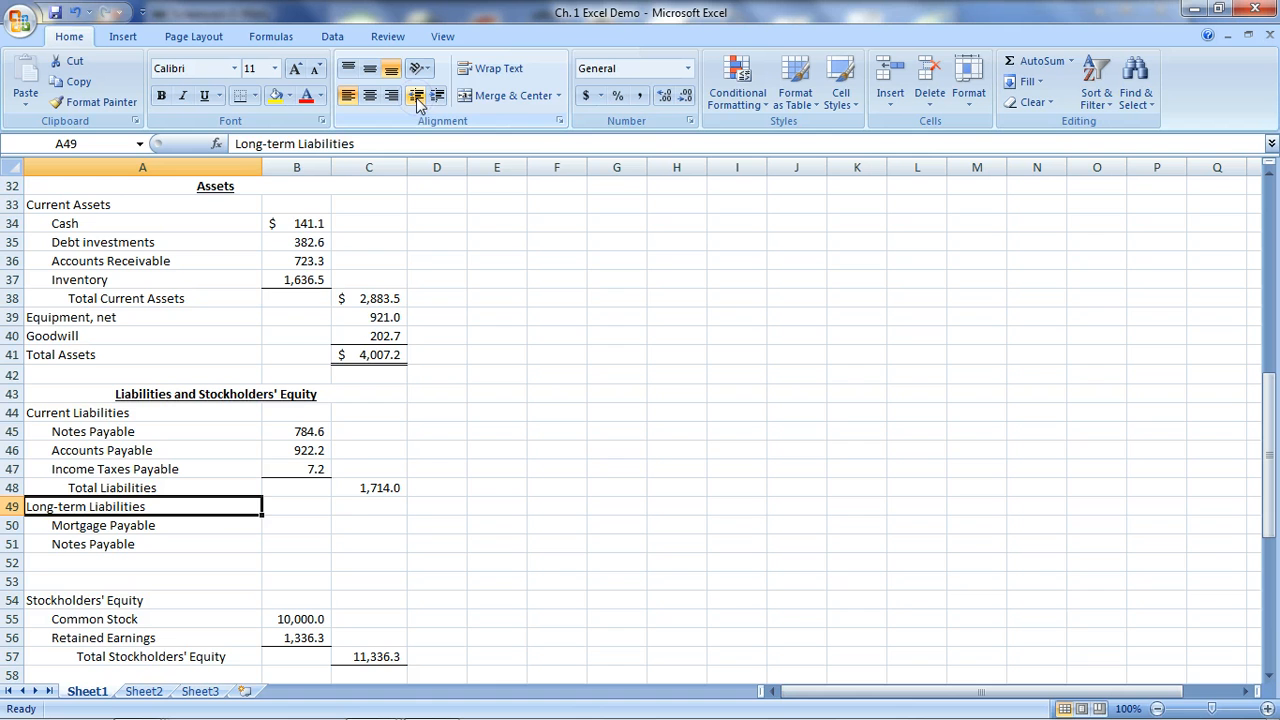
- Set Mortgage Payable in B50 to 451.5 and Notes Payable in B51 to 50.5, with a bottom border under B51
{"action": "left_click", "coordinate": [312, 523]}
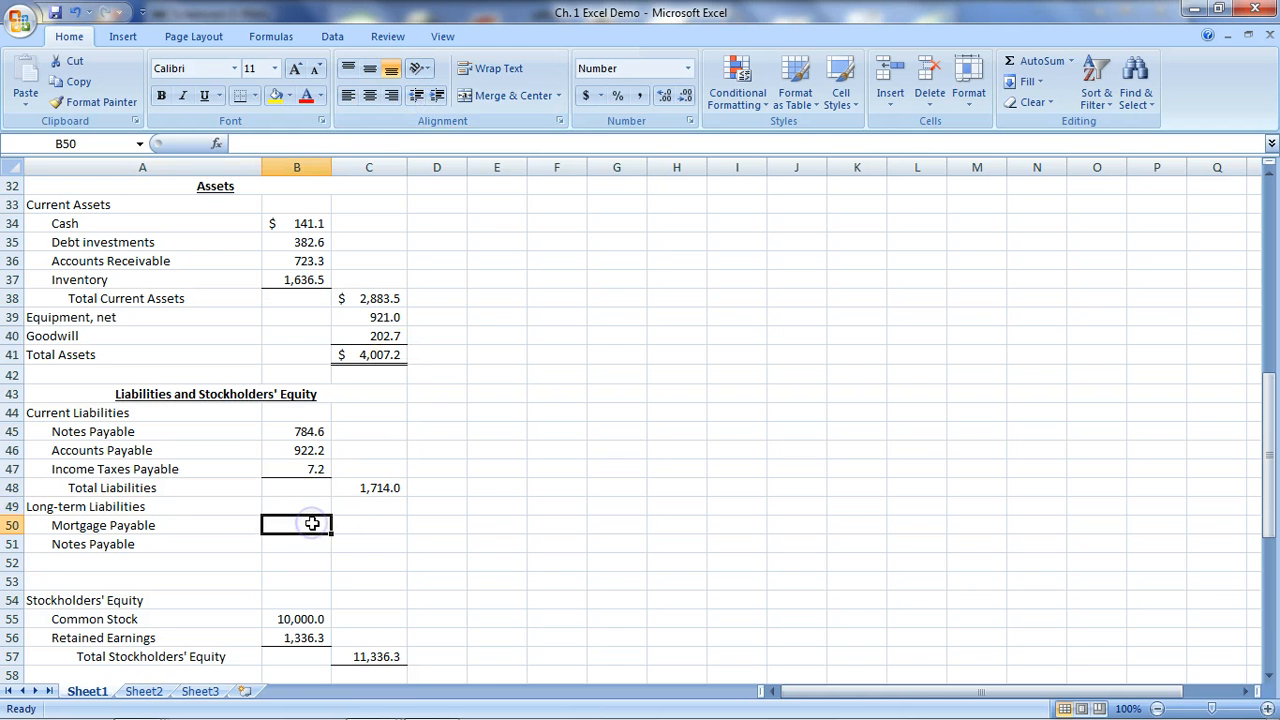
{"action": "type", "text": "451.5"}
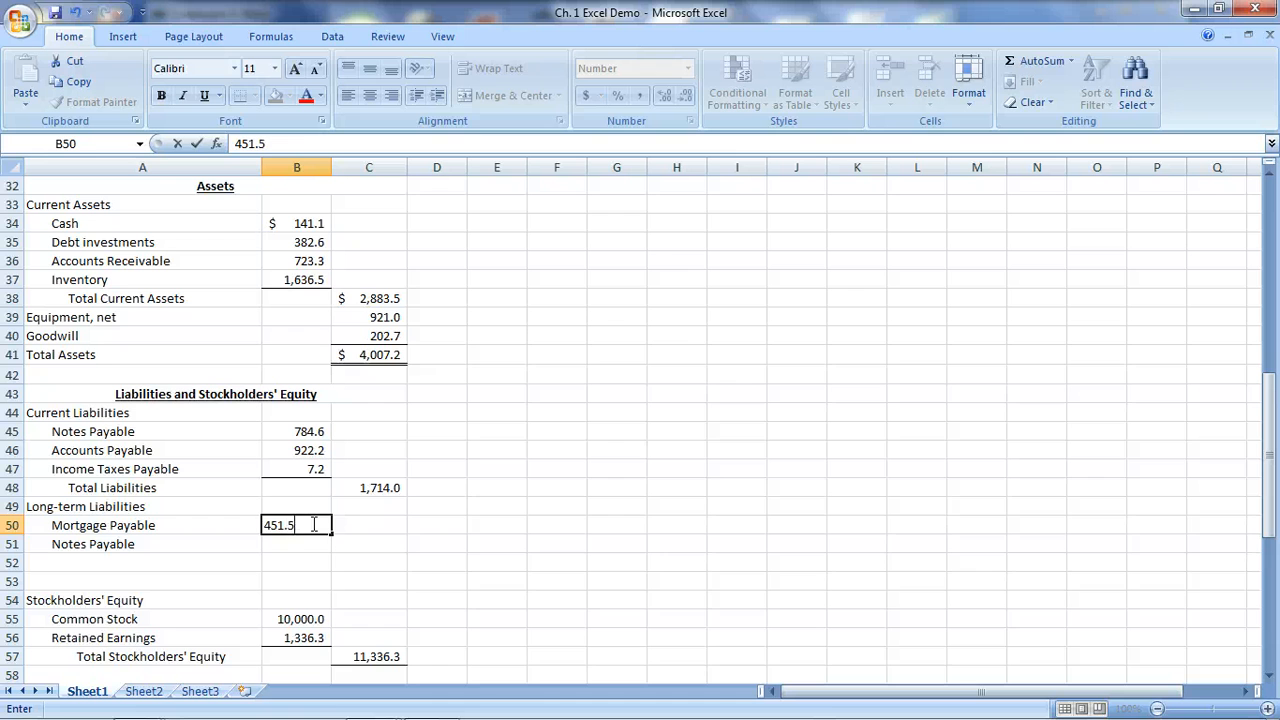
{"action": "key", "text": "Return"}
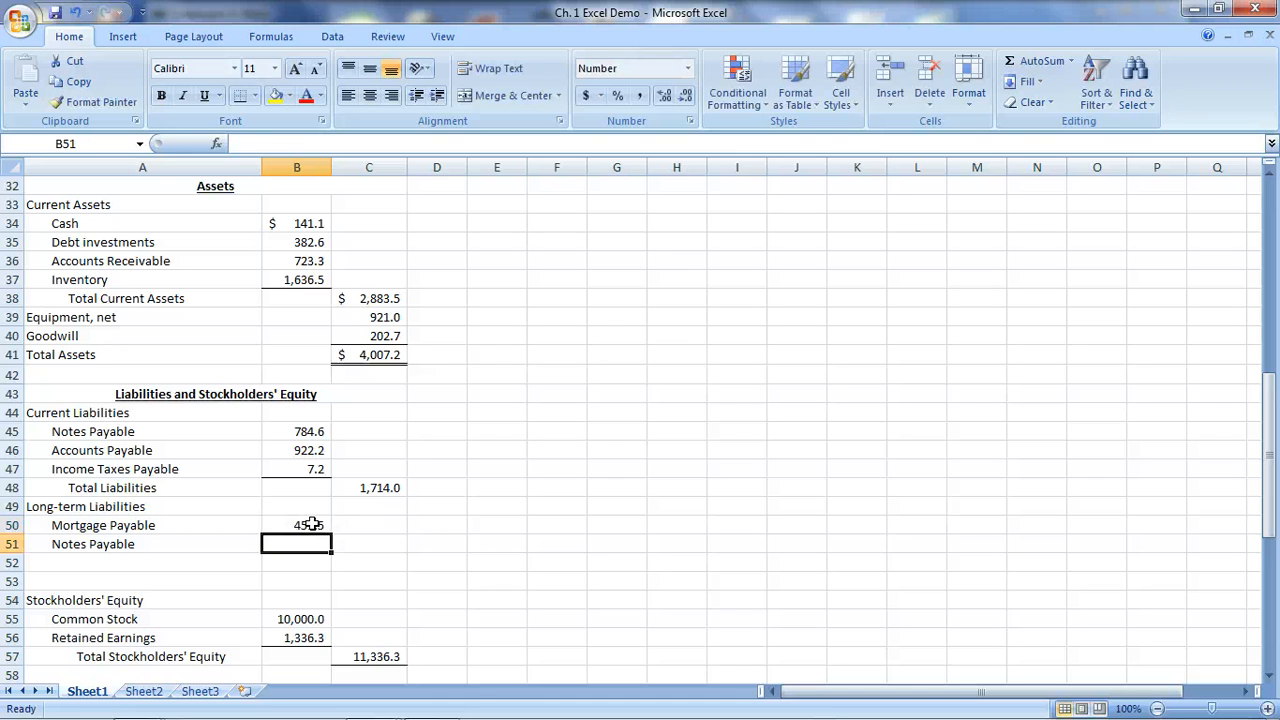
{"action": "type", "text": "50.5"}
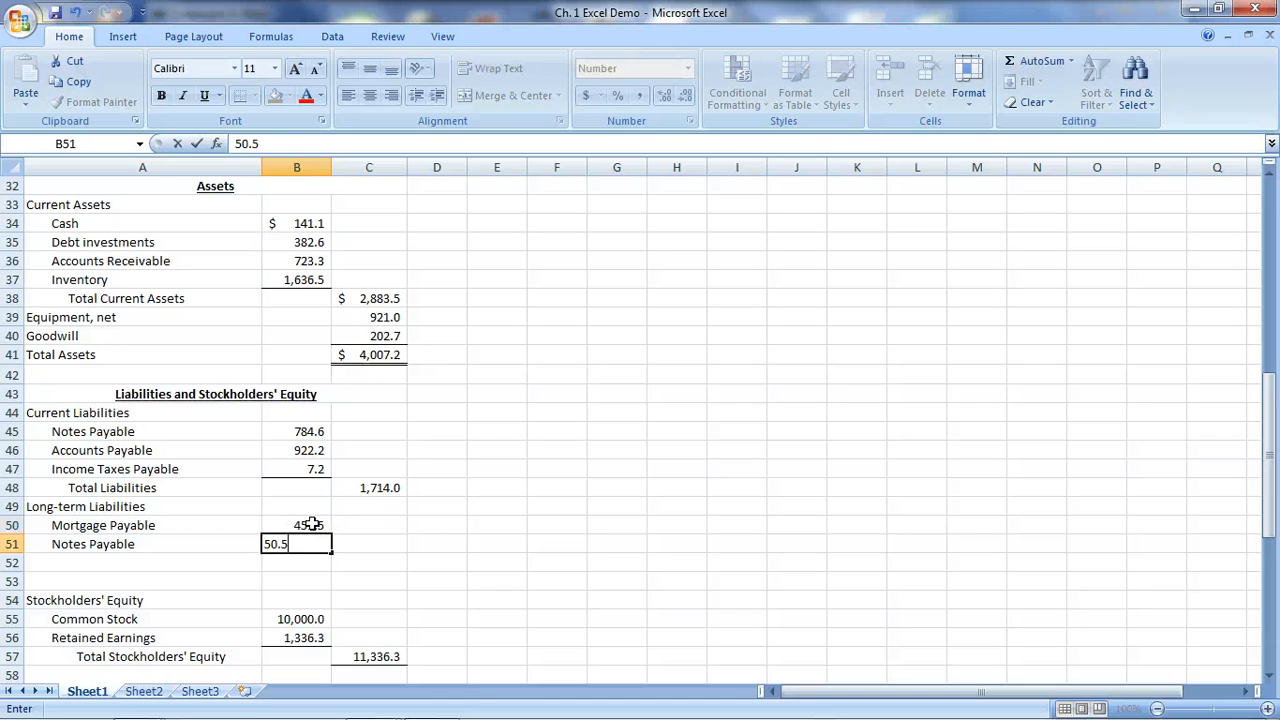
{"action": "key", "text": "Return"}
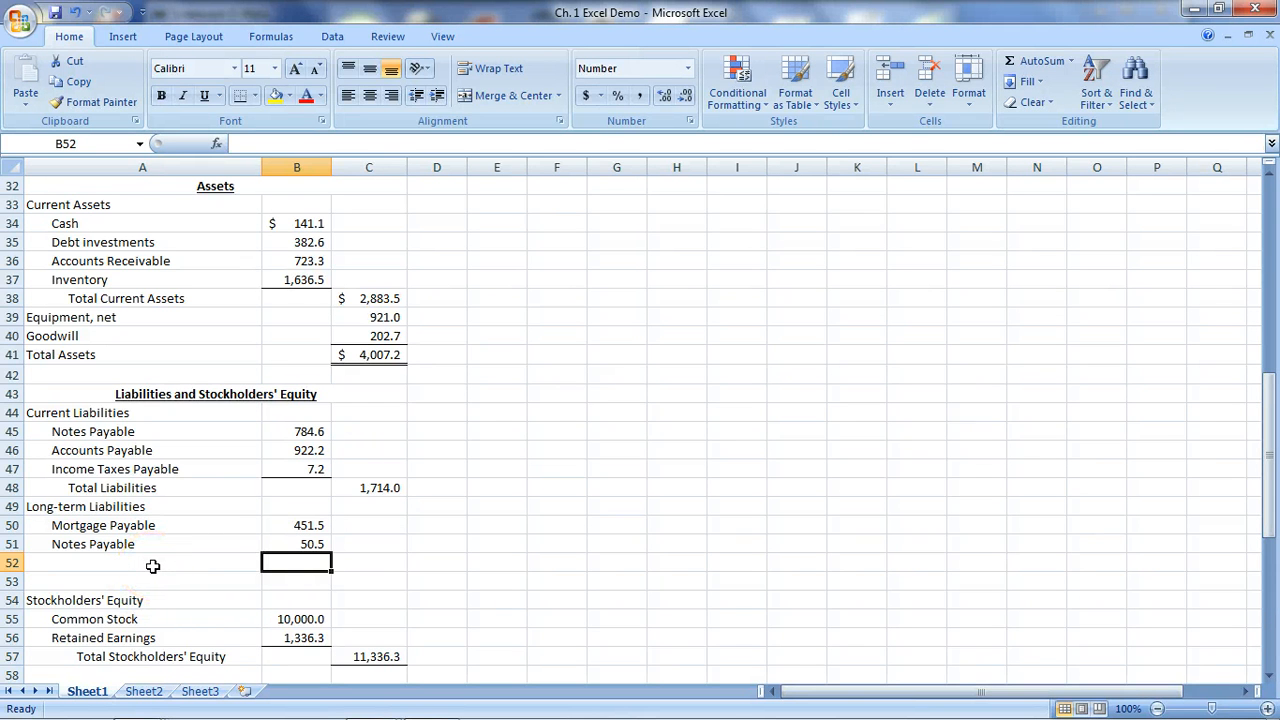
{"action": "left_click", "coordinate": [310, 547]}
{"action": "left_click", "coordinate": [243, 96]}
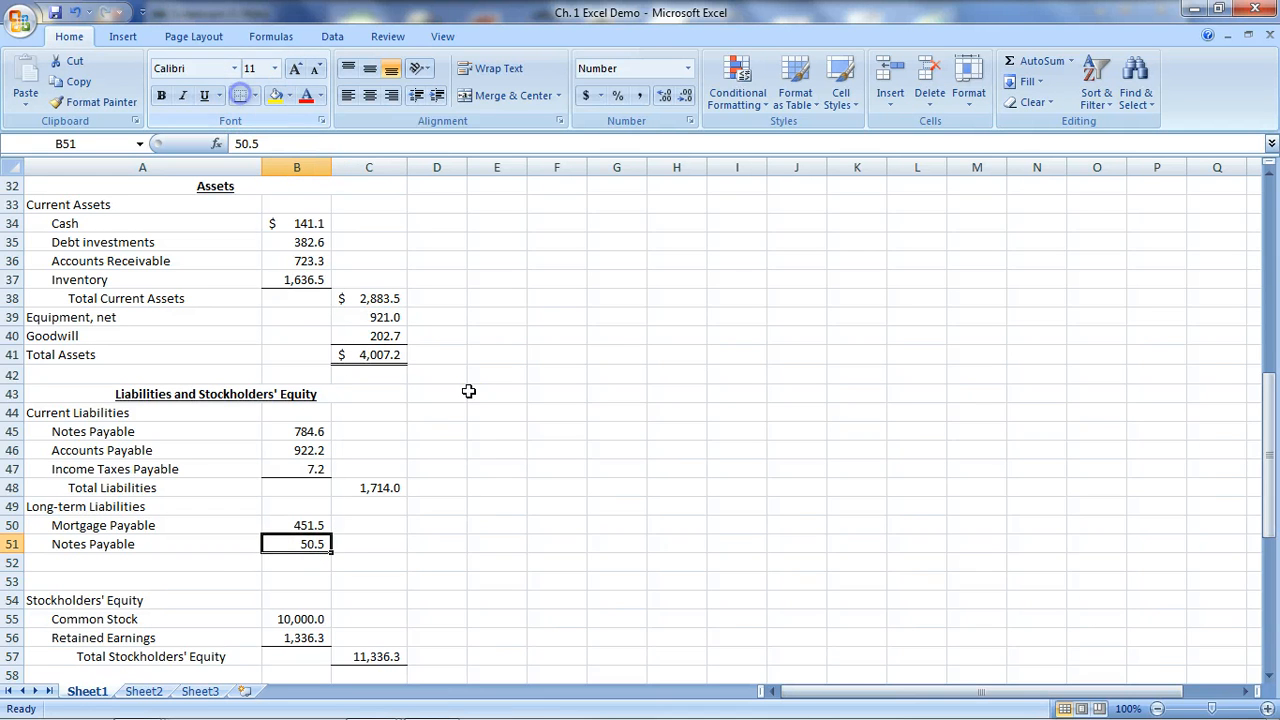
- Total the long-term liabilities B50:B51 in C51 with AutoSum and add a bottom border to C51
{"action": "left_click", "coordinate": [375, 544]}
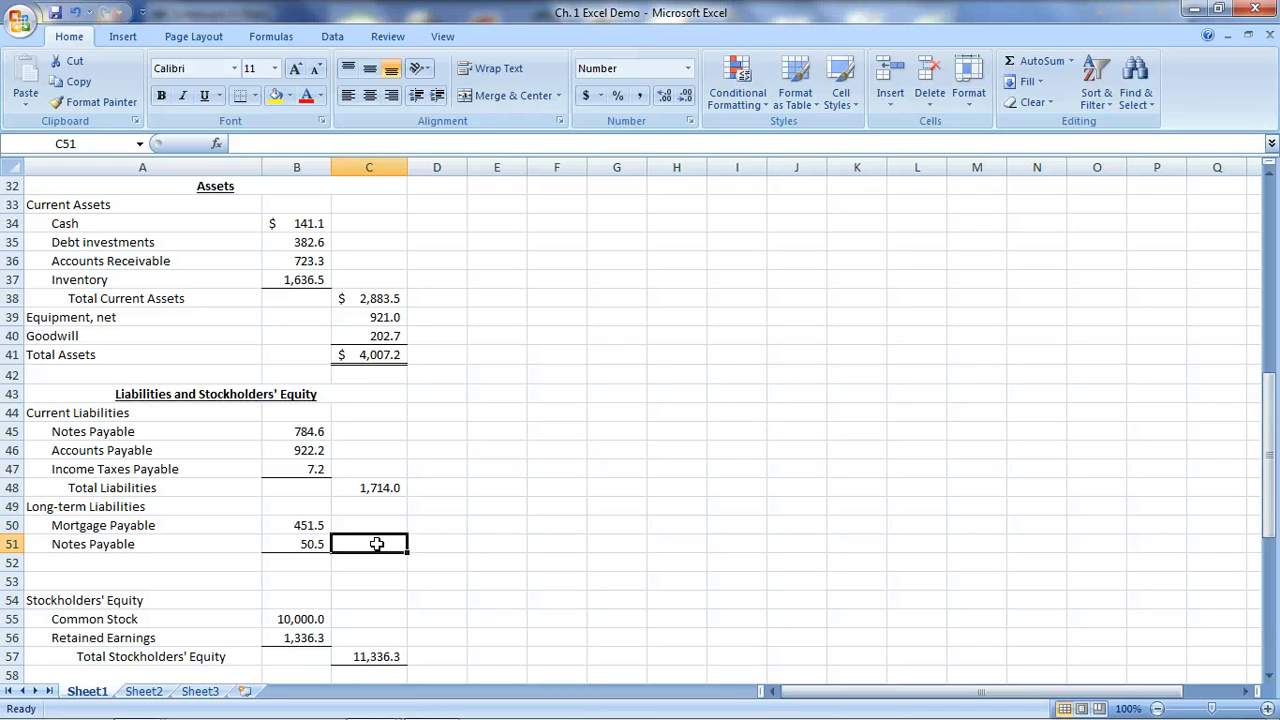
{"action": "left_click", "coordinate": [1036, 61]}
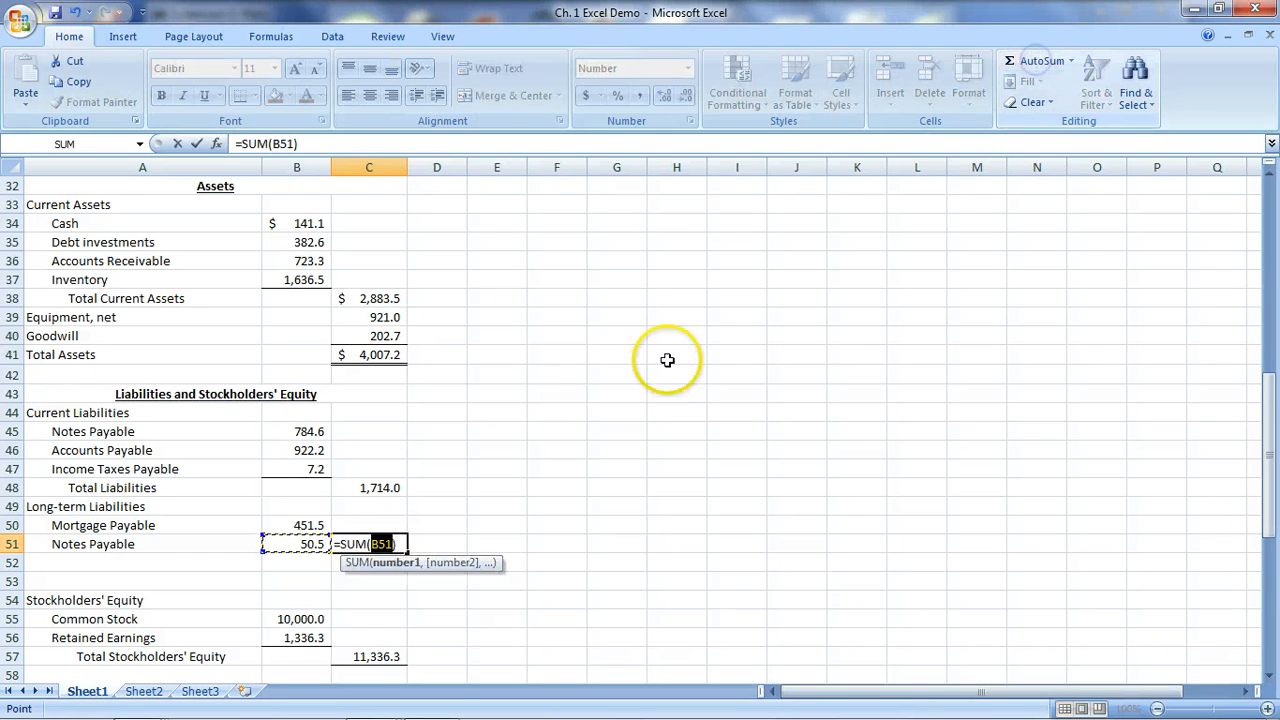
{"action": "left_click_drag", "start_coordinate": [322, 523], "coordinate": [315, 541]}
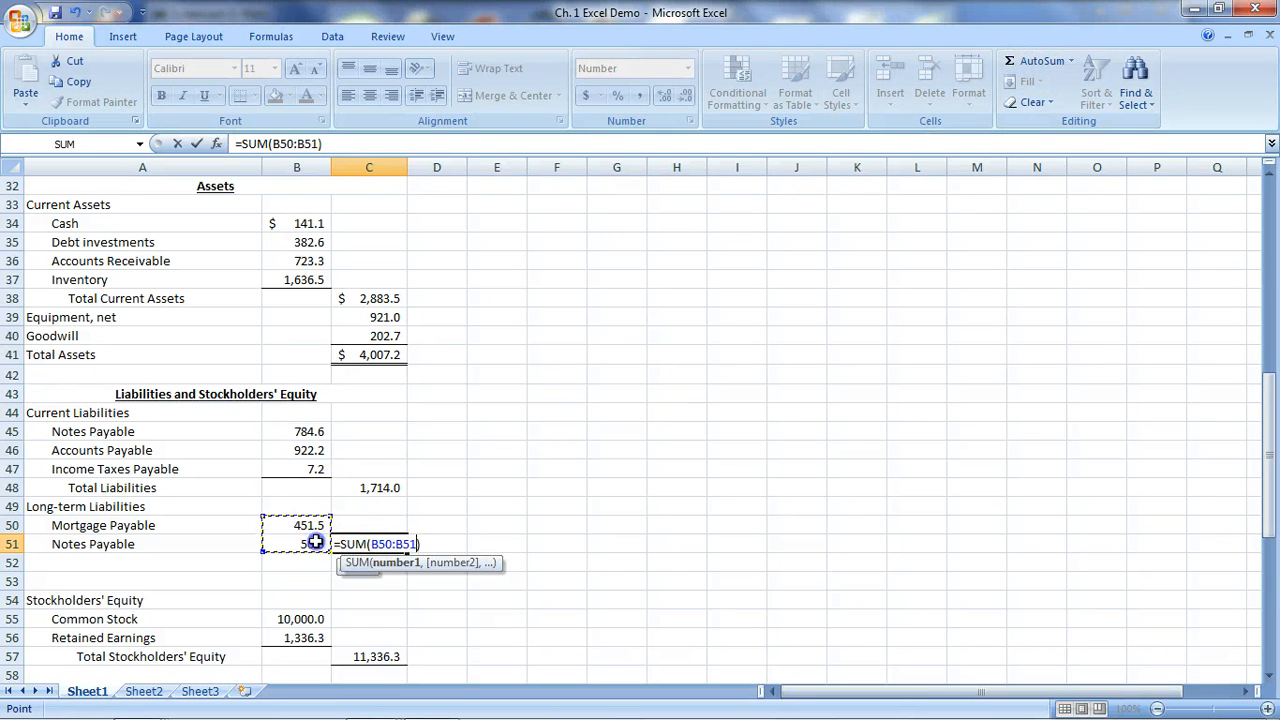
{"action": "key", "text": "Return"}
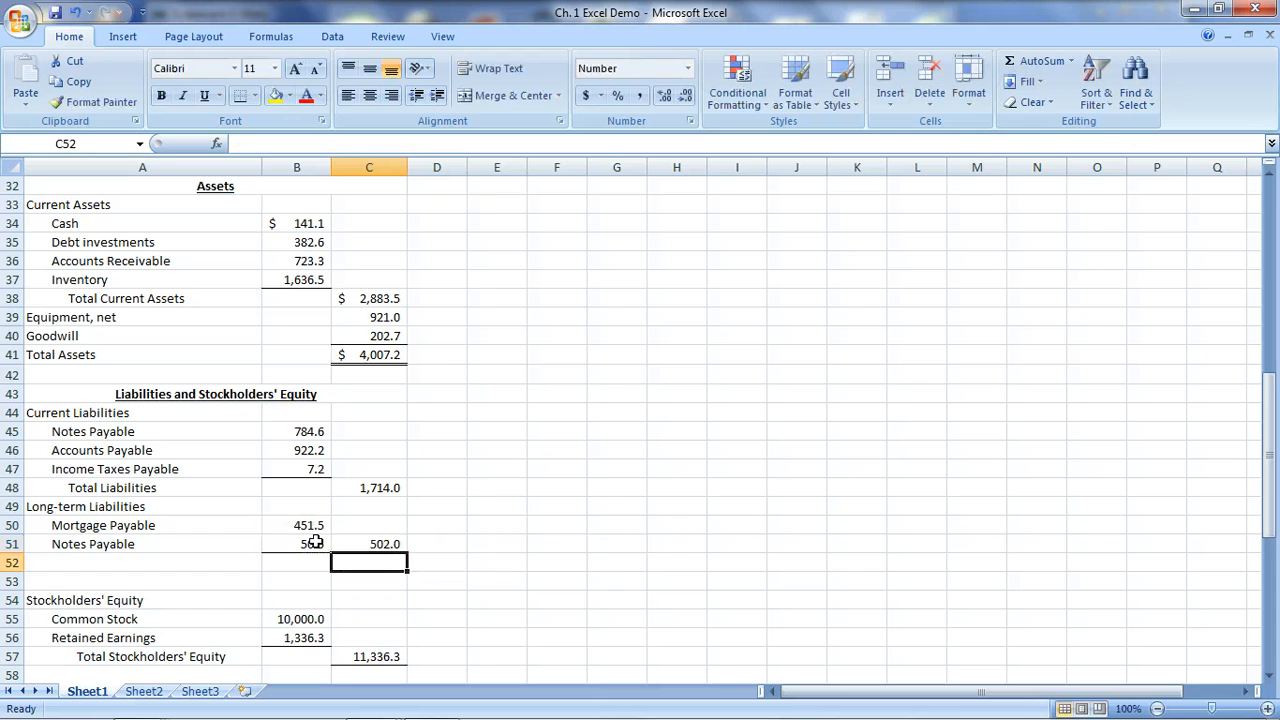
{"action": "left_click", "coordinate": [620, 561]}
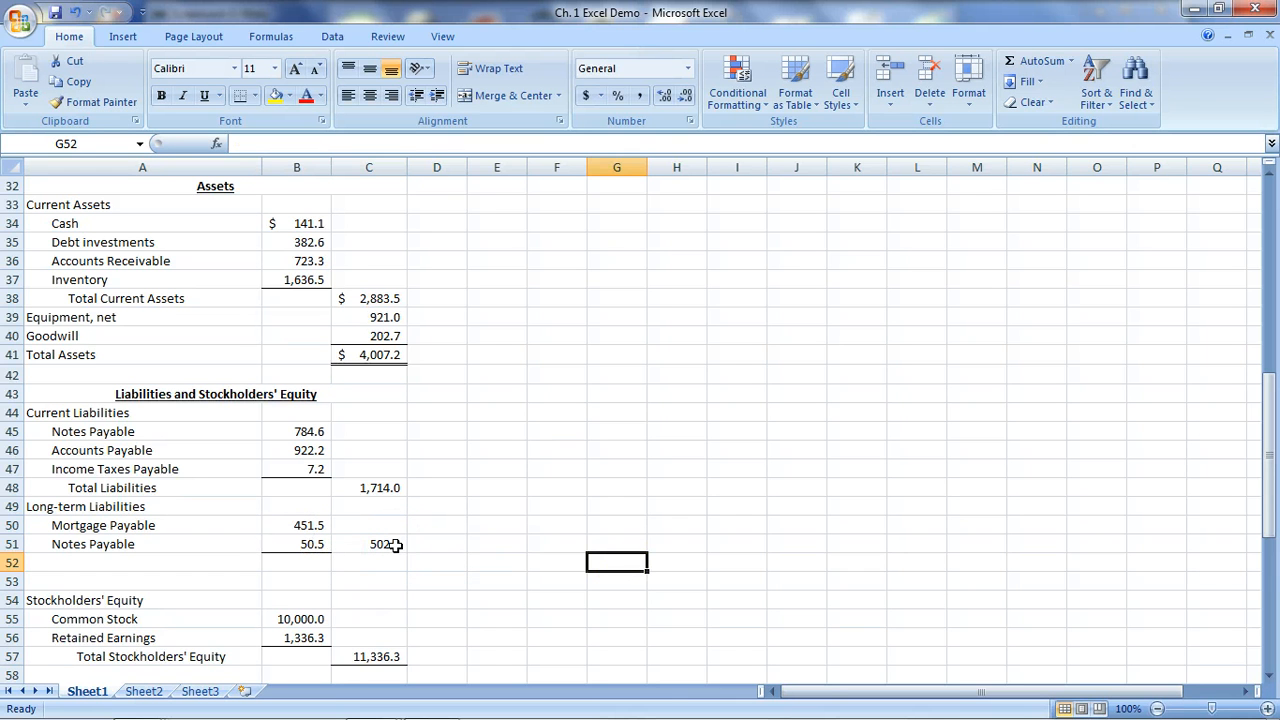
{"action": "left_click", "coordinate": [395, 545]}
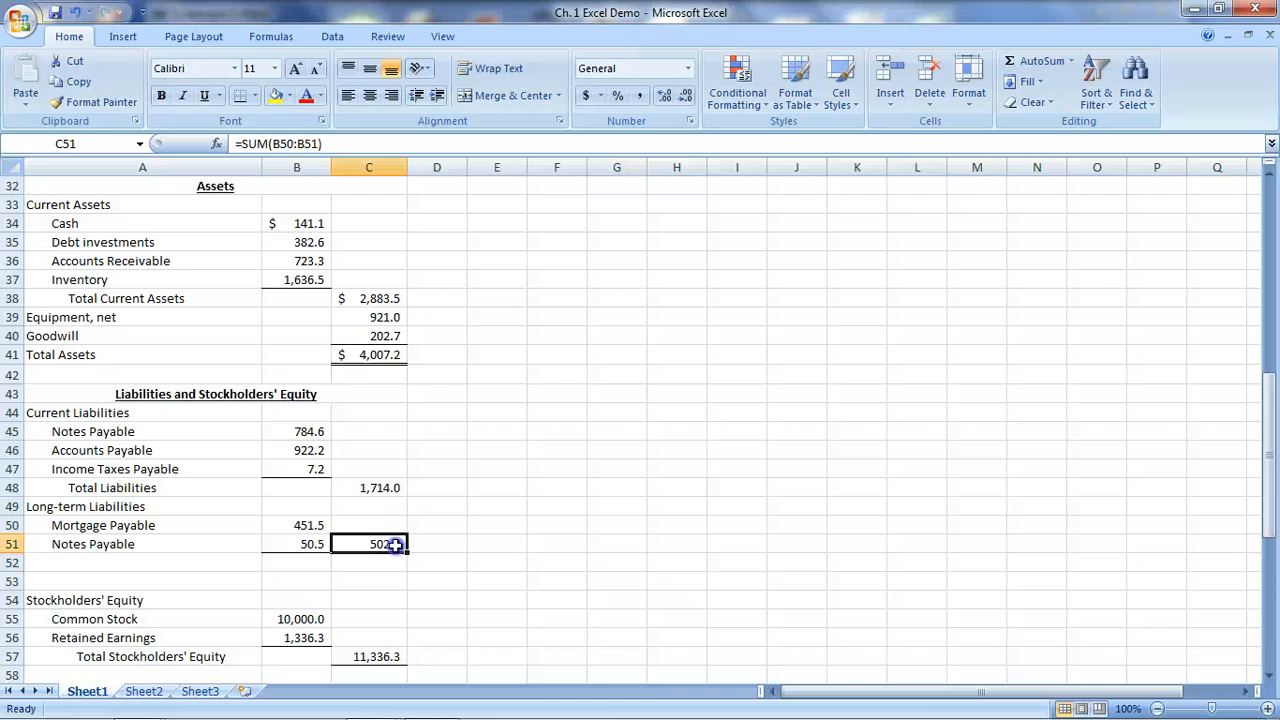
{"action": "left_click", "coordinate": [243, 97]}
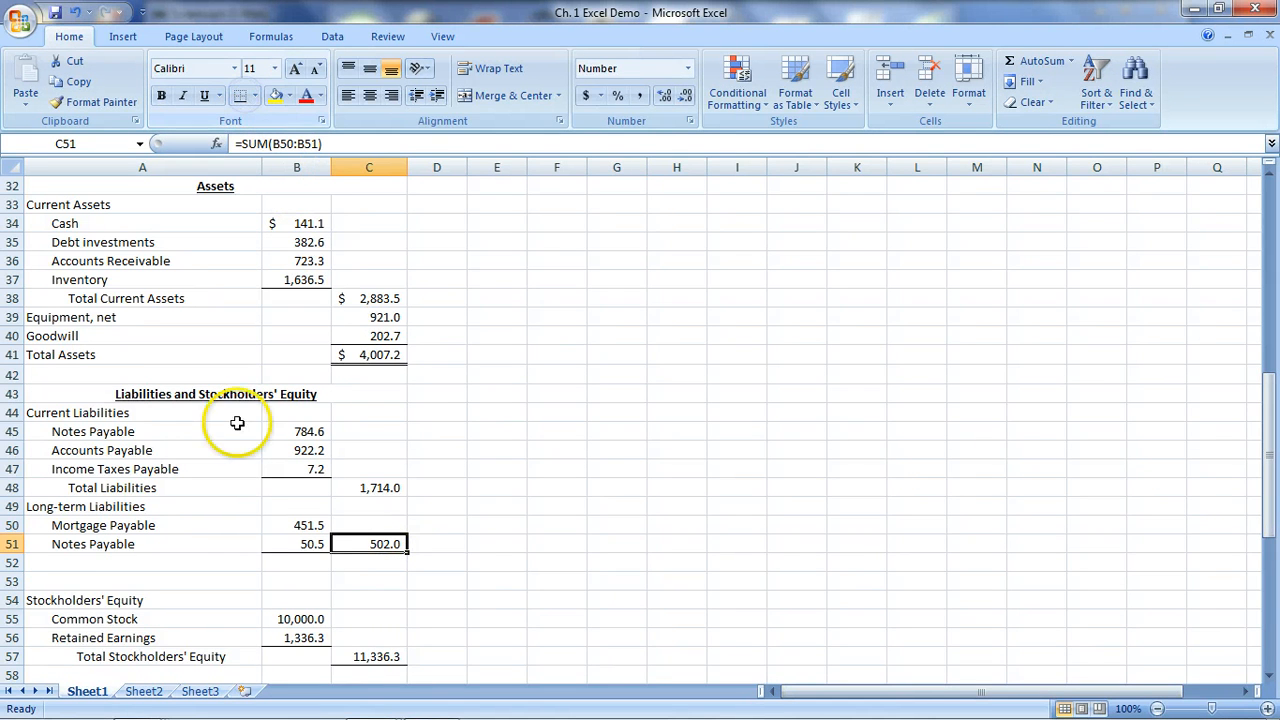
- Enter the label "Total Liabilities" in A52 and remove its indent
{"action": "left_click", "coordinate": [120, 562]}
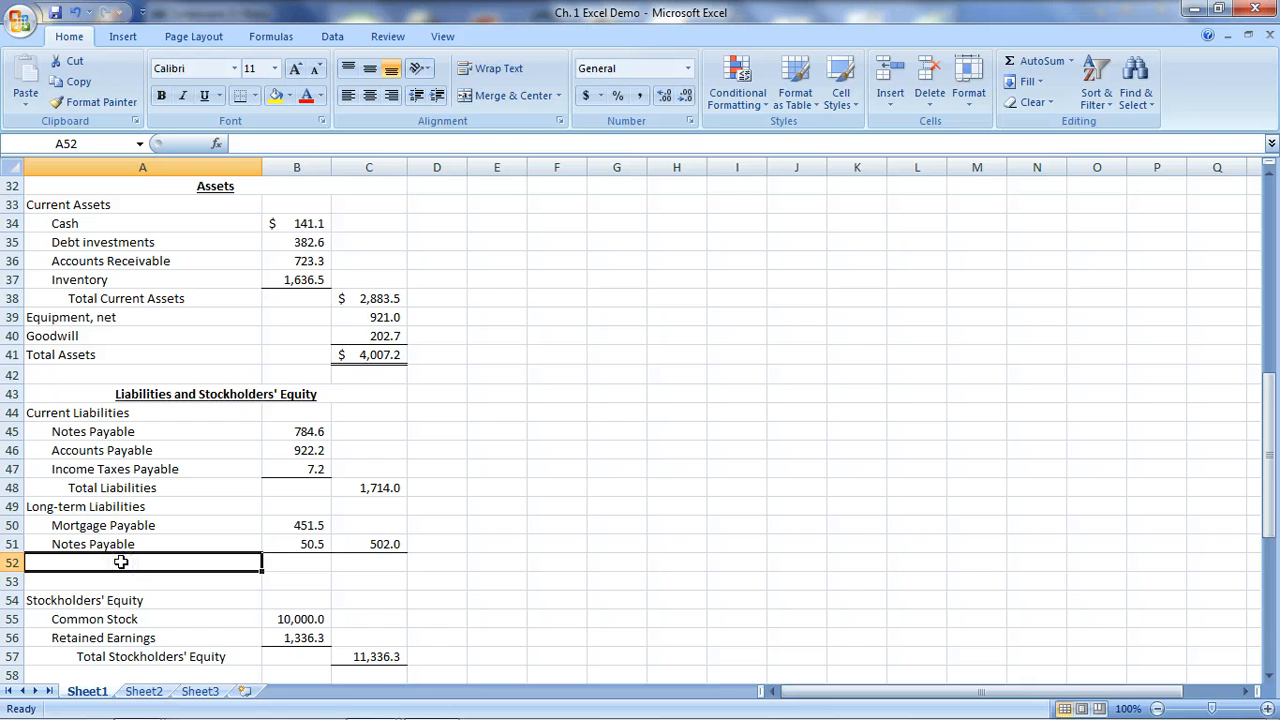
{"action": "type", "text": "Total"}
{"action": "key", "text": "Return"}
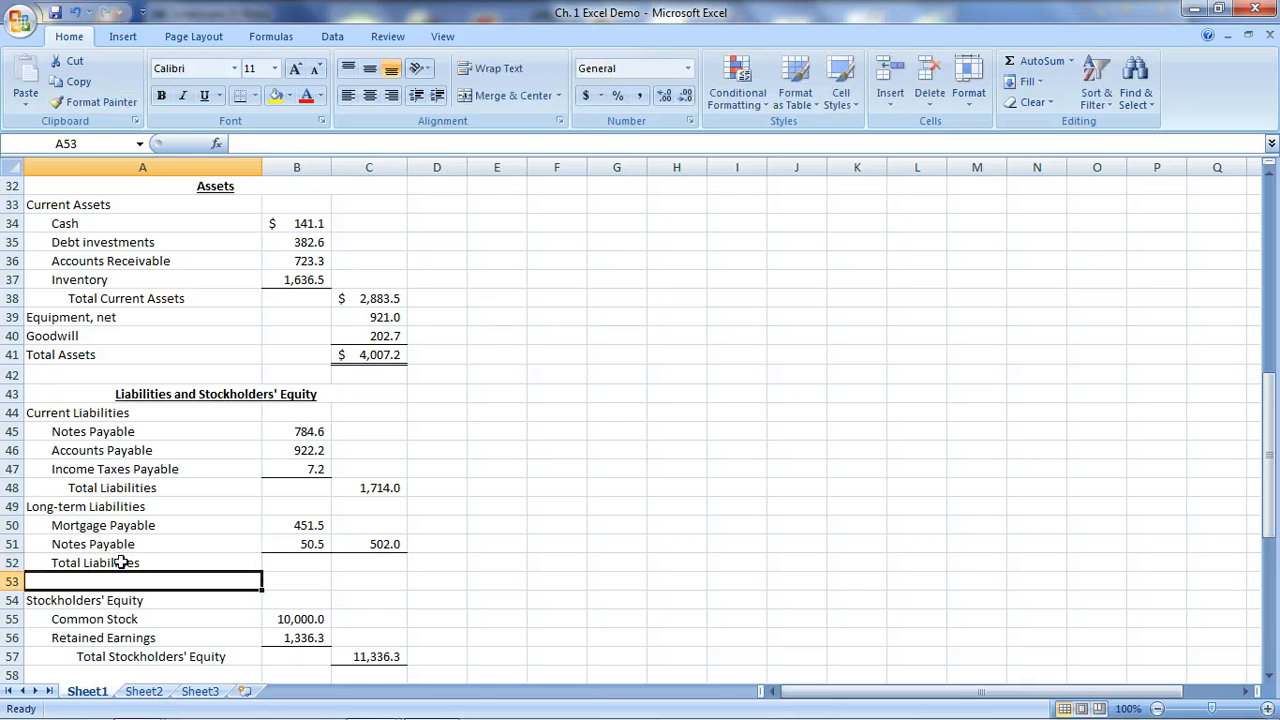
{"action": "left_click", "coordinate": [120, 562]}
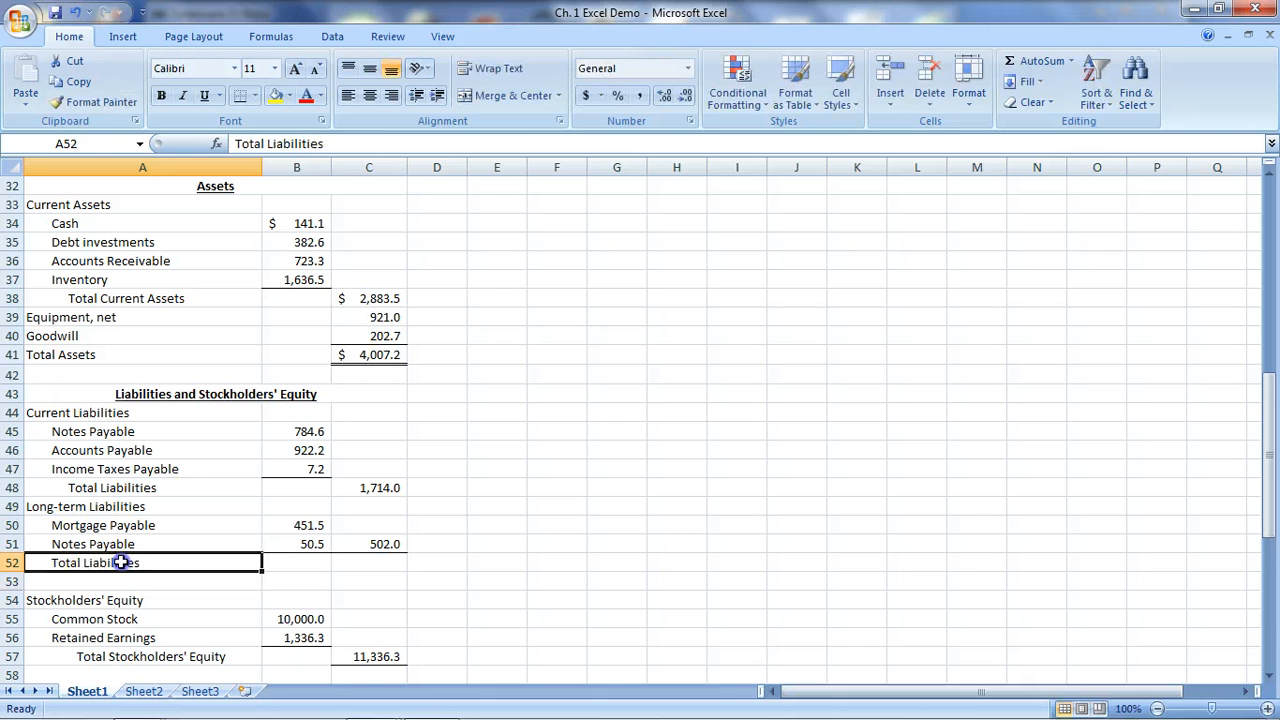
{"action": "left_click", "coordinate": [413, 96]}
{"action": "left_click", "coordinate": [413, 96]}
{"action": "left_click", "coordinate": [413, 96]}
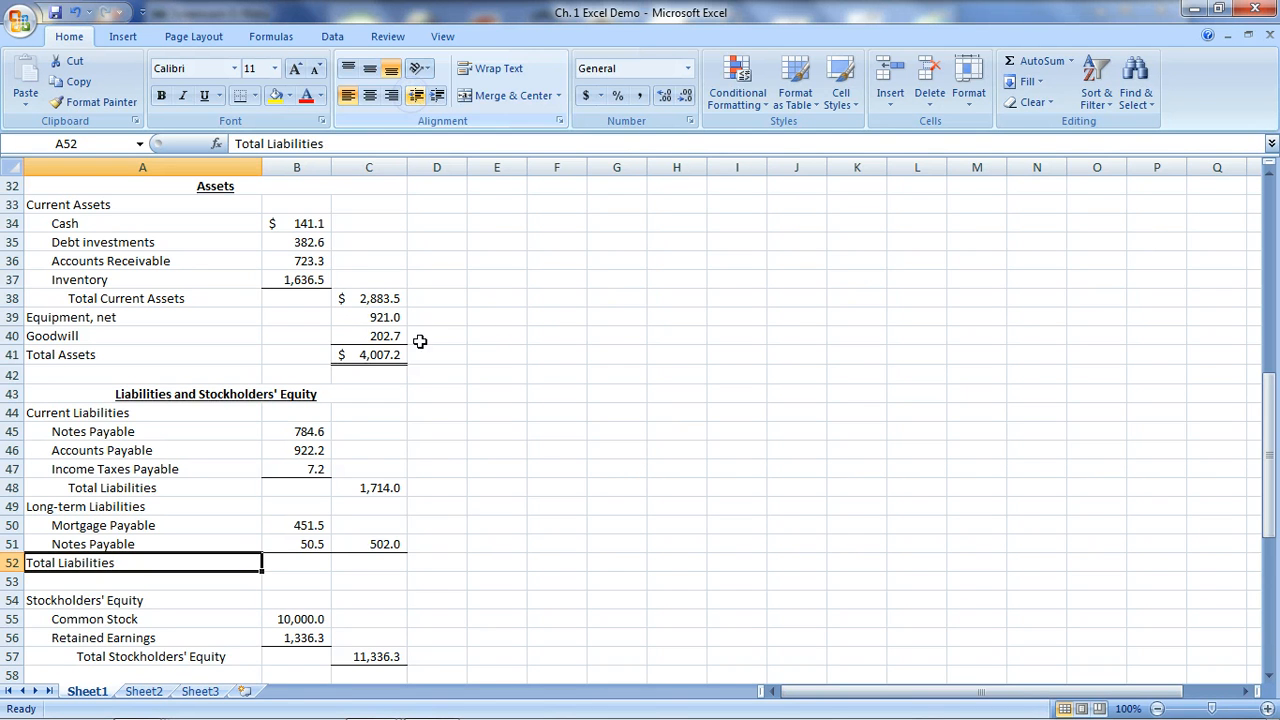
- Total the liabilities in C52 by summing C48 and C51 with AutoSum
{"action": "left_click", "coordinate": [388, 562]}
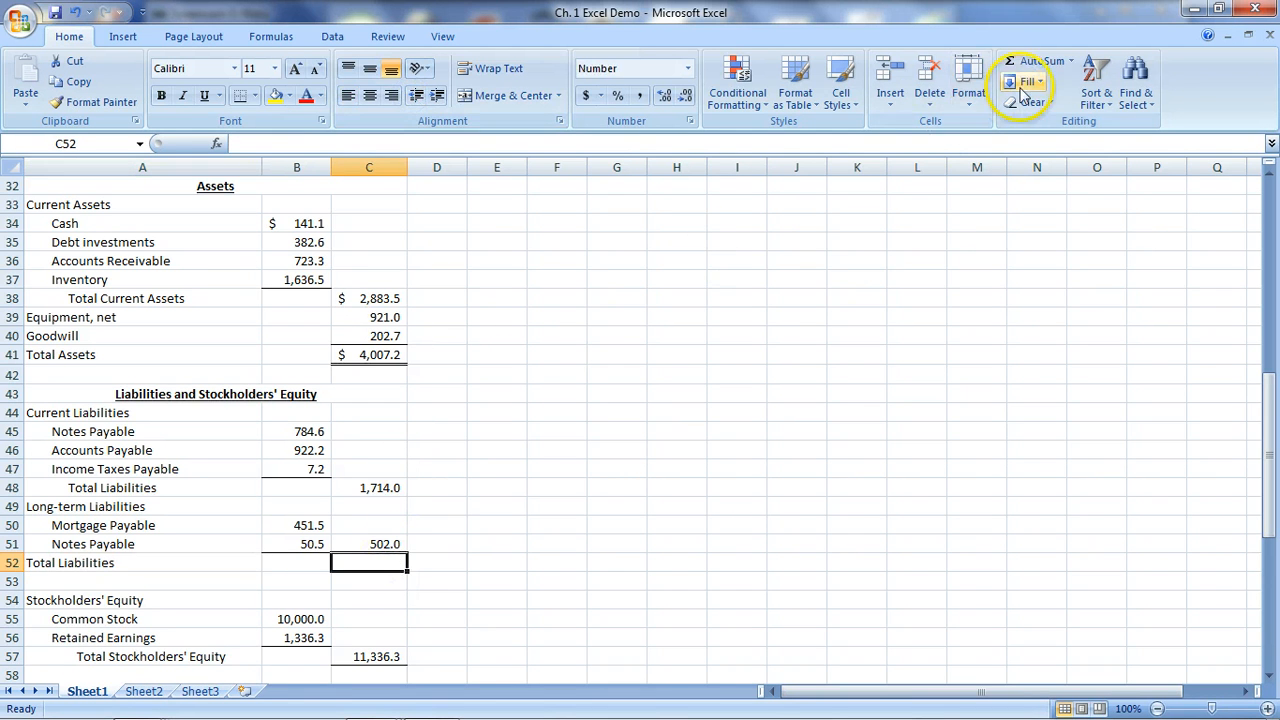
{"action": "left_click", "coordinate": [1038, 61]}
{"action": "left_click", "coordinate": [391, 486]}
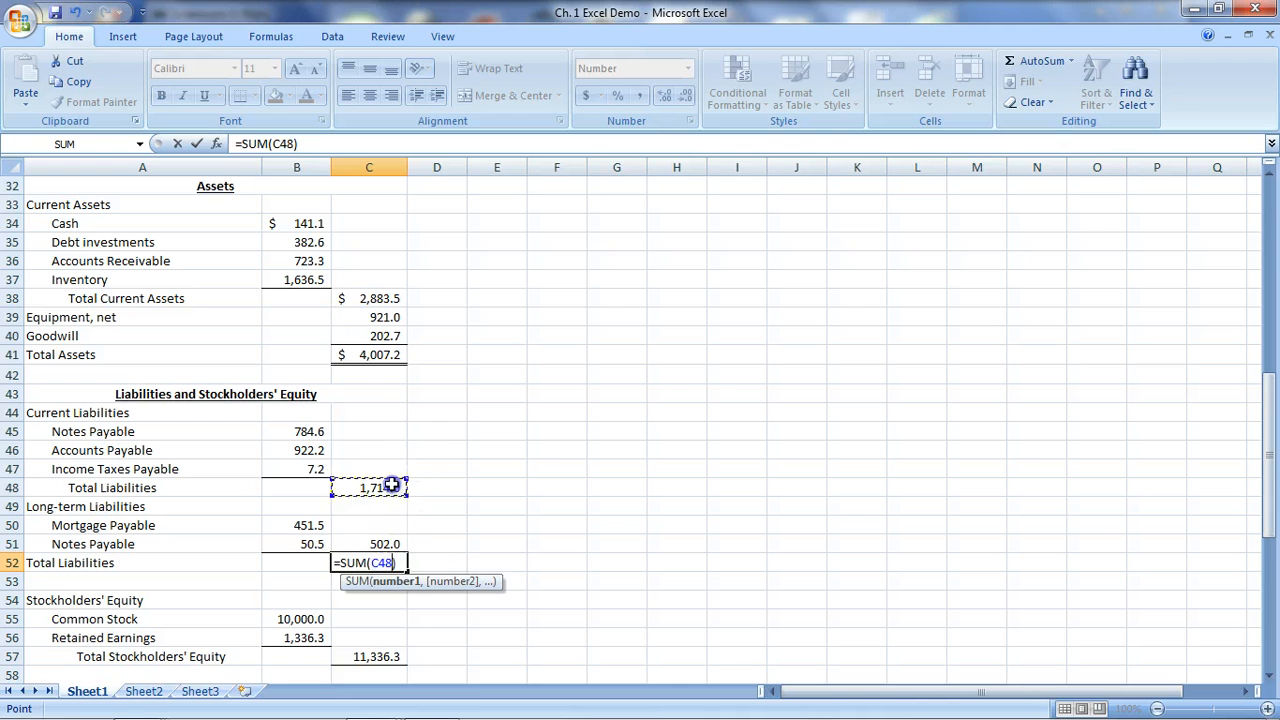
{"action": "left_click", "coordinate": [394, 541], "text": "ctrl"}
{"action": "key", "text": "Return"}
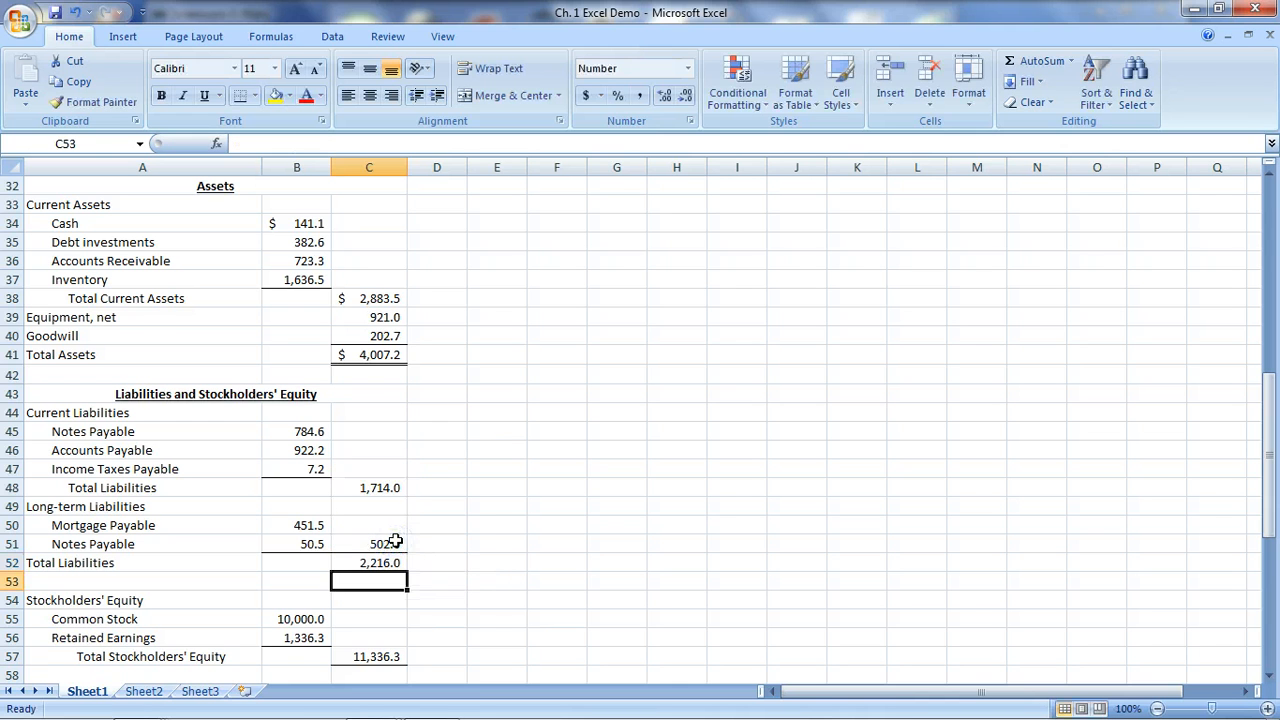
{"action": "left_click", "coordinate": [490, 598]}
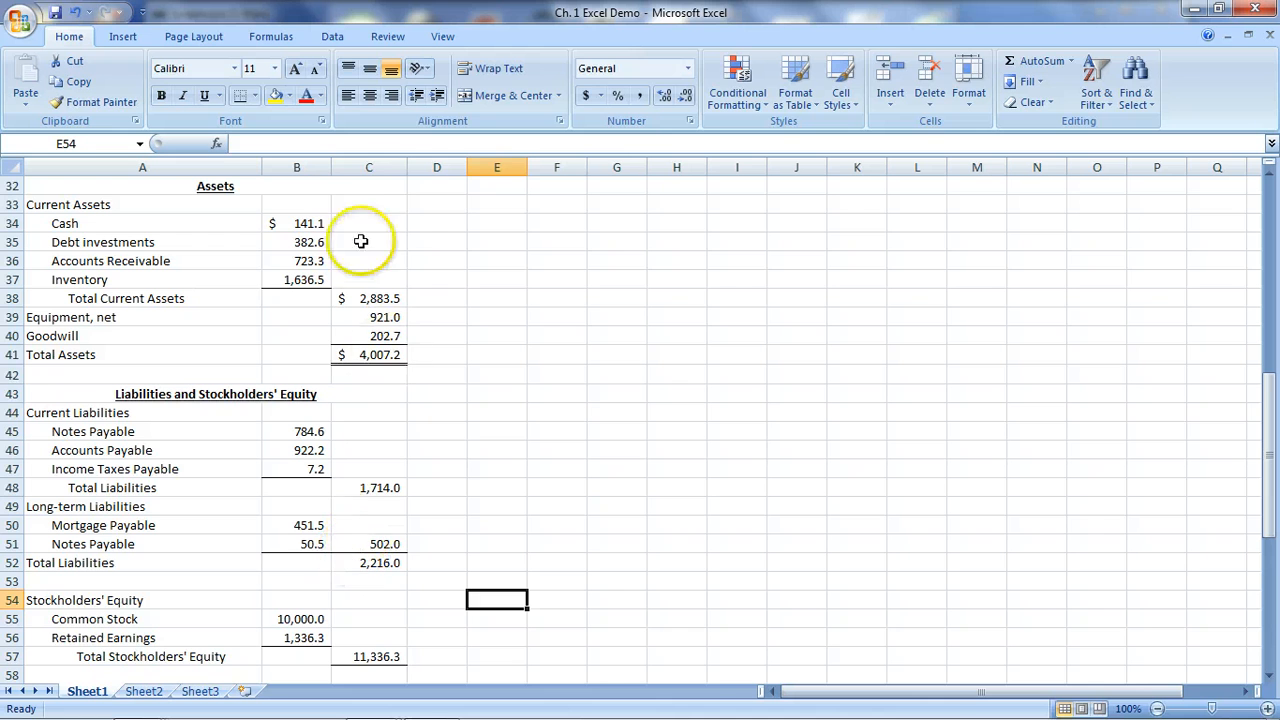
- Insert a blank column before column C and narrow it into a thin spacer between the two amount columns
{"action": "left_click", "coordinate": [364, 166]}
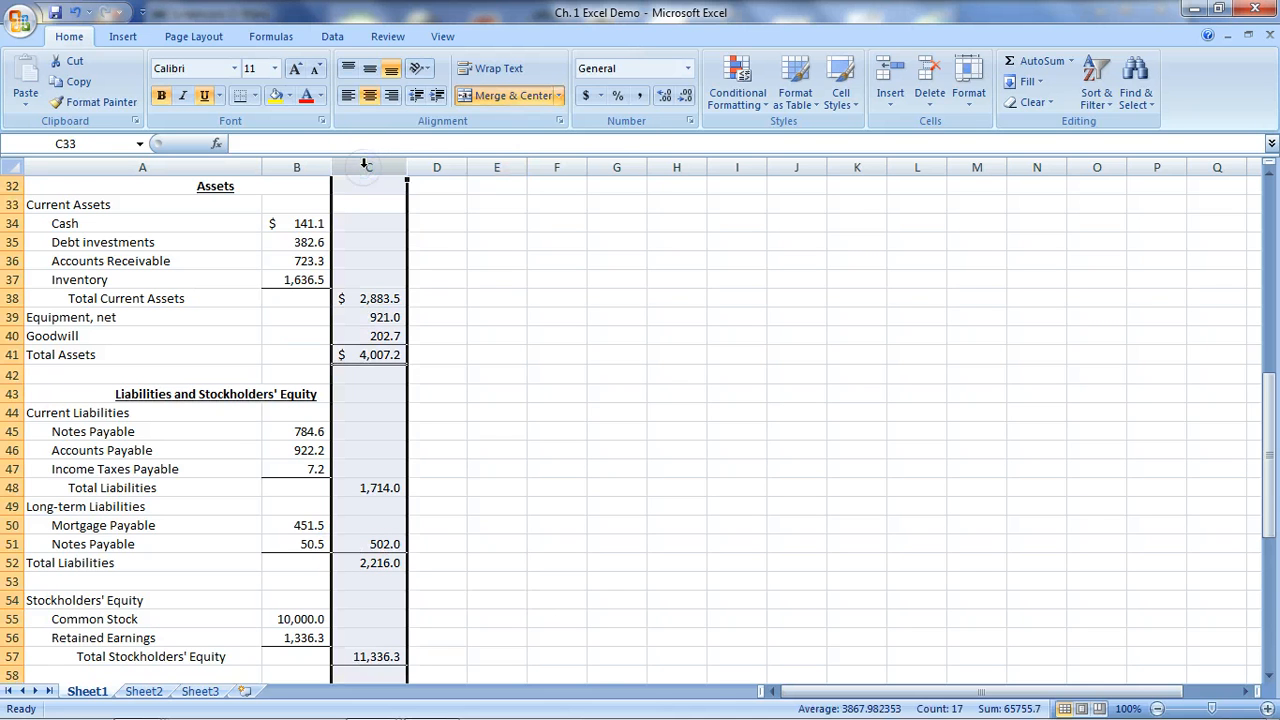
{"action": "right_click", "coordinate": [364, 165]}
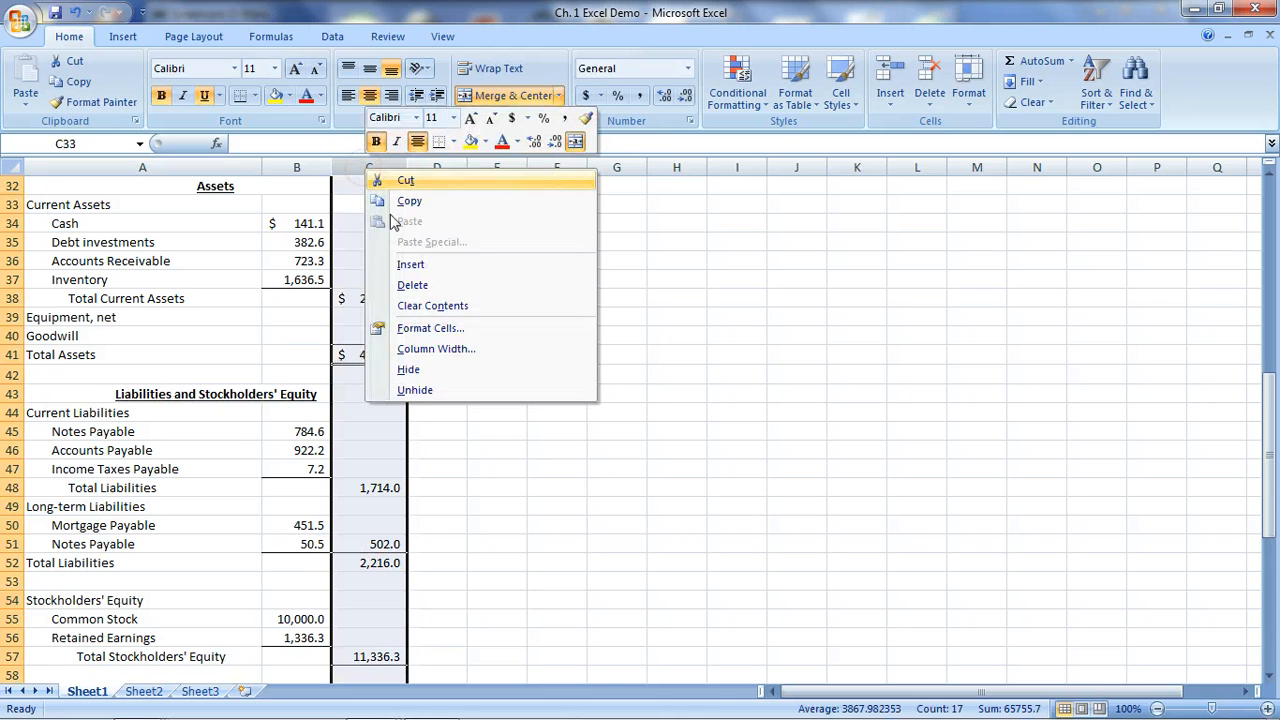
{"action": "left_click", "coordinate": [411, 266]}
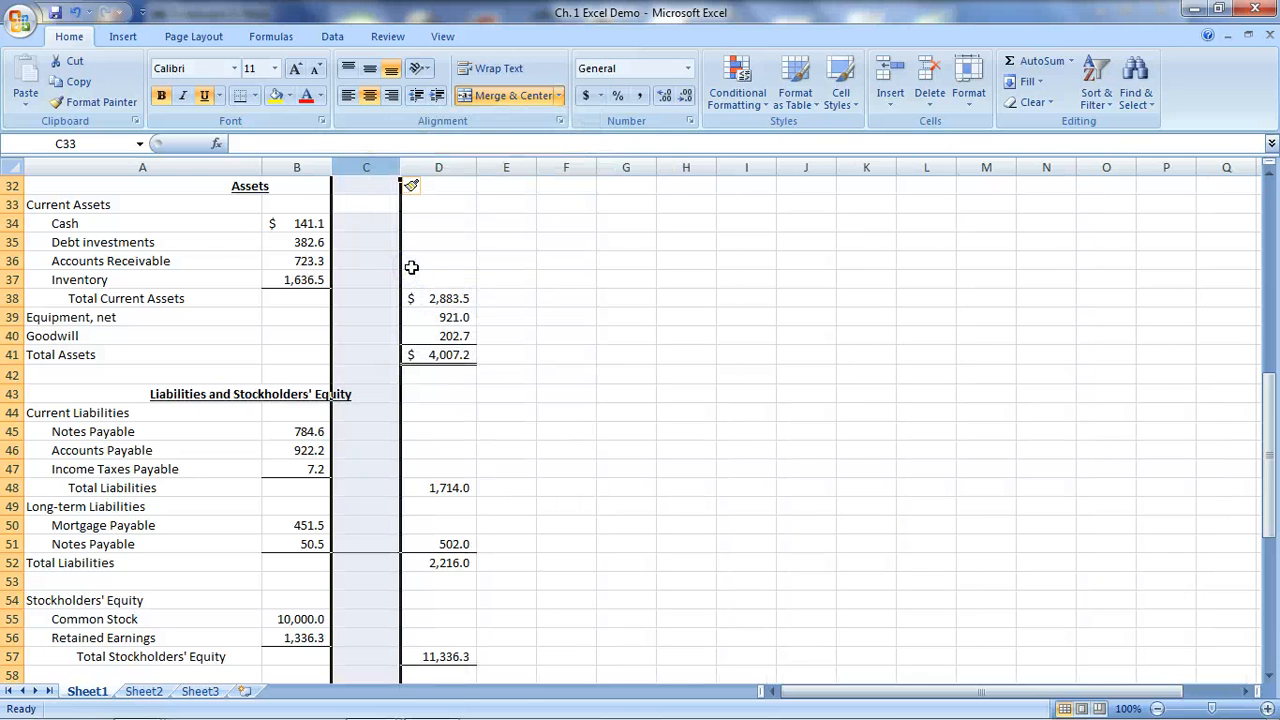
{"action": "left_click_drag", "start_coordinate": [399, 166], "coordinate": [352, 174]}
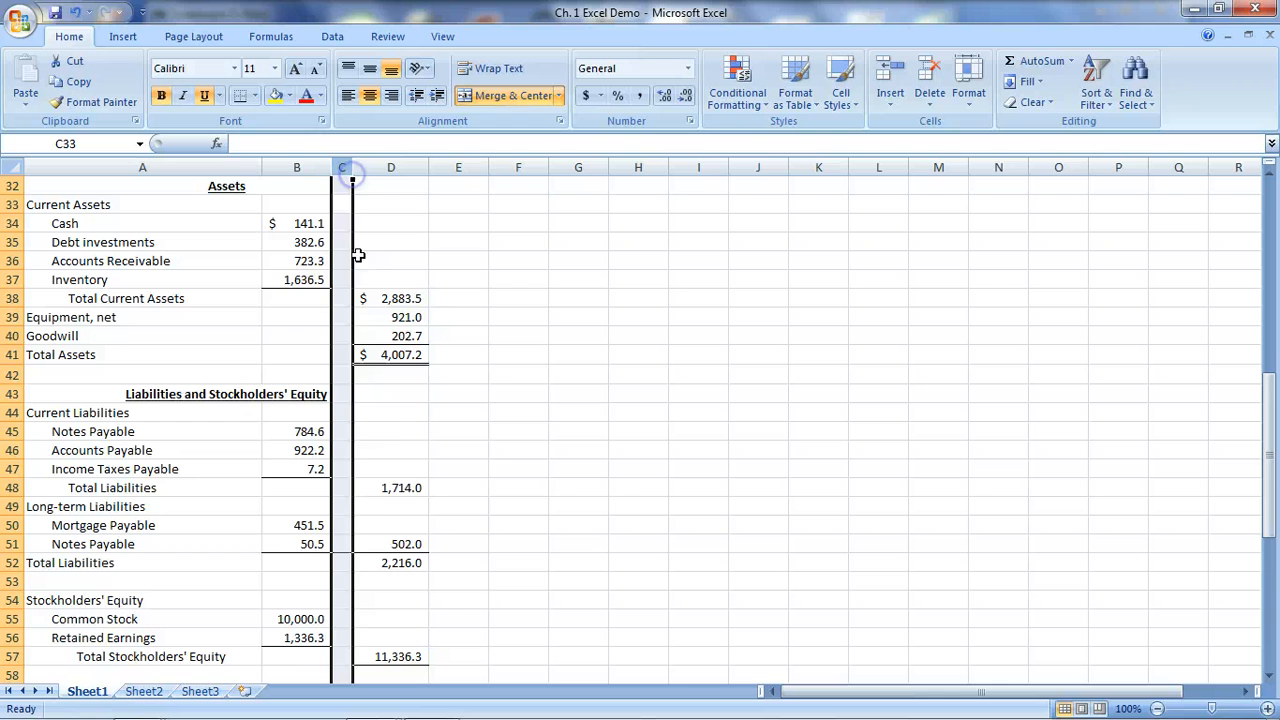
- Remove the border from spacer cell C51 in the Notes Payable row
{"action": "left_click", "coordinate": [342, 544]}
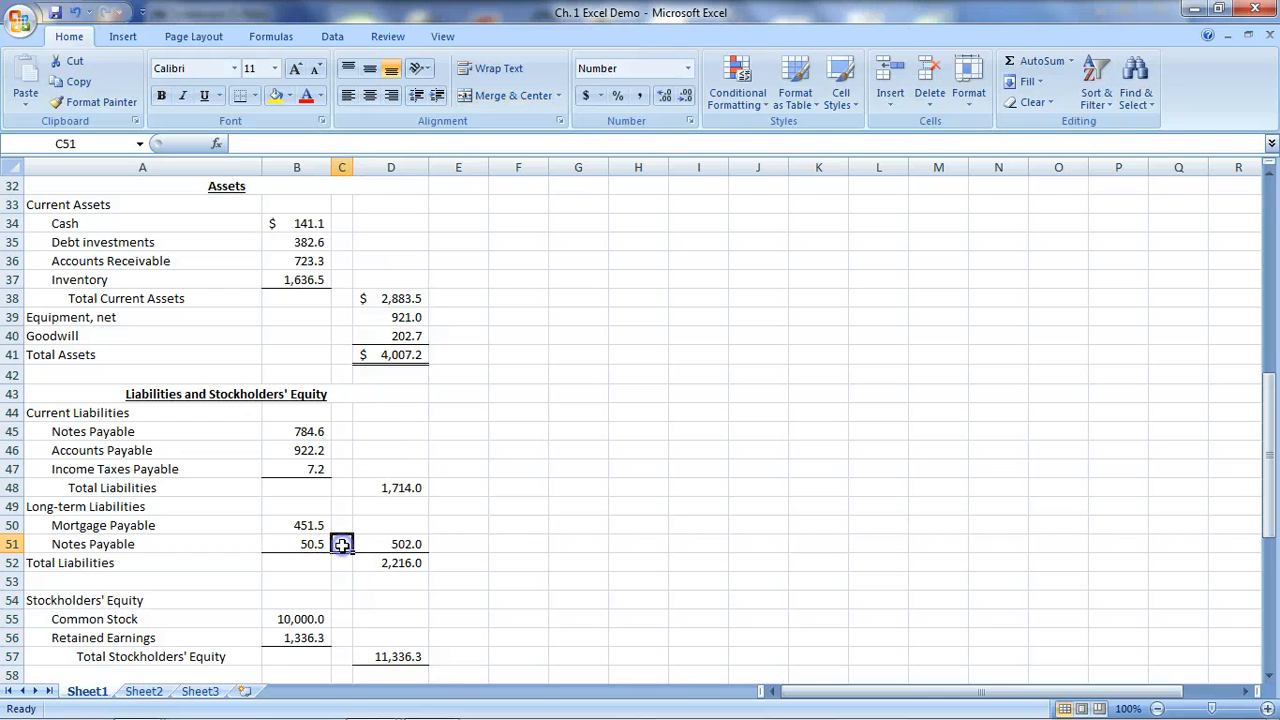
{"action": "left_click", "coordinate": [255, 96]}
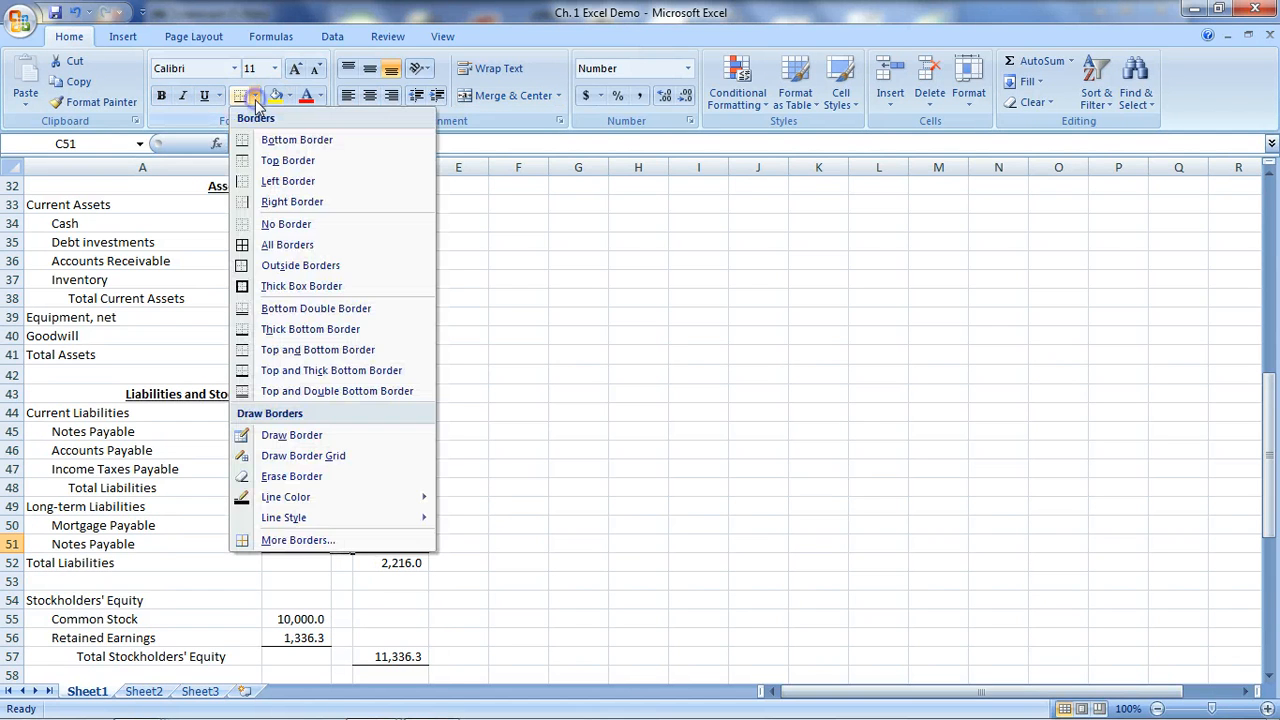
{"action": "left_click", "coordinate": [241, 226]}
{"action": "left_click", "coordinate": [520, 510]}
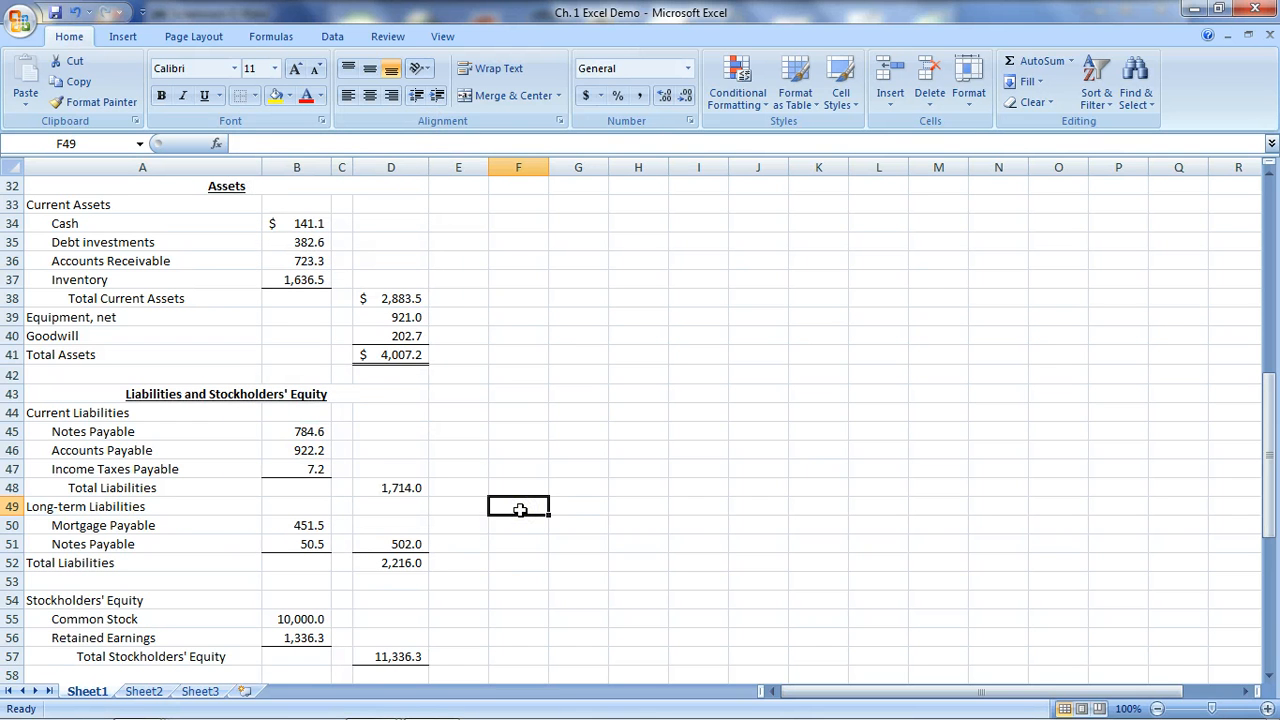
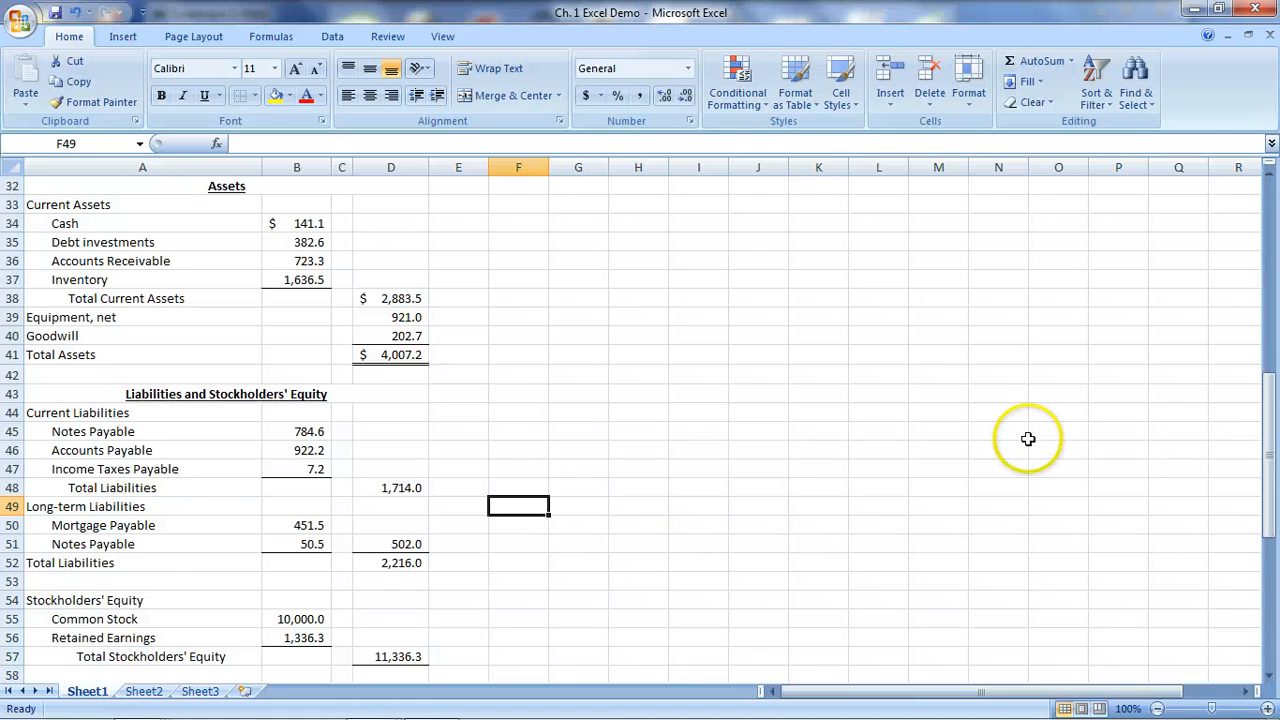
- Set Common Stock in B55 to 454.9
{"action": "left_click", "coordinate": [1267, 427]}
{"action": "left_click_drag", "start_coordinate": [1267, 427], "coordinate": [1267, 457]}
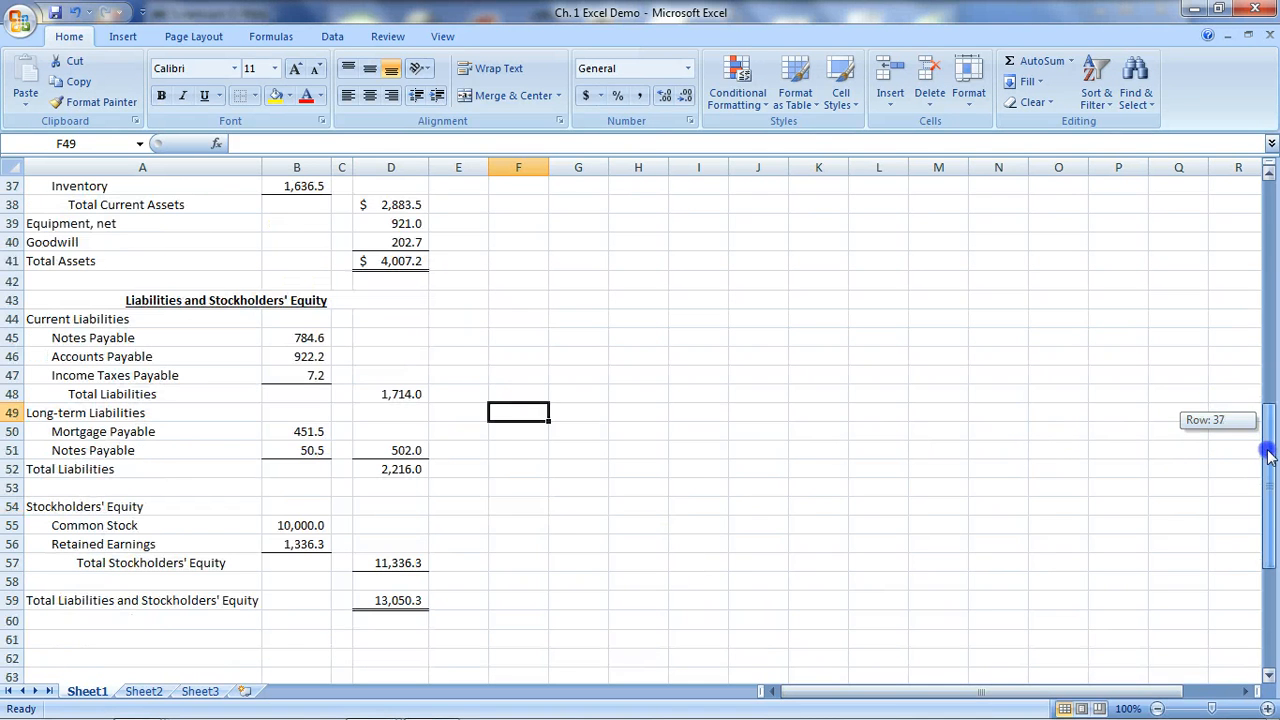
{"action": "left_click", "coordinate": [296, 522]}
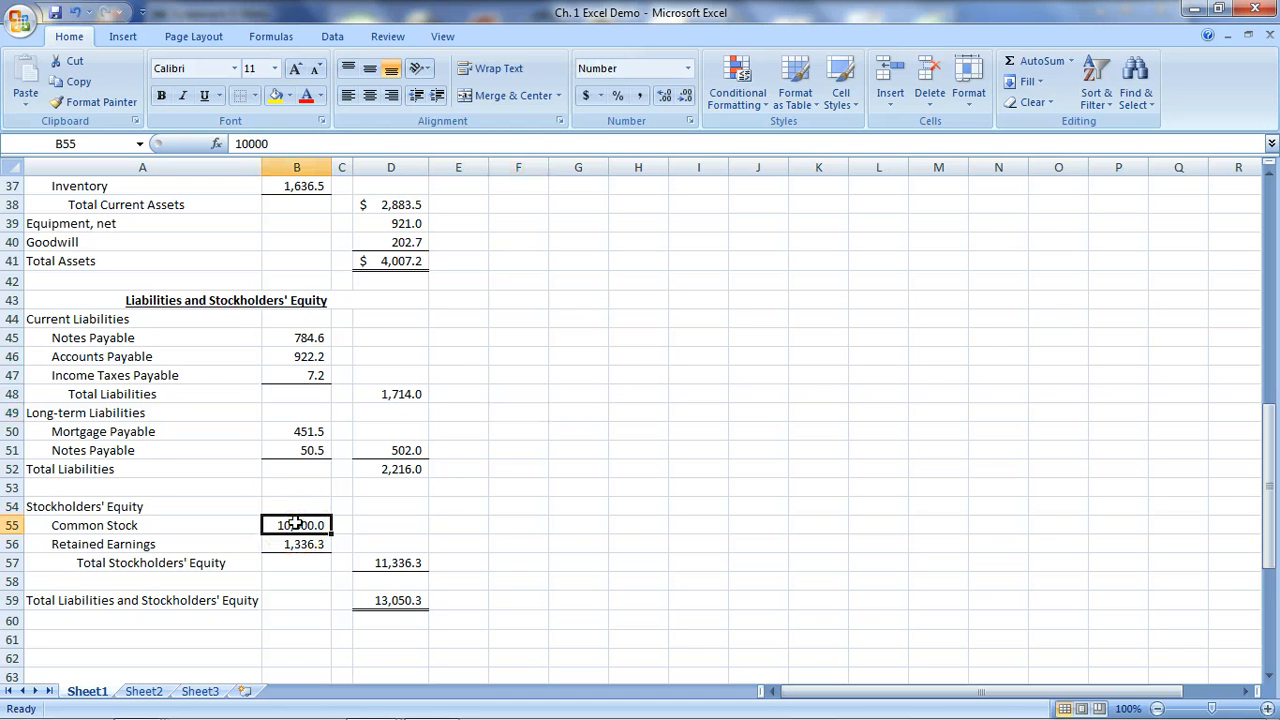
{"action": "type", "text": "454"}
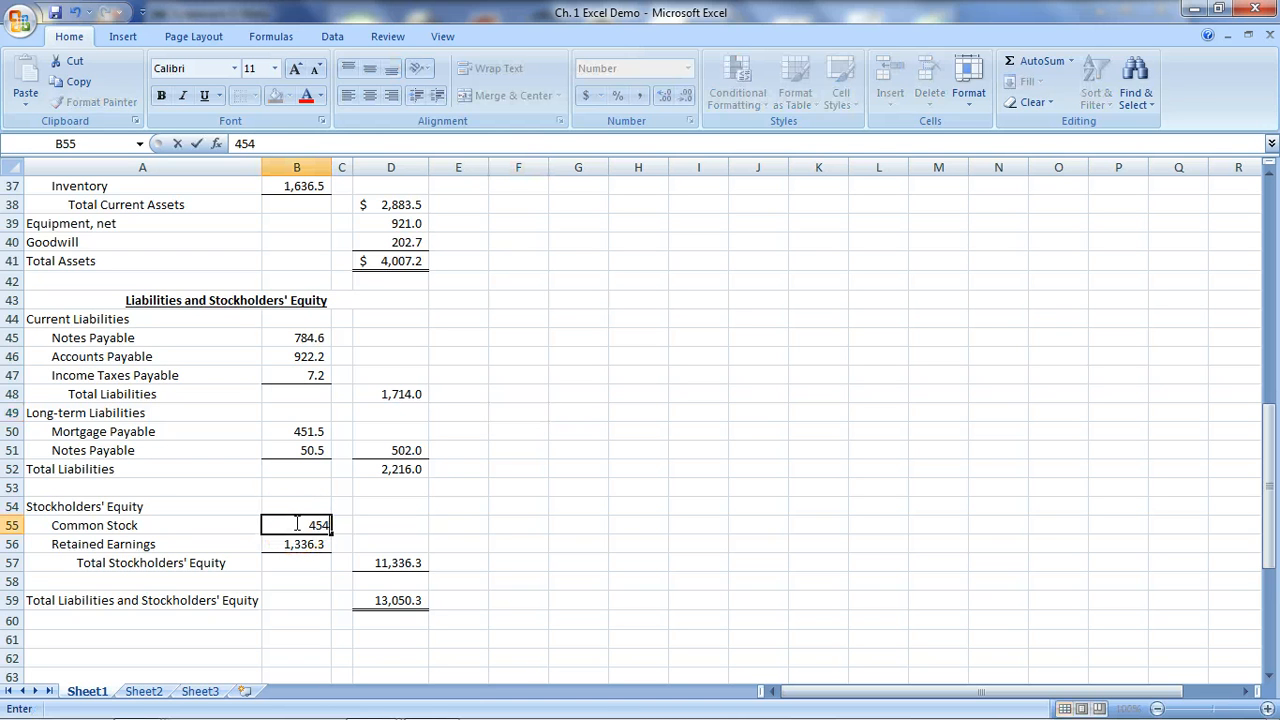
{"action": "type", "text": ".9"}
{"action": "key", "text": "Return"}
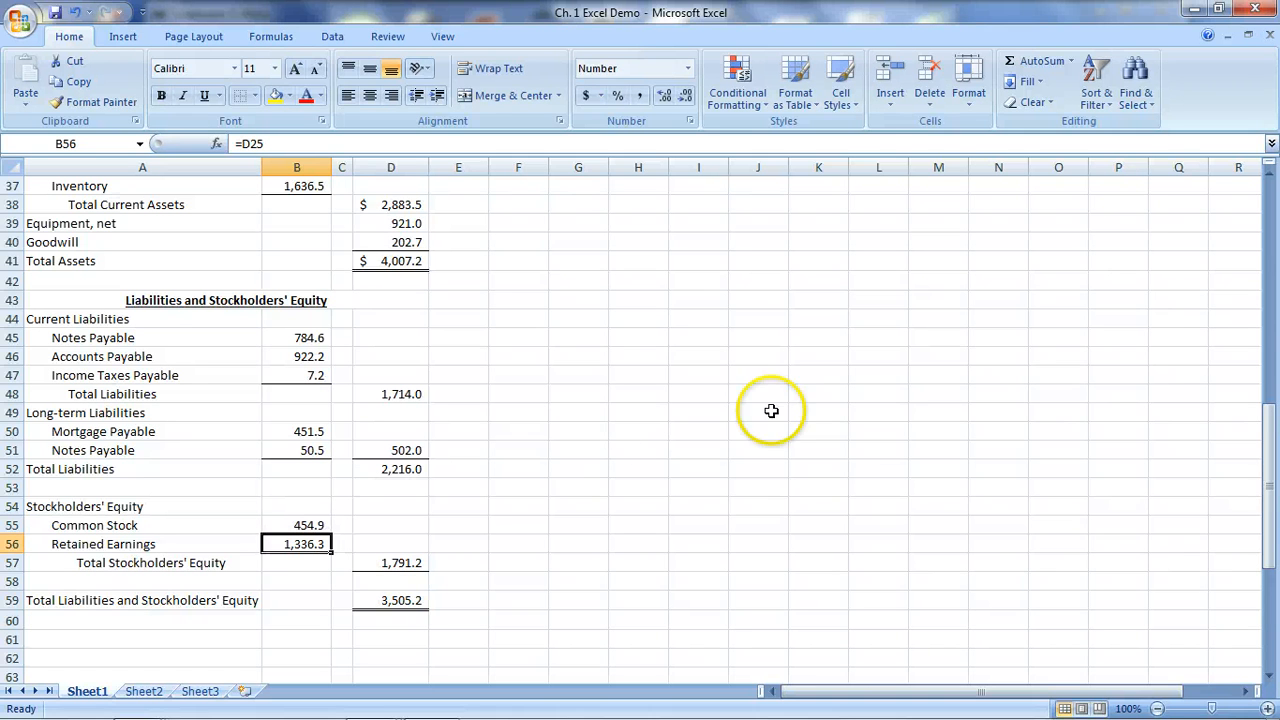
- Replace the Total Liabilities and Stockholders' Equity formula in D59 with an AutoSum of D52:D57
{"action": "left_click_drag", "start_coordinate": [1271, 433], "coordinate": [1276, 399]}
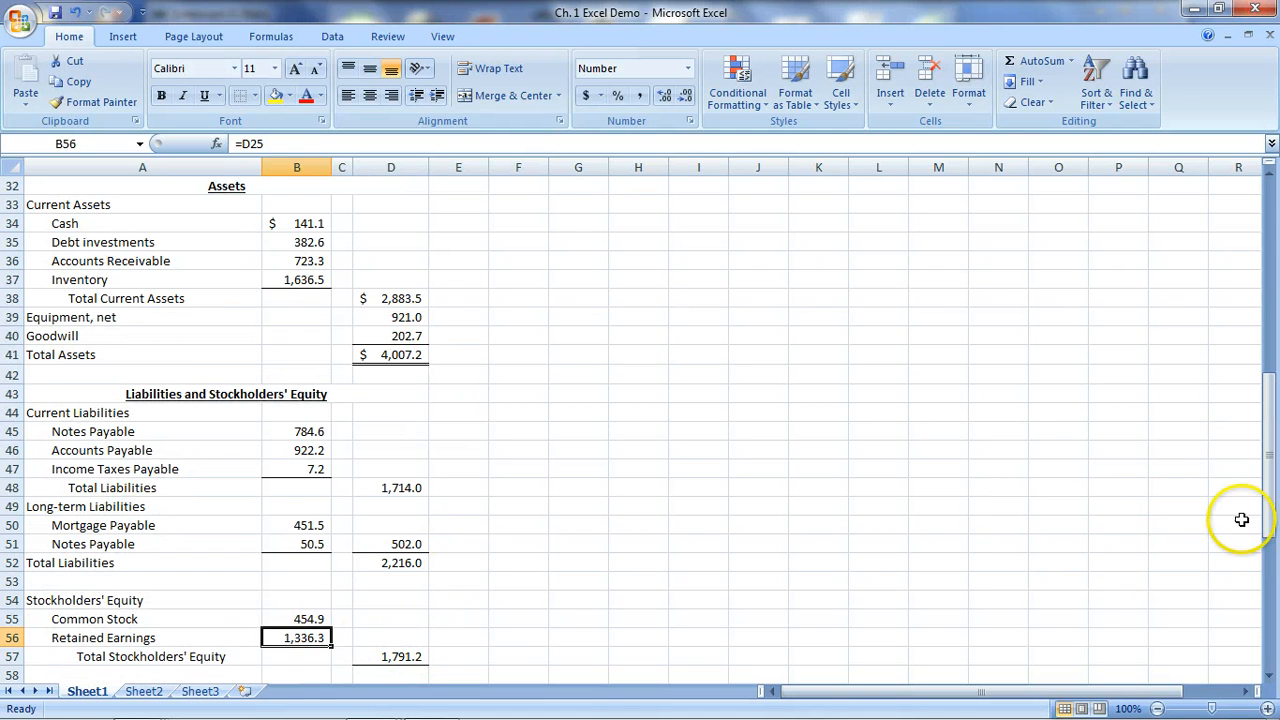
{"action": "left_click_drag", "start_coordinate": [1268, 445], "coordinate": [1274, 530]}
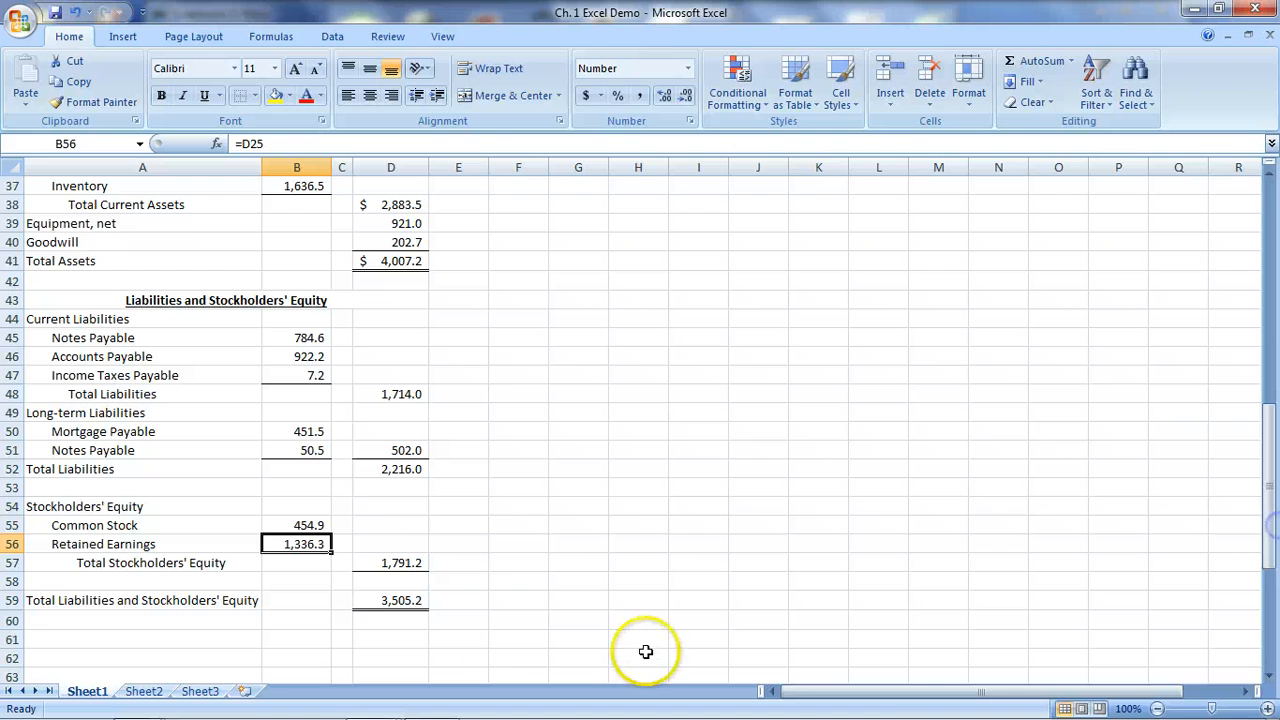
{"action": "left_click", "coordinate": [413, 600]}
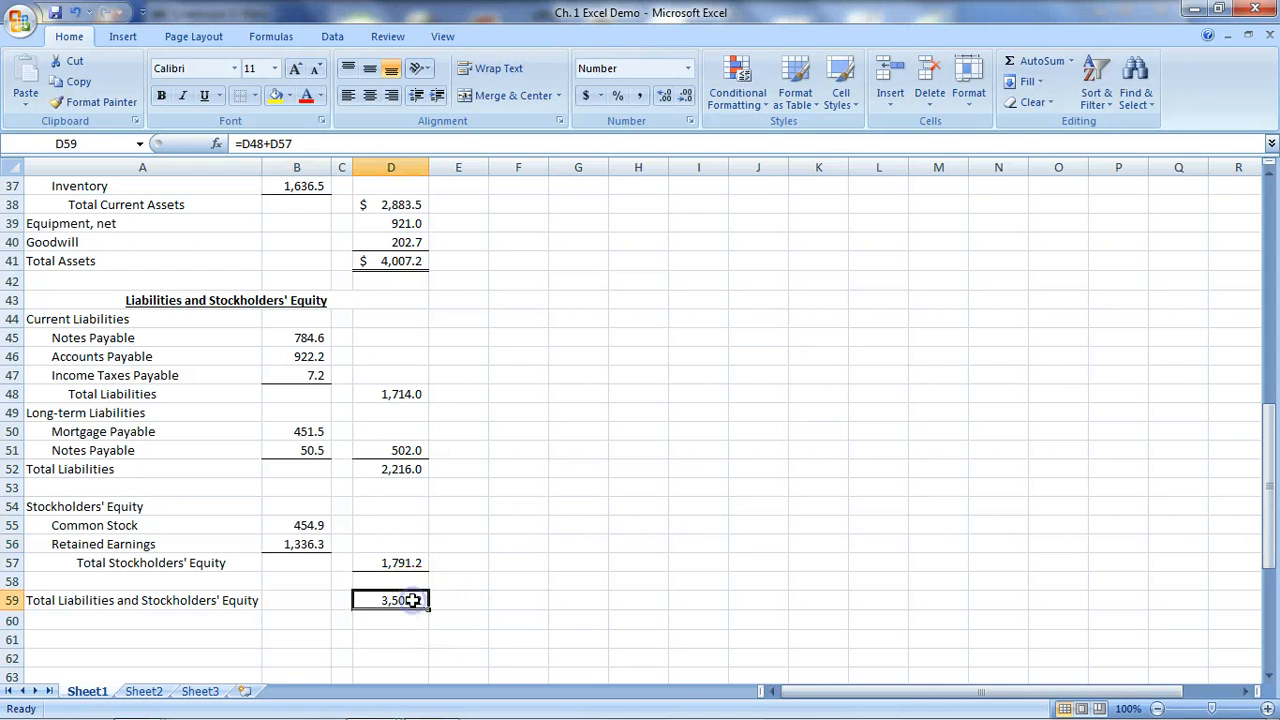
{"action": "left_click", "coordinate": [1030, 60]}
{"action": "left_click", "coordinate": [396, 468]}
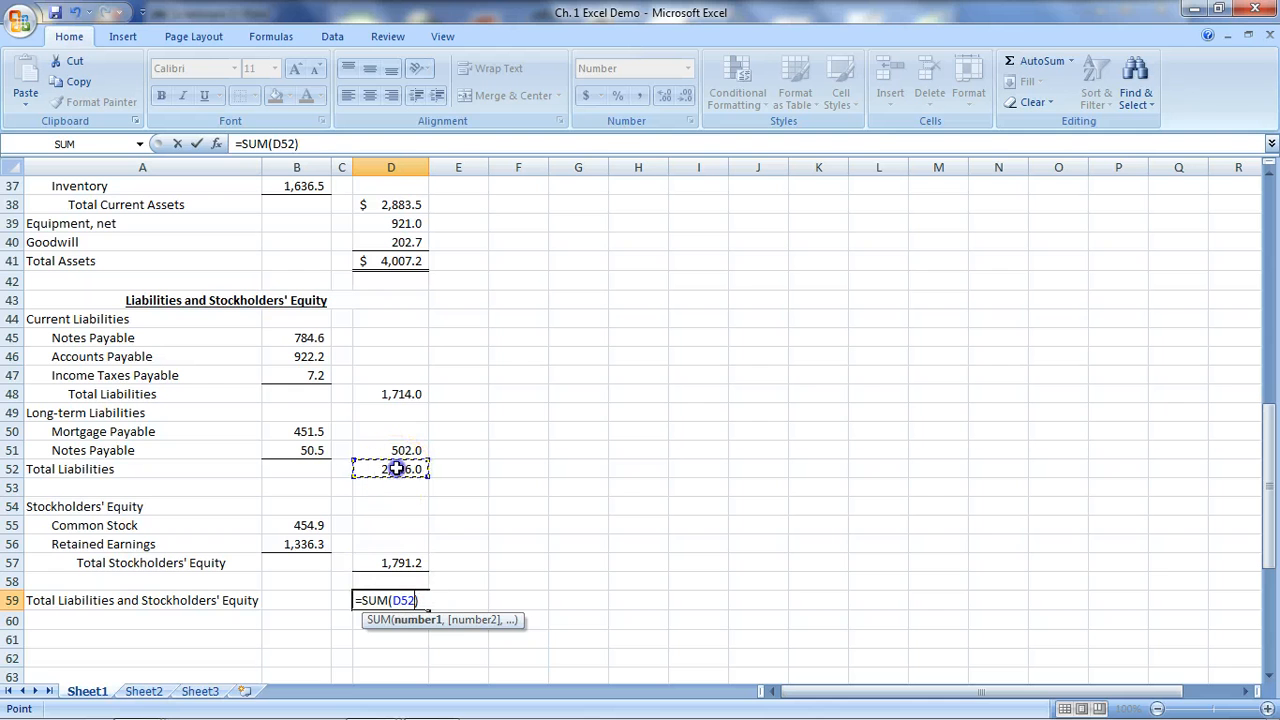
{"action": "left_click_drag", "start_coordinate": [396, 468], "coordinate": [398, 560]}
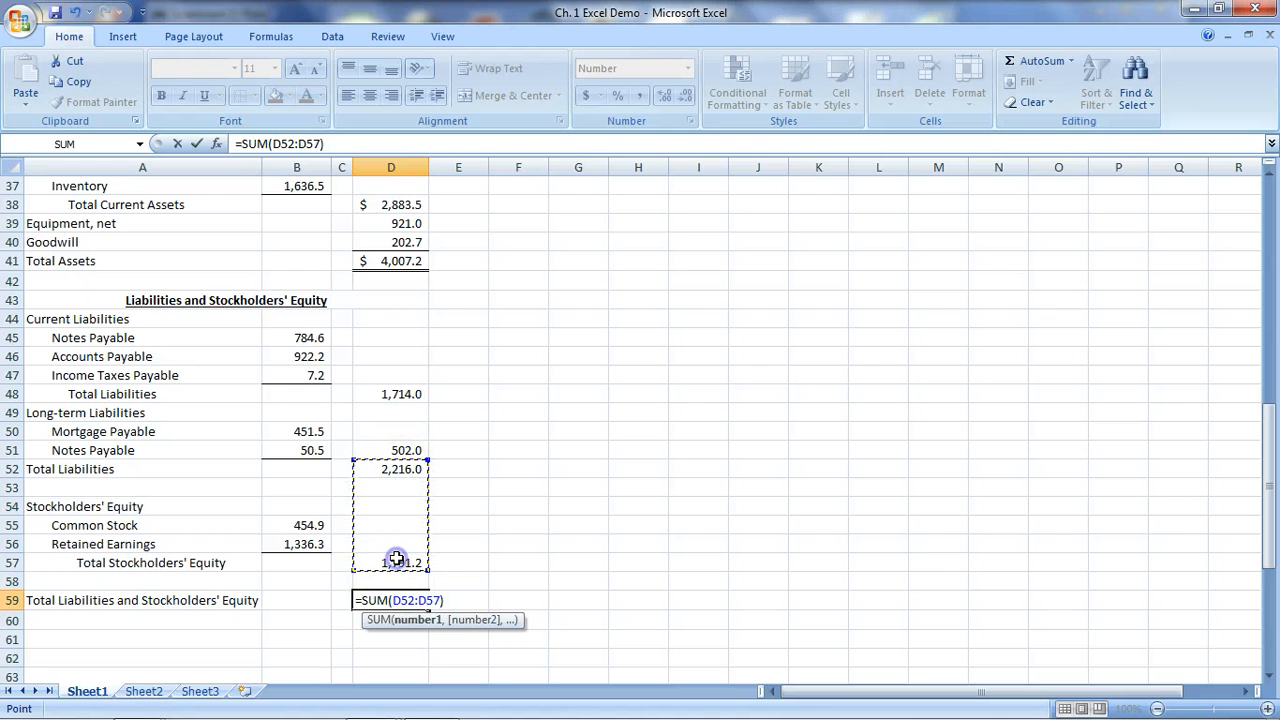
{"action": "key", "text": "Return"}
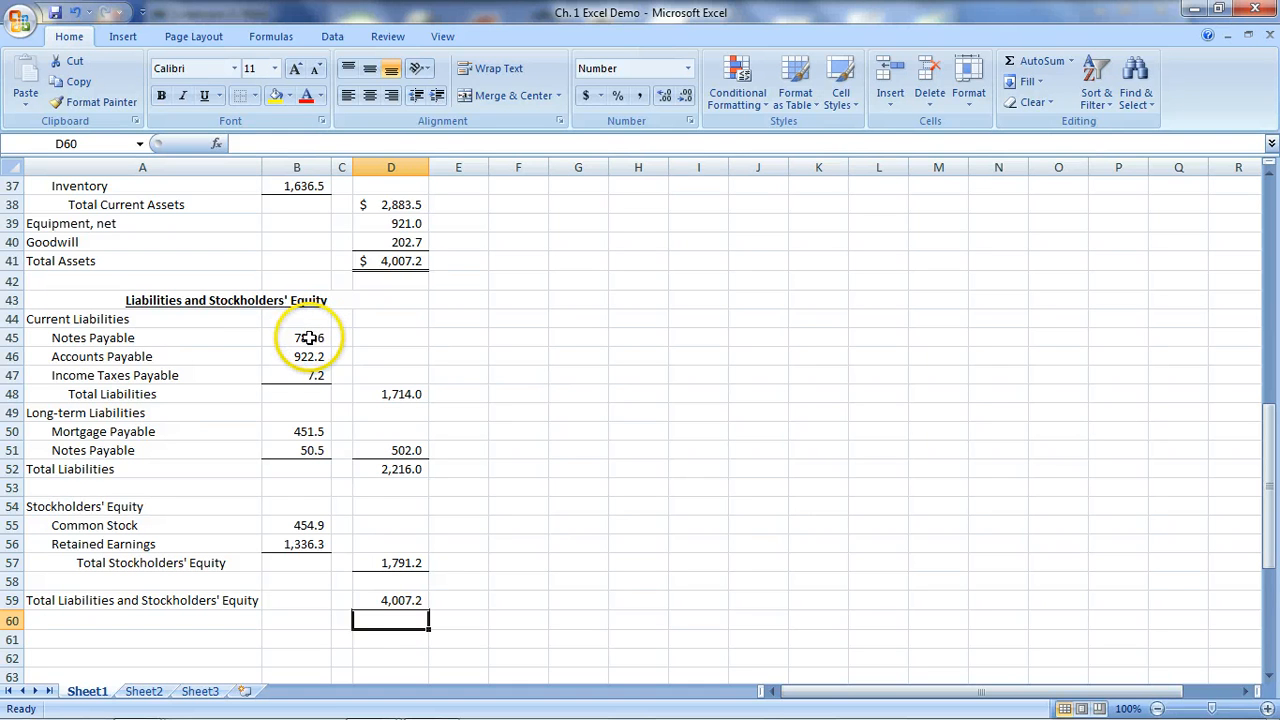
- Apply the dollar accounting format with one decimal place to B45, D48 and D59
{"action": "left_click", "coordinate": [309, 338]}
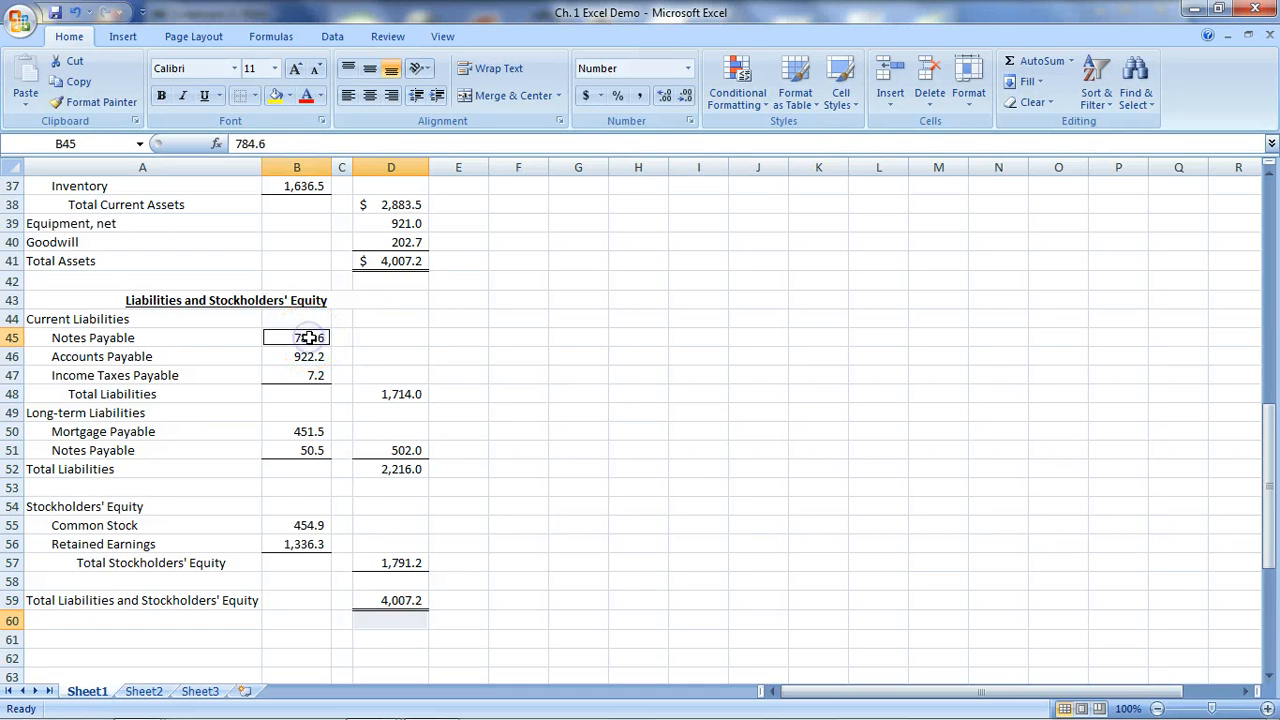
{"action": "left_click", "coordinate": [391, 394], "text": "ctrl"}
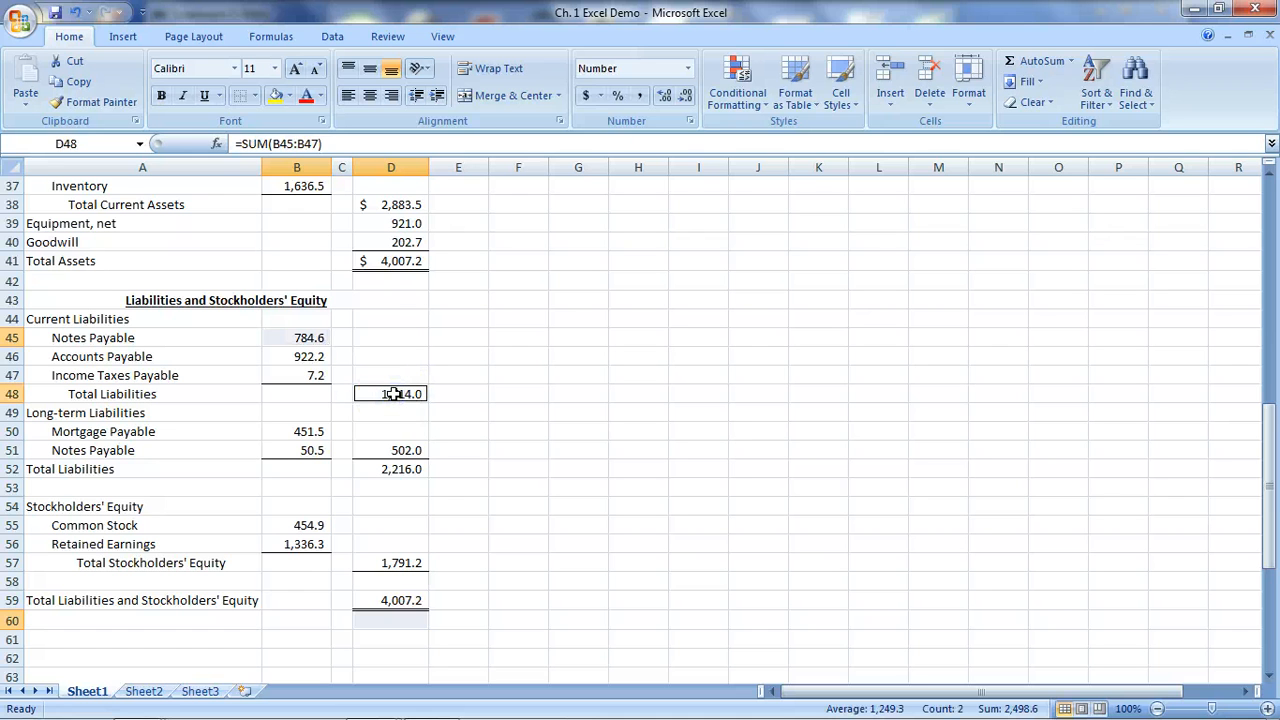
{"action": "left_click", "coordinate": [388, 600], "text": "ctrl"}
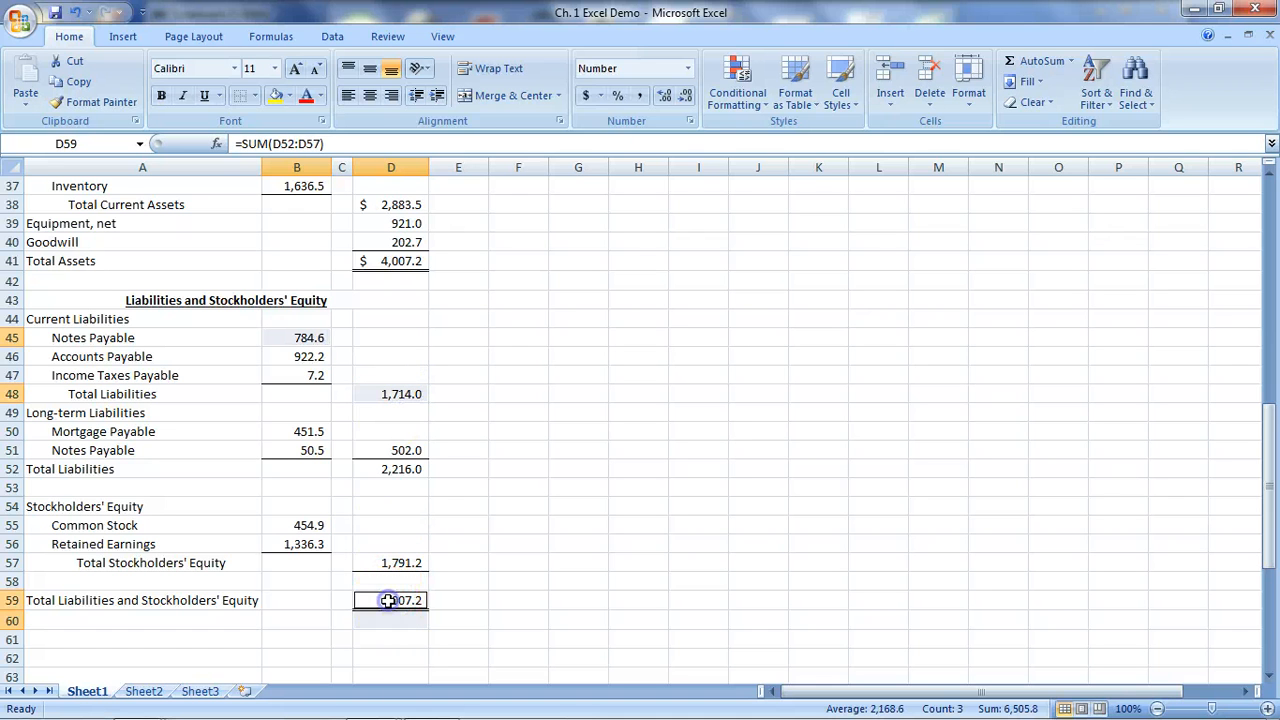
{"action": "left_click", "coordinate": [587, 95]}
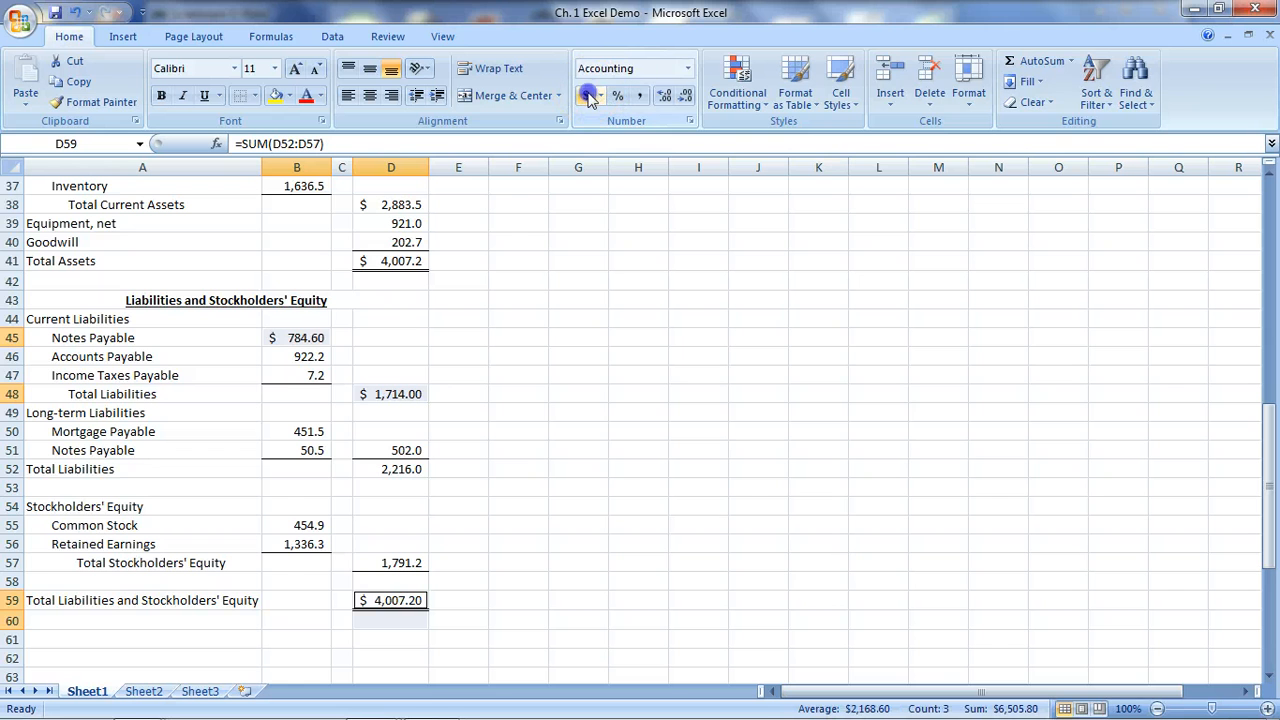
{"action": "left_click", "coordinate": [688, 97]}
{"action": "left_click", "coordinate": [568, 551]}
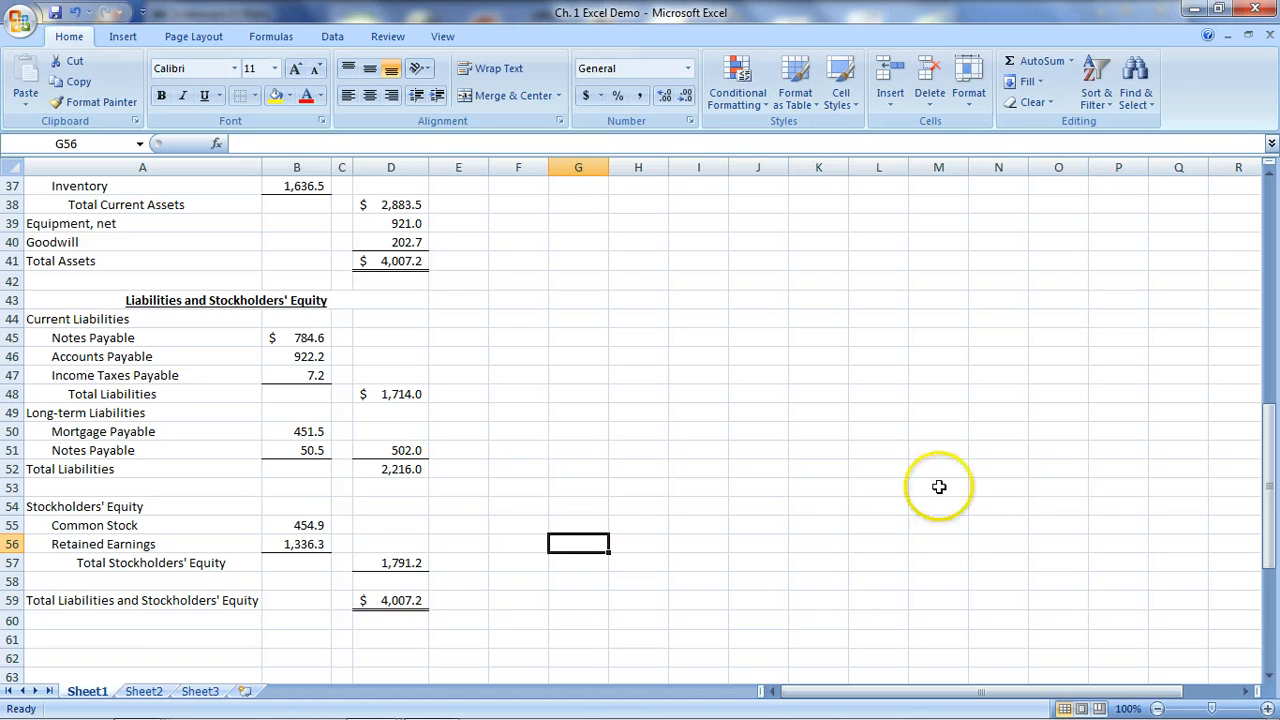
- Enter the label "Current Ratio" in A62 below the balance sheet
{"action": "left_click_drag", "start_coordinate": [1268, 505], "coordinate": [1268, 262]}
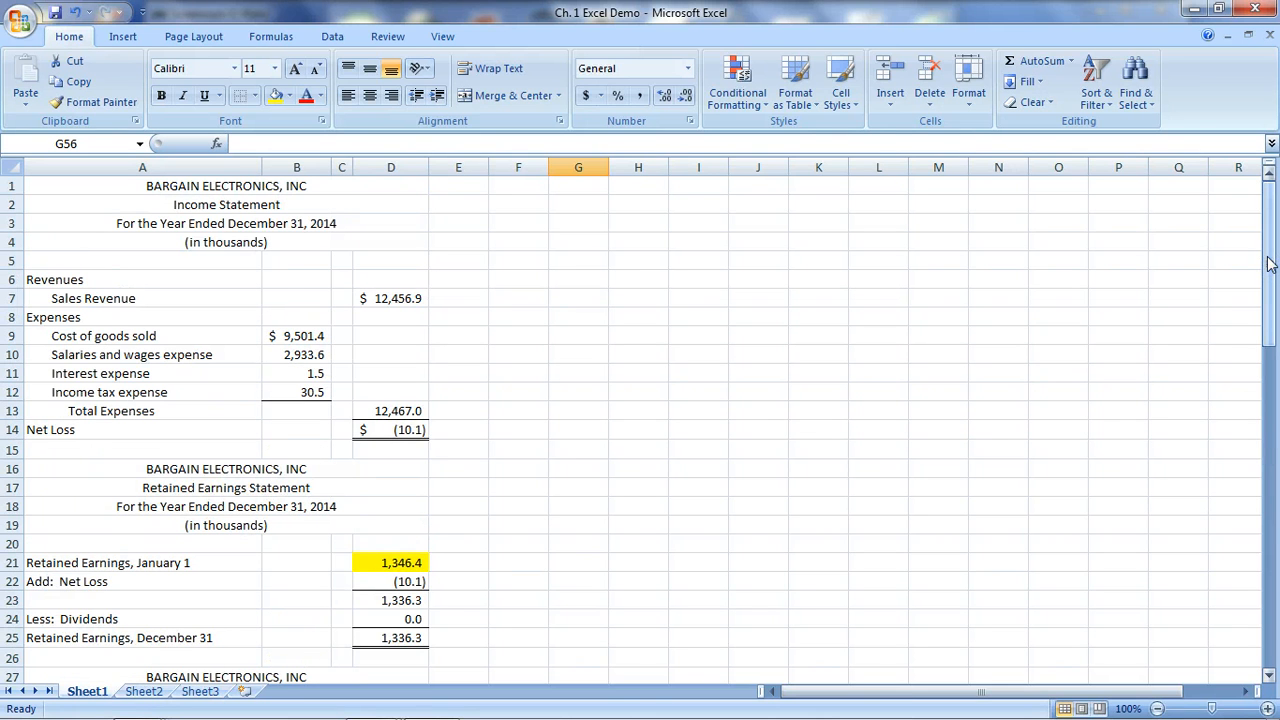
{"action": "left_click_drag", "start_coordinate": [1268, 262], "coordinate": [1250, 527]}
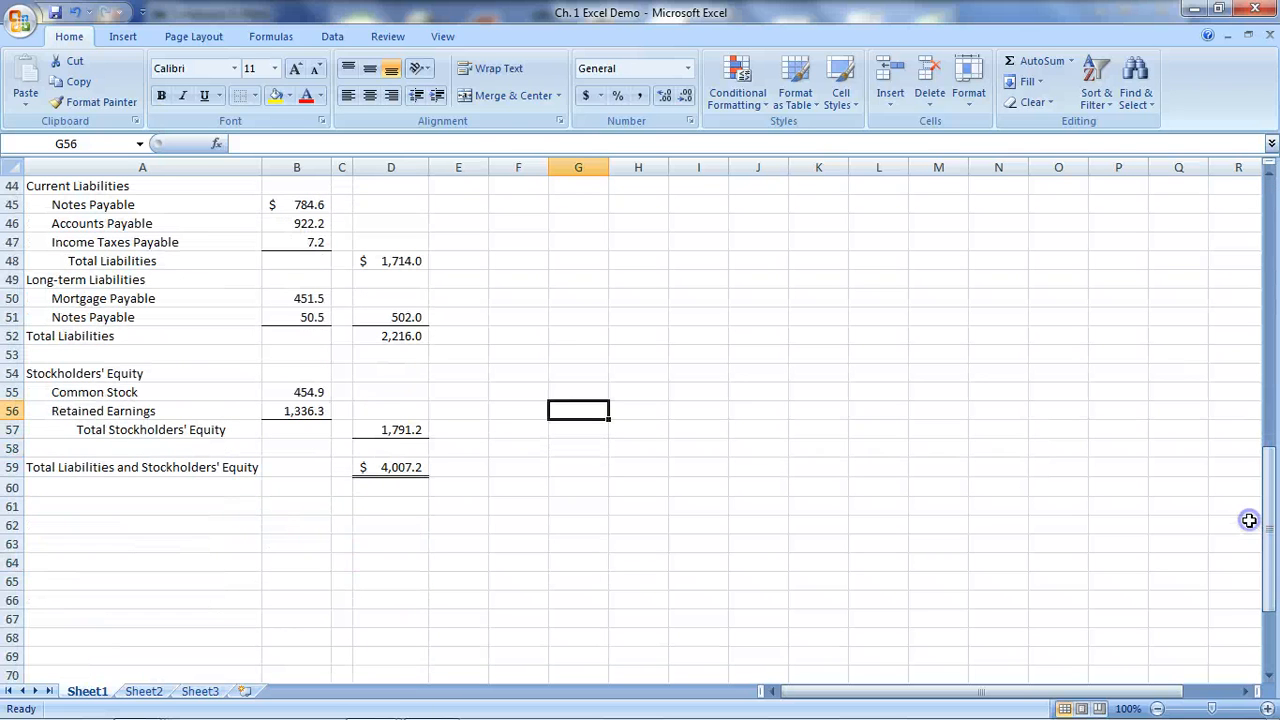
{"action": "left_click", "coordinate": [188, 521]}
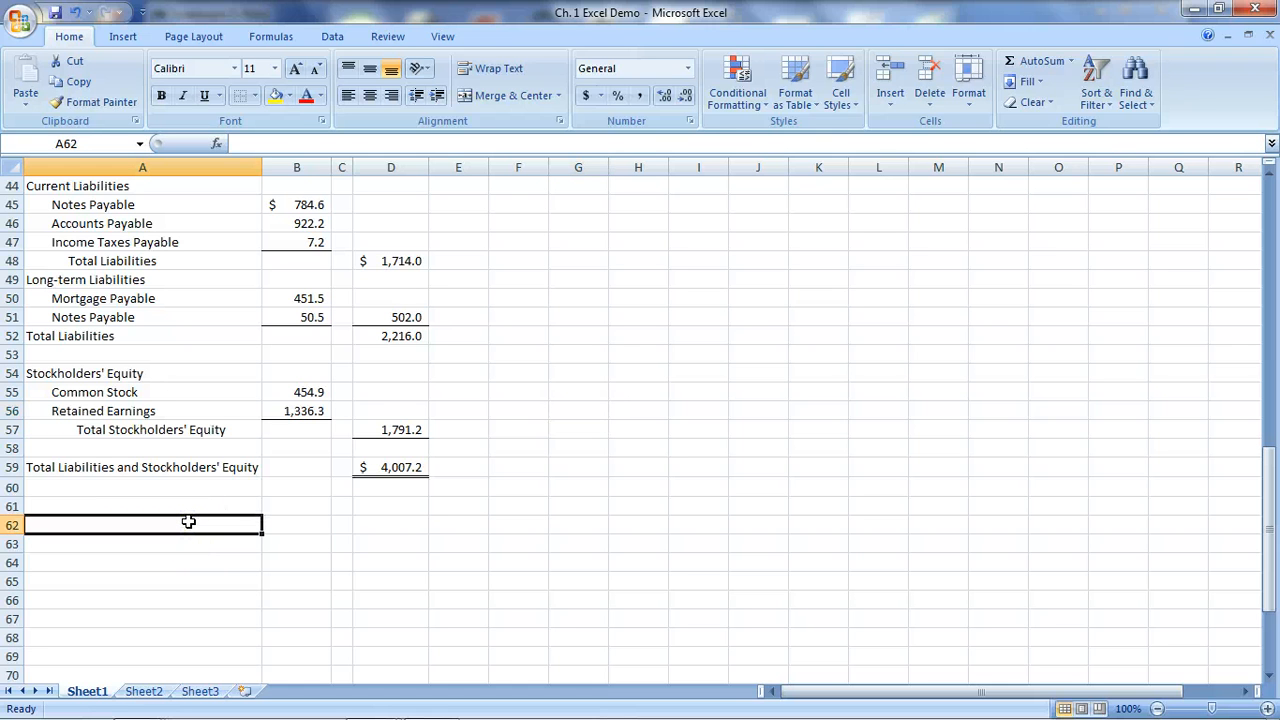
{"action": "type", "text": "Current Ratio"}
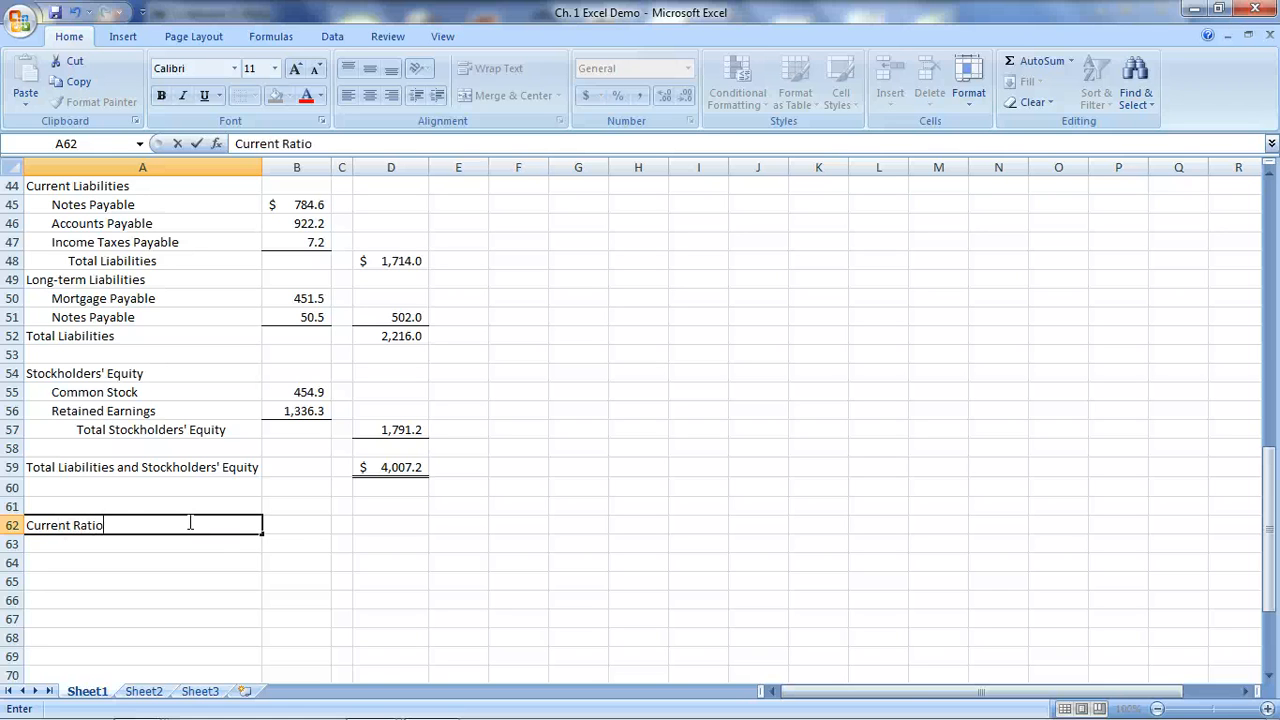
- Calculate the Current Ratio in B62 by dividing Total Current Assets by total current liabilities with the formula =D38/D48
{"action": "left_click", "coordinate": [302, 525]}
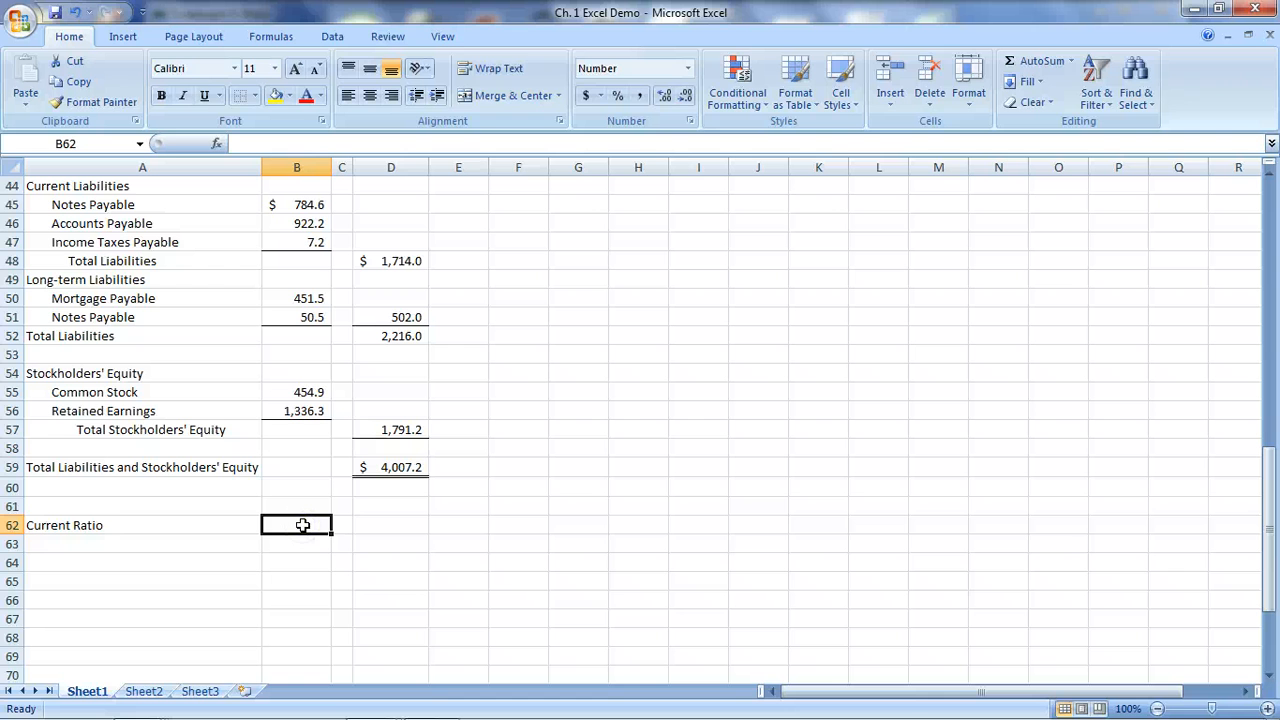
{"action": "type", "text": "="}
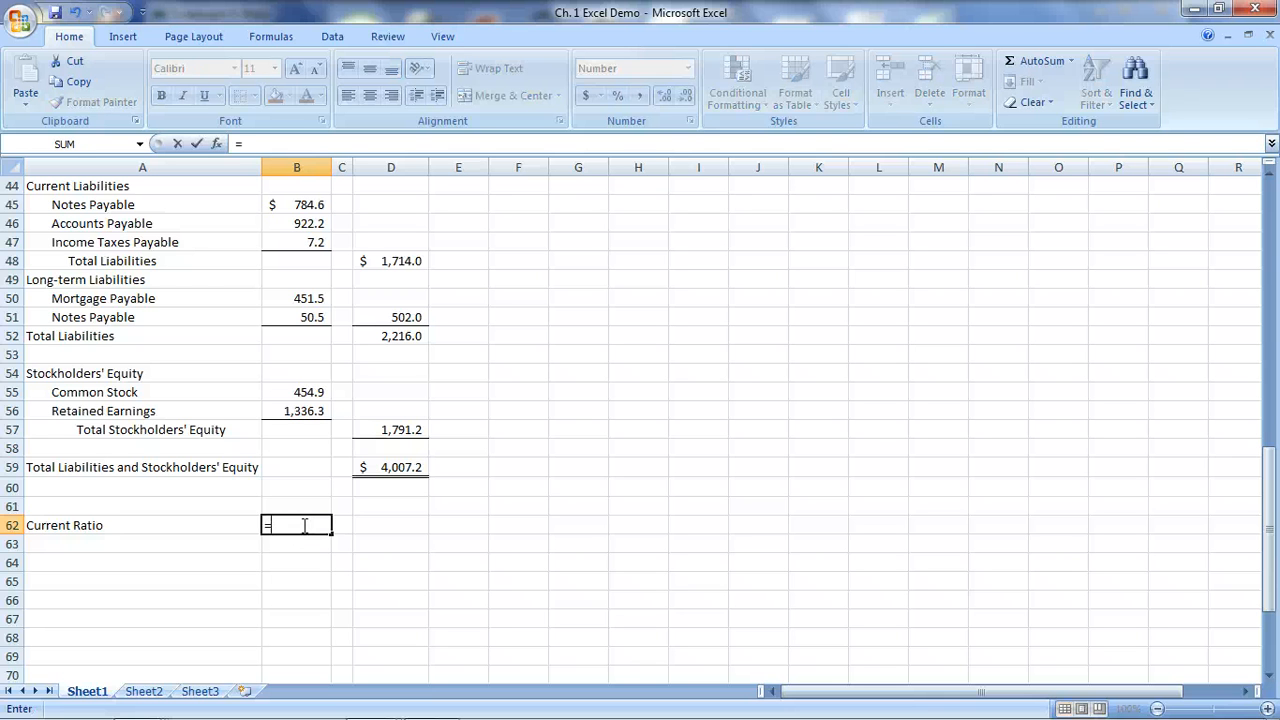
{"action": "left_click_drag", "start_coordinate": [1262, 522], "coordinate": [1266, 416]}
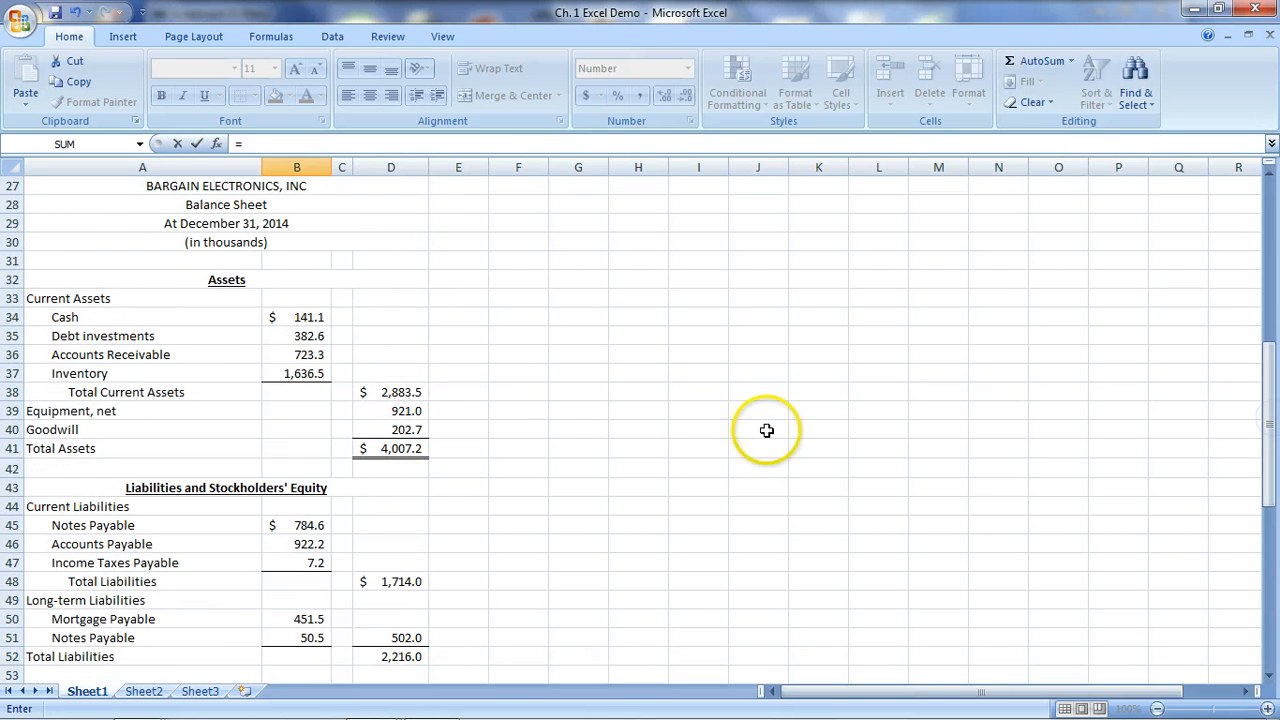
{"action": "left_click", "coordinate": [392, 392]}
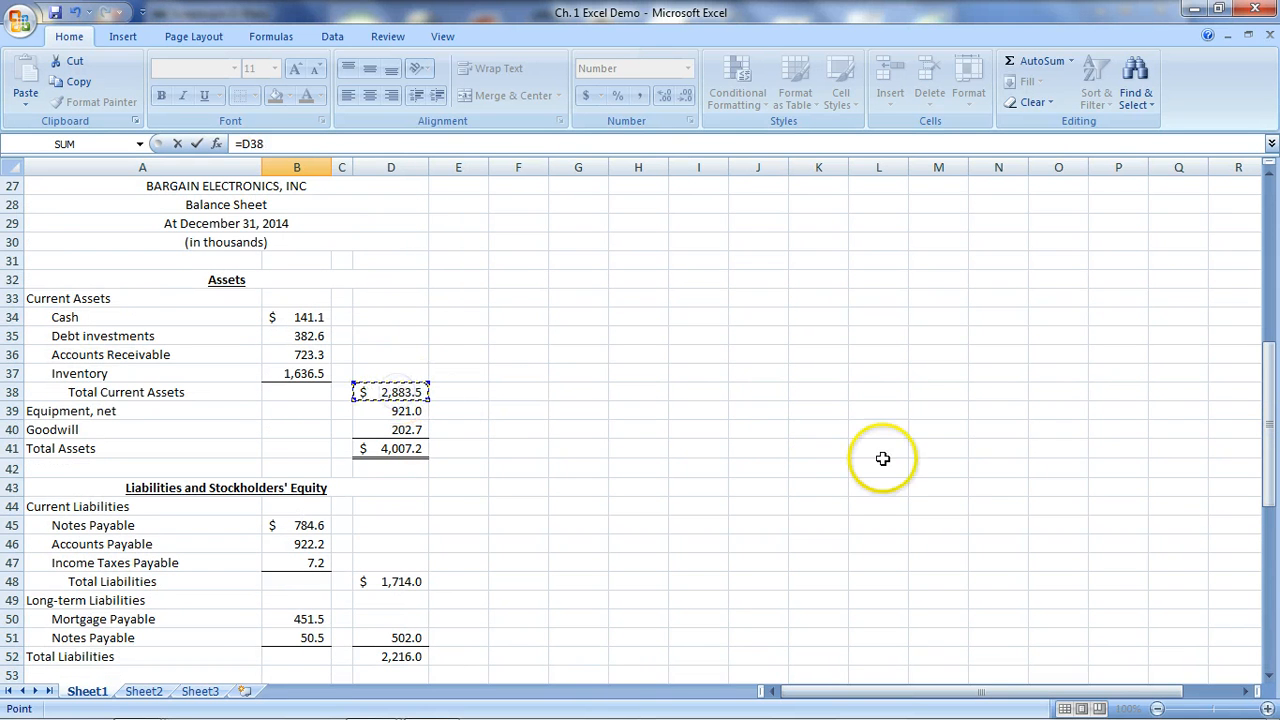
{"action": "left_click", "coordinate": [263, 143]}
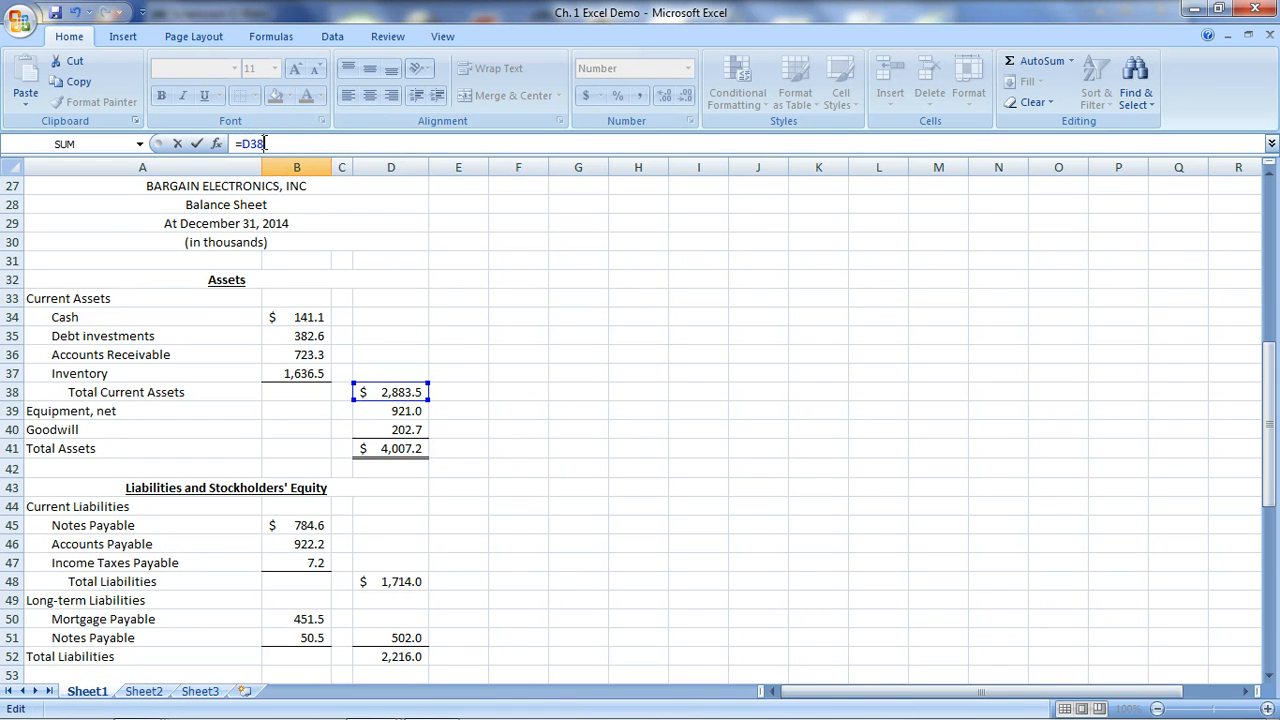
{"action": "type", "text": "/"}
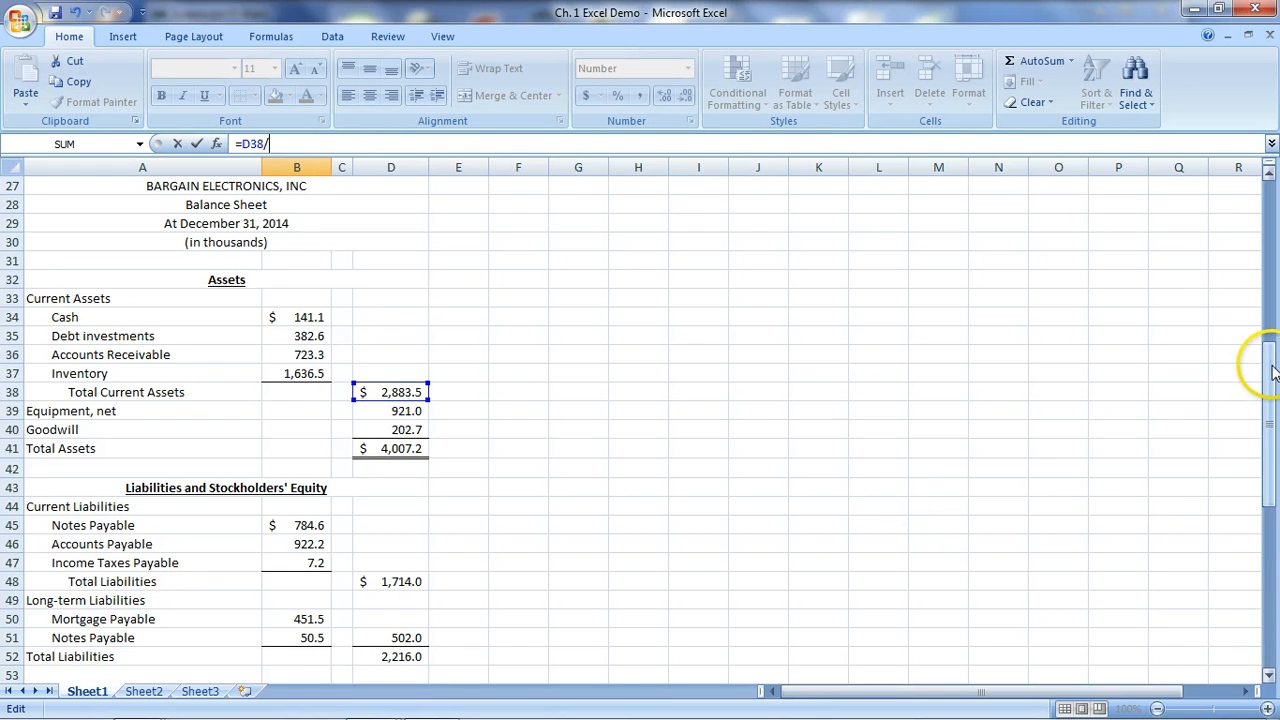
{"action": "left_click_drag", "start_coordinate": [1272, 372], "coordinate": [1270, 390]}
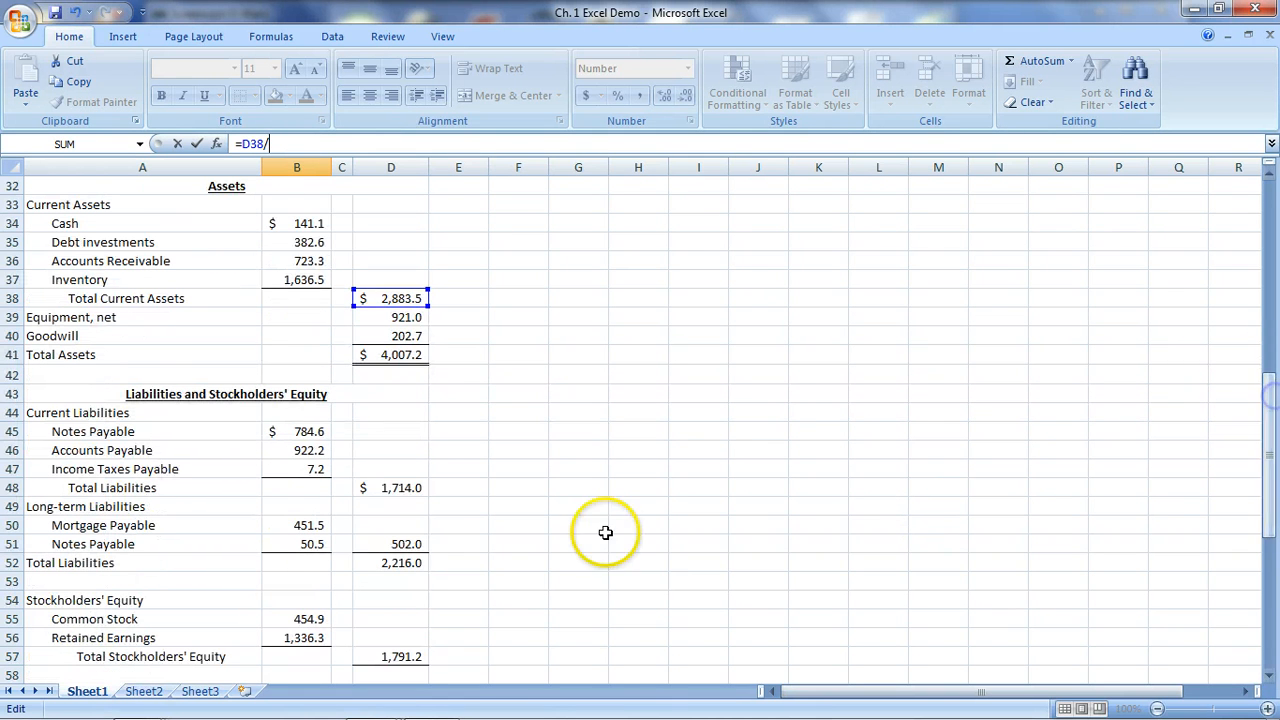
{"action": "left_click", "coordinate": [419, 489]}
{"action": "key", "text": "Return"}
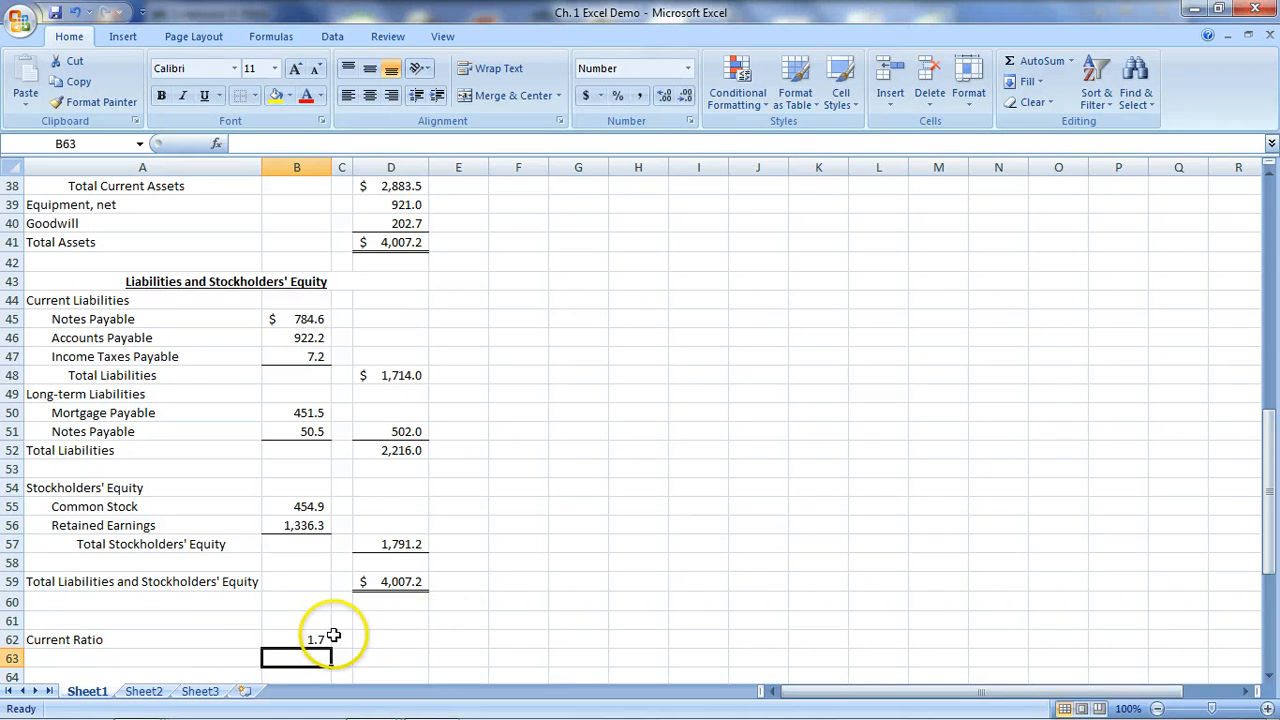
- Enter the label "Debt-to-Assets" in A63 below the Current Ratio label
{"action": "left_click", "coordinate": [221, 659]}
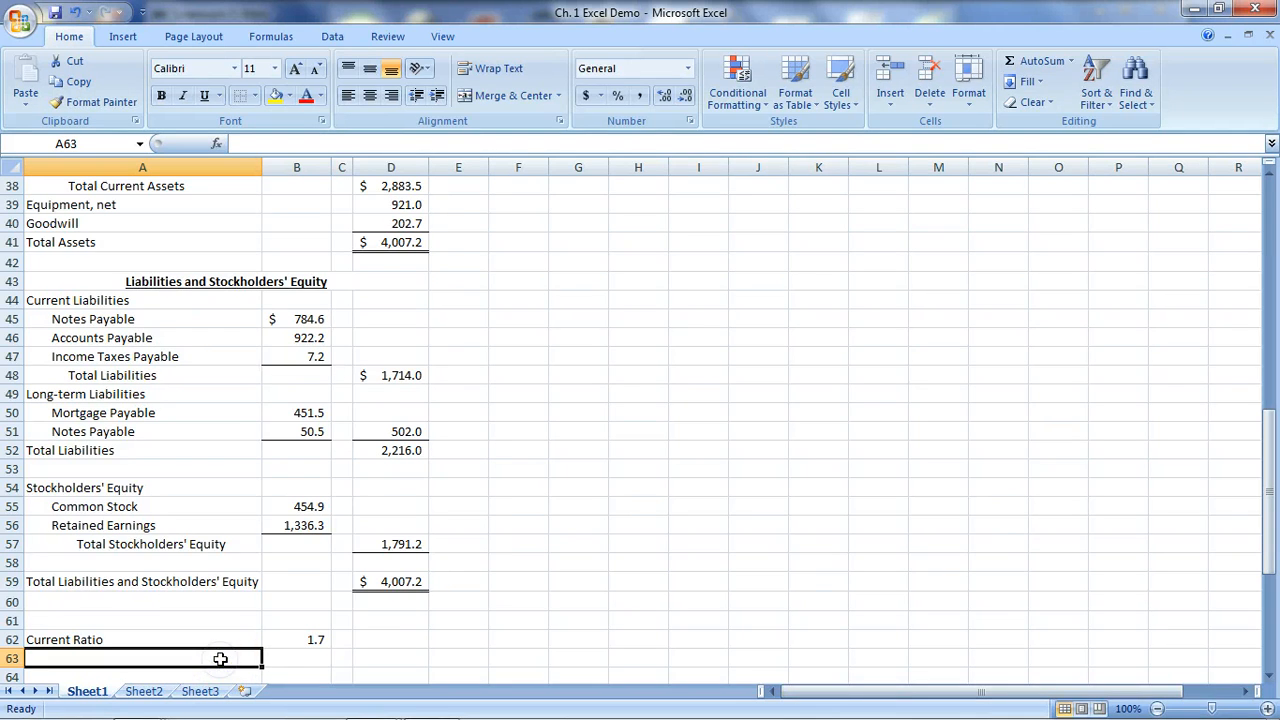
{"action": "type", "text": "Debt-to"}
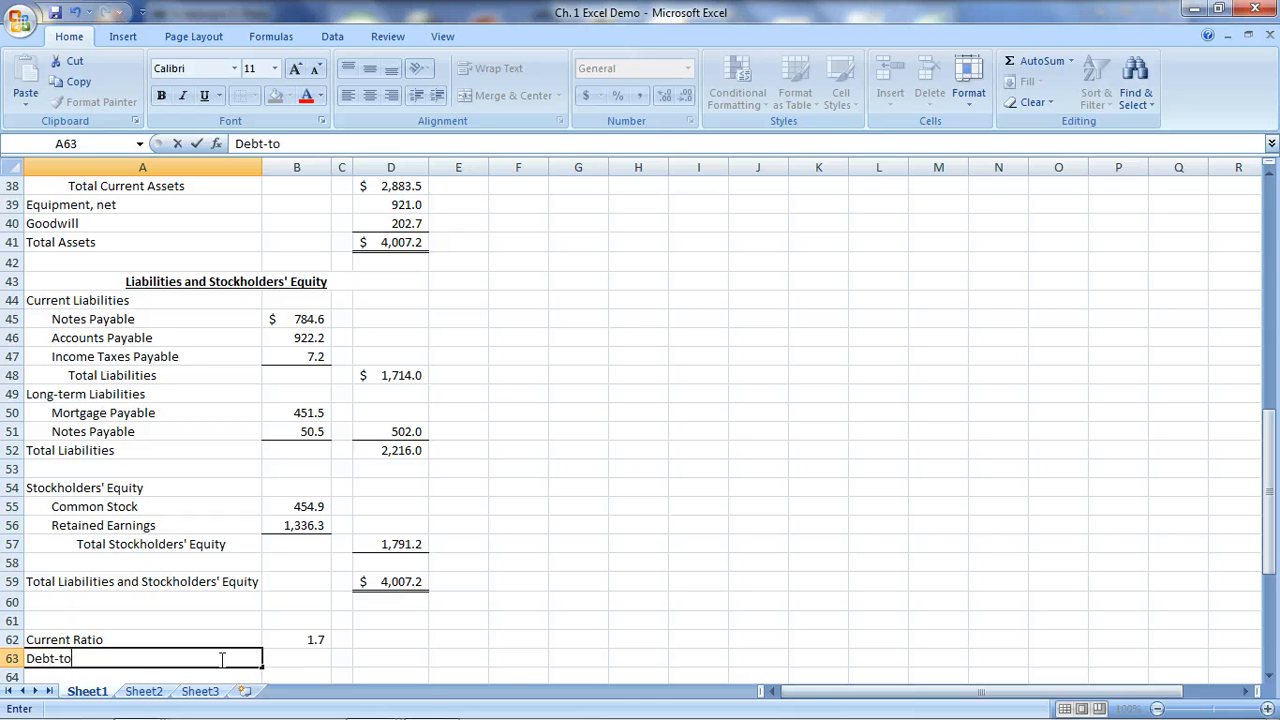
{"action": "type", "text": "-Assets"}
{"action": "key", "text": "Tab"}
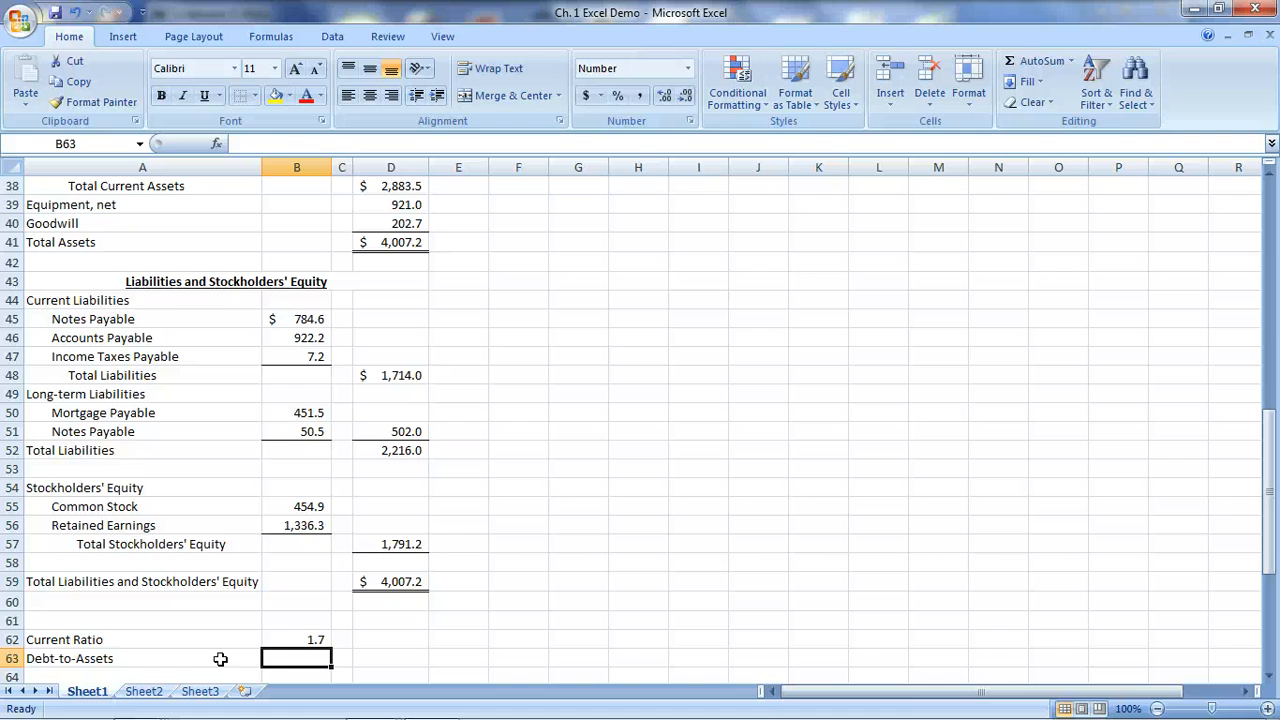
- Calculate the debt-to-assets ratio in B63 by dividing Total Liabilities by Total Assets with the formula =D52/D41
{"action": "type", "text": "="}
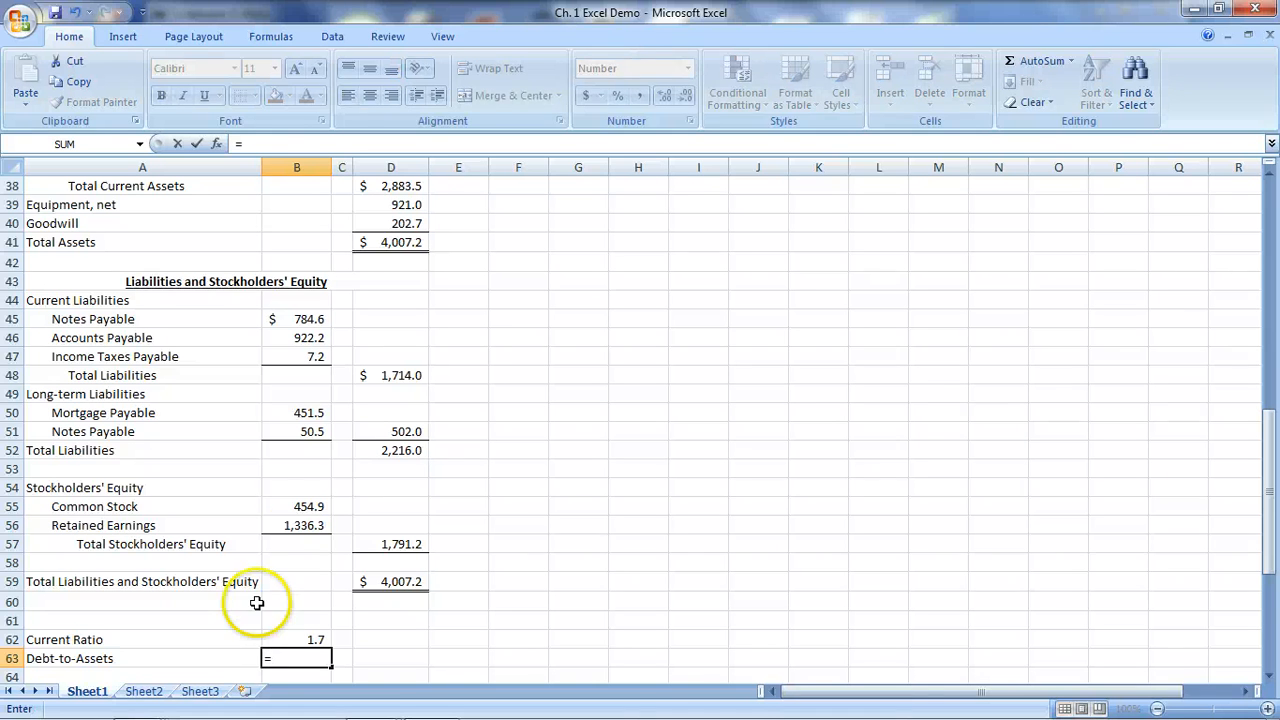
{"action": "left_click", "coordinate": [385, 452]}
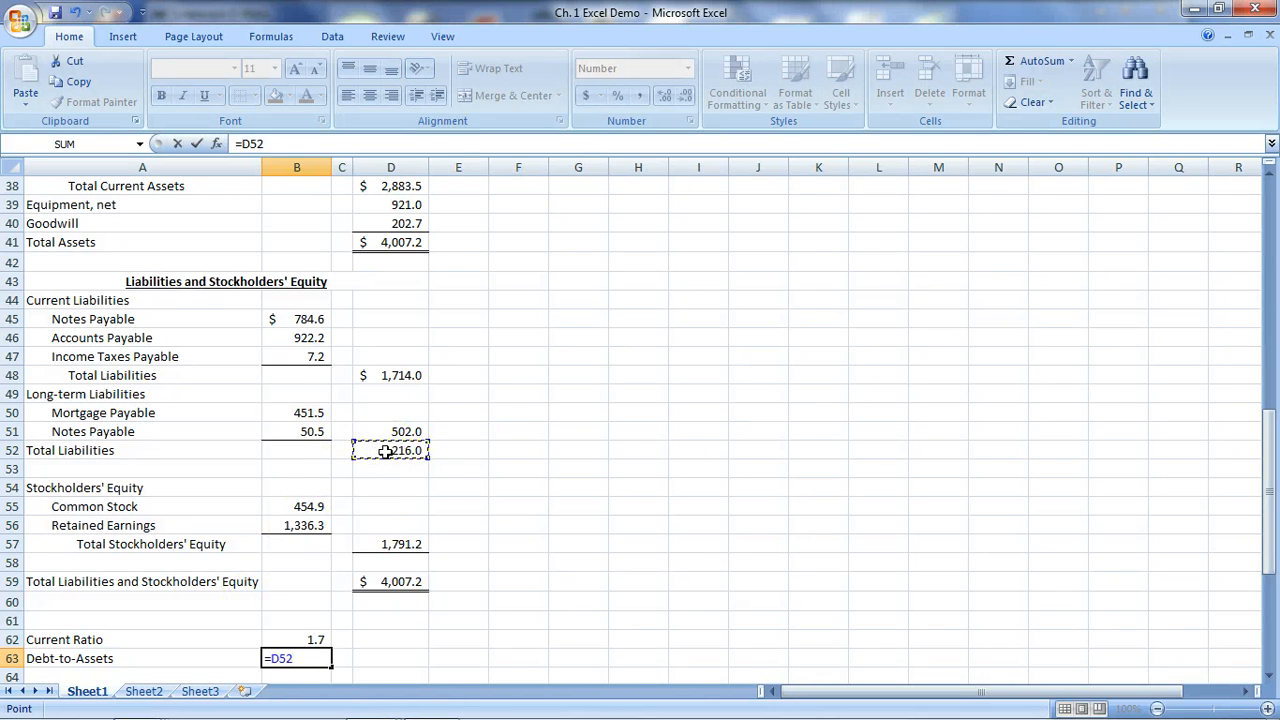
{"action": "type", "text": "/"}
{"action": "left_click", "coordinate": [407, 245]}
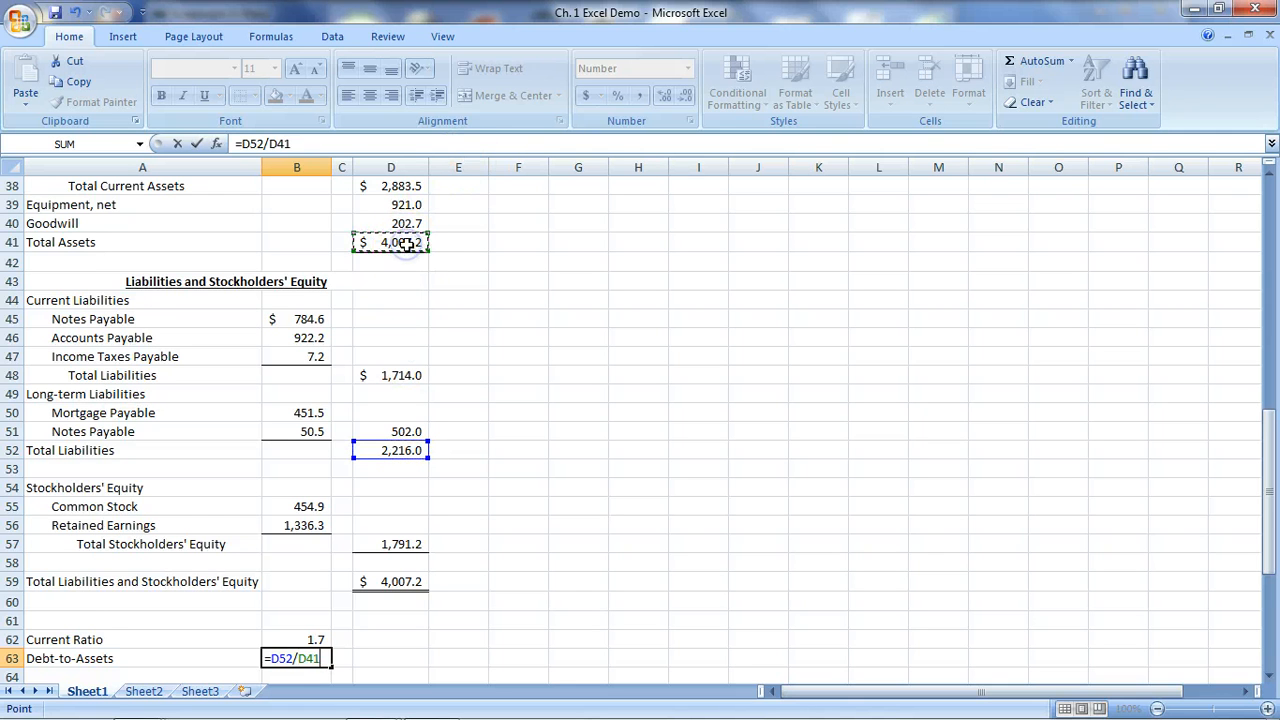
{"action": "key", "text": "Return"}
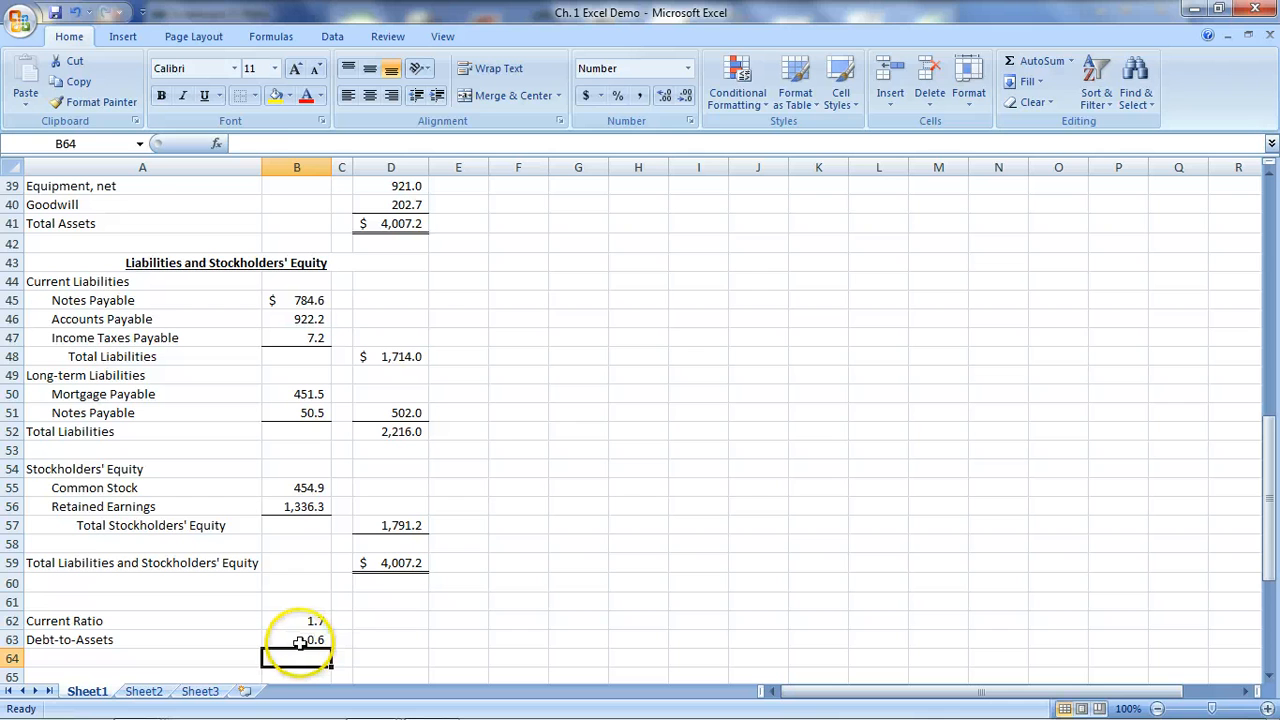
- Format the debt-to-assets ratio in B63 as a percentage with one decimal place
{"action": "left_click", "coordinate": [299, 641]}
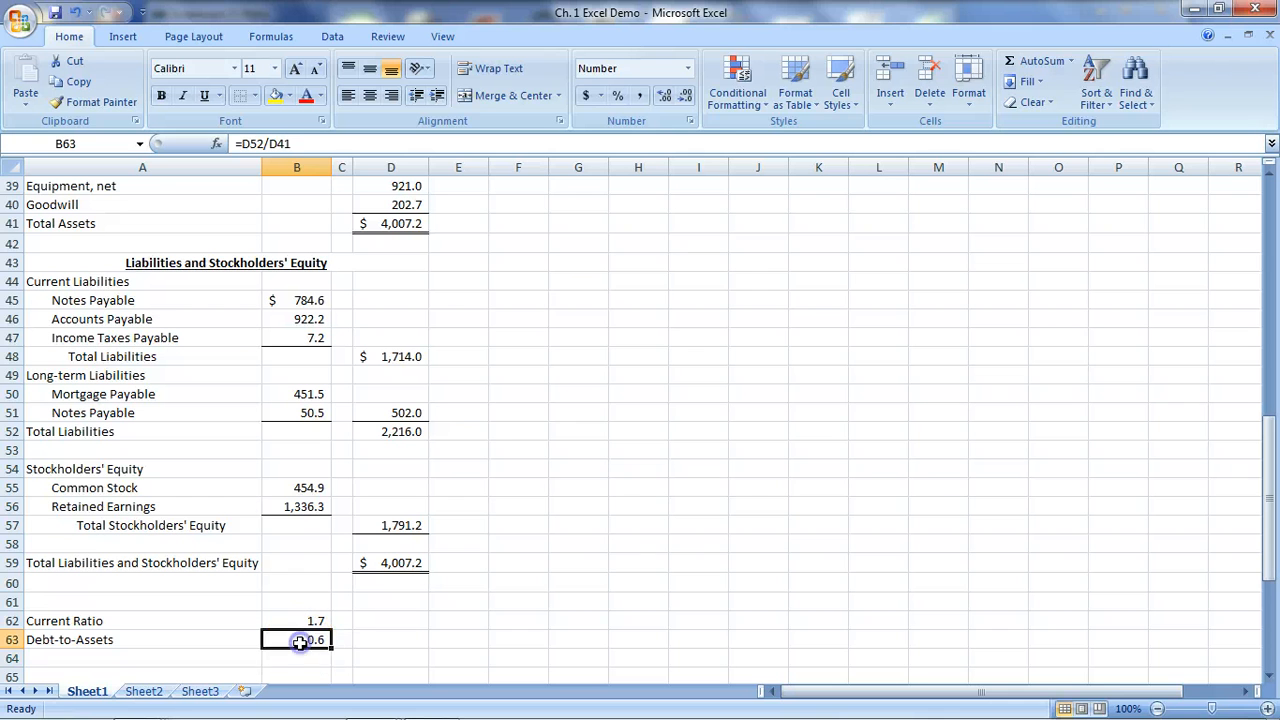
{"action": "left_click", "coordinate": [618, 97]}
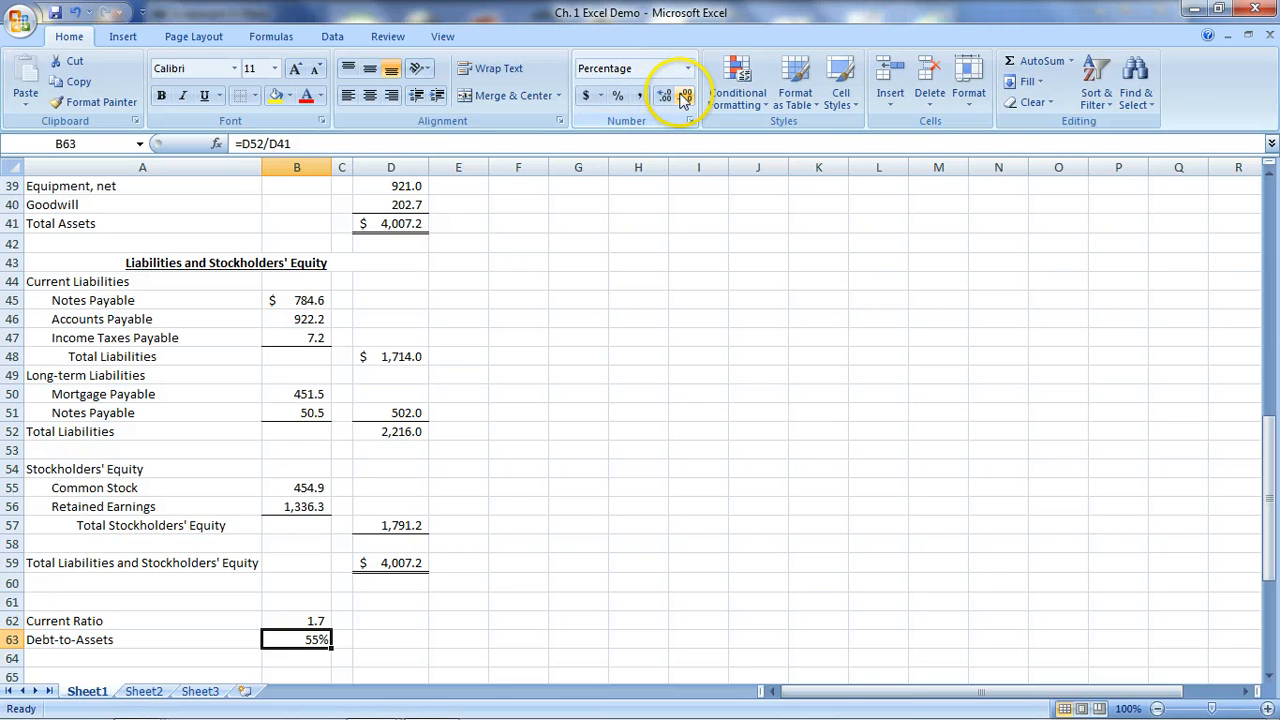
{"action": "left_click", "coordinate": [665, 97]}
{"action": "left_click", "coordinate": [665, 97]}
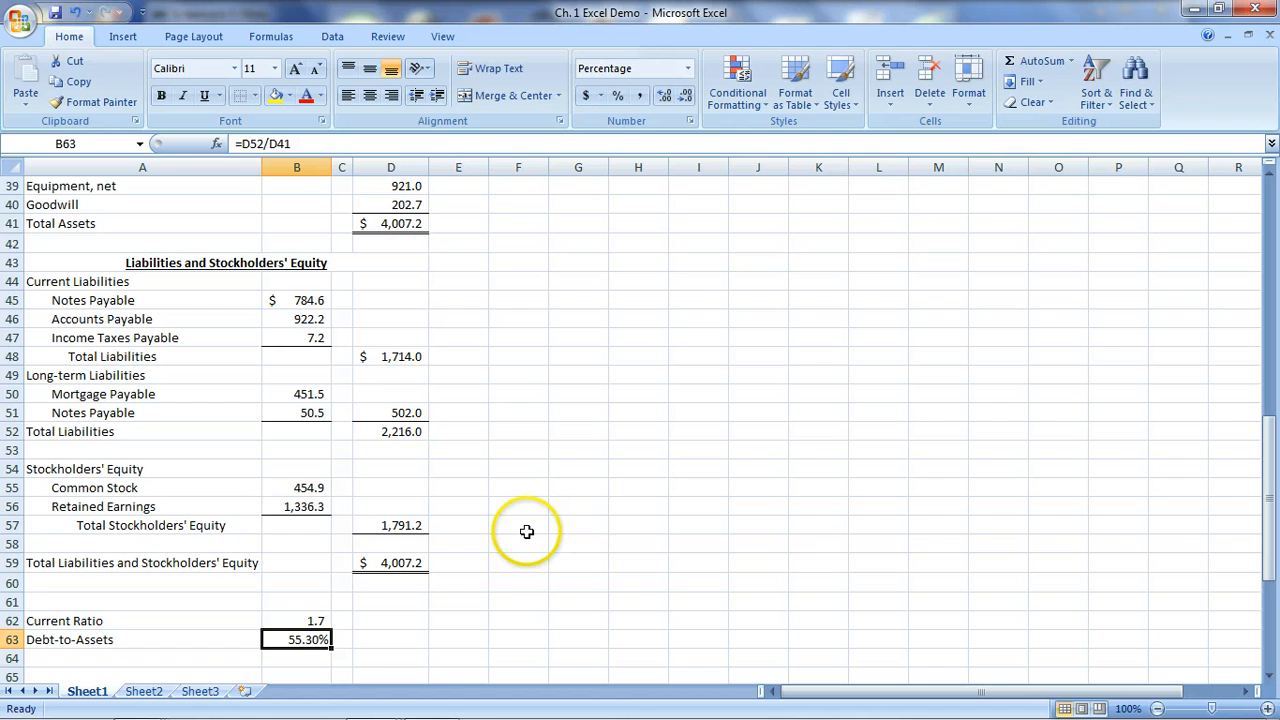
{"action": "left_click", "coordinate": [686, 97]}
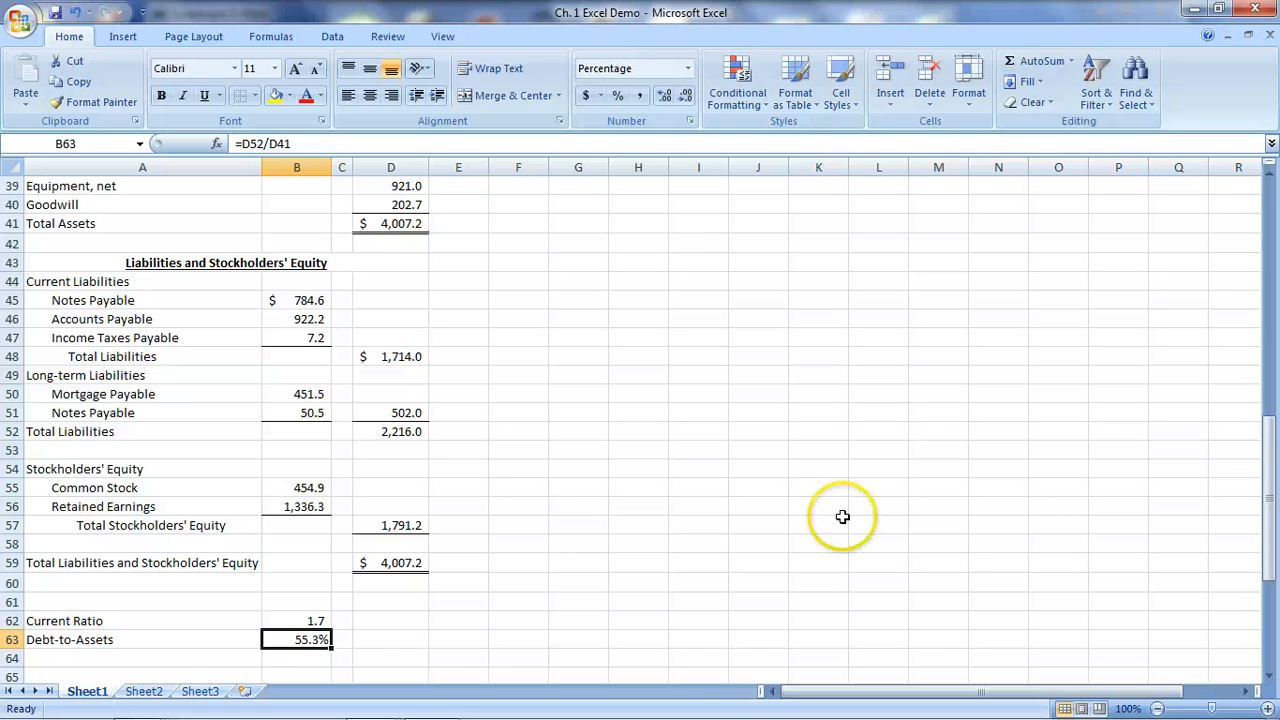
{"action": "left_click_drag", "start_coordinate": [1270, 528], "coordinate": [1262, 262]}
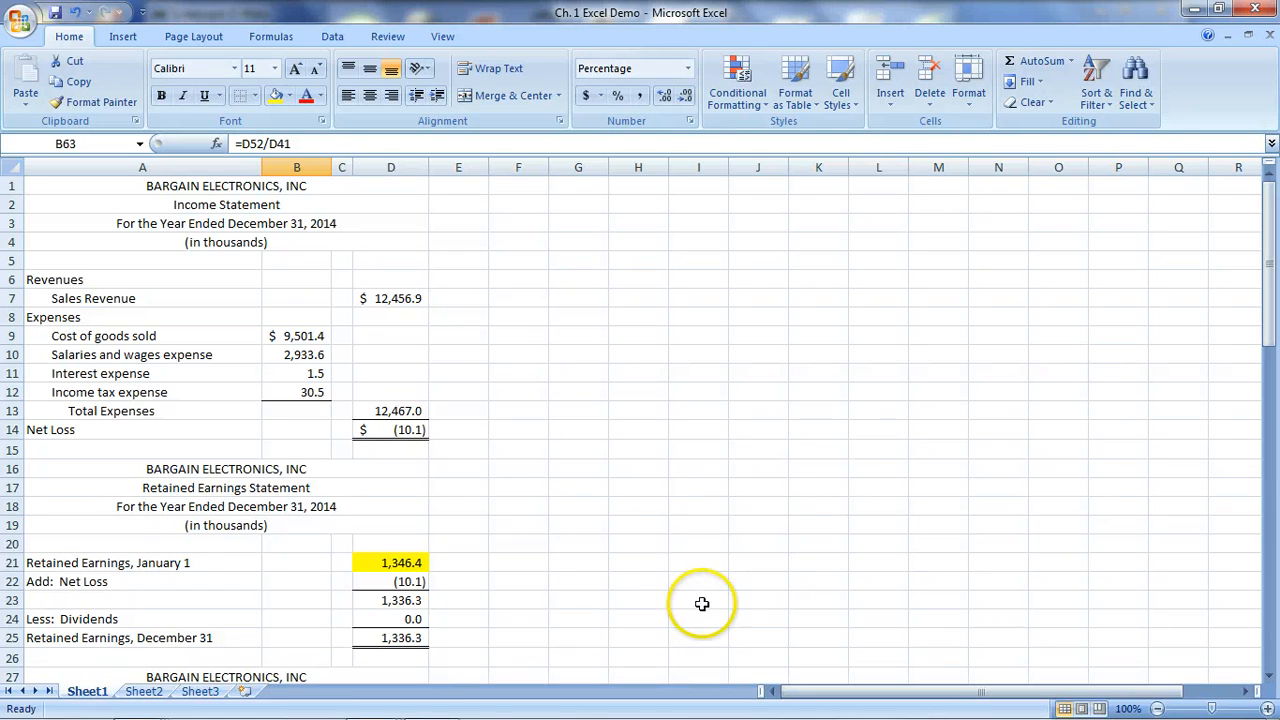
{"action": "mouse_move", "coordinate": [426, 705]}
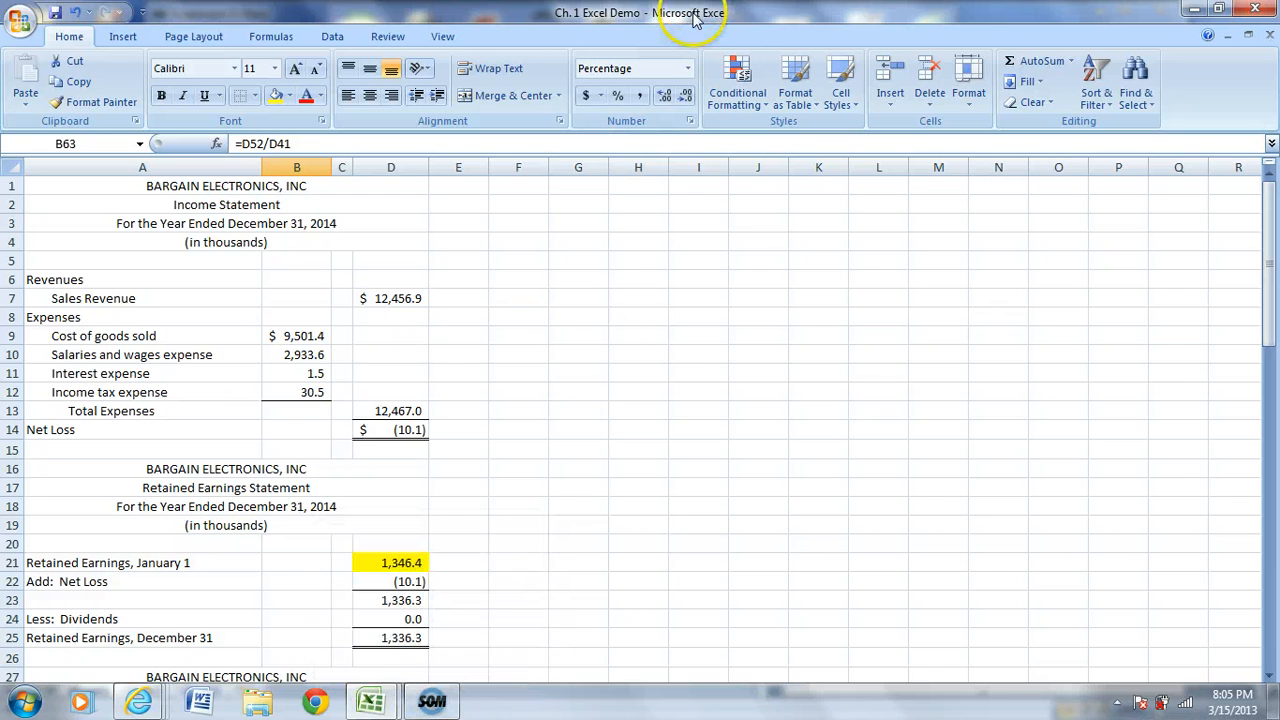
{"action": "left_click", "coordinate": [432, 703]}
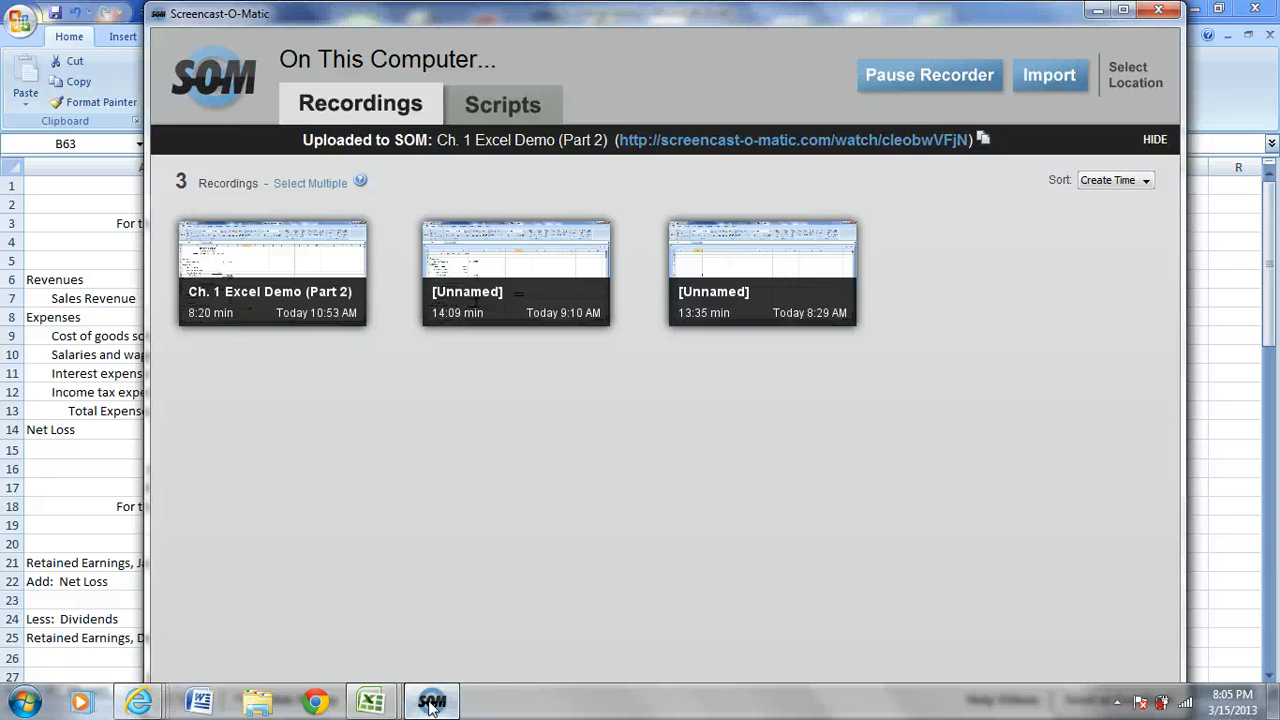